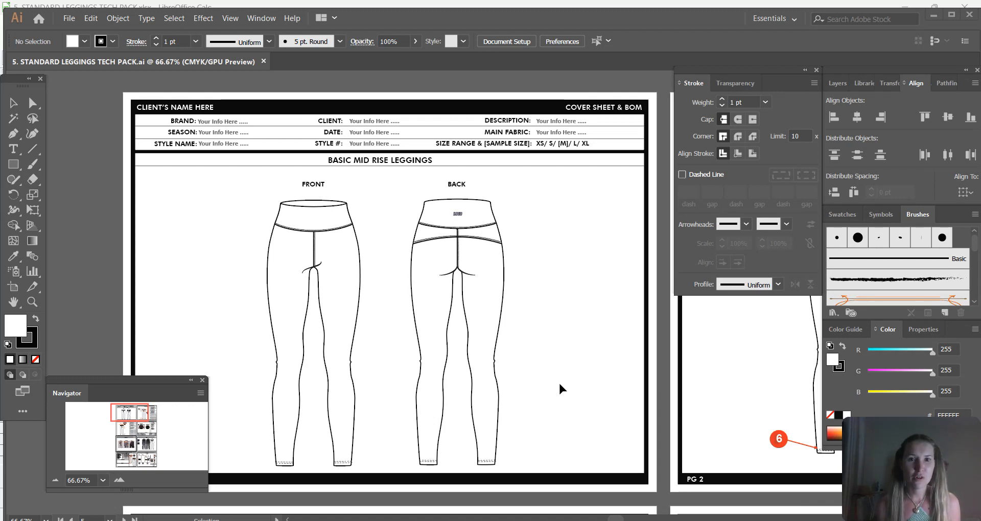
Step: Fill in the cover sheet header with YOUR BRAND as the brand and SUMMER as the season
{"action": "mouse_move", "coordinate": [128, 416]}
{"action": "left_mouse_down"}
{"action": "mouse_move", "coordinate": [144, 420]}
{"action": "mouse_move", "coordinate": [128, 446]}
{"action": "mouse_move", "coordinate": [147, 444]}
{"action": "mouse_move", "coordinate": [127, 459]}
{"action": "mouse_move", "coordinate": [144, 456]}
{"action": "mouse_move", "coordinate": [150, 443]}
{"action": "mouse_move", "coordinate": [131, 415]}
{"action": "left_mouse_up"}
{"action": "left_click", "coordinate": [141, 417]}
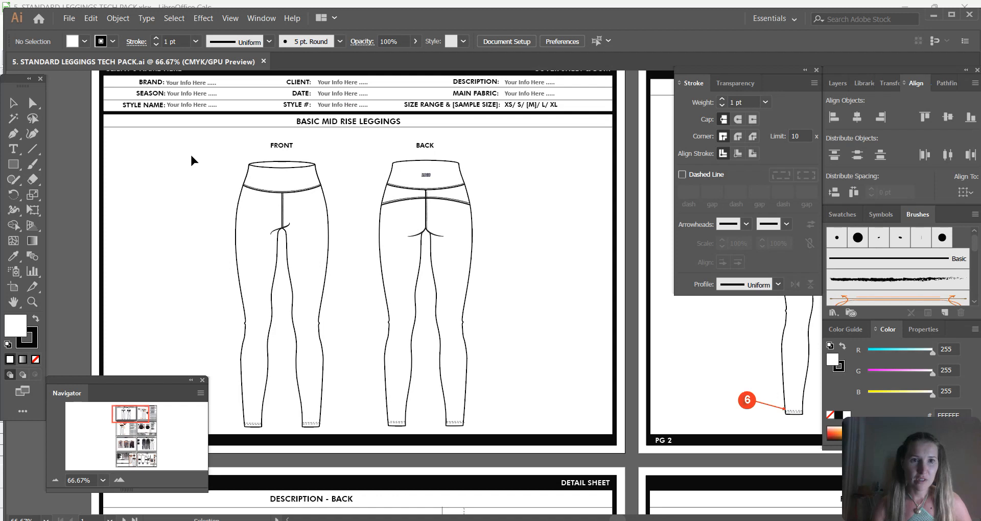
{"action": "scroll", "coordinate": [204, 171], "scroll_direction": "up", "scroll_amount": 1}
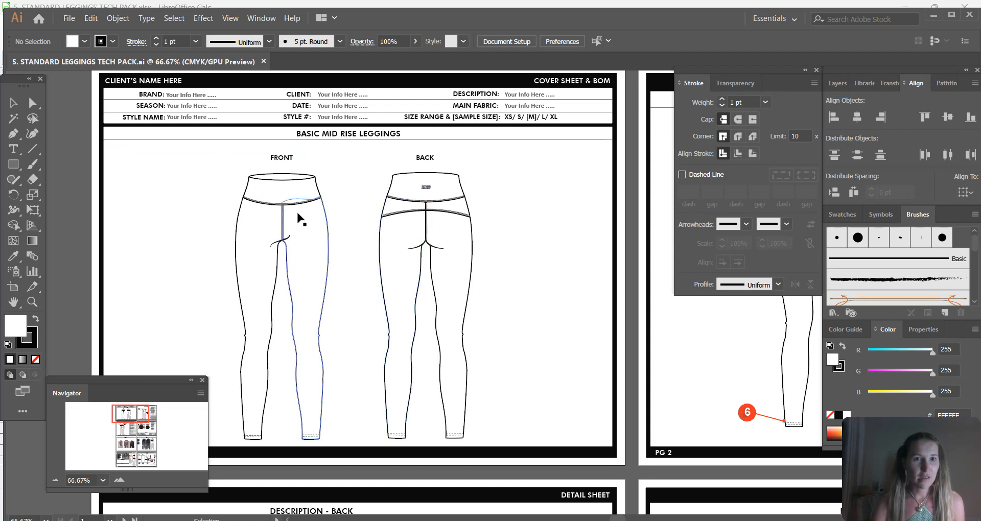
{"action": "scroll", "coordinate": [297, 210], "scroll_direction": "up", "scroll_amount": 1}
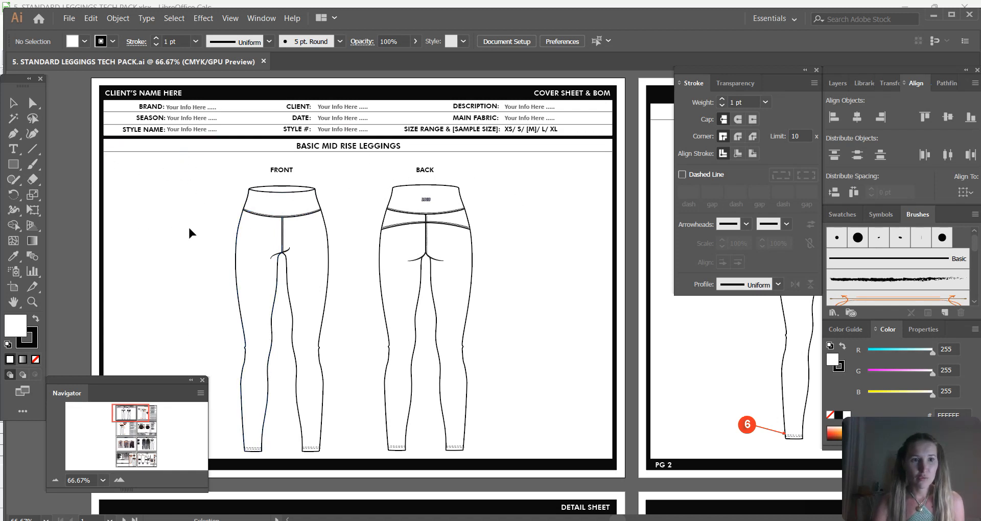
{"action": "left_click", "coordinate": [14, 149]}
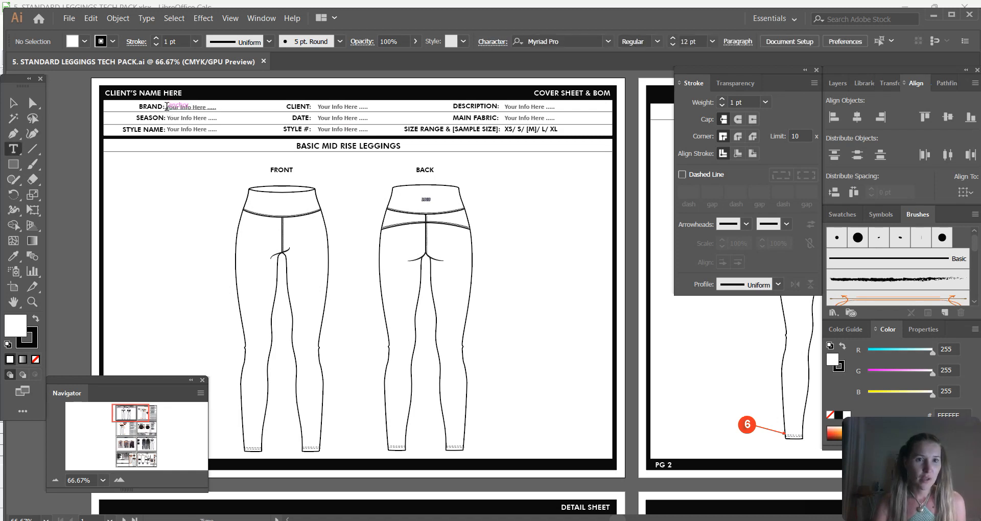
{"action": "left_click_drag", "start_coordinate": [166, 107], "coordinate": [245, 109]}
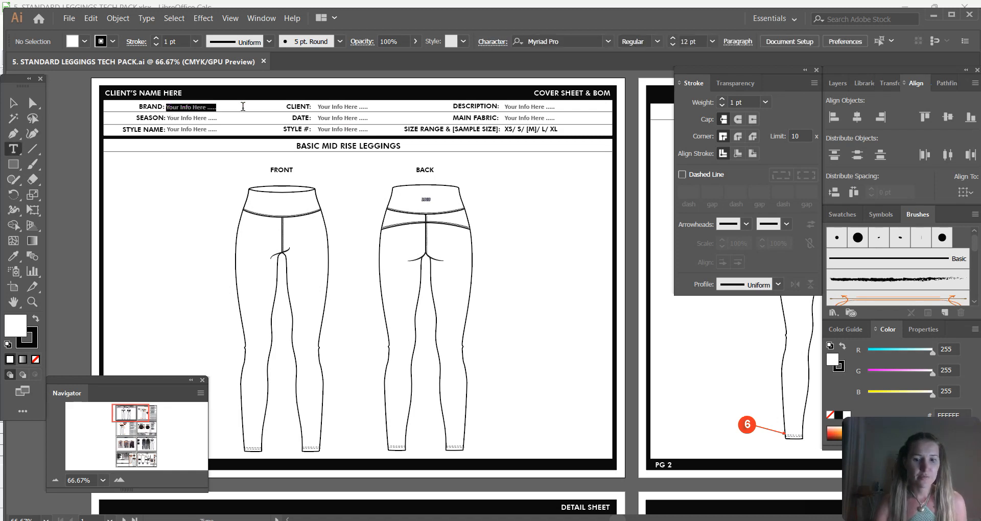
{"action": "type", "text": "YOUR BRAND"}
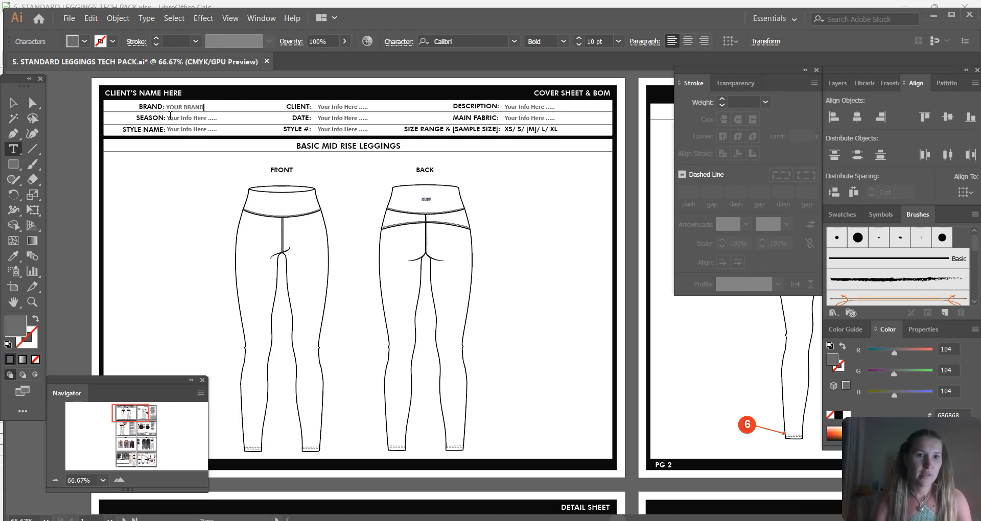
{"action": "left_click_drag", "start_coordinate": [168, 118], "coordinate": [246, 116]}
{"action": "type", "text": "SUMMER"}
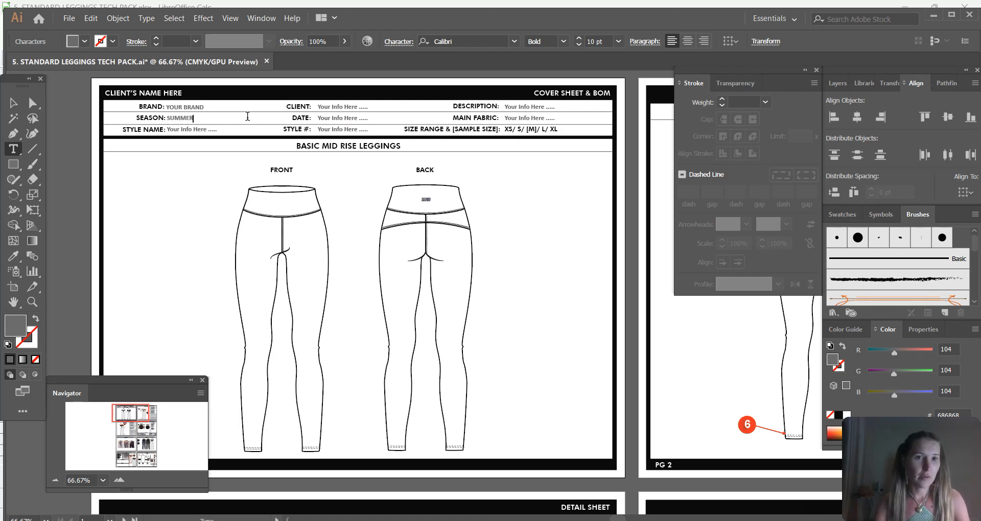
Step: Replace the style name placeholder in the cover sheet header with HIGH WAIST LEGGINGS
{"action": "left_click_drag", "start_coordinate": [171, 130], "coordinate": [243, 131]}
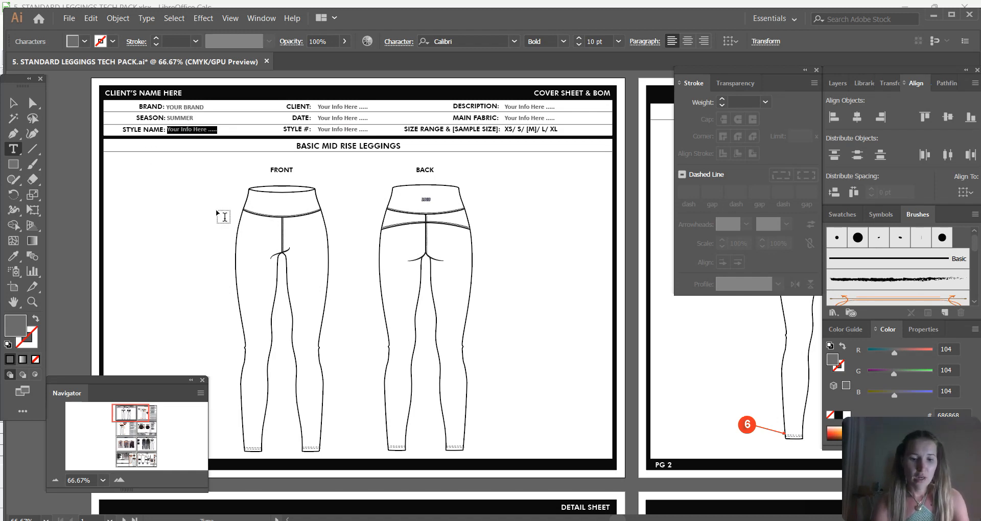
{"action": "type", "text": "HIGH"}
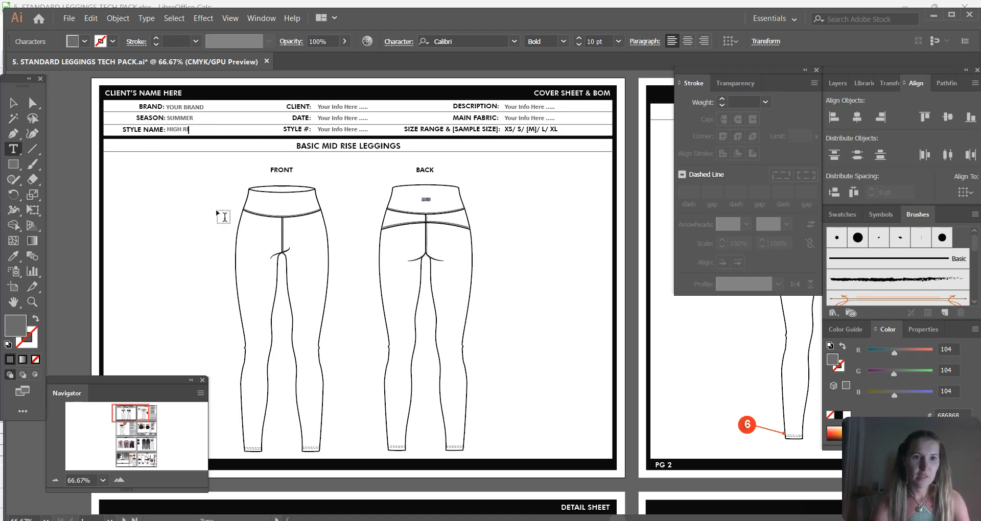
{"action": "type", "text": " WAIST LEGGINGS"}
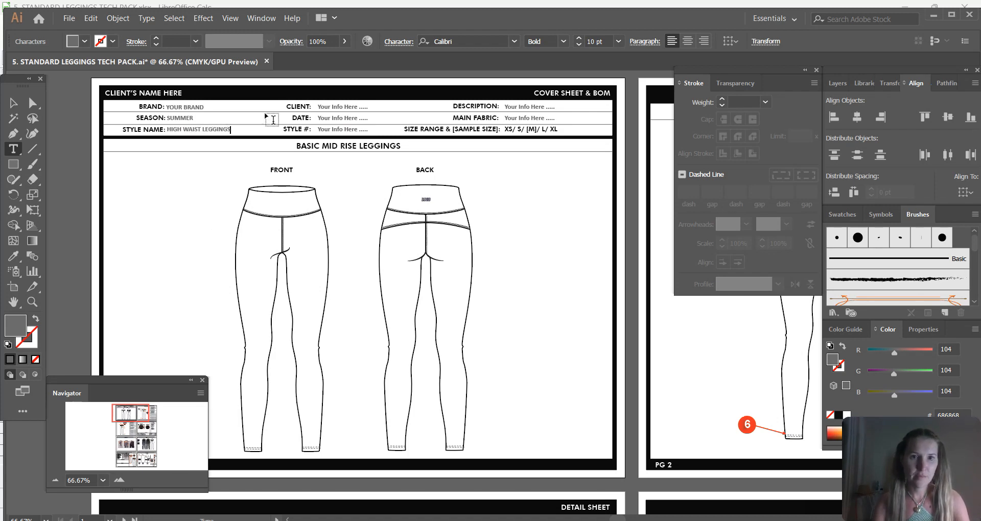
Step: Replace the client placeholder with YOUR NAME and the date placeholder with TODAY'S DATE
{"action": "left_click_drag", "start_coordinate": [317, 107], "coordinate": [402, 105]}
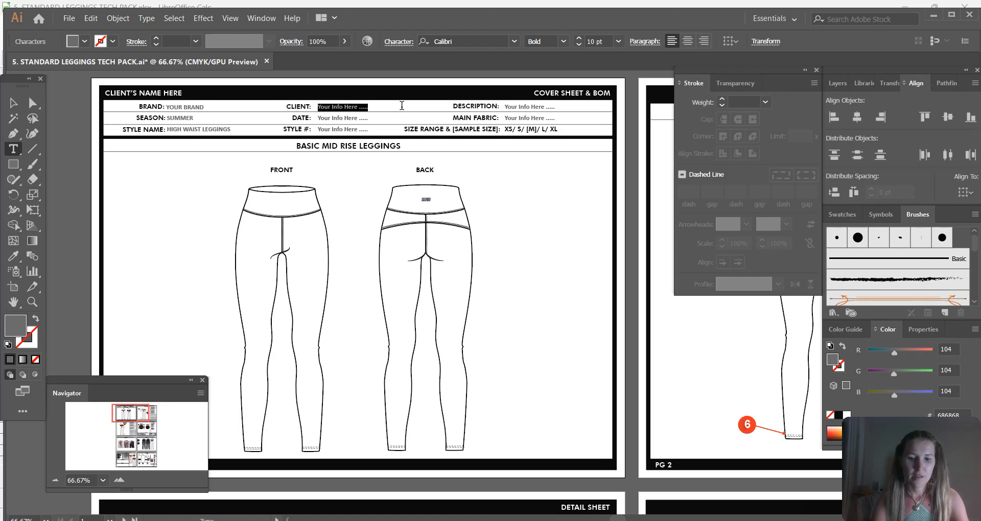
{"action": "type", "text": "YOUR NAME"}
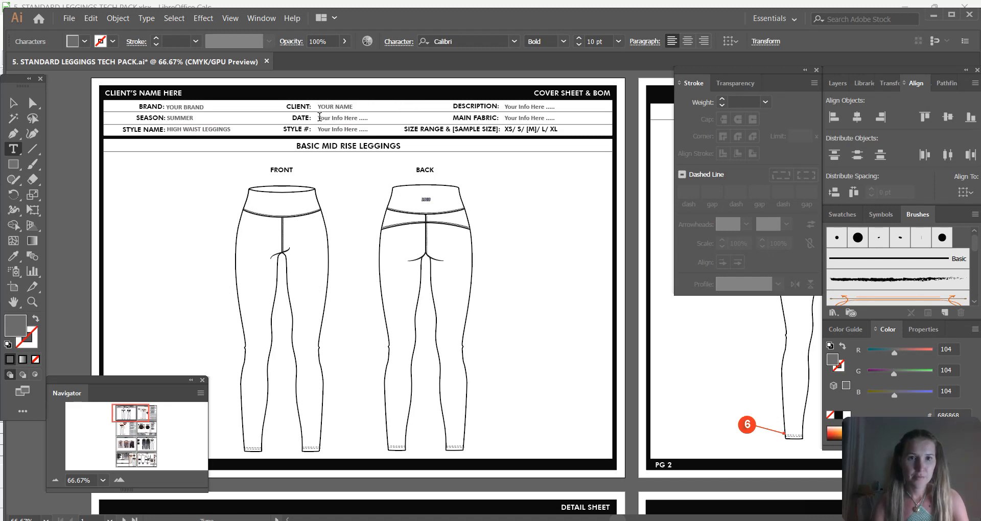
{"action": "left_click_drag", "start_coordinate": [320, 117], "coordinate": [393, 117]}
{"action": "key", "text": "BackSpace"}
{"action": "key", "text": "BackSpace"}
{"action": "type", "text": "TODAY'S DATE"}
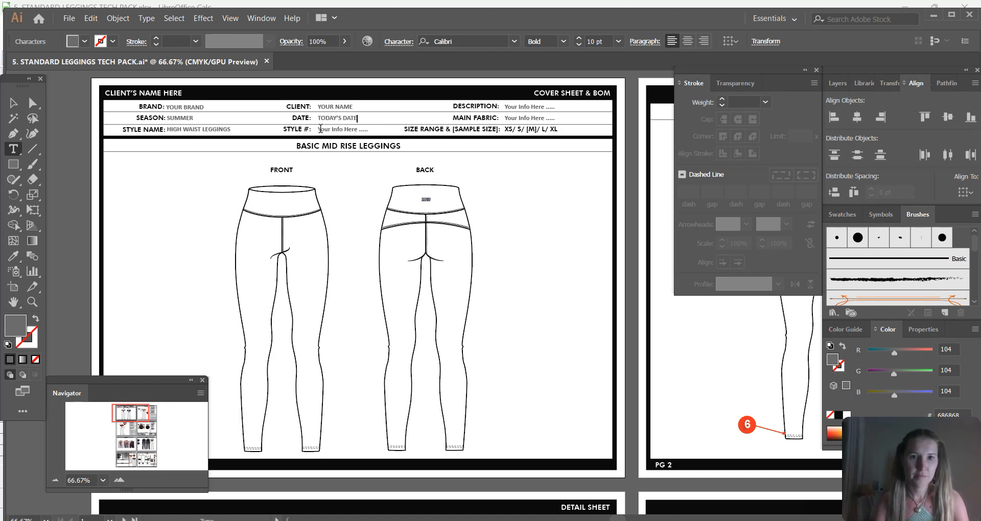
Step: Replace the style number placeholder in the cover sheet header with LG001
{"action": "left_click_drag", "start_coordinate": [319, 129], "coordinate": [393, 128]}
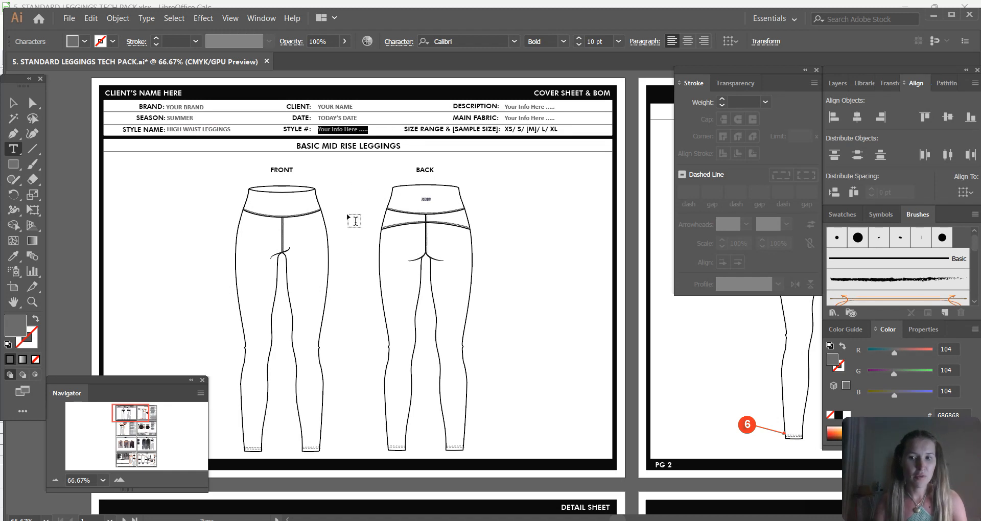
{"action": "type", "text": "LGG"}
{"action": "key", "text": "BackSpace"}
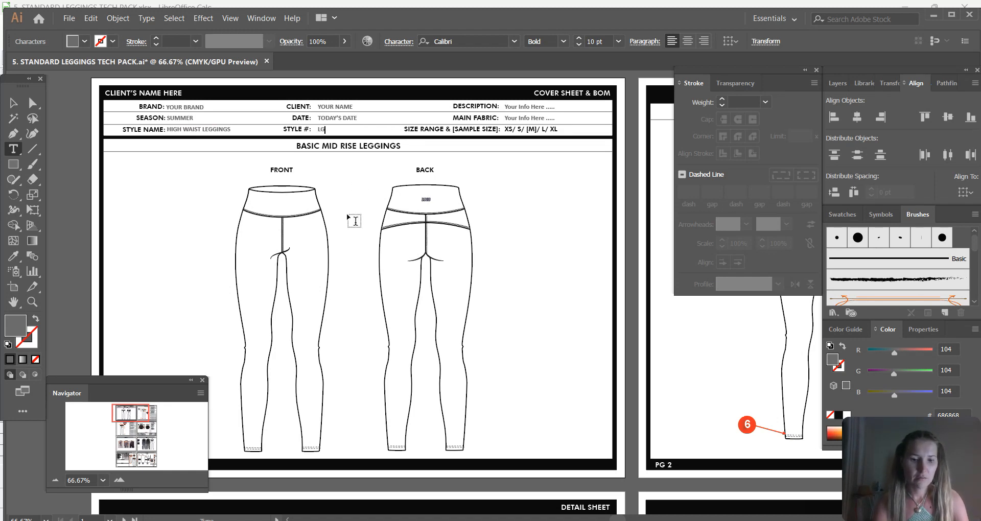
{"action": "type", "text": "001"}
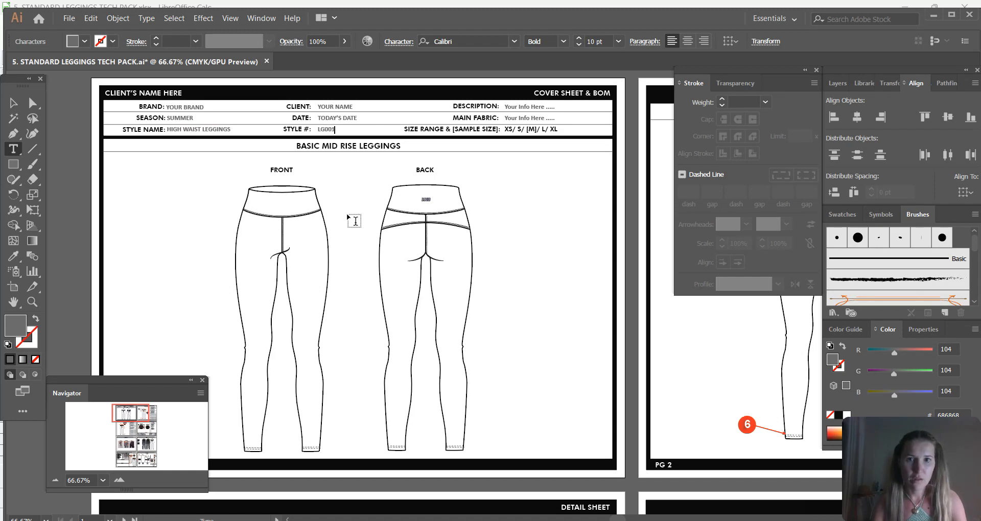
Step: Set the description to HIGH WAIST LEGGING W POCKETS and the main fabric to POLYESTER BLEND
{"action": "triple_click", "coordinate": [503, 106]}
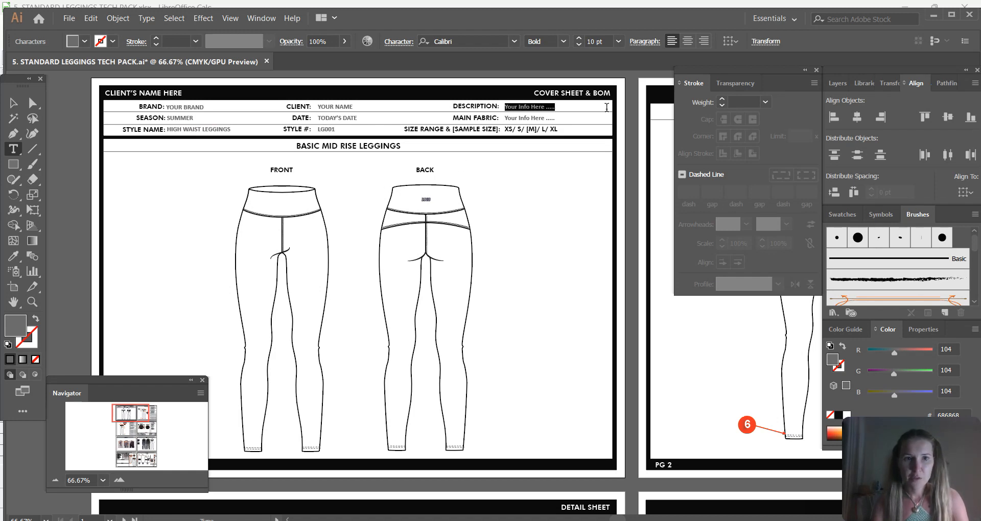
{"action": "type", "text": "HIGH W"}
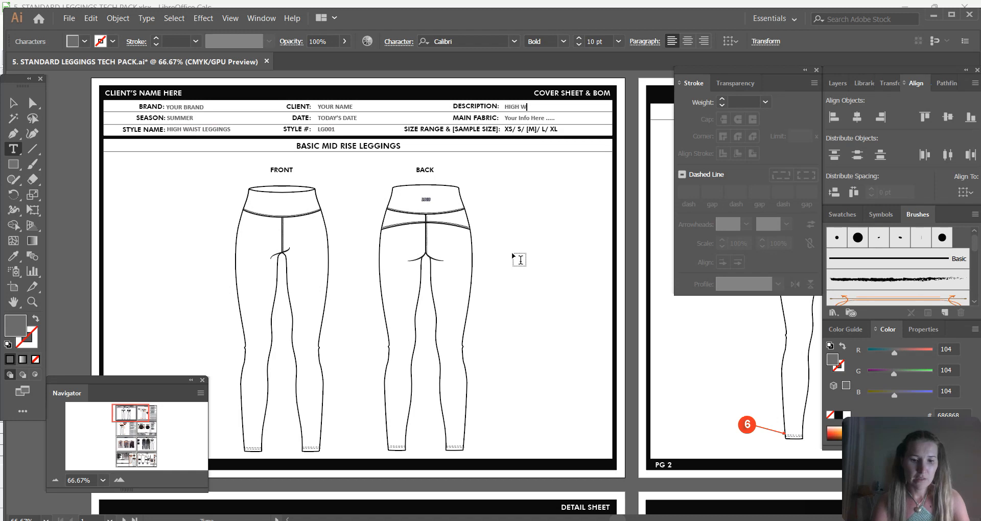
{"action": "type", "text": "AIST LEGGING"}
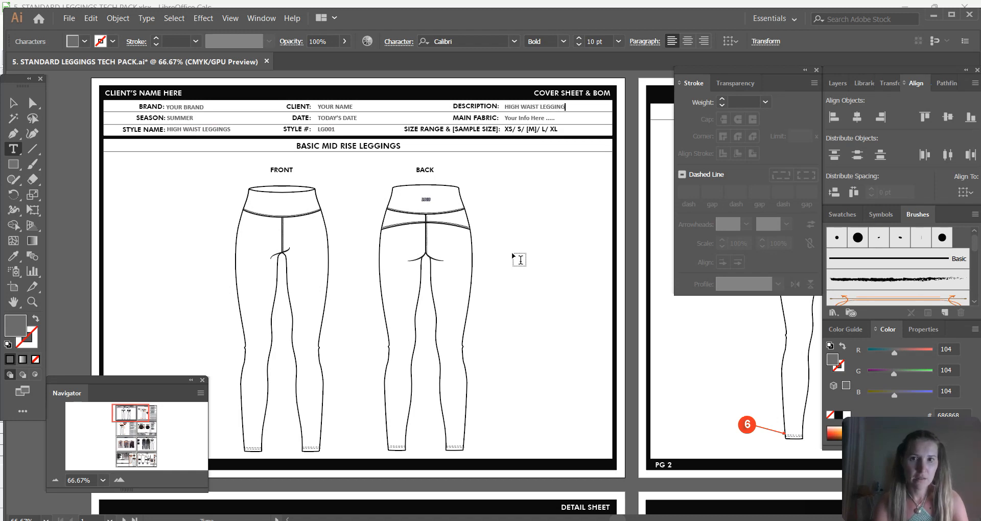
{"action": "type", "text": " W POCKETS"}
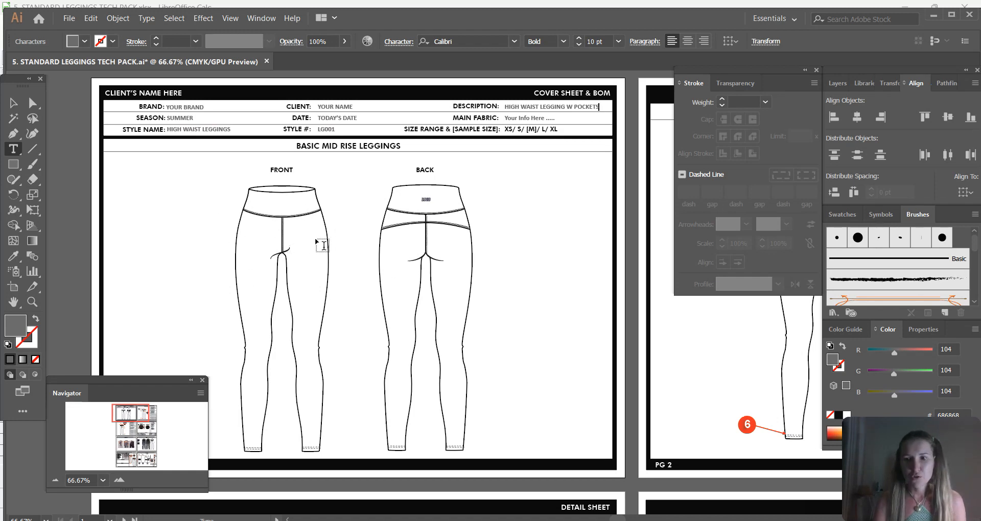
{"action": "left_click_drag", "start_coordinate": [505, 118], "coordinate": [565, 117]}
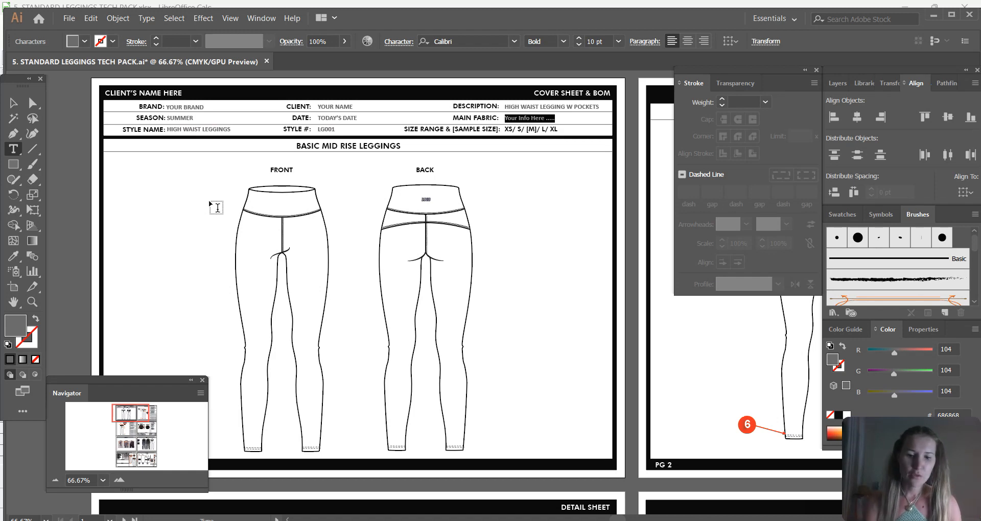
{"action": "type", "text": "POLYESTER BLEND"}
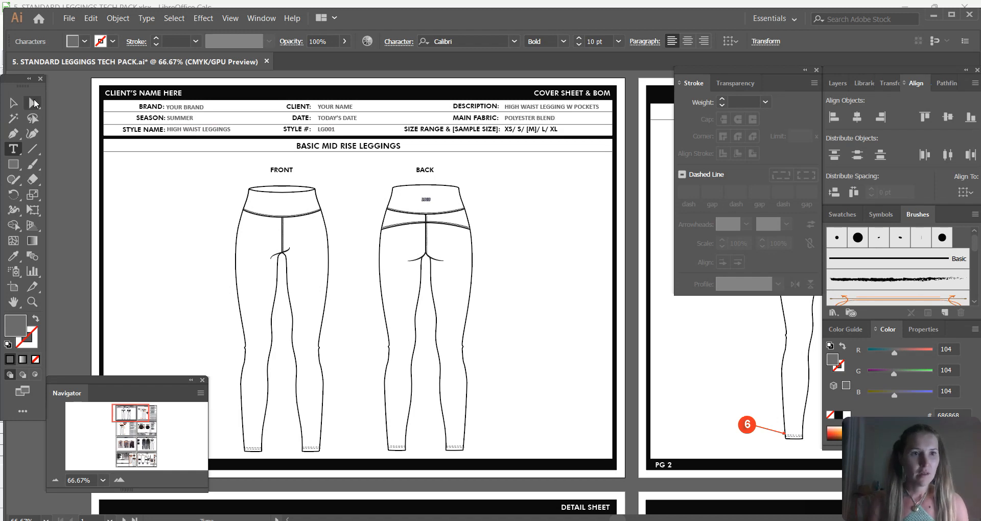
Step: Raise the top edge anchor points of the front and back waistbands together to make the leggings high-waisted
{"action": "left_click", "coordinate": [34, 104]}
{"action": "left_click", "coordinate": [182, 179]}
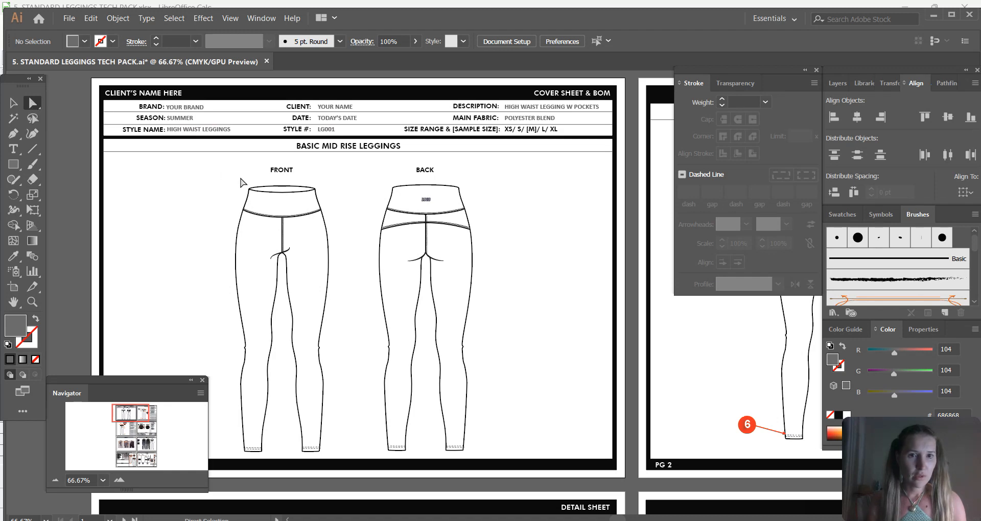
{"action": "left_click_drag", "start_coordinate": [234, 177], "coordinate": [481, 200]}
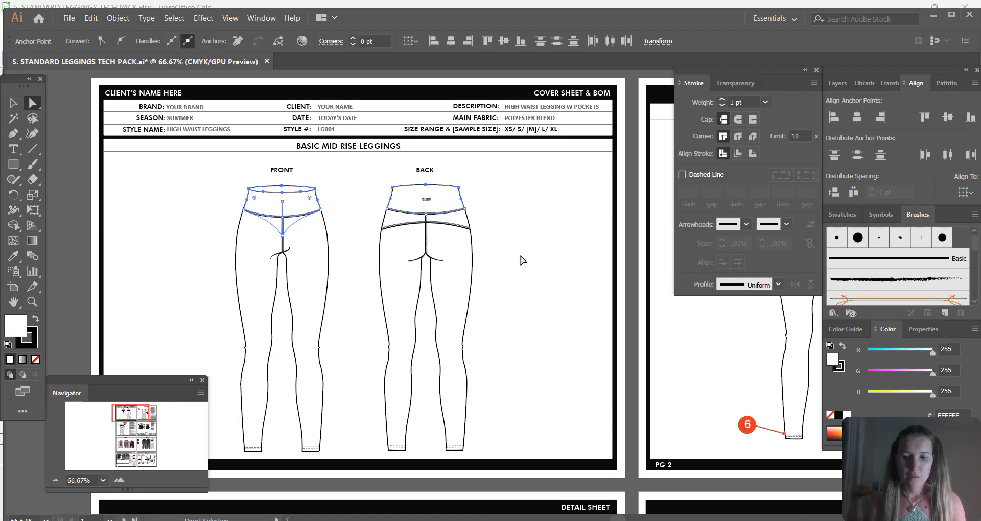
{"action": "key", "text": "Up"}
{"action": "key", "text": "Up"}
{"action": "key", "text": "Up"}
{"action": "key", "text": "Up"}
{"action": "key", "text": "Up"}
{"action": "key", "text": "Up"}
{"action": "key", "text": "Up"}
{"action": "key", "text": "Up"}
{"action": "key", "text": "Up"}
{"action": "key", "text": "Up"}
{"action": "key", "text": "Up"}
{"action": "key", "text": "Up"}
{"action": "key", "text": "Up"}
{"action": "key", "text": "Up"}
{"action": "key", "text": "Up"}
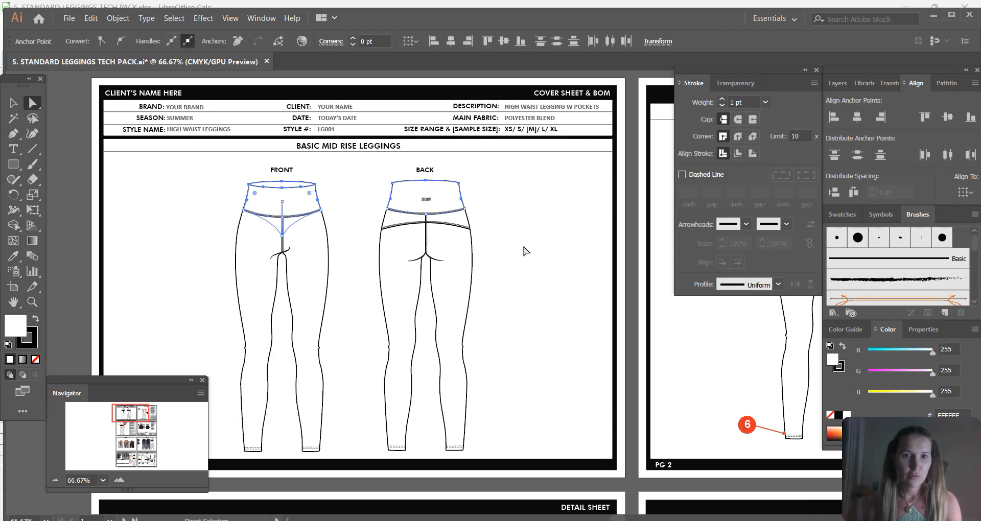
{"action": "key", "text": "Up"}
{"action": "key", "text": "Up"}
{"action": "key", "text": "Up"}
{"action": "left_click", "coordinate": [507, 202]}
{"action": "left_click_drag", "start_coordinate": [382, 179], "coordinate": [402, 191]}
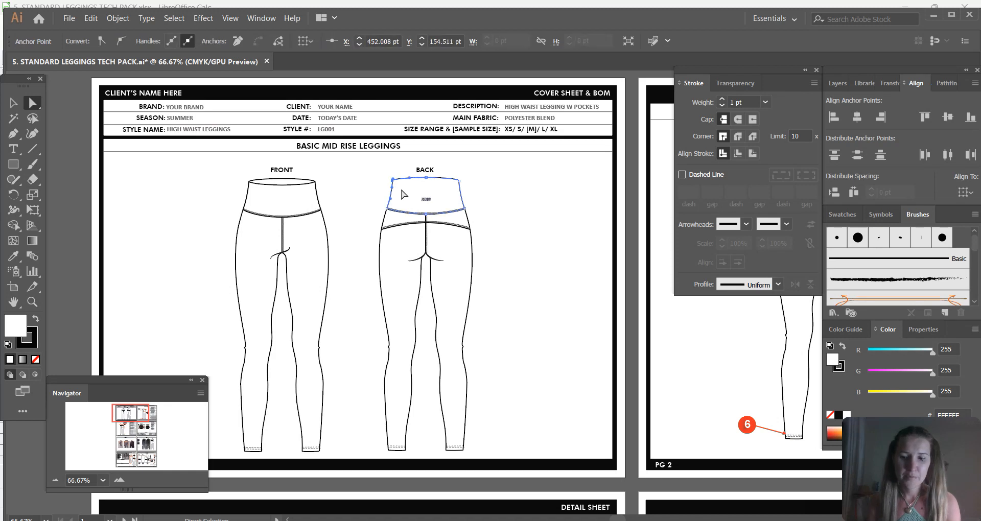
{"action": "left_click", "coordinate": [503, 192]}
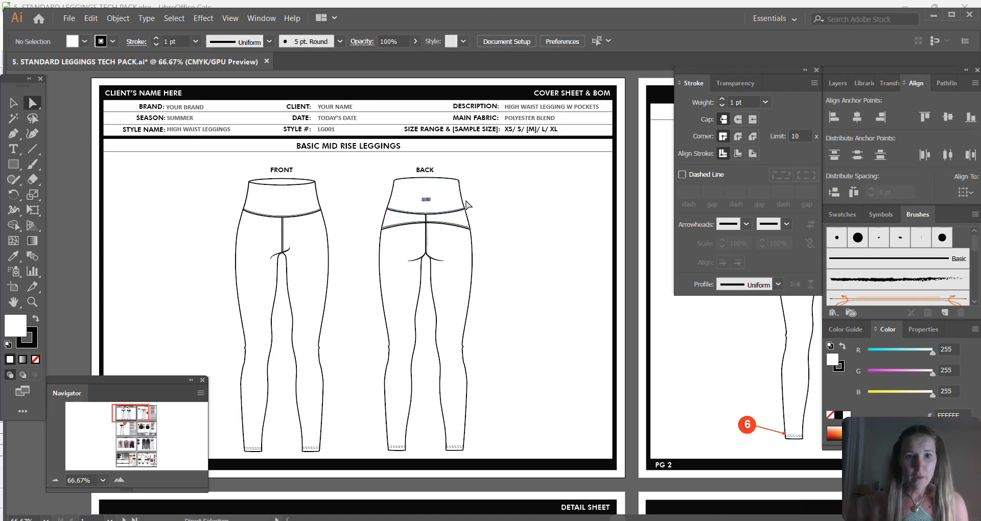
Step: Move the logo text higher on the back waistband, centred just below its top edge
{"action": "left_click", "coordinate": [427, 200]}
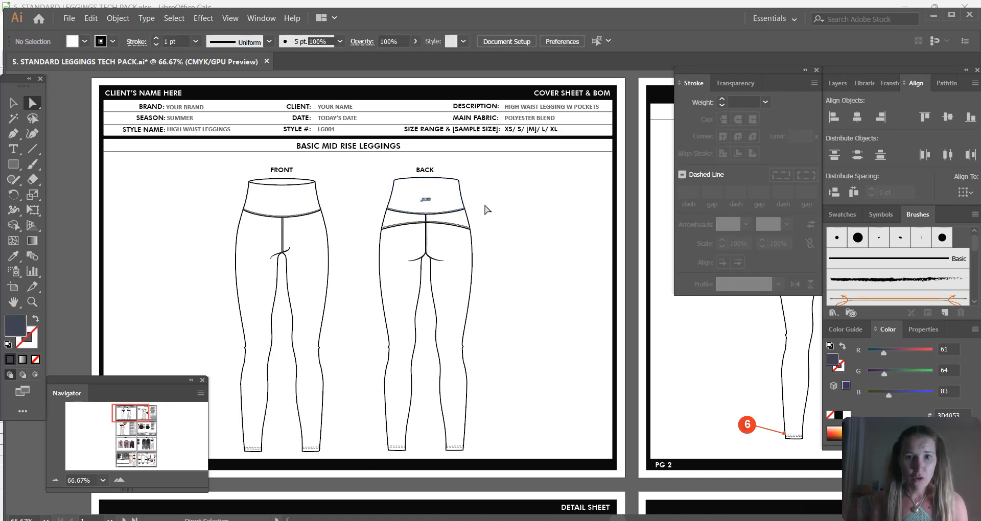
{"action": "left_click_drag", "start_coordinate": [427, 203], "coordinate": [333, 238]}
{"action": "left_click_drag", "start_coordinate": [392, 221], "coordinate": [425, 188]}
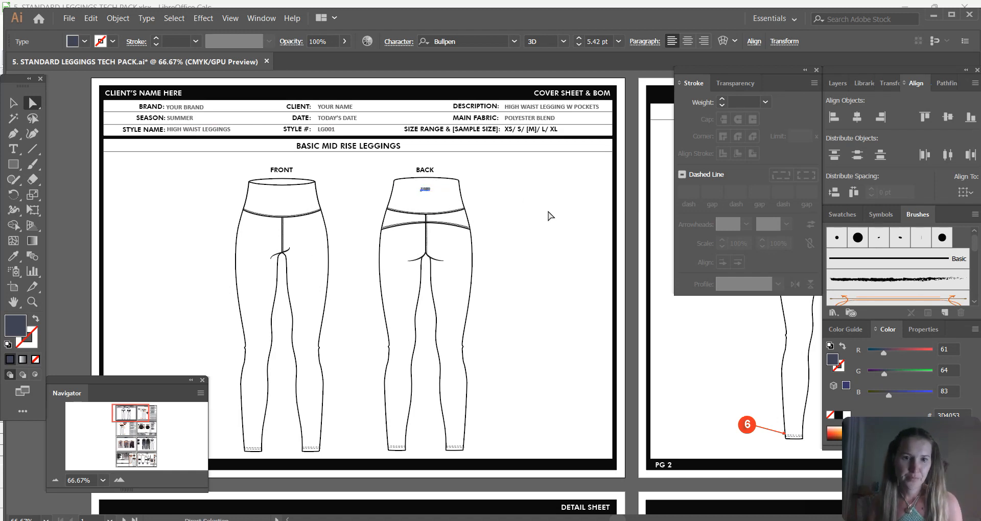
Step: Try placing the logo on the leg of the front view, enlarged to about 54 pt and rotated nearly vertical
{"action": "left_click_drag", "start_coordinate": [425, 190], "coordinate": [309, 345]}
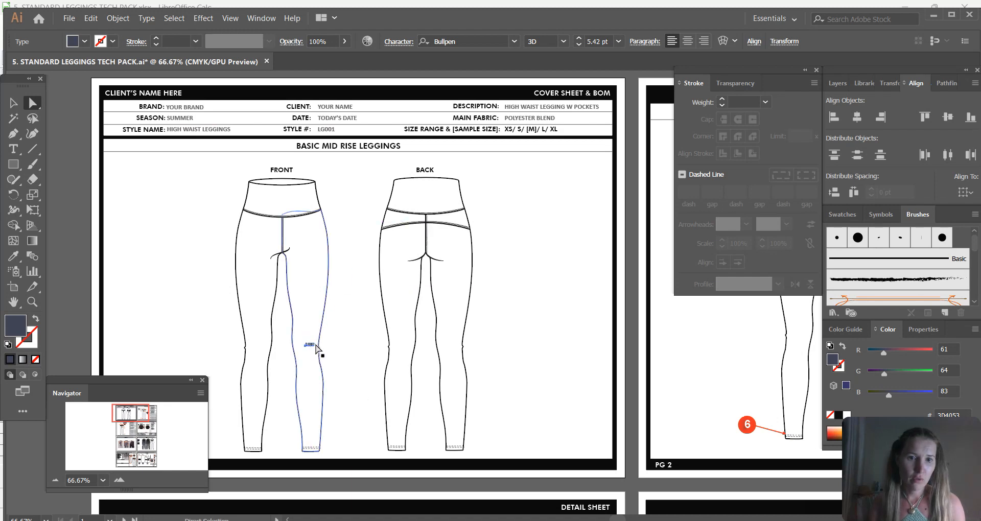
{"action": "left_click", "coordinate": [11, 103]}
{"action": "left_click_drag", "start_coordinate": [315, 341], "coordinate": [383, 307]}
{"action": "left_click_drag", "start_coordinate": [344, 331], "coordinate": [348, 258]}
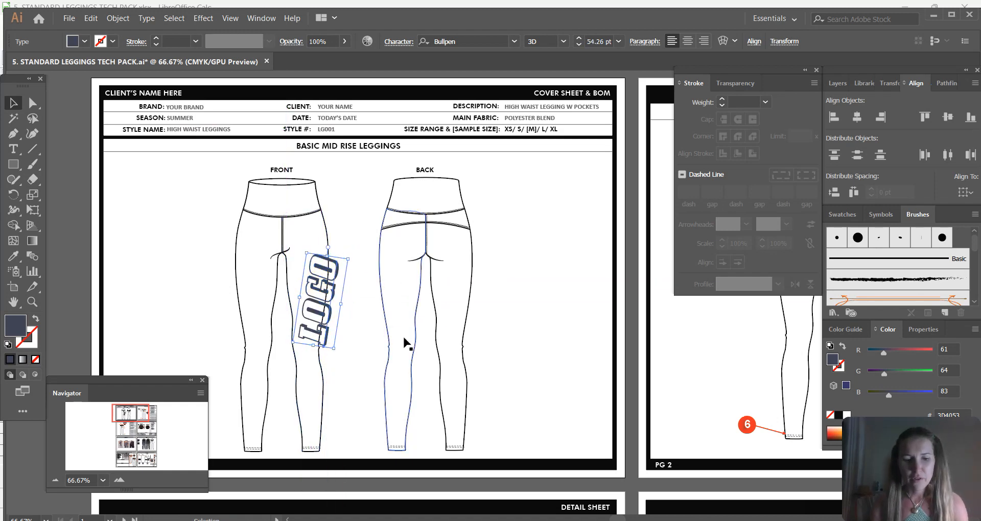
Step: Undo the logo's relocation, enlargement and rotation back to its place on the back waistband, and deselect it
{"action": "key", "text": "ctrl+z"}
{"action": "key", "text": "ctrl+z"}
{"action": "key", "text": "ctrl+z"}
{"action": "key", "text": "ctrl+z"}
{"action": "key", "text": "ctrl+z"}
{"action": "key", "text": "ctrl+z"}
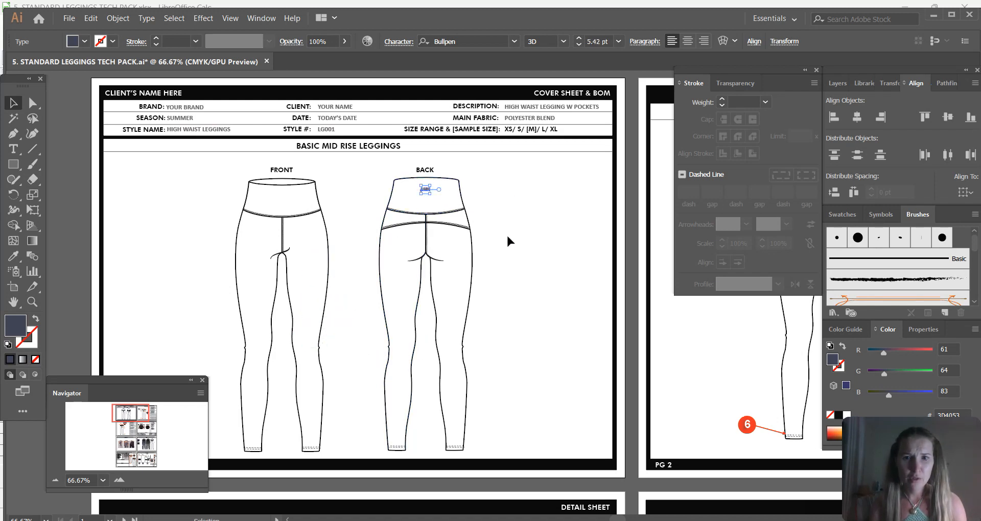
{"action": "left_click", "coordinate": [343, 194]}
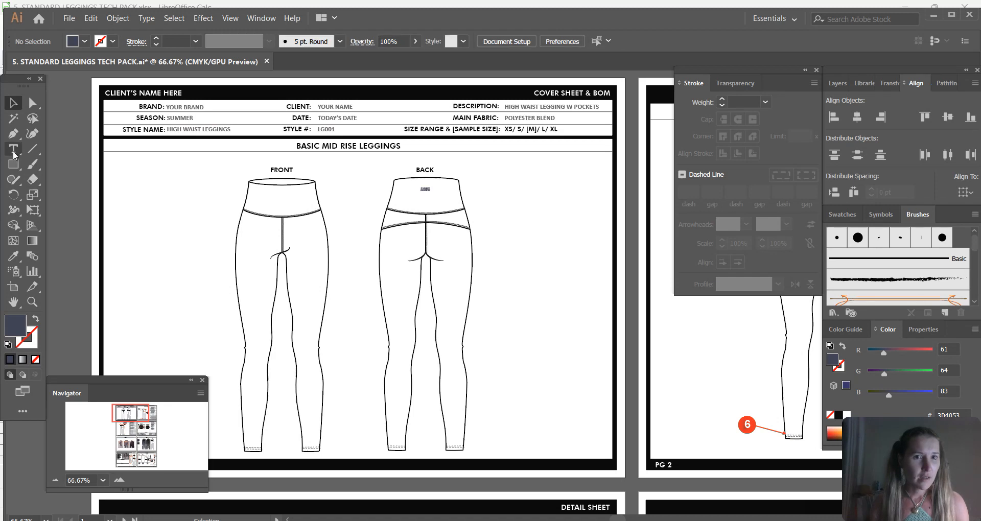
Step: Ungroup the front view sketch of the leggings
{"action": "left_click", "coordinate": [121, 480]}
{"action": "left_click_drag", "start_coordinate": [132, 415], "coordinate": [128, 417]}
{"action": "scroll", "coordinate": [286, 215], "scroll_direction": "up", "scroll_amount": 2}
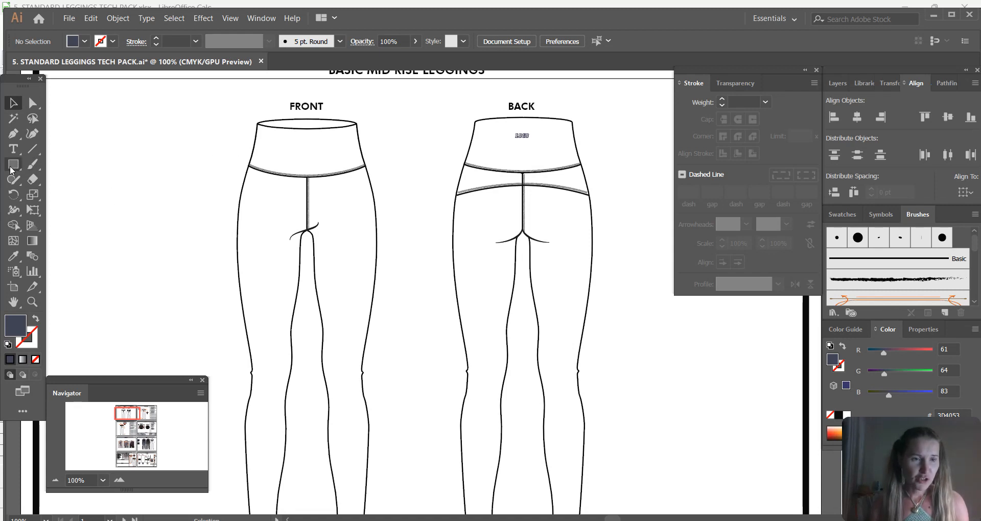
{"action": "left_click", "coordinate": [301, 155]}
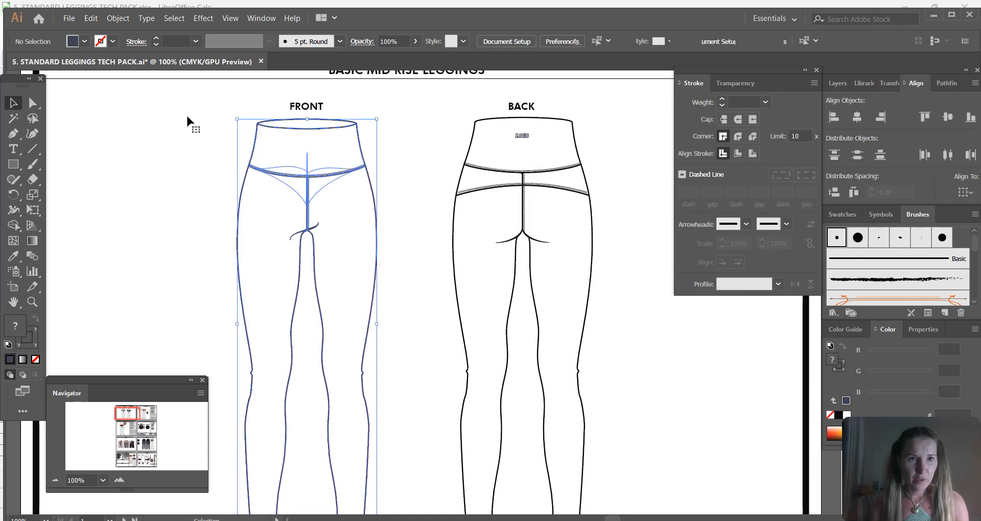
{"action": "left_click", "coordinate": [119, 19]}
{"action": "left_click", "coordinate": [135, 79]}
{"action": "left_click", "coordinate": [231, 143]}
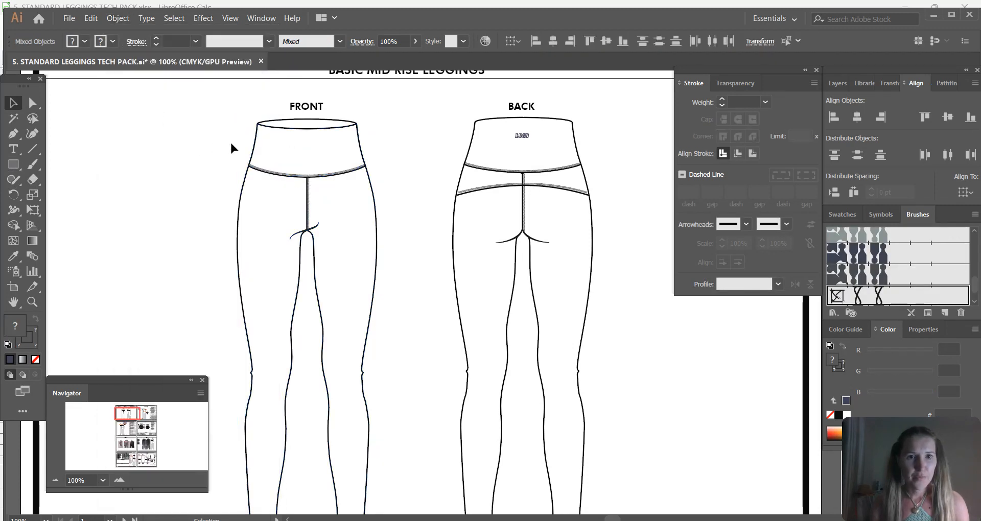
Step: Ungroup the front sketch a second time and check that its waistband and each leg select separately
{"action": "left_click", "coordinate": [269, 143]}
{"action": "left_click", "coordinate": [118, 18]}
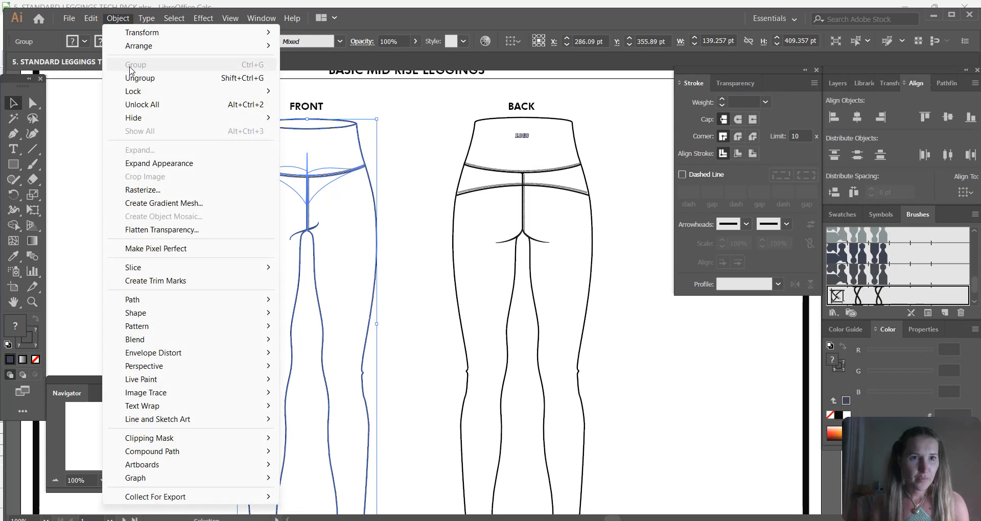
{"action": "left_click", "coordinate": [135, 77]}
{"action": "left_click", "coordinate": [164, 123]}
{"action": "left_click", "coordinate": [282, 134]}
{"action": "left_click", "coordinate": [279, 215]}
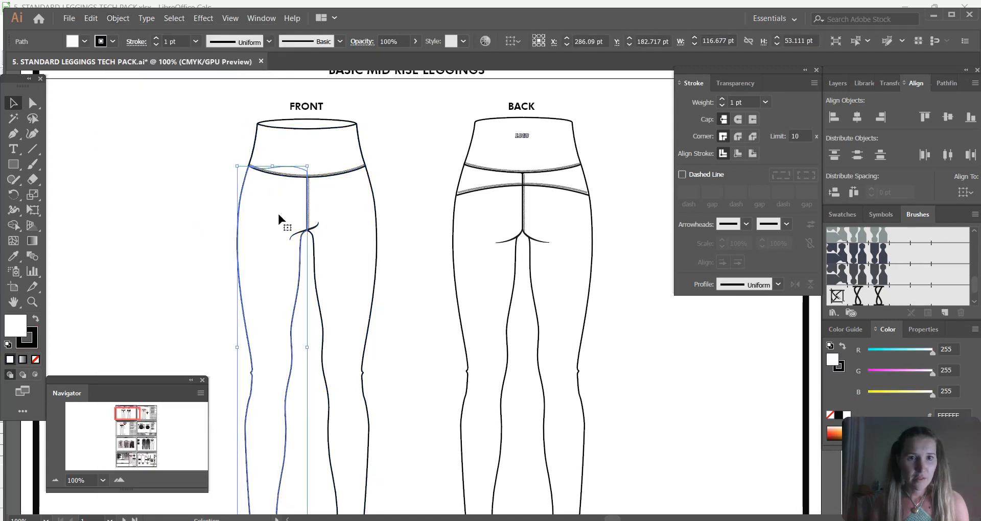
{"action": "left_click", "coordinate": [335, 214]}
{"action": "left_click", "coordinate": [419, 244]}
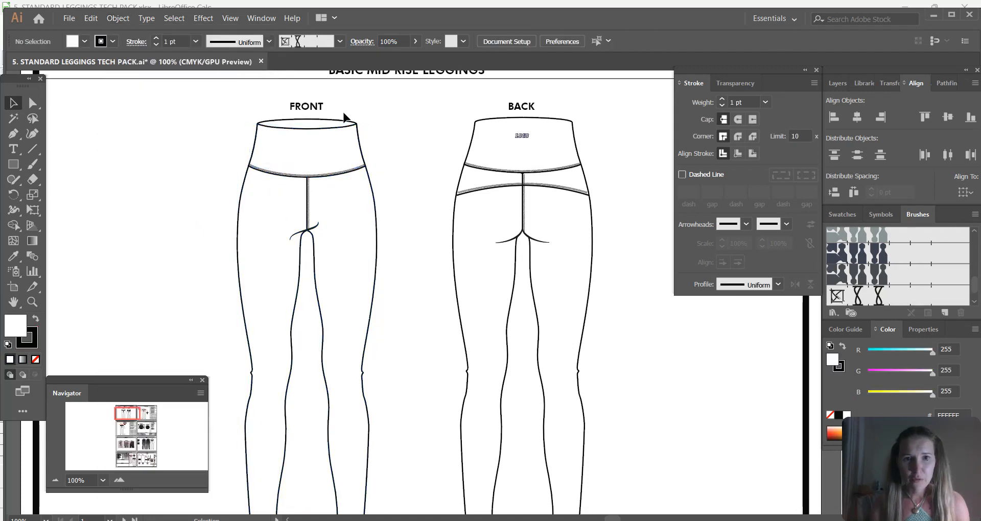
Step: Try filling the front view's waistband and both legs with the colour A86767, and undo the fill
{"action": "left_click", "coordinate": [340, 120]}
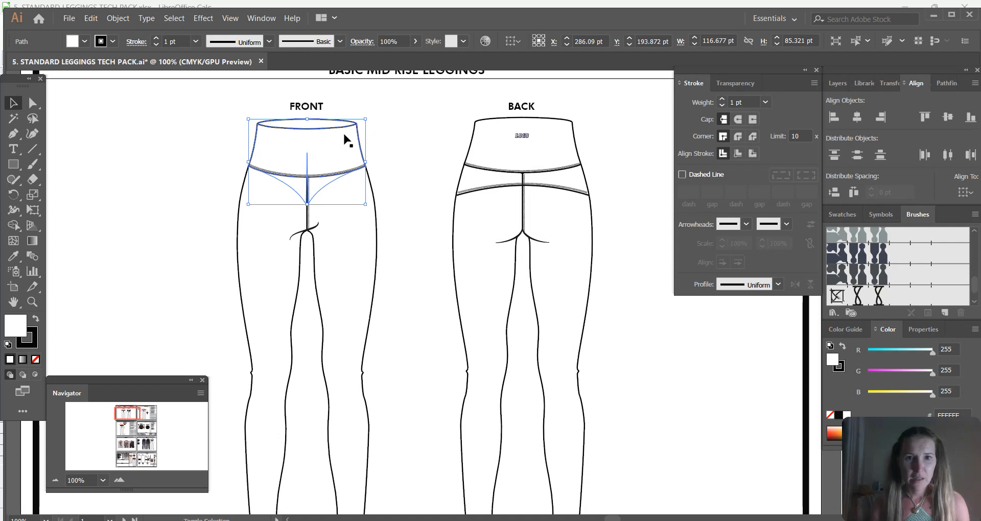
{"action": "left_click", "coordinate": [362, 228], "text": "shift"}
{"action": "left_click", "coordinate": [282, 257], "text": "shift"}
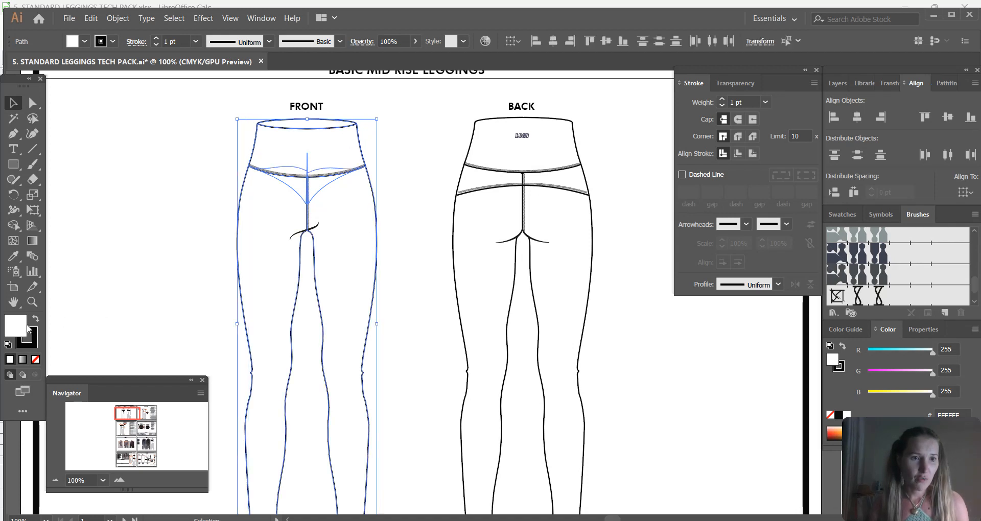
{"action": "double_click", "coordinate": [23, 329]}
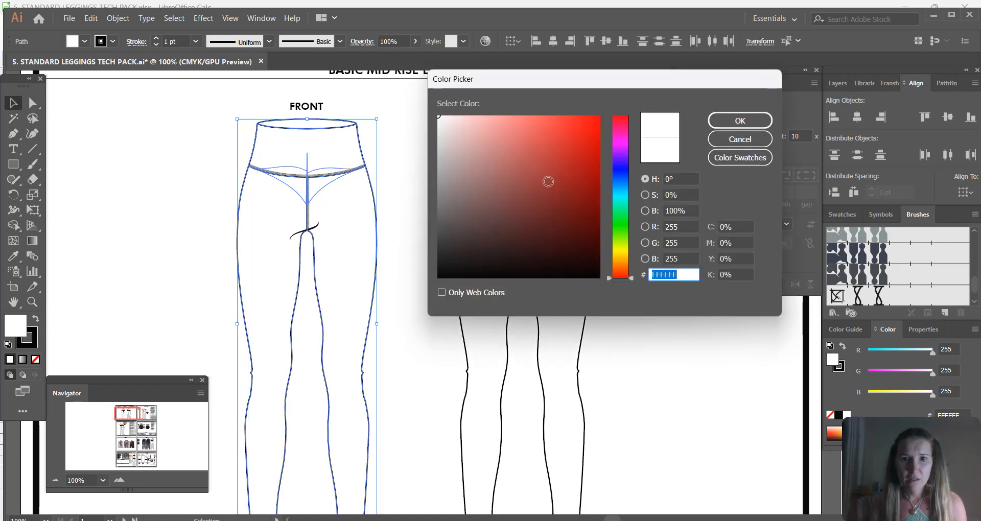
{"action": "type", "text": "A86767"}
{"action": "left_click", "coordinate": [740, 121]}
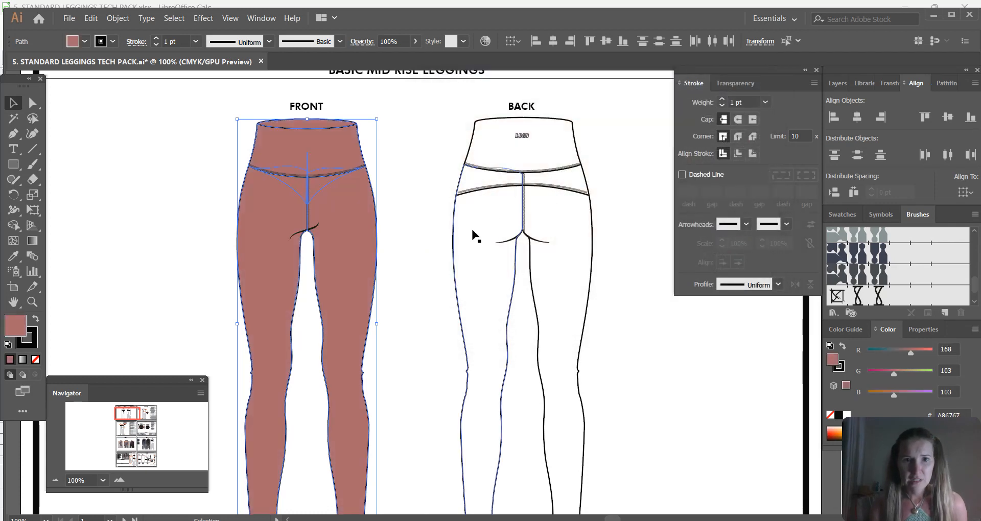
{"action": "key", "text": "ctrl+z"}
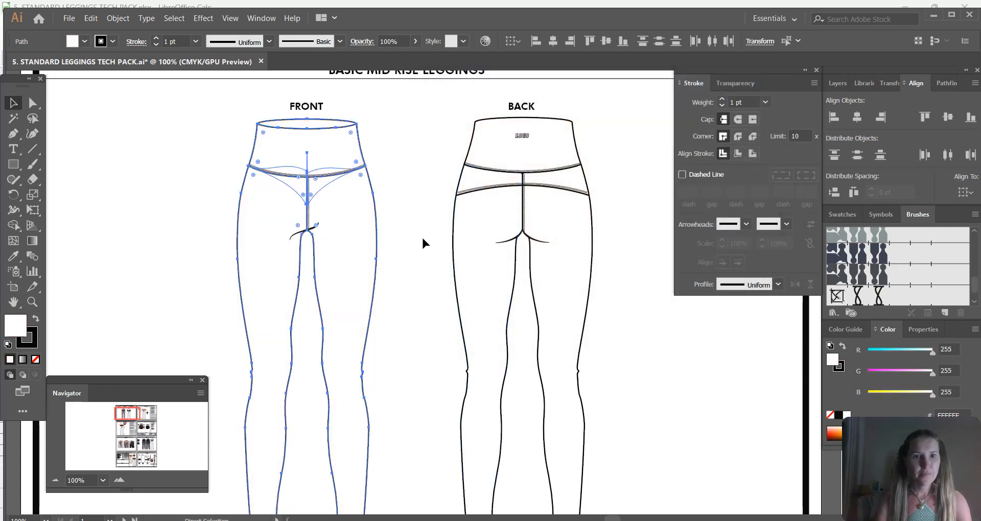
{"action": "left_click", "coordinate": [102, 156]}
Step: Draw a rectangle on the outer thigh of the front view's left-hand leg and move its outer corners onto the side outline at hip and above knee
{"action": "left_click", "coordinate": [13, 164]}
{"action": "left_click_drag", "start_coordinate": [229, 208], "coordinate": [267, 299]}
{"action": "key", "text": "a"}
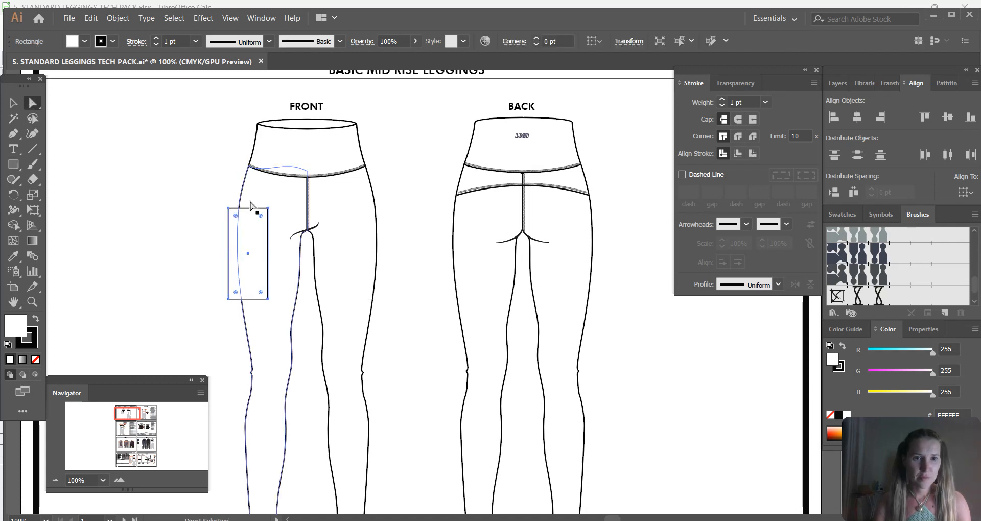
{"action": "left_click_drag", "start_coordinate": [228, 208], "coordinate": [268, 207]}
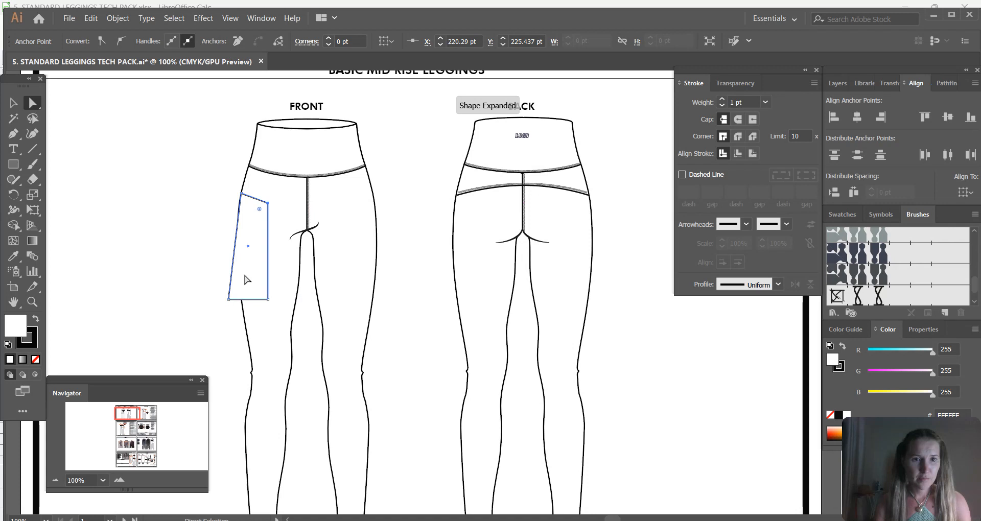
{"action": "left_click_drag", "start_coordinate": [228, 299], "coordinate": [251, 356]}
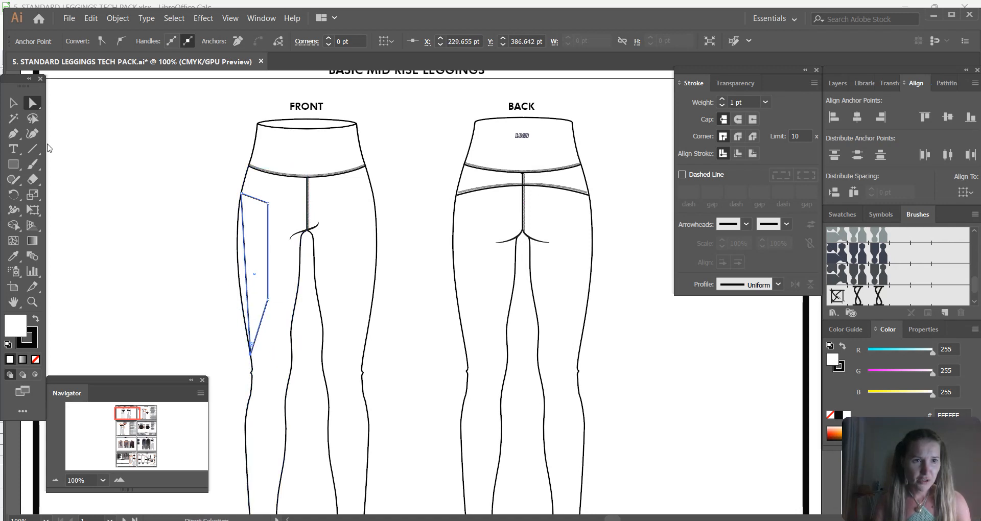
Step: Bend the pocket shape's straight outer edge outward to follow the side outline of the leg
{"action": "left_click_drag", "start_coordinate": [14, 134], "coordinate": [62, 181]}
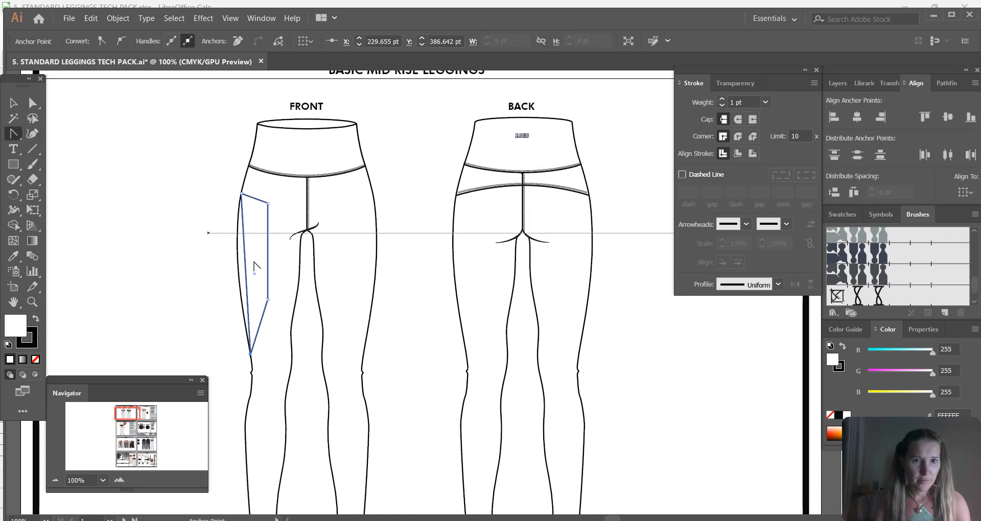
{"action": "left_click_drag", "start_coordinate": [245, 263], "coordinate": [238, 268]}
{"action": "left_click", "coordinate": [32, 104]}
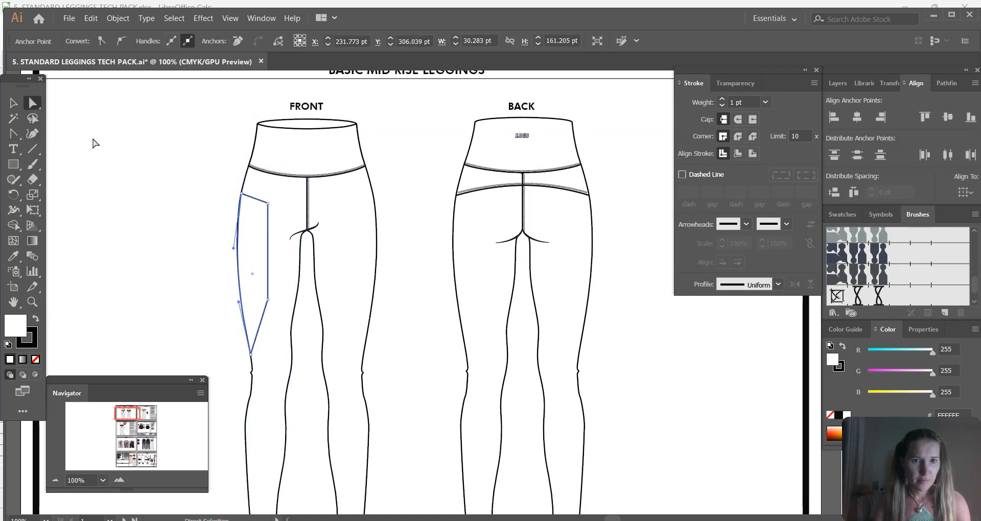
Step: Move the pocket's lower inner corner up and toward the side seam, and smooth it into a gentle curve down to the tip
{"action": "left_click", "coordinate": [268, 300]}
{"action": "left_click_drag", "start_coordinate": [268, 300], "coordinate": [262, 283]}
{"action": "left_click", "coordinate": [13, 134]}
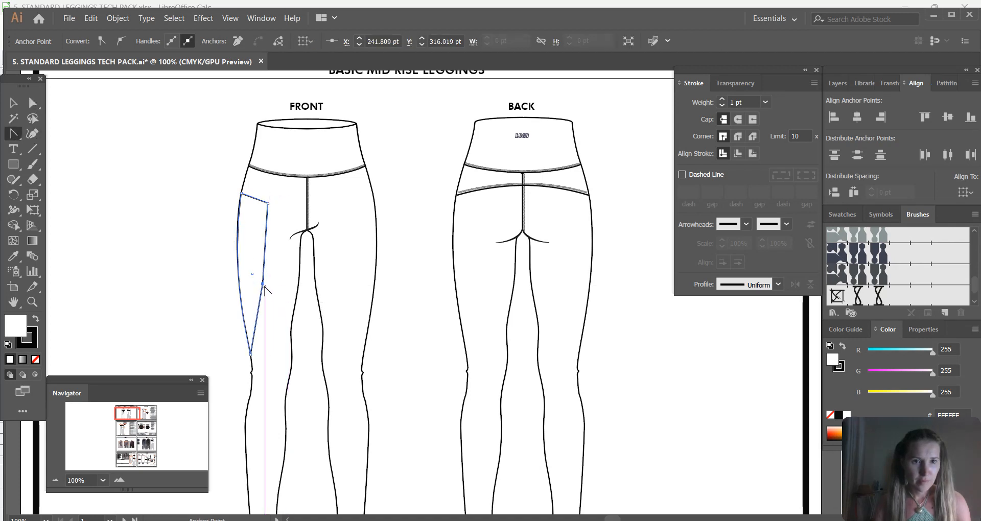
{"action": "left_click_drag", "start_coordinate": [262, 284], "coordinate": [259, 322]}
{"action": "left_click", "coordinate": [32, 103]}
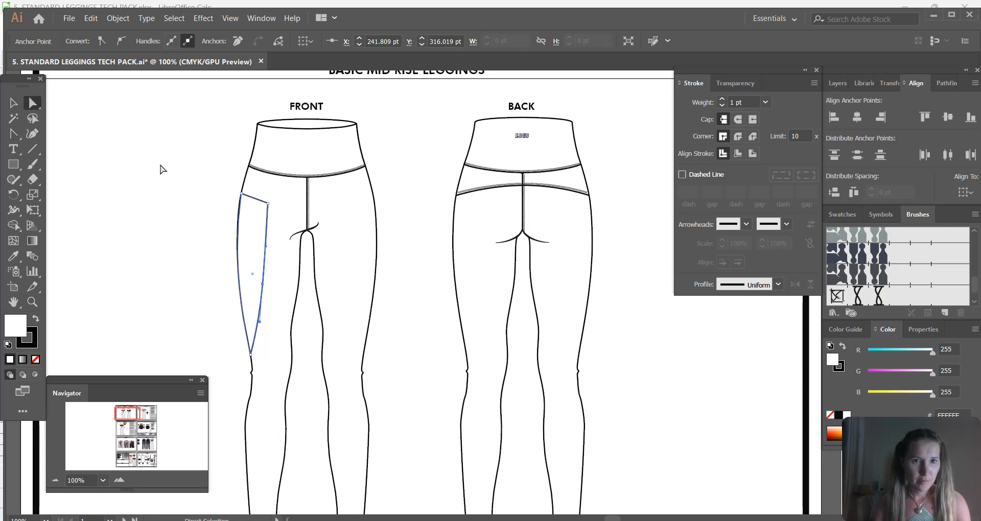
{"action": "left_click", "coordinate": [168, 172]}
Step: Refine the pocket's outer edge curve against the leg outline and bow its top opening edge slightly downward
{"action": "left_click", "coordinate": [233, 248]}
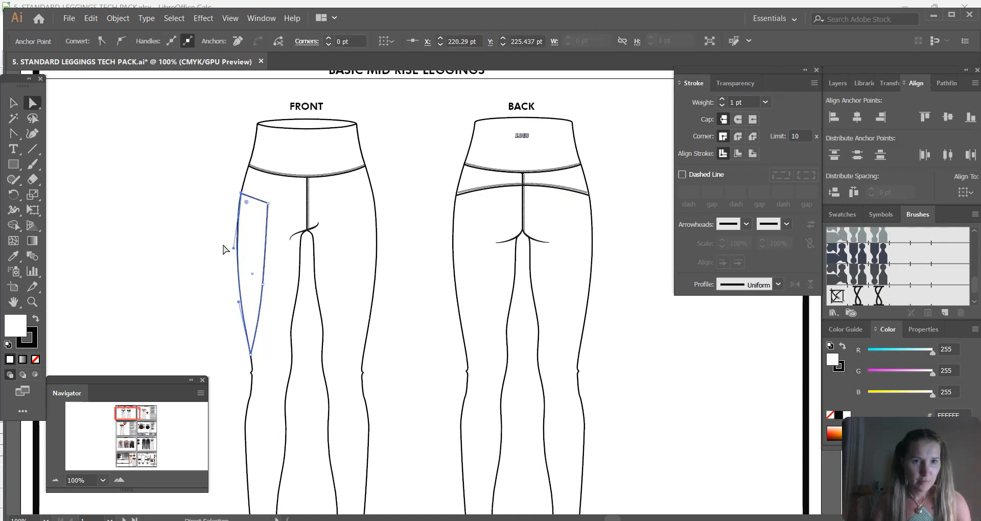
{"action": "left_click_drag", "start_coordinate": [234, 248], "coordinate": [232, 244]}
{"action": "left_click", "coordinate": [217, 210]}
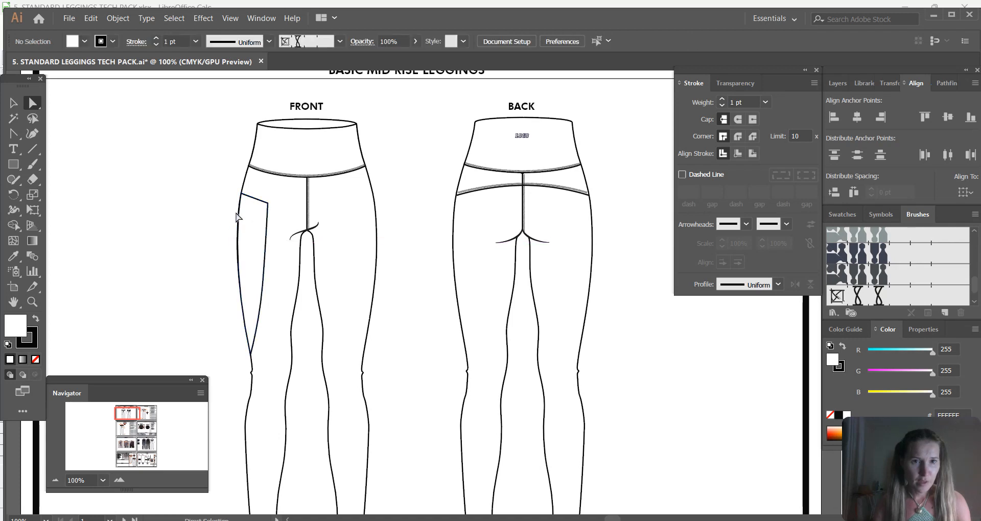
{"action": "left_click", "coordinate": [14, 134]}
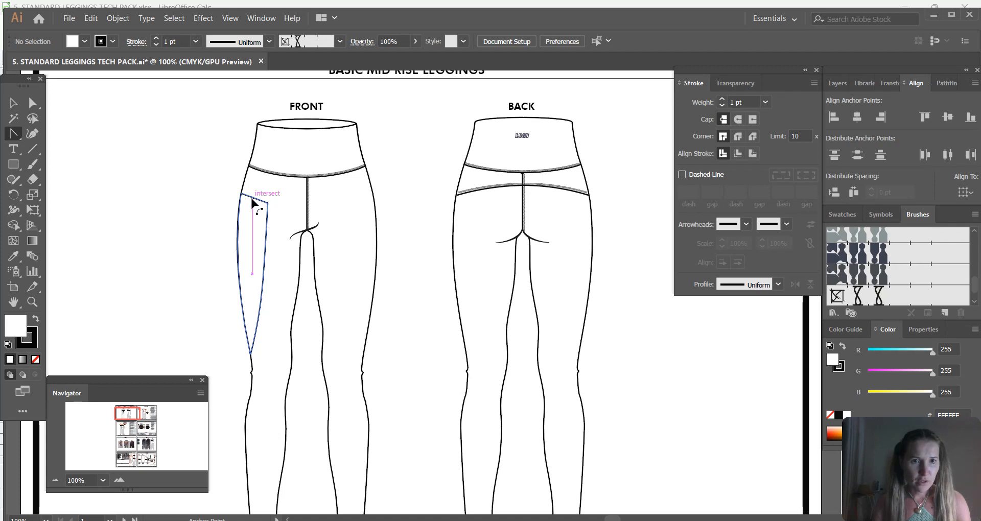
{"action": "left_click", "coordinate": [251, 203]}
{"action": "left_click", "coordinate": [22, 106]}
{"action": "left_click", "coordinate": [180, 250]}
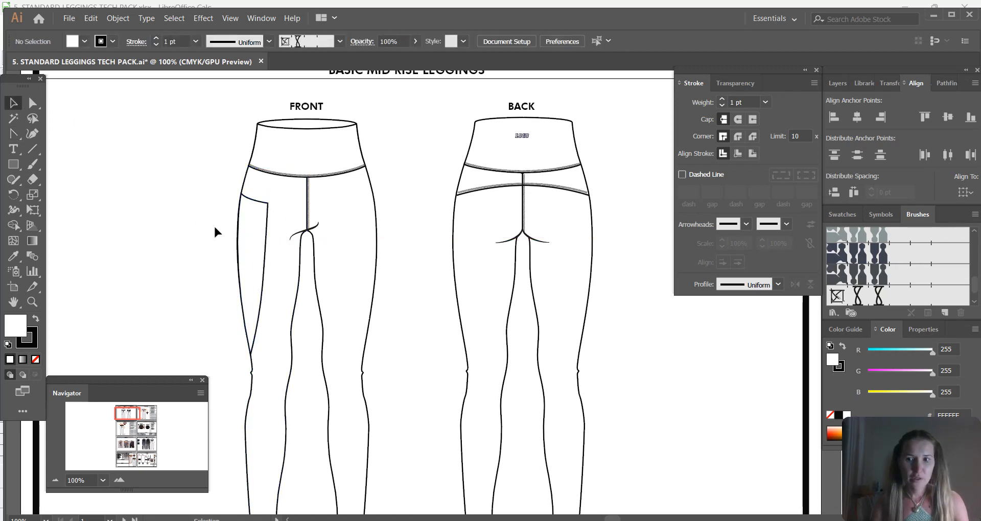
{"action": "left_click", "coordinate": [33, 148]}
{"action": "left_click_drag", "start_coordinate": [272, 173], "coordinate": [272, 348]}
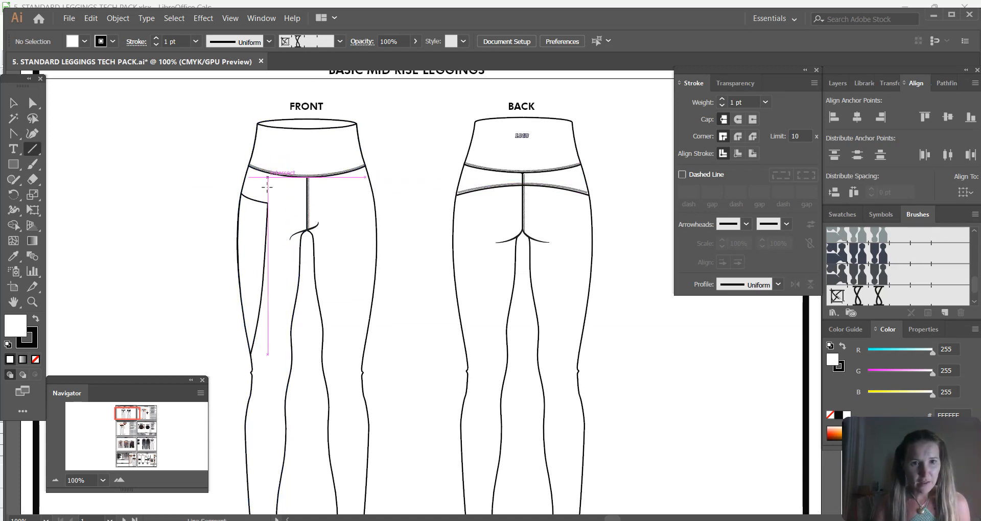
{"action": "key", "text": "a"}
{"action": "left_click", "coordinate": [267, 193]}
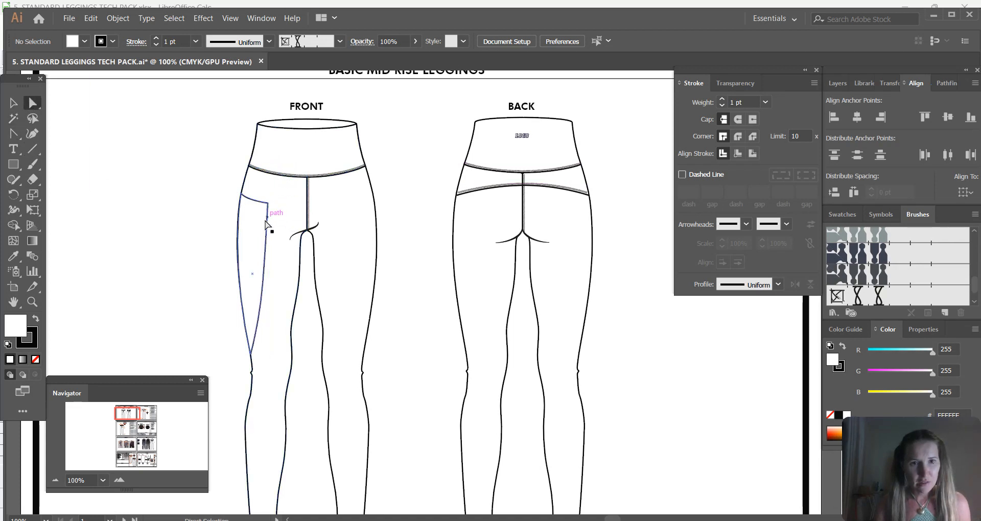
{"action": "left_click", "coordinate": [252, 354]}
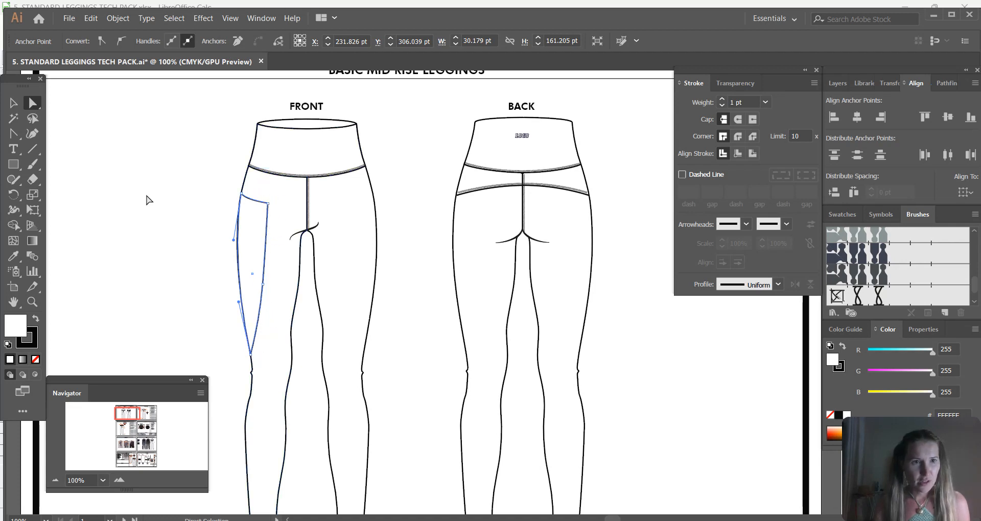
{"action": "left_click", "coordinate": [146, 200]}
Step: Draw a seam line about 19 × 182 pt from the waistband seam to the pocket's lower tip, curved along the pocket's inner edge
{"action": "left_click", "coordinate": [32, 149]}
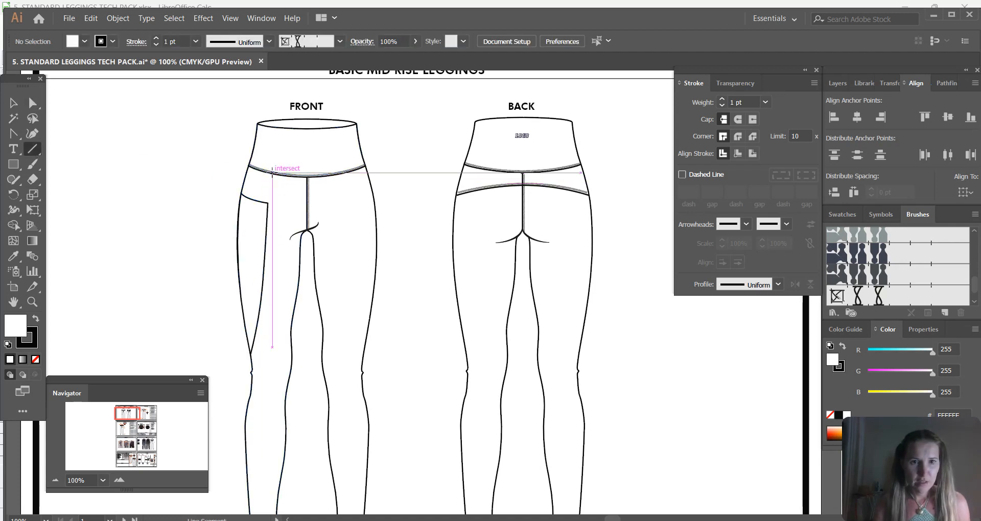
{"action": "mouse_move", "coordinate": [270, 173]}
{"action": "left_mouse_down"}
{"action": "mouse_move", "coordinate": [272, 353]}
{"action": "mouse_move", "coordinate": [251, 353]}
{"action": "mouse_move", "coordinate": [253, 340]}
{"action": "mouse_move", "coordinate": [232, 395]}
{"action": "left_mouse_up"}
{"action": "key", "text": "a"}
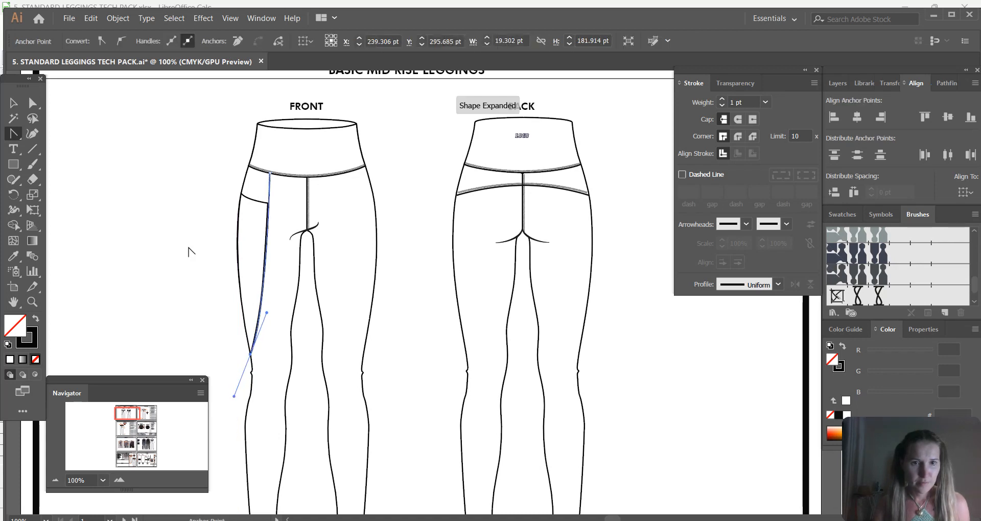
{"action": "left_click", "coordinate": [9, 105]}
{"action": "left_click", "coordinate": [116, 157]}
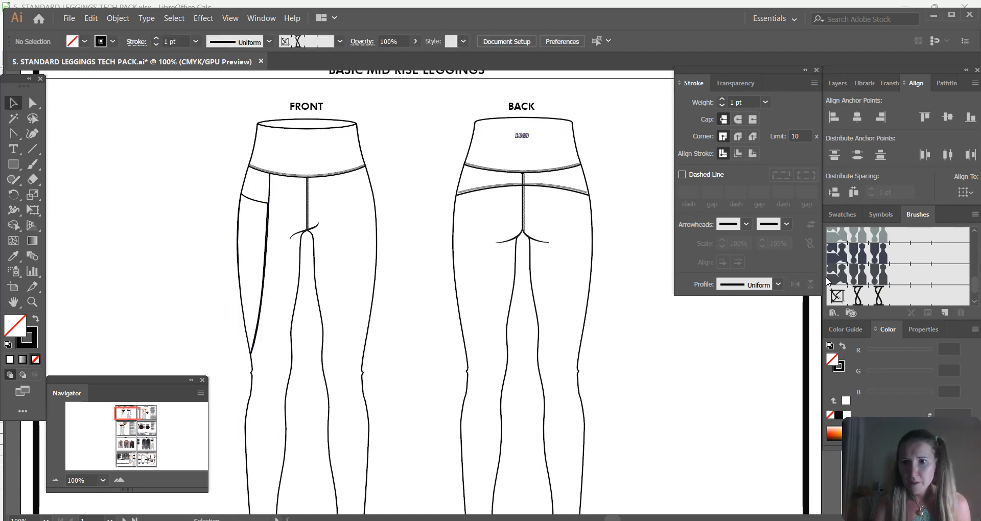
Step: Try a dashed stroke on the pocket's long seam line
{"action": "scroll", "coordinate": [876, 279], "scroll_direction": "down", "scroll_amount": 1}
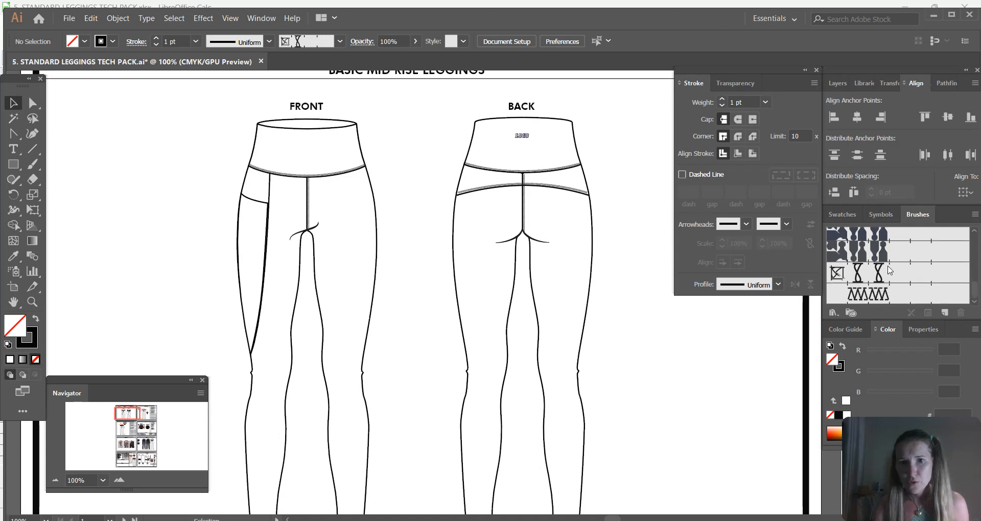
{"action": "left_click", "coordinate": [270, 191]}
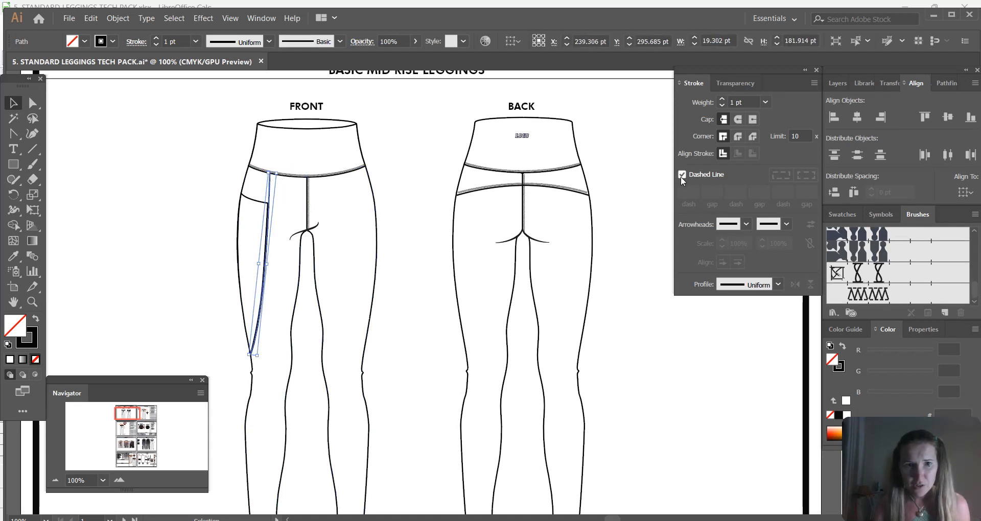
{"action": "left_click", "coordinate": [409, 195]}
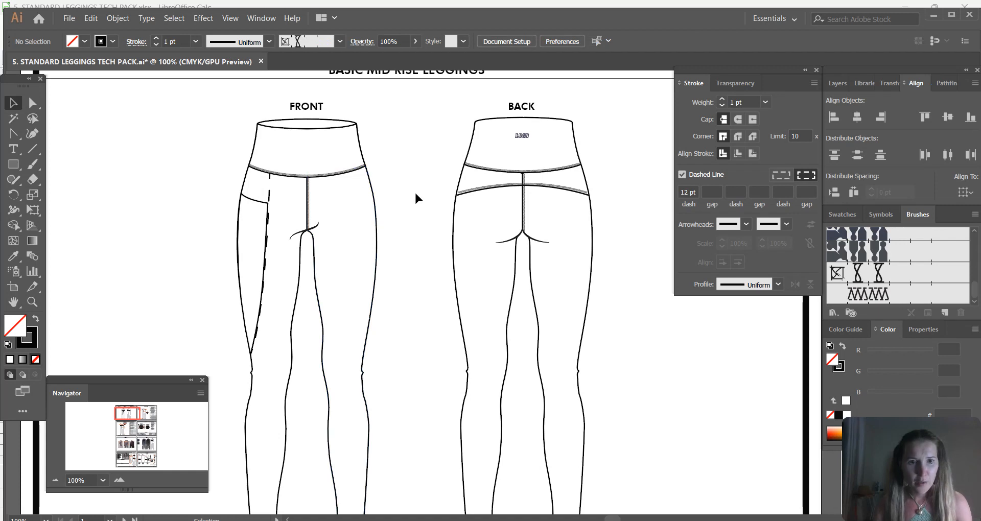
Step: Apply the dark crossed-thread stitch pattern brush to the pocket's long seam line and check the stitching up close
{"action": "left_click", "coordinate": [272, 192]}
{"action": "scroll", "coordinate": [905, 266], "scroll_direction": "up", "scroll_amount": 2}
{"action": "left_click", "coordinate": [881, 246]}
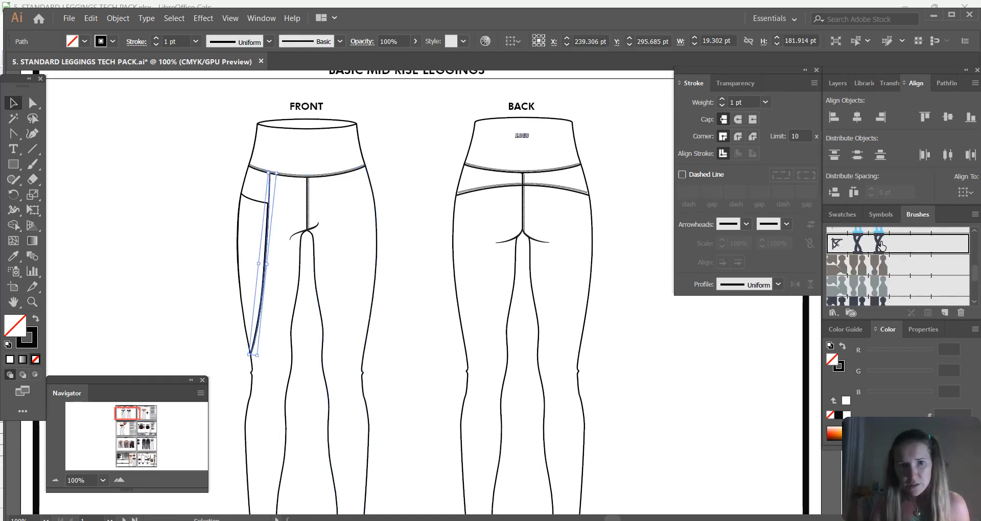
{"action": "left_click", "coordinate": [119, 480]}
{"action": "left_click_drag", "start_coordinate": [126, 415], "coordinate": [124, 413]}
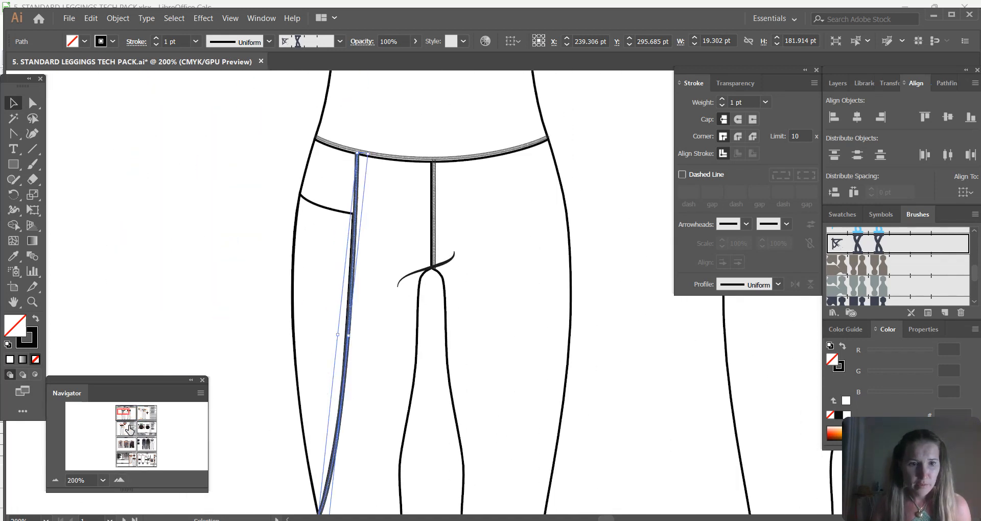
{"action": "left_click", "coordinate": [119, 481]}
{"action": "scroll", "coordinate": [174, 238], "scroll_direction": "up", "scroll_amount": 3}
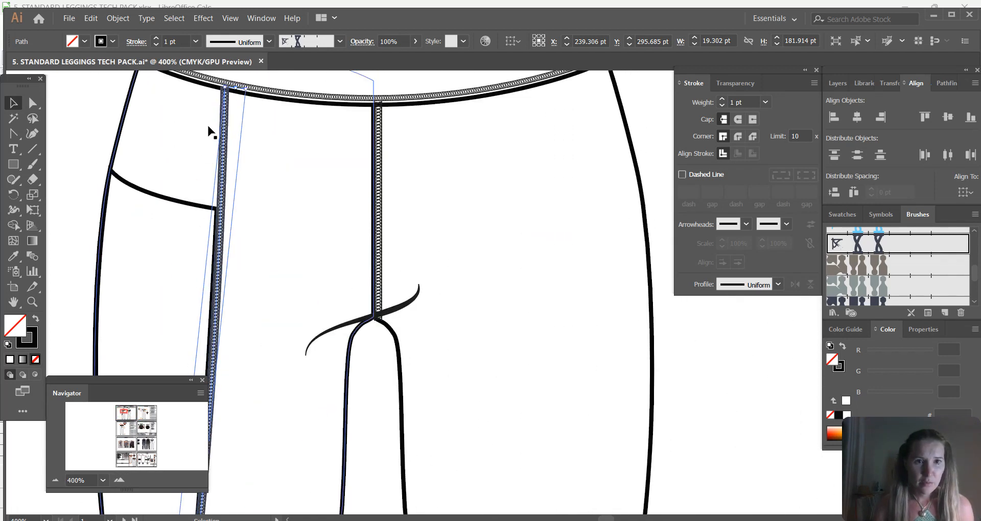
{"action": "left_click", "coordinate": [188, 184]}
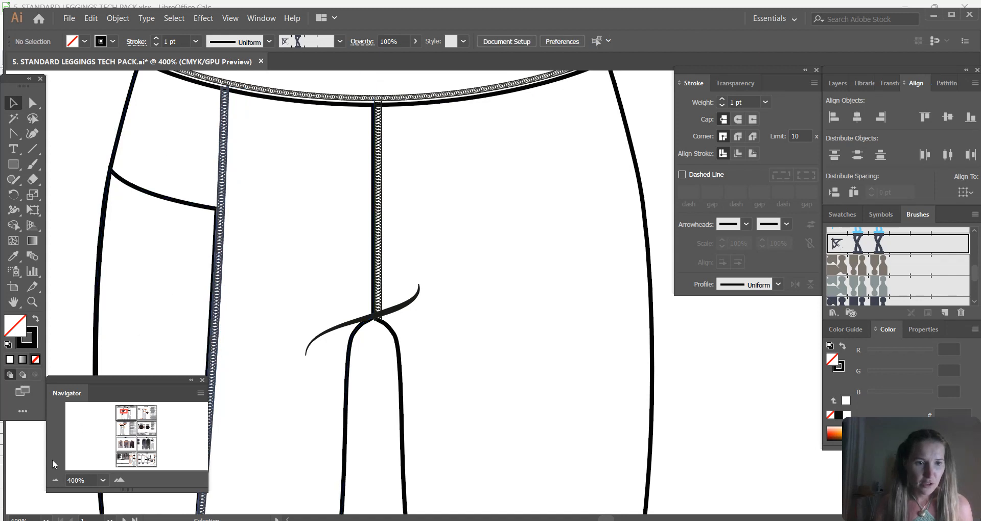
Step: Draw a hem line across the front pocket just below its top opening and curve it downward to follow the opening edge
{"action": "left_click", "coordinate": [56, 481]}
{"action": "scroll", "coordinate": [296, 303], "scroll_direction": "down", "scroll_amount": 2}
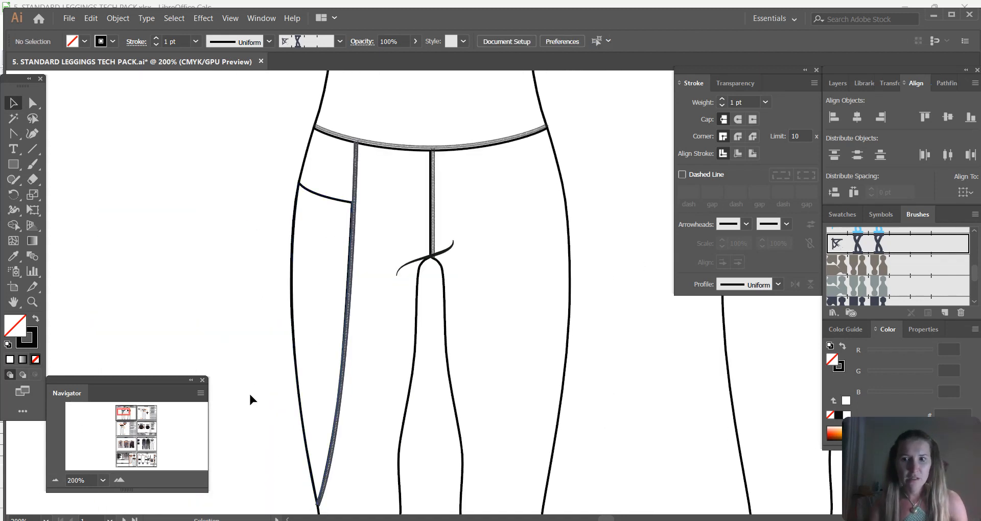
{"action": "left_click", "coordinate": [55, 481]}
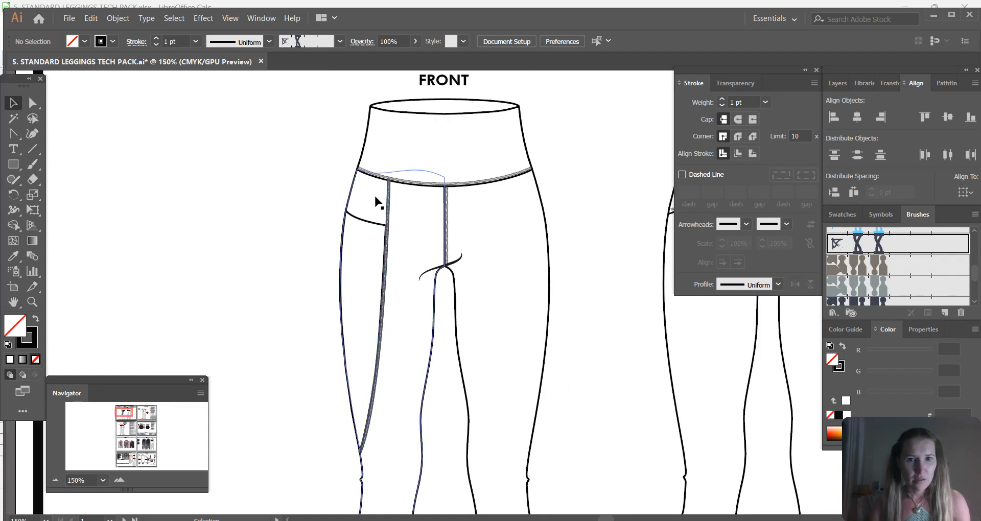
{"action": "left_click", "coordinate": [32, 149]}
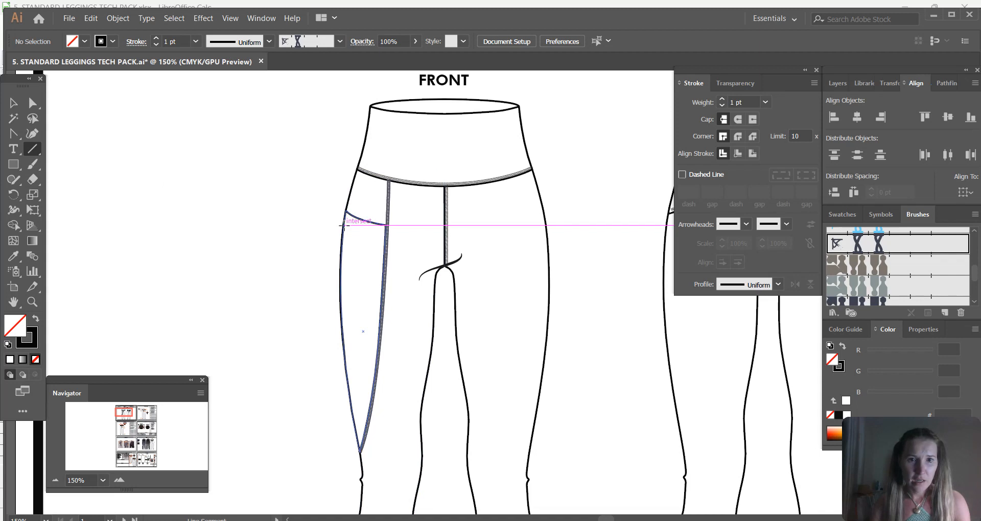
{"action": "mouse_move", "coordinate": [343, 225]}
{"action": "left_mouse_down"}
{"action": "mouse_move", "coordinate": [383, 228]}
{"action": "mouse_move", "coordinate": [386, 239]}
{"action": "left_mouse_up"}
{"action": "left_click", "coordinate": [13, 134]}
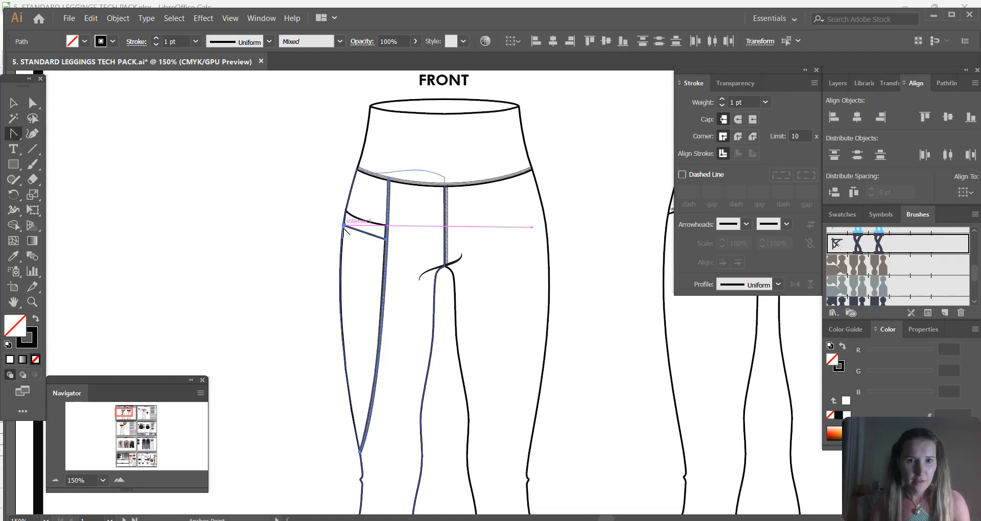
{"action": "left_click_drag", "start_coordinate": [344, 225], "coordinate": [357, 238]}
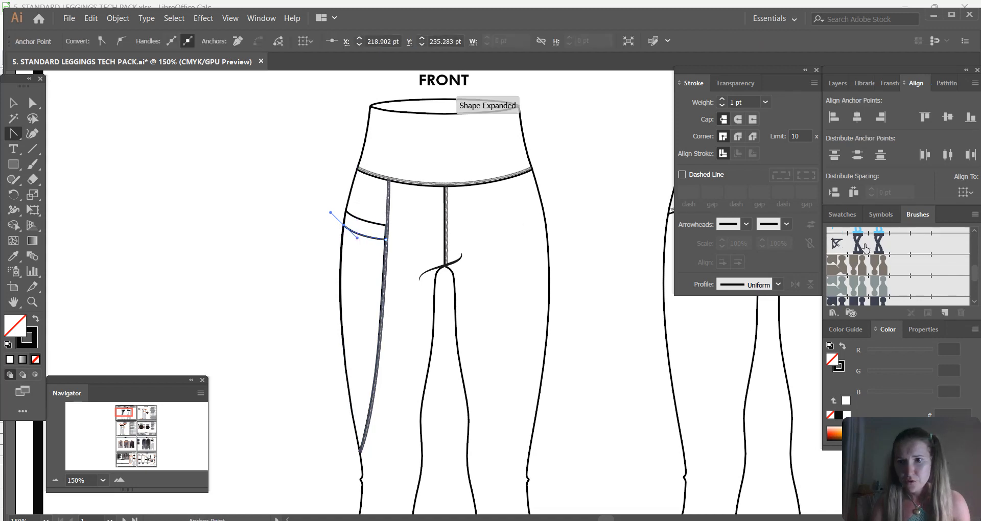
Step: Apply the dark crossed-thread stitch pattern brush to the pocket's hem line and look through the other available brushes
{"action": "left_click", "coordinate": [880, 248]}
{"action": "scroll", "coordinate": [929, 282], "scroll_direction": "up", "scroll_amount": 3}
{"action": "scroll", "coordinate": [927, 276], "scroll_direction": "down", "scroll_amount": 5}
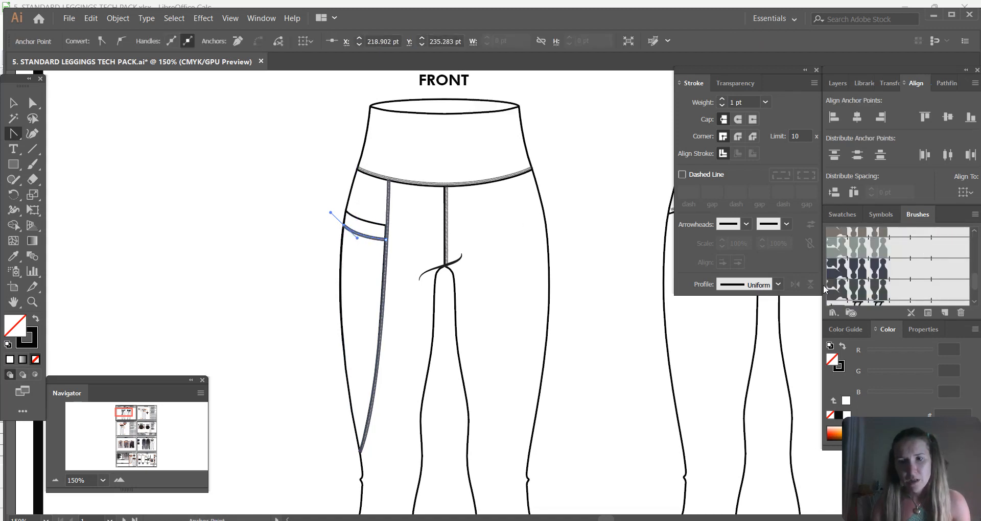
{"action": "scroll", "coordinate": [916, 274], "scroll_direction": "up", "scroll_amount": 10}
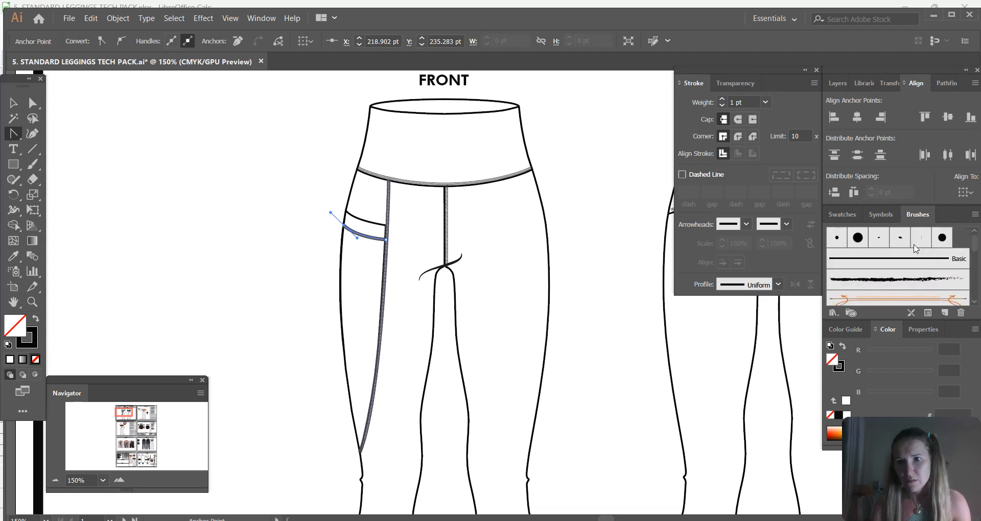
{"action": "scroll", "coordinate": [914, 248], "scroll_direction": "down", "scroll_amount": 10}
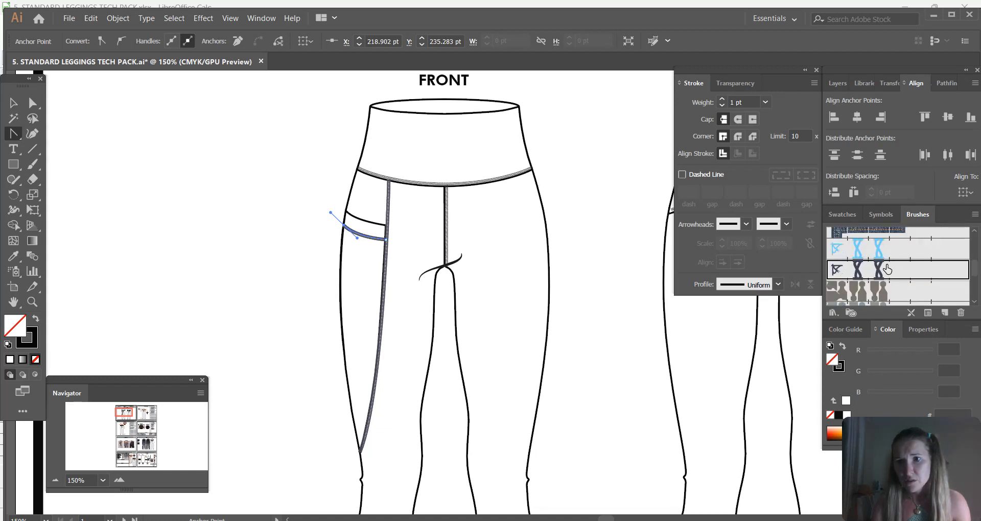
{"action": "scroll", "coordinate": [911, 265], "scroll_direction": "down", "scroll_amount": 3}
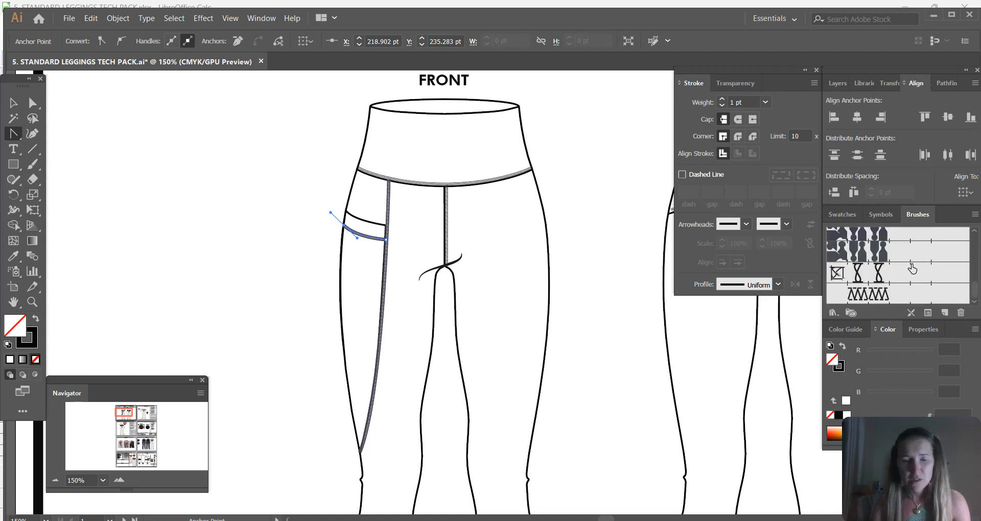
{"action": "left_click", "coordinate": [17, 104]}
{"action": "scroll", "coordinate": [887, 254], "scroll_direction": "up", "scroll_amount": 2}
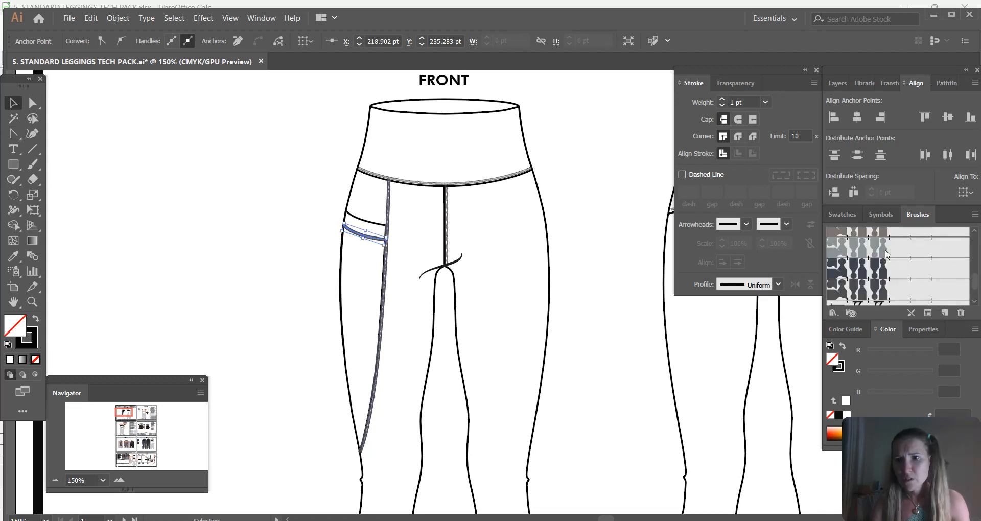
{"action": "scroll", "coordinate": [885, 286], "scroll_direction": "down", "scroll_amount": 2}
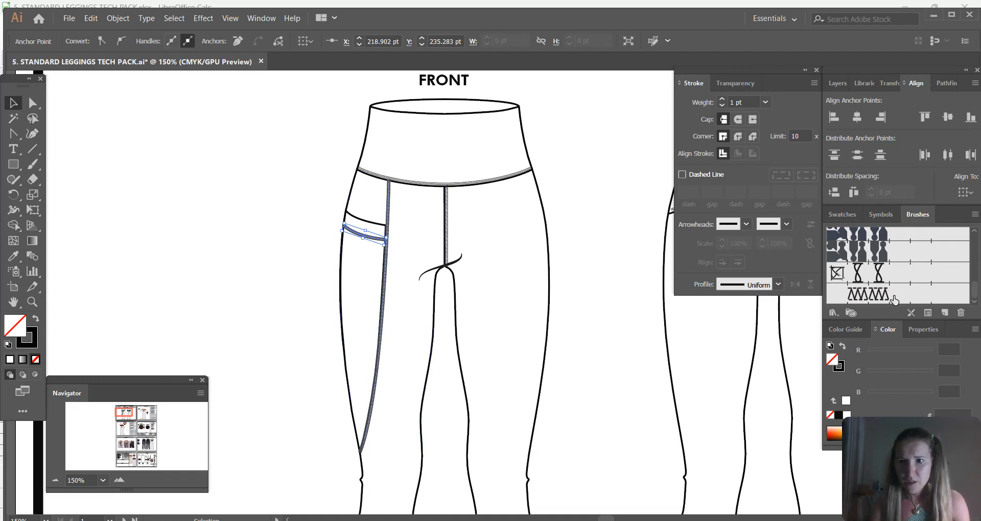
{"action": "left_click", "coordinate": [624, 287]}
Step: Try the light mesh and the dense black mesh pattern swatches as the pocket's fill
{"action": "scroll", "coordinate": [581, 256], "scroll_direction": "down", "scroll_amount": 2}
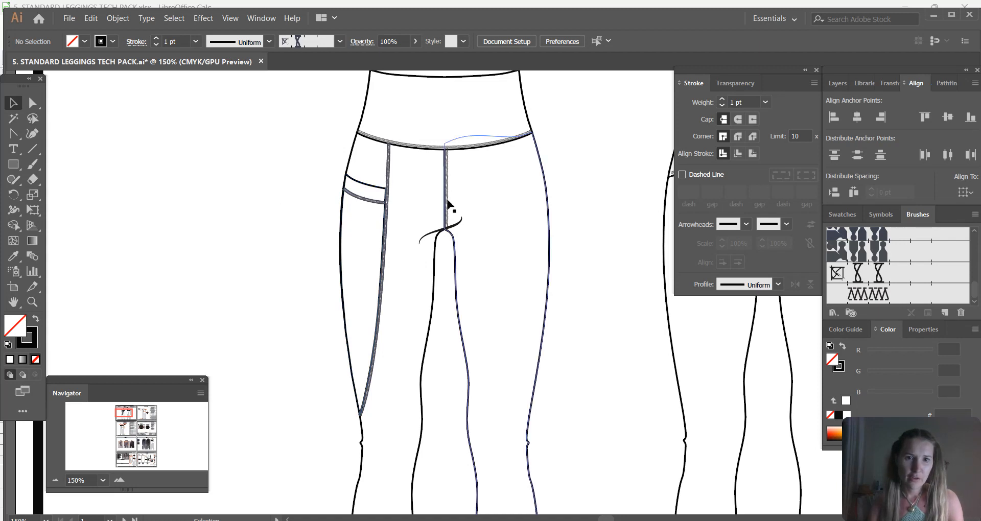
{"action": "left_click", "coordinate": [378, 193]}
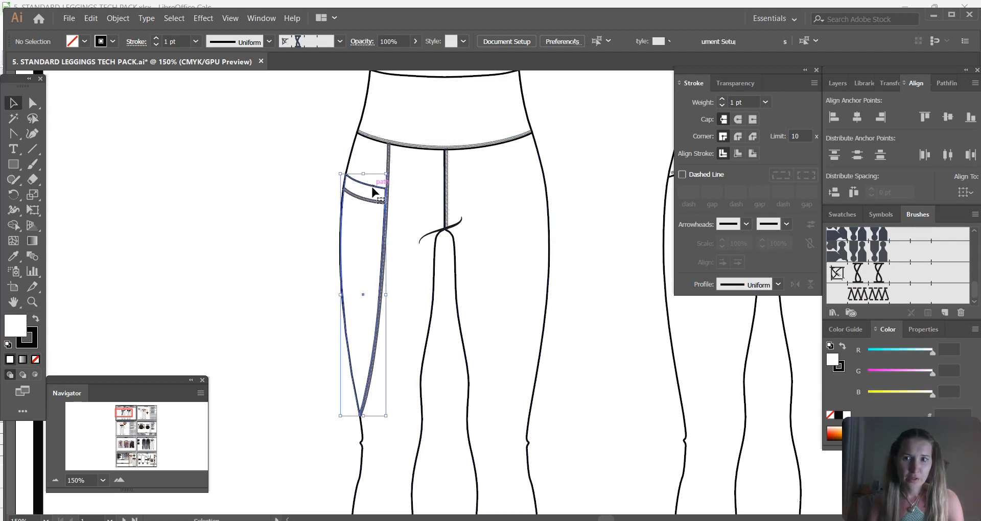
{"action": "left_click", "coordinate": [842, 214]}
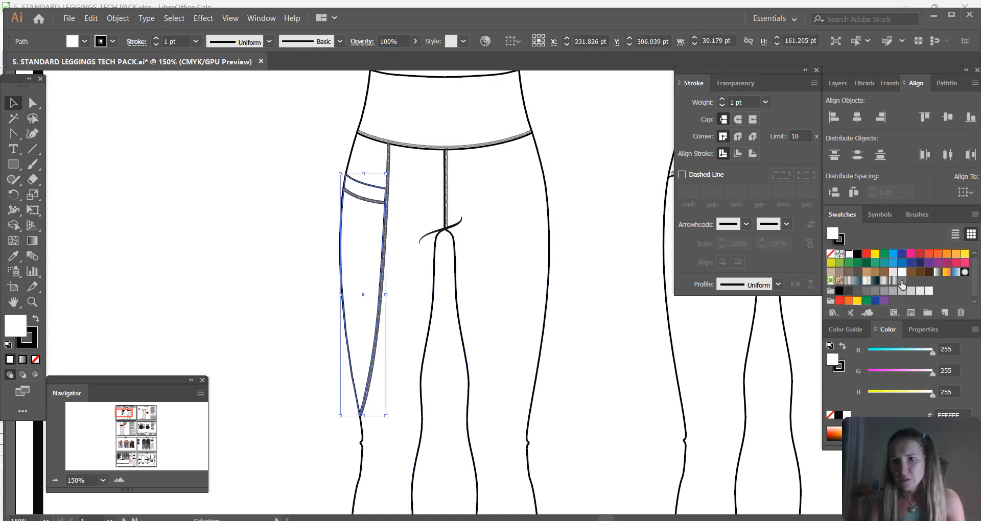
{"action": "left_click", "coordinate": [894, 272]}
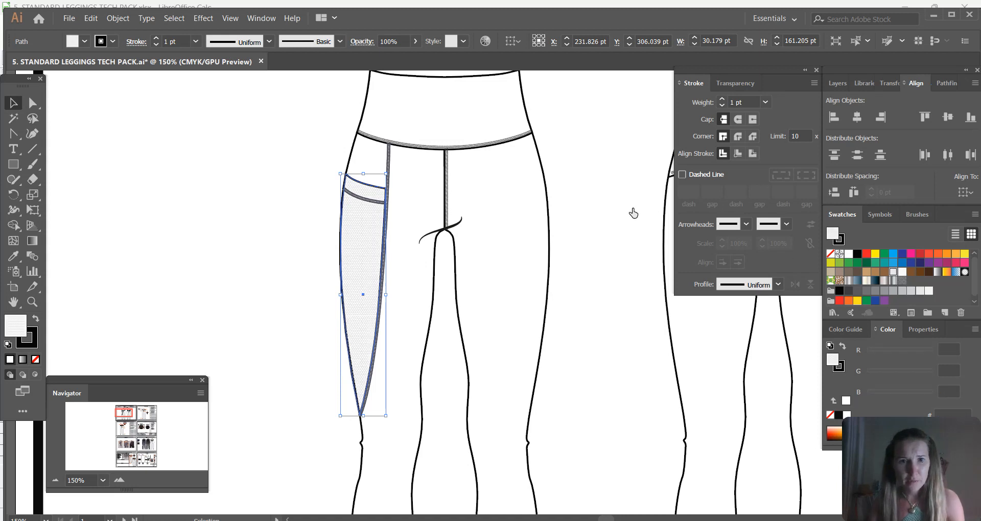
{"action": "left_click", "coordinate": [902, 281]}
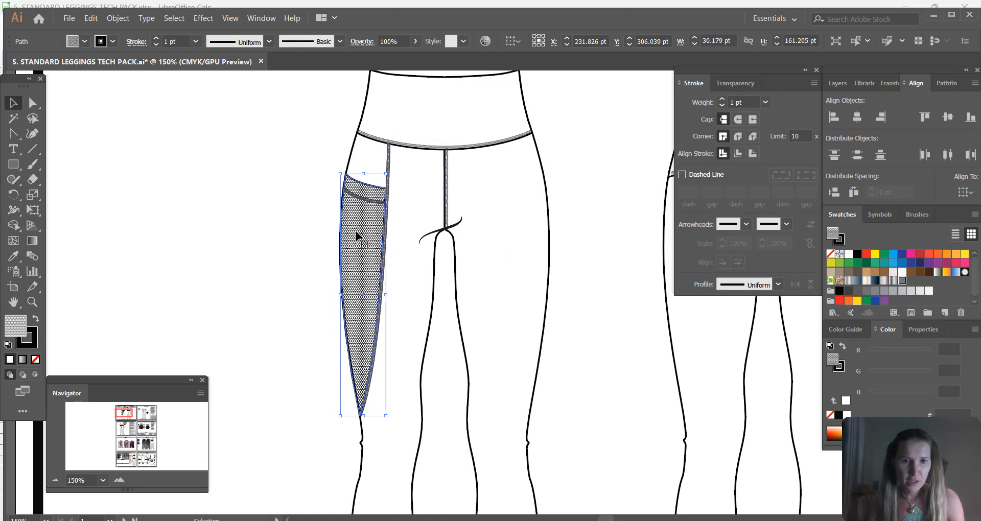
{"action": "left_click", "coordinate": [600, 262]}
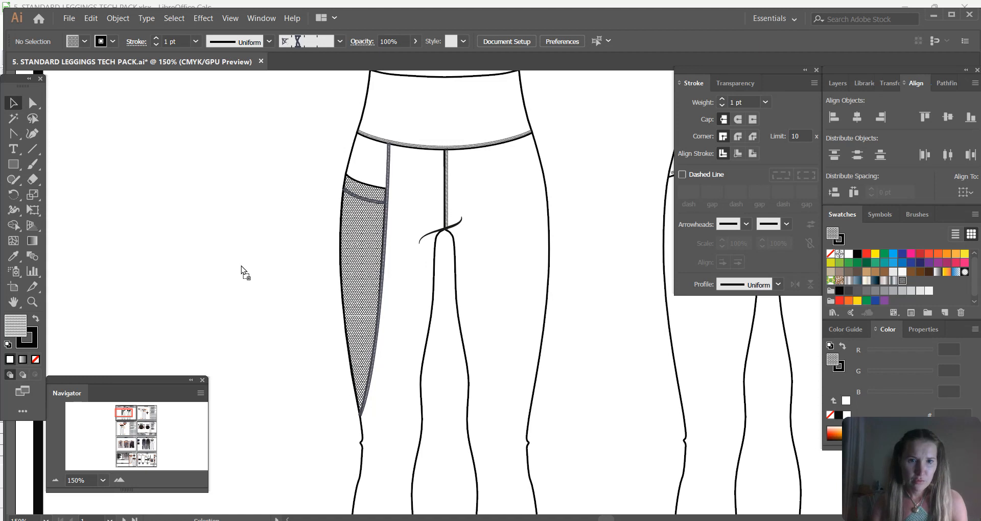
Step: Place the dense mesh swatch's artwork beside the front leggings and recolour its mesh dark navy (RGB 34, 27, 63)
{"action": "left_click_drag", "start_coordinate": [242, 269], "coordinate": [241, 265]}
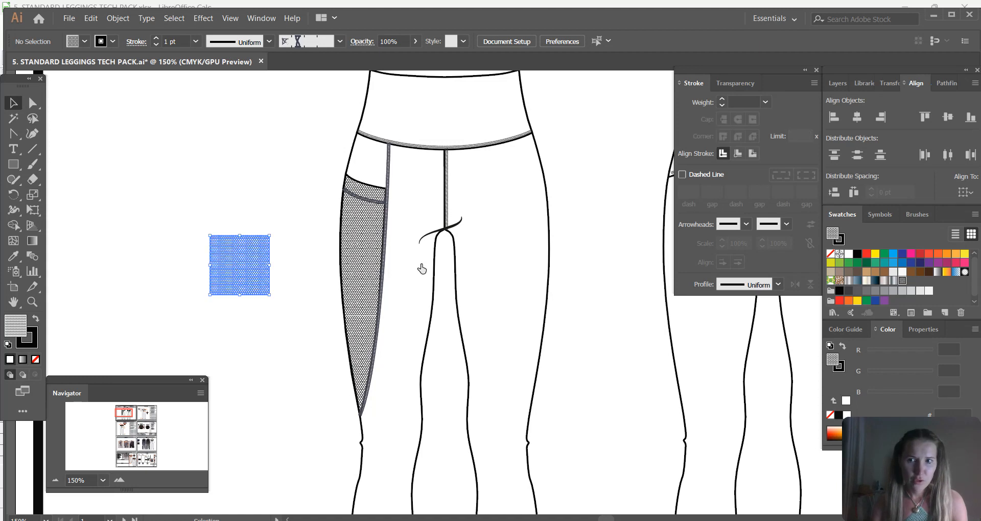
{"action": "left_click", "coordinate": [281, 228]}
{"action": "left_click", "coordinate": [257, 264]}
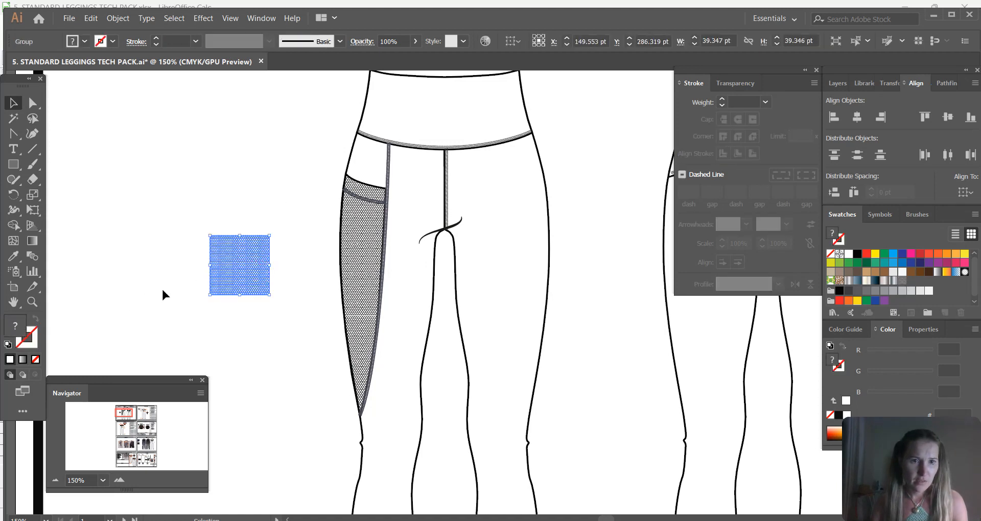
{"action": "double_click", "coordinate": [248, 265]}
{"action": "left_click", "coordinate": [248, 265]}
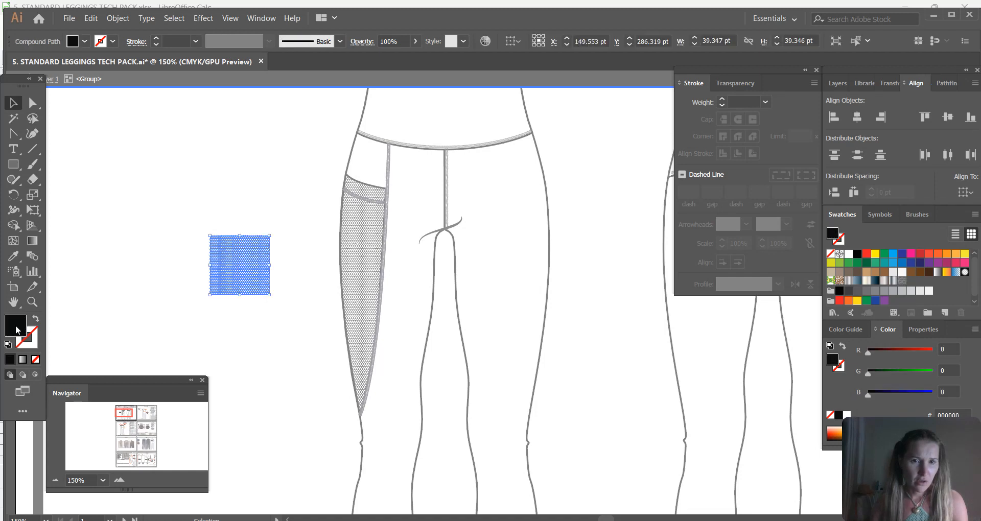
{"action": "double_click", "coordinate": [17, 327]}
{"action": "left_click_drag", "start_coordinate": [623, 194], "coordinate": [620, 177]}
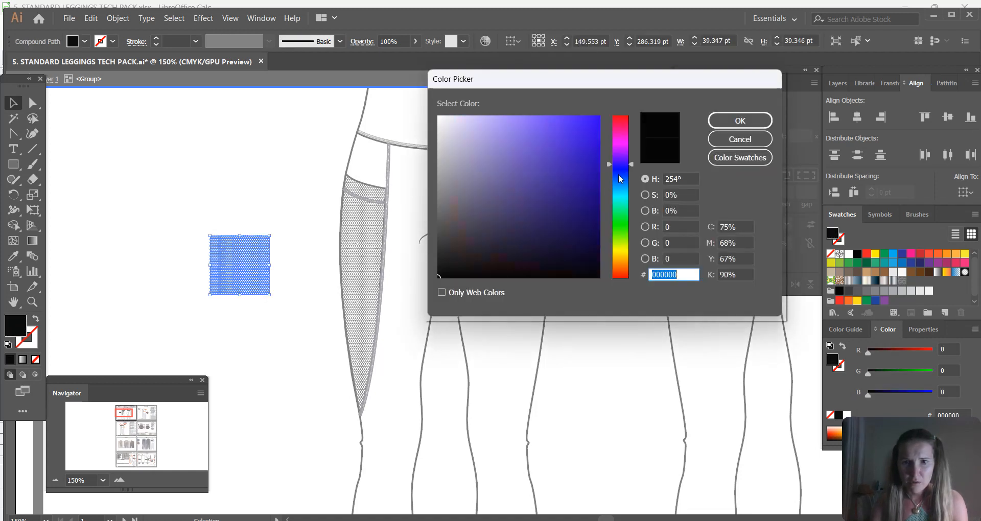
{"action": "left_click", "coordinate": [740, 121]}
{"action": "left_click", "coordinate": [183, 180]}
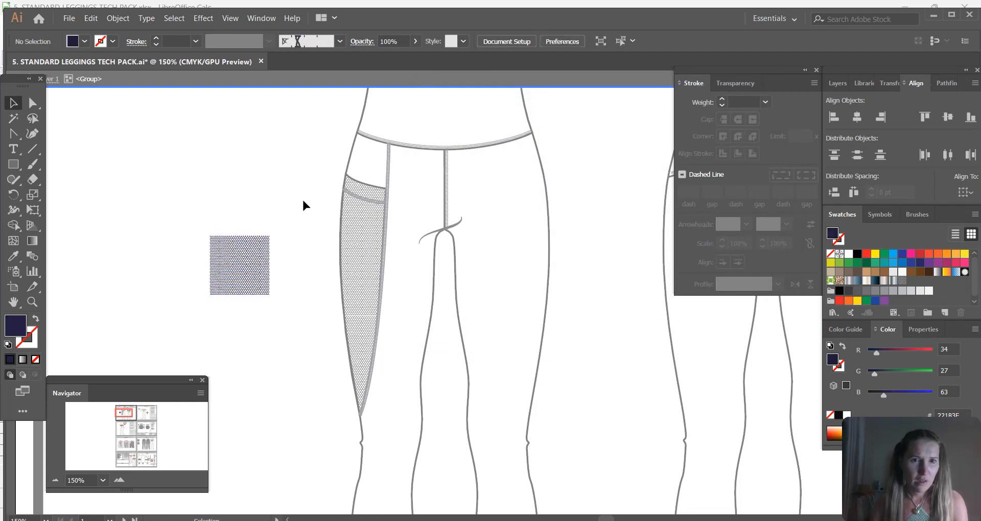
Step: Save the navy mesh artwork as a new pattern swatch and delete the loose tile from the canvas
{"action": "left_click", "coordinate": [255, 263]}
{"action": "left_click_drag", "start_coordinate": [254, 258], "coordinate": [616, 258]}
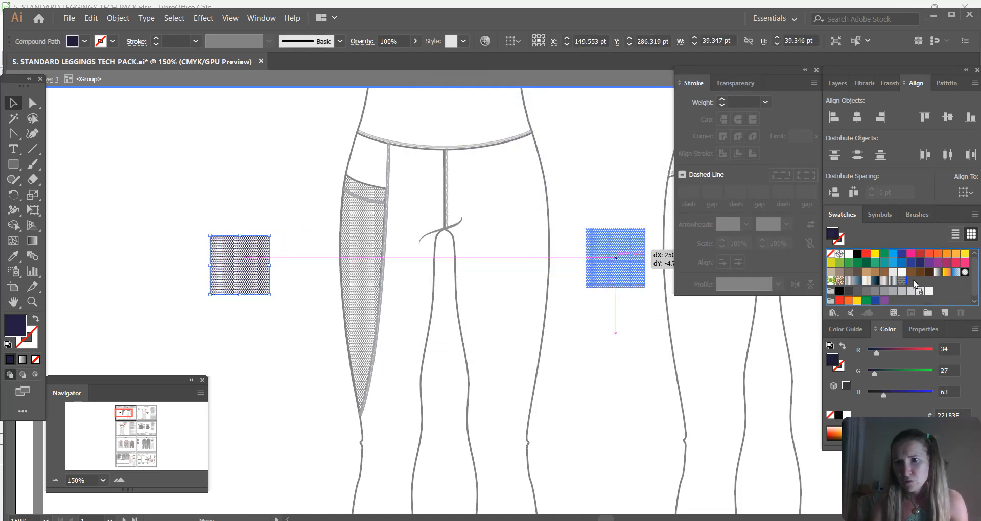
{"action": "left_click_drag", "start_coordinate": [912, 284], "coordinate": [913, 283]}
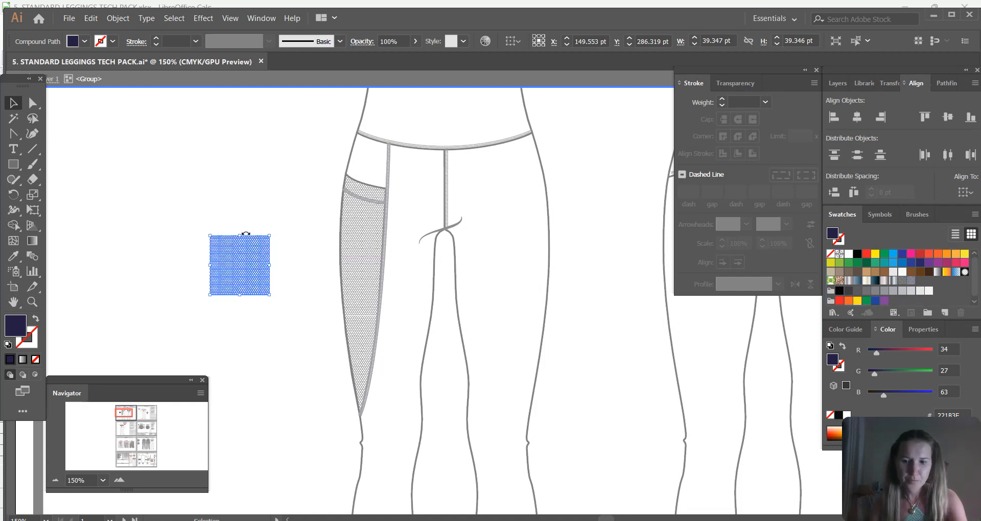
{"action": "key", "text": "Delete"}
{"action": "double_click", "coordinate": [333, 233]}
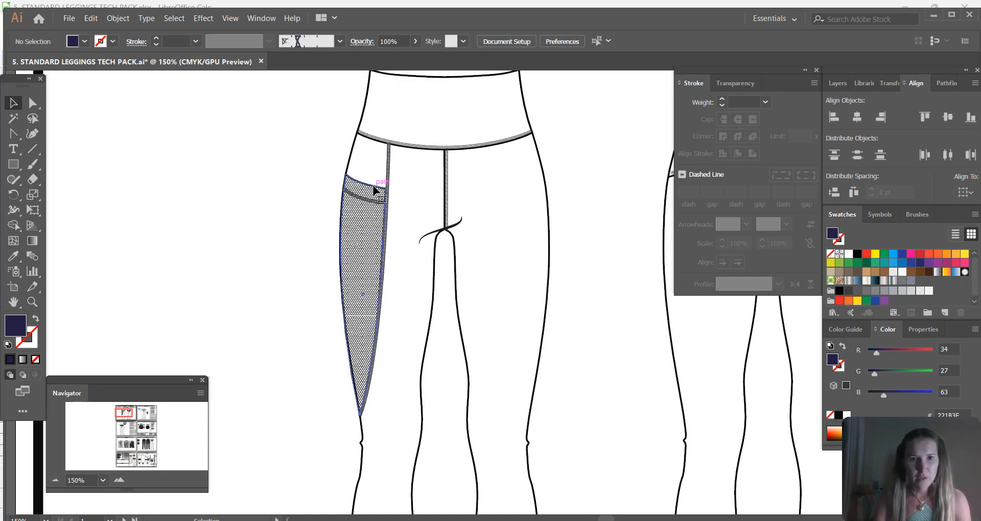
Step: Fill the front pocket shape with the light mesh pattern swatch
{"action": "left_click", "coordinate": [375, 190]}
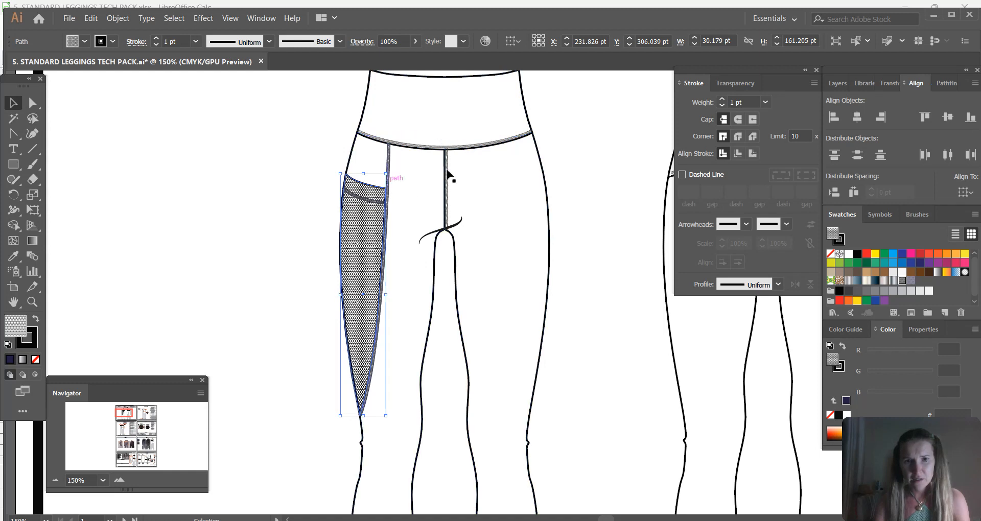
{"action": "left_click", "coordinate": [892, 275]}
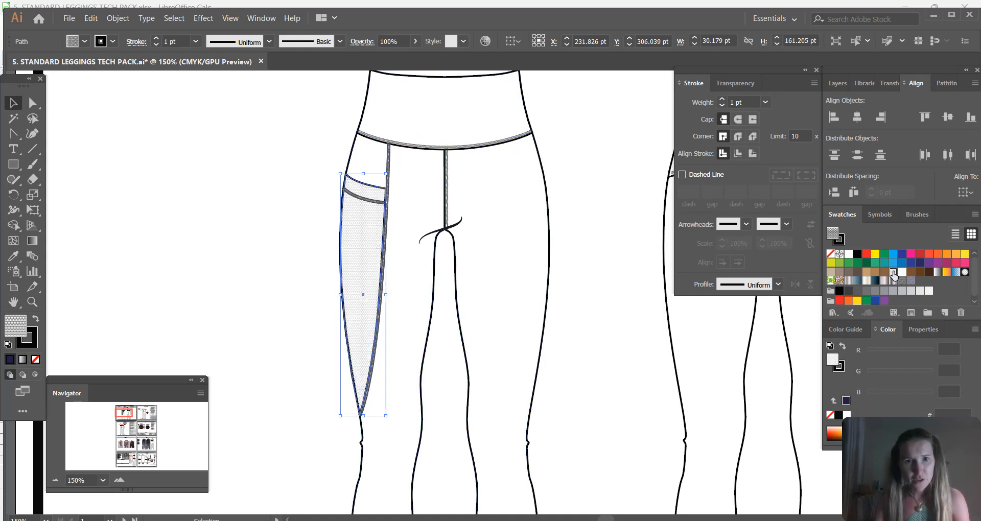
{"action": "left_click", "coordinate": [318, 166]}
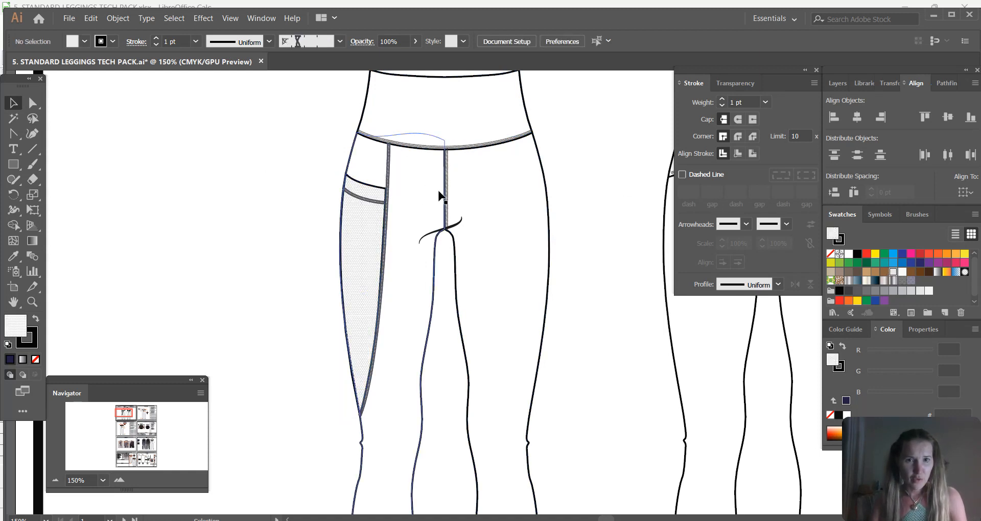
Step: Duplicate the mesh pocket together with its stitched long seam and hem line
{"action": "left_click", "coordinate": [389, 168]}
{"action": "left_click", "coordinate": [372, 199], "text": "shift"}
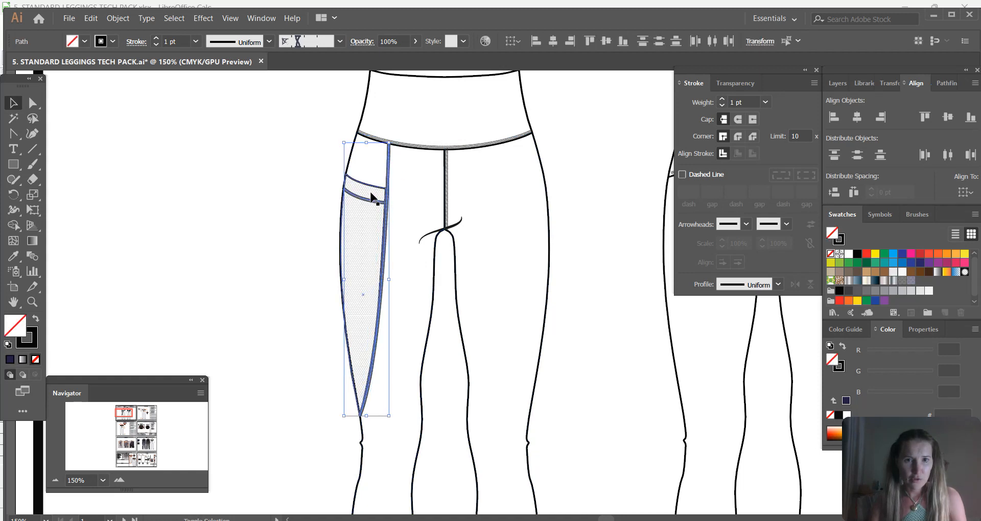
{"action": "left_click", "coordinate": [373, 199], "text": "shift"}
{"action": "key", "text": "ctrl+c"}
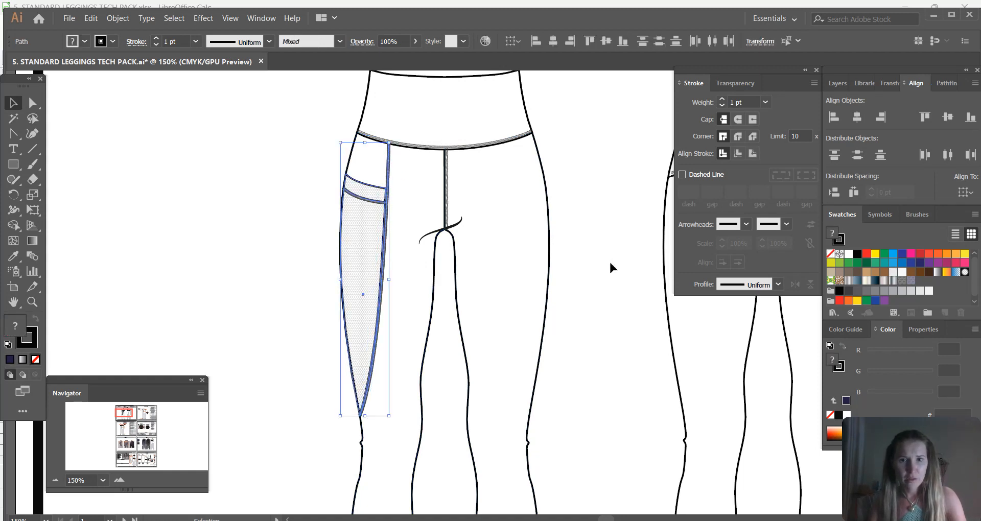
{"action": "key", "text": "ctrl+v"}
Step: Reflect the duplicated pocket across the vertical axis and place it against the opposite leg's outer edge below the waistband seam
{"action": "right_click", "coordinate": [481, 218]}
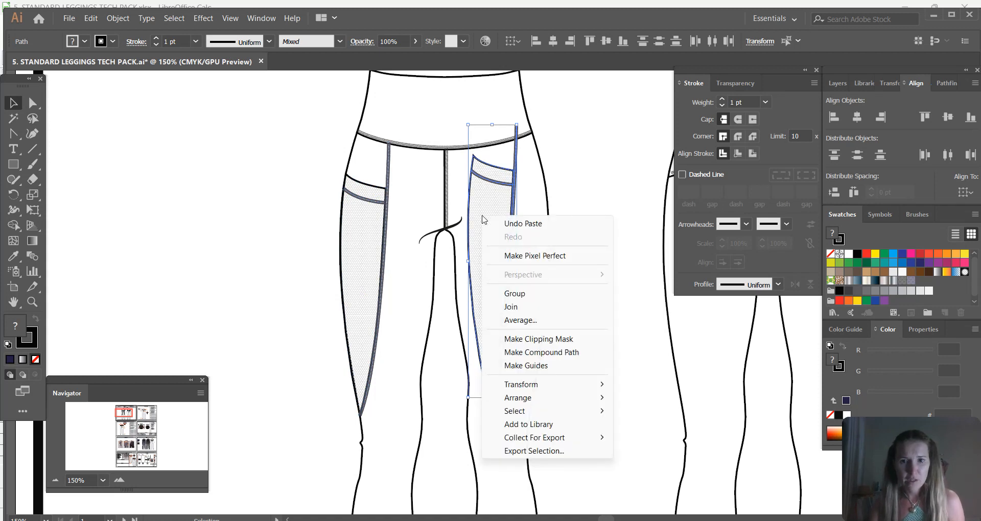
{"action": "mouse_move", "coordinate": [531, 384]}
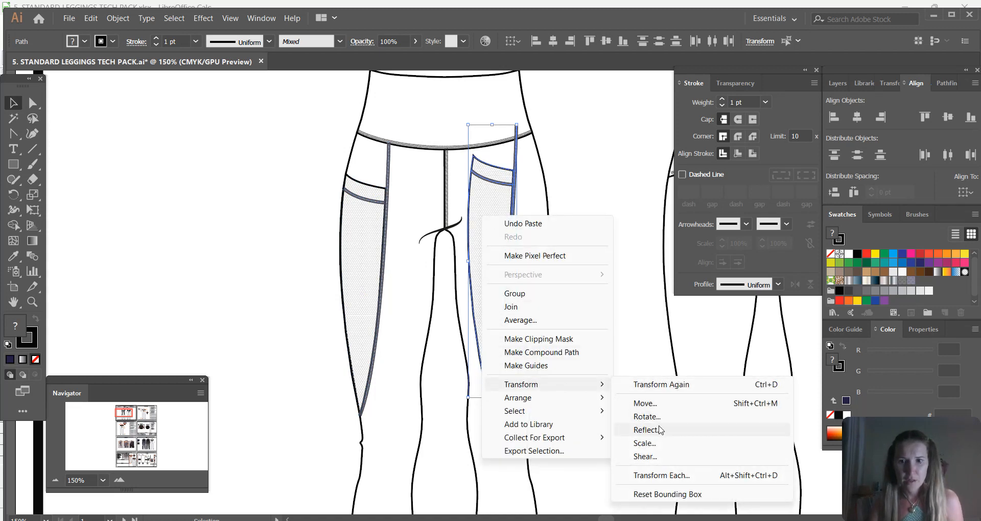
{"action": "left_click", "coordinate": [659, 430]}
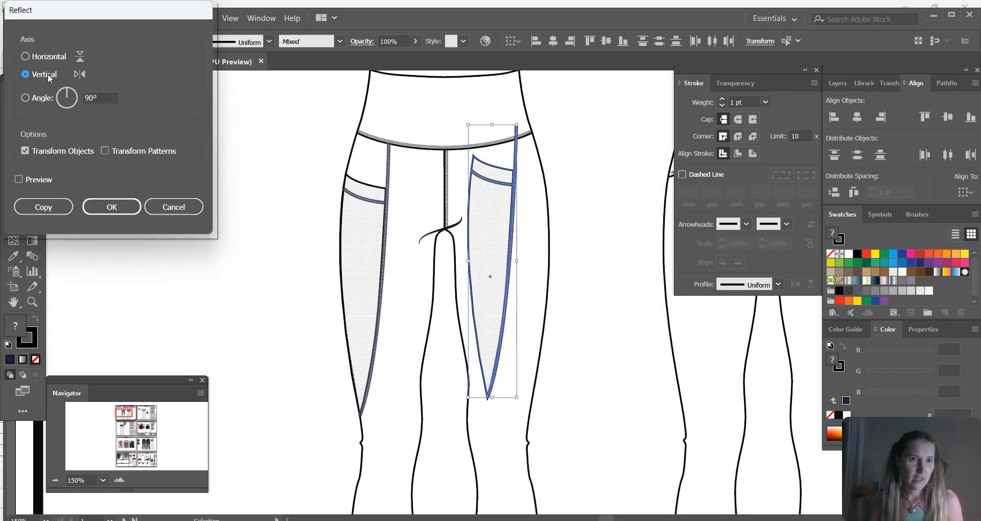
{"action": "left_click", "coordinate": [95, 204]}
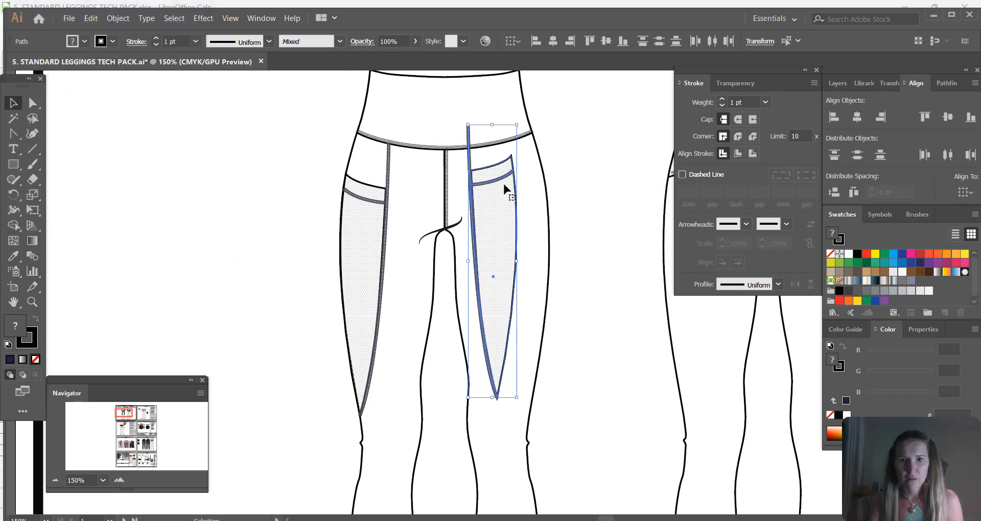
{"action": "left_click_drag", "start_coordinate": [503, 180], "coordinate": [534, 193]}
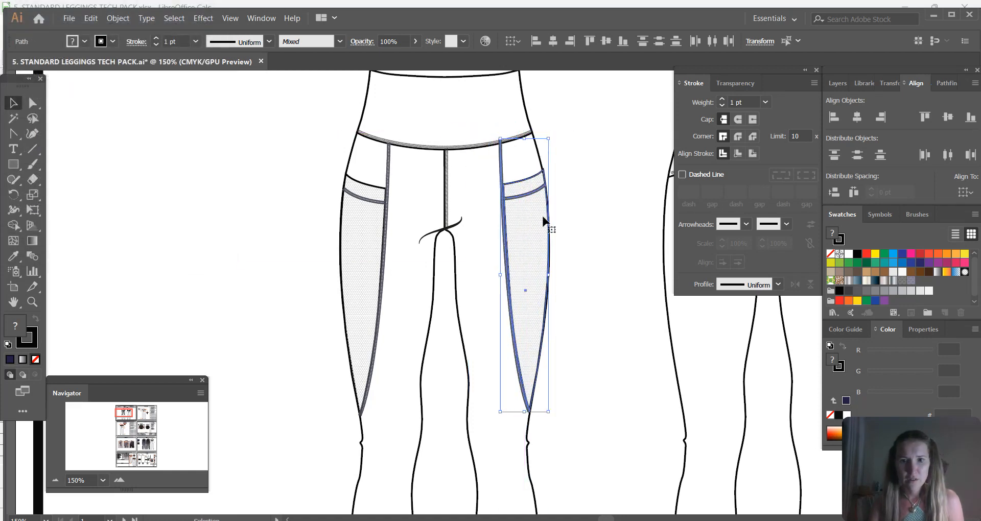
Step: Copy both stitched mesh pockets from the front leggings sketch
{"action": "left_click", "coordinate": [578, 263]}
{"action": "left_click", "coordinate": [55, 480]}
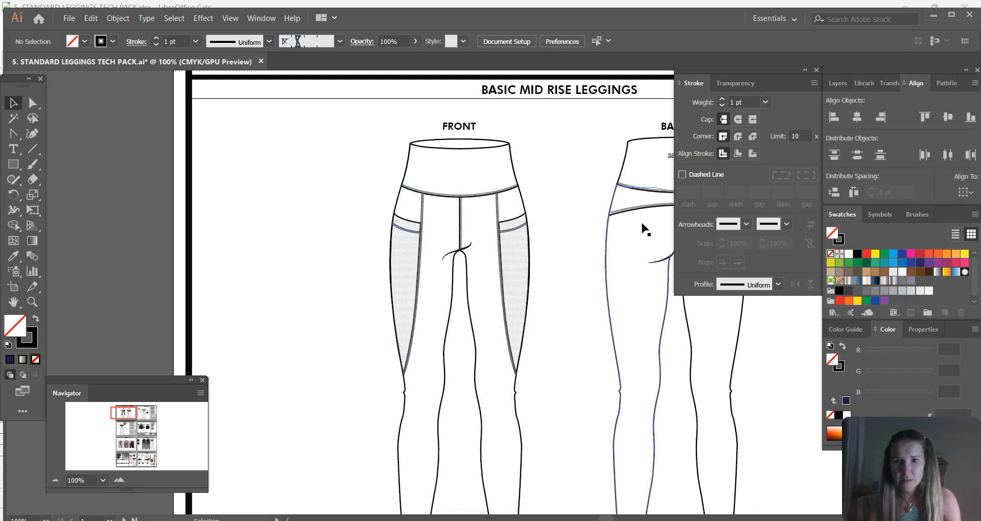
{"action": "left_click", "coordinate": [424, 206]}
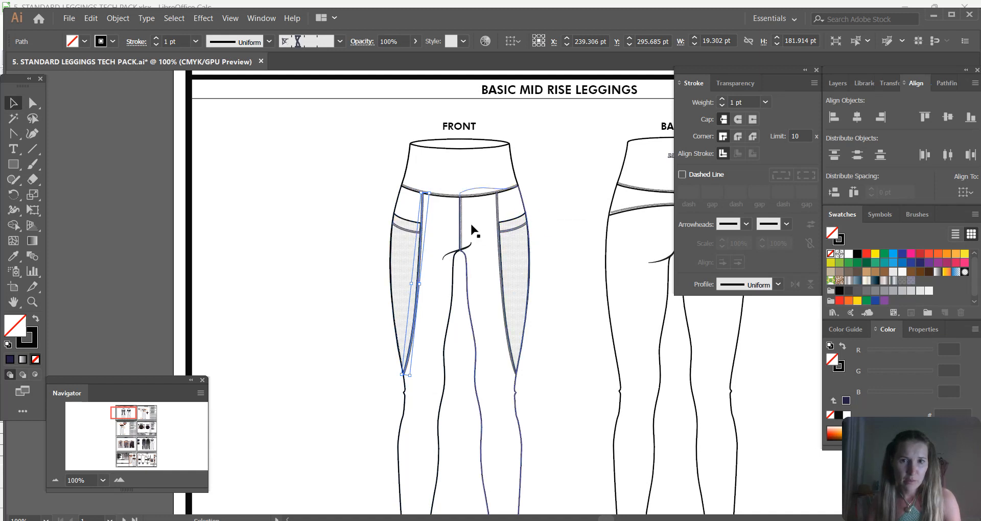
{"action": "left_click", "coordinate": [409, 233]}
{"action": "left_click", "coordinate": [512, 225], "text": "shift"}
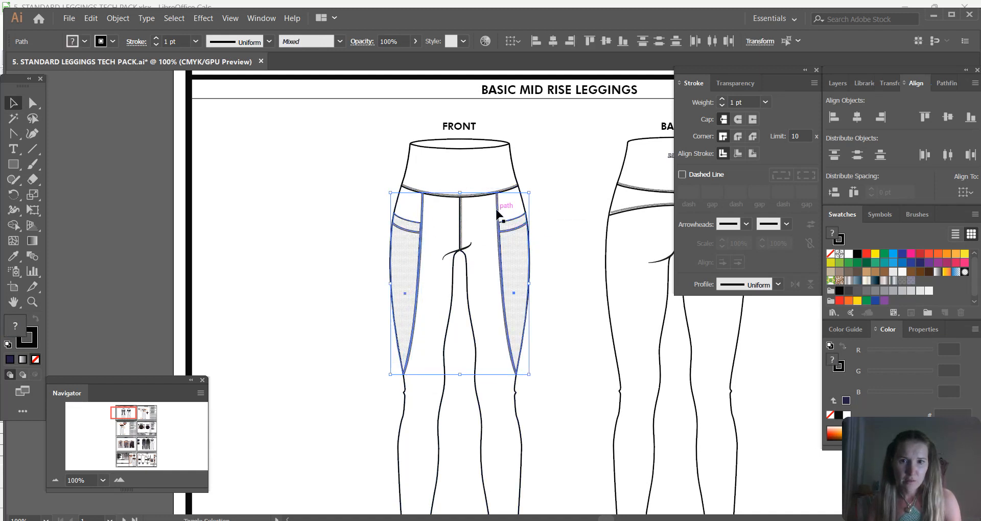
{"action": "left_click", "coordinate": [309, 369]}
Step: Paste the mesh pockets onto the back leggings sketch and align them with the outer leg edges below the waistband seam
{"action": "left_click_drag", "start_coordinate": [122, 413], "coordinate": [129, 415]}
{"action": "scroll", "coordinate": [298, 271], "scroll_direction": "up", "scroll_amount": 1}
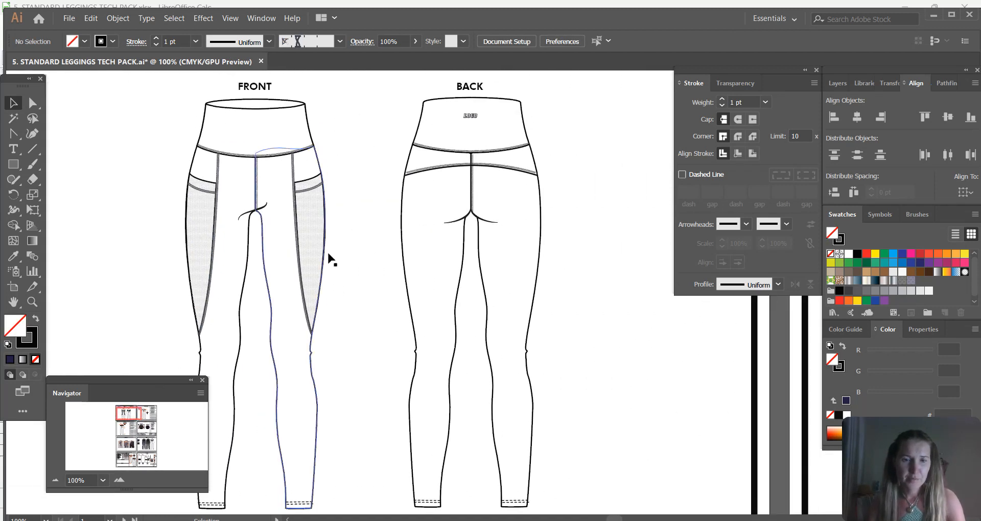
{"action": "key", "text": "ctrl+v"}
{"action": "left_click_drag", "start_coordinate": [438, 219], "coordinate": [422, 186]}
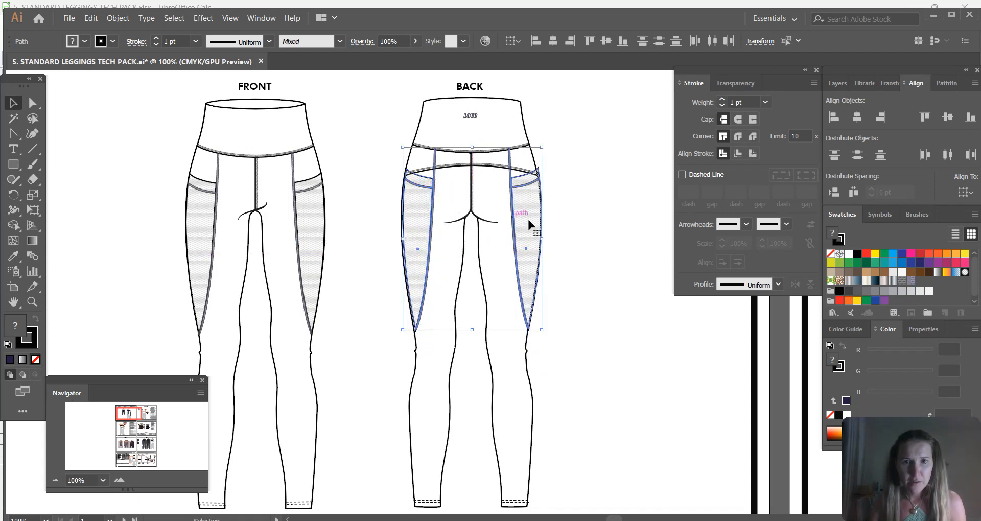
{"action": "key", "text": "Left"}
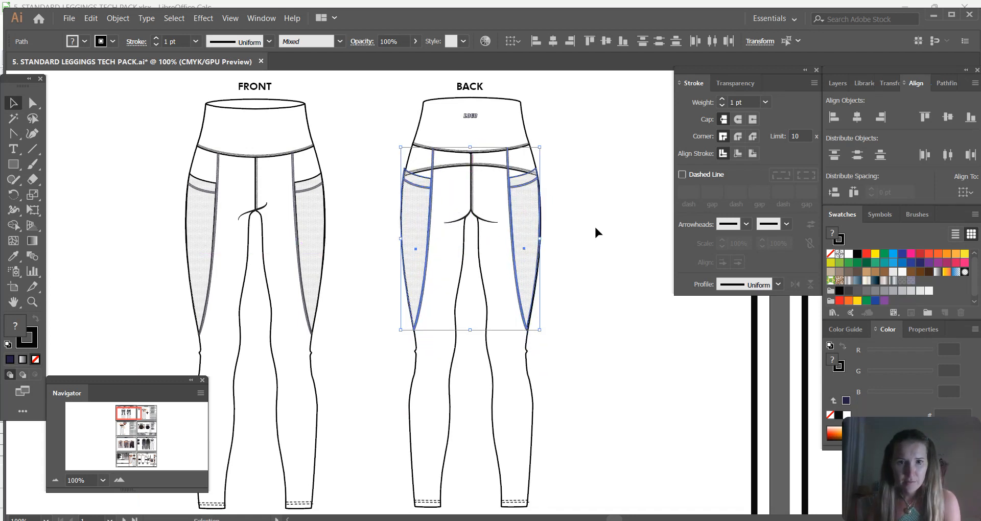
{"action": "left_click", "coordinate": [596, 228]}
{"action": "key", "text": "ctrl+z"}
{"action": "left_click", "coordinate": [339, 308]}
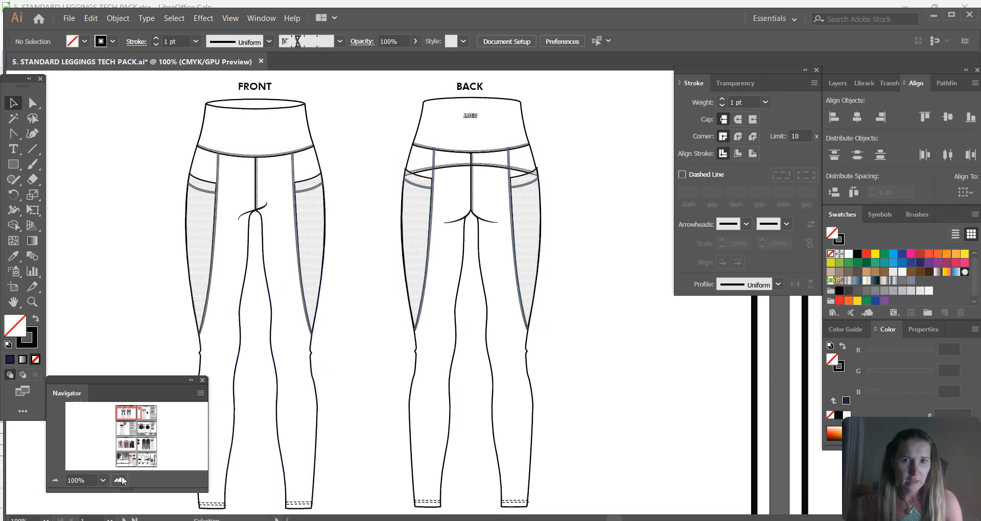
Step: Delete the curved back yoke seam and its stitching line inside the back sketch group
{"action": "left_click", "coordinate": [122, 480]}
{"action": "scroll", "coordinate": [396, 184], "scroll_direction": "up", "scroll_amount": 1}
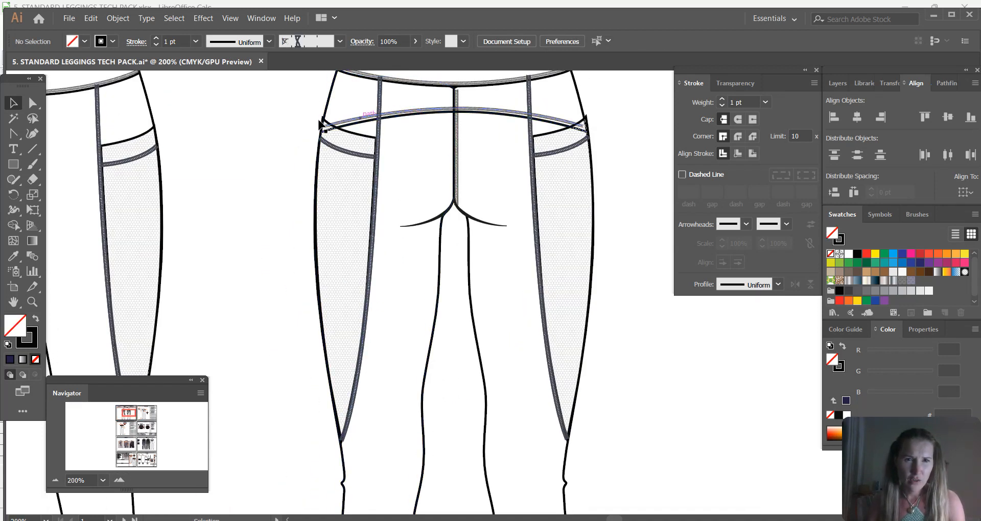
{"action": "scroll", "coordinate": [384, 143], "scroll_direction": "up", "scroll_amount": 2}
{"action": "double_click", "coordinate": [416, 162]}
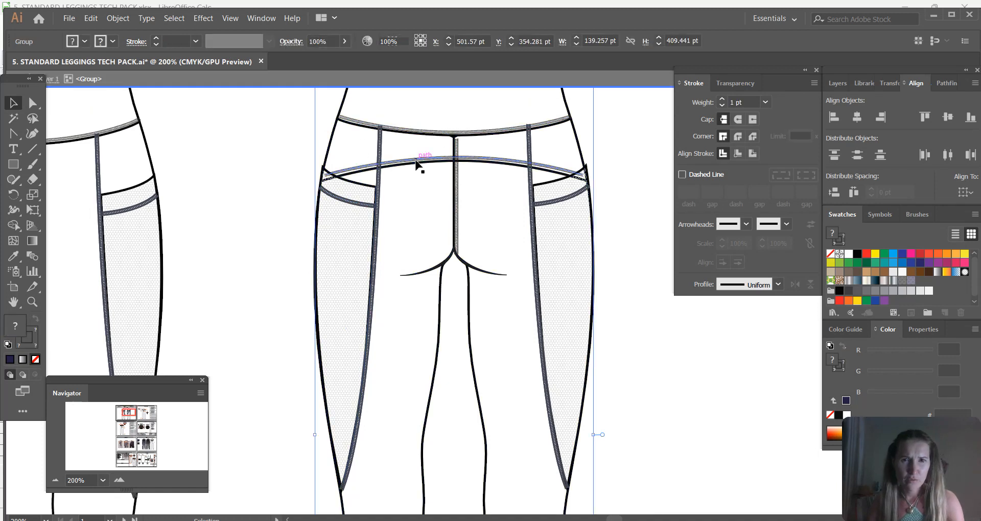
{"action": "key", "text": "Delete"}
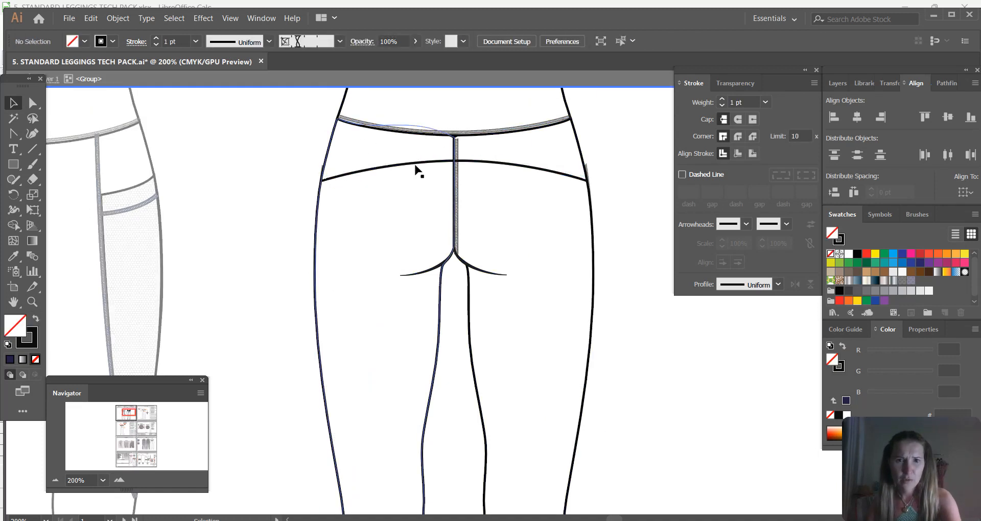
{"action": "left_click", "coordinate": [406, 165]}
{"action": "key", "text": "Delete"}
{"action": "double_click", "coordinate": [273, 201]}
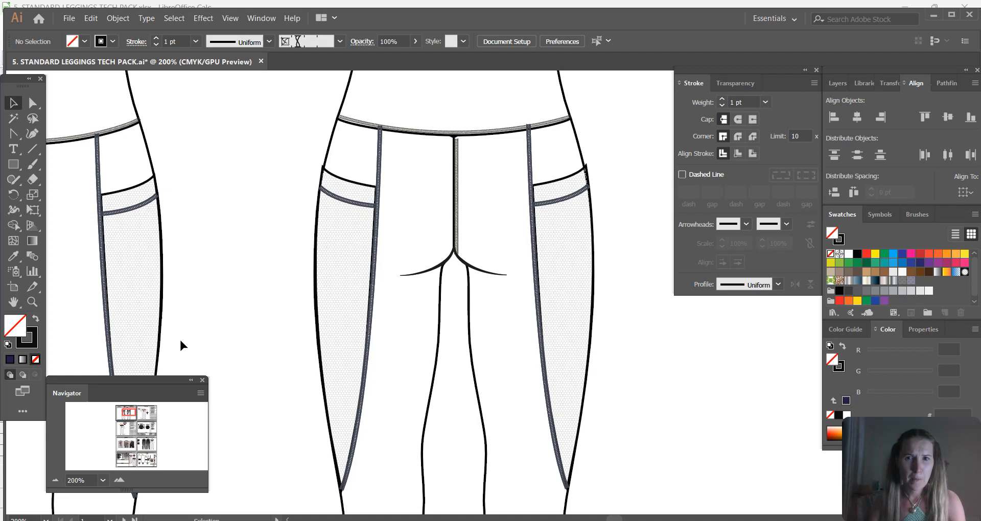
Step: Group all parts of the front leggings sketch, including its mesh pockets, on the cover sheet
{"action": "left_click", "coordinate": [56, 480]}
{"action": "left_click", "coordinate": [55, 480]}
{"action": "left_click", "coordinate": [56, 480]}
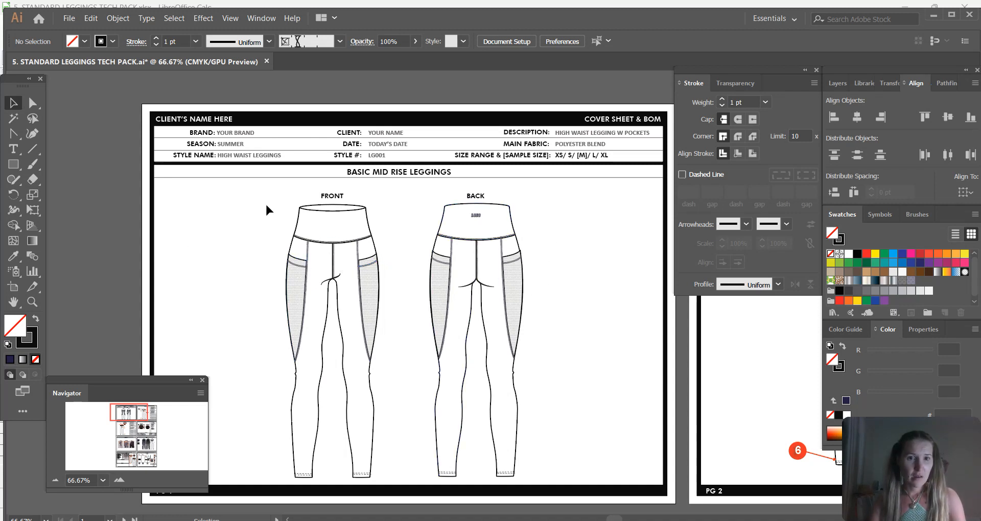
{"action": "left_click_drag", "start_coordinate": [264, 205], "coordinate": [394, 486]}
{"action": "left_click", "coordinate": [118, 18]}
{"action": "left_click", "coordinate": [143, 65]}
Step: Group the back leggings sketch together with its mesh pockets and logo
{"action": "left_click", "coordinate": [419, 198]}
{"action": "left_click_drag", "start_coordinate": [418, 205], "coordinate": [552, 482]}
{"action": "left_click", "coordinate": [118, 18]}
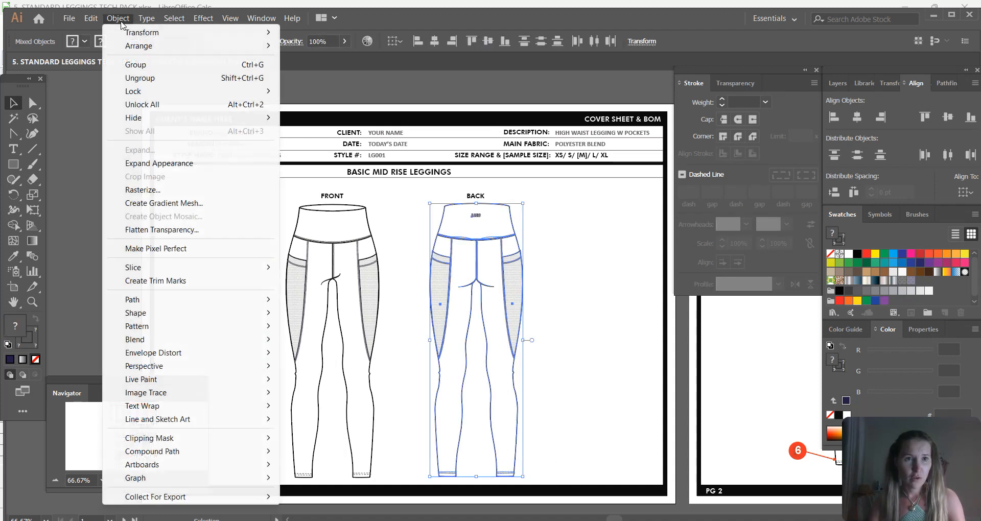
{"action": "left_click", "coordinate": [143, 65]}
{"action": "left_click", "coordinate": [276, 202]}
Step: Replace the old leggings sketch on the Description - Front page with a copy of the grouped front sketch from the cover sheet
{"action": "left_click", "coordinate": [337, 244]}
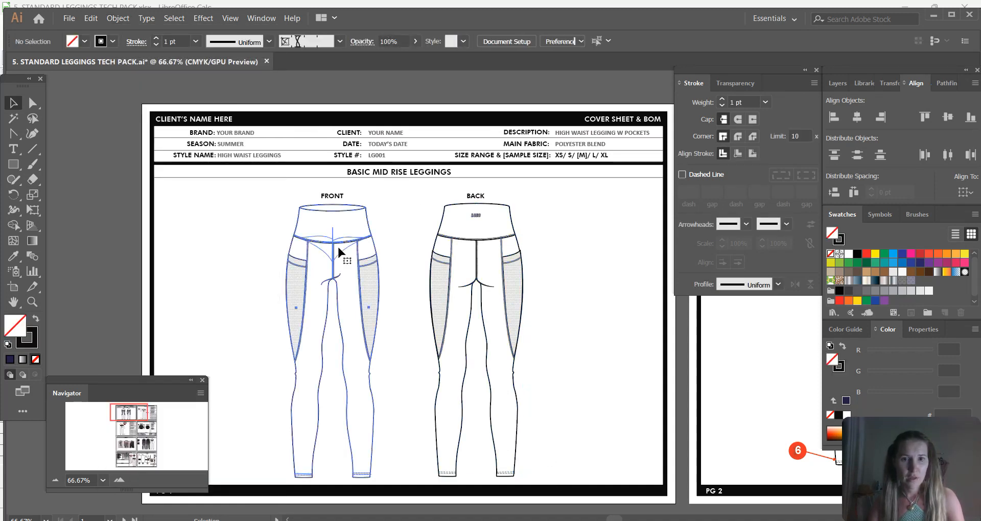
{"action": "key", "text": "ctrl+c"}
{"action": "left_click", "coordinate": [384, 271]}
{"action": "left_click_drag", "start_coordinate": [132, 415], "coordinate": [147, 413]}
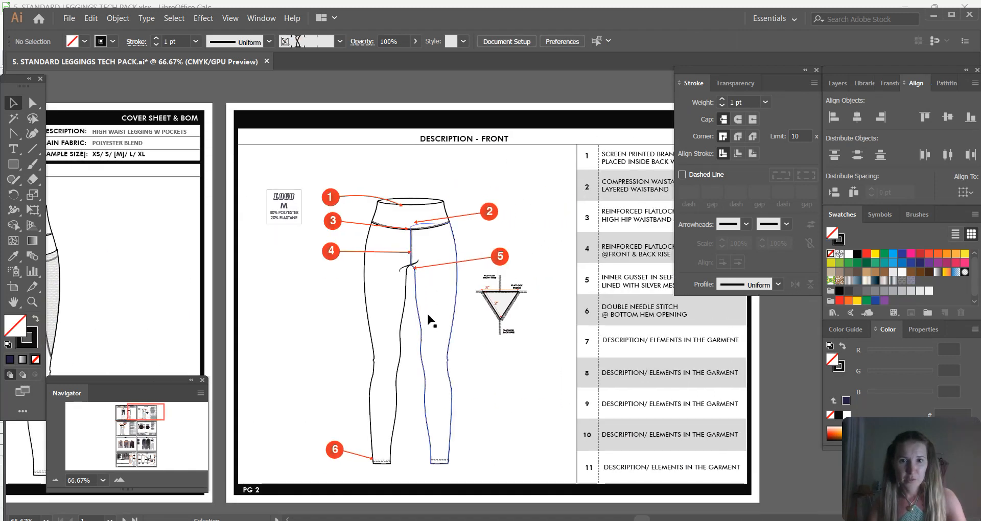
{"action": "mouse_move", "coordinate": [145, 413]}
{"action": "left_mouse_down"}
{"action": "mouse_move", "coordinate": [137, 414]}
{"action": "mouse_move", "coordinate": [148, 414]}
{"action": "left_mouse_up"}
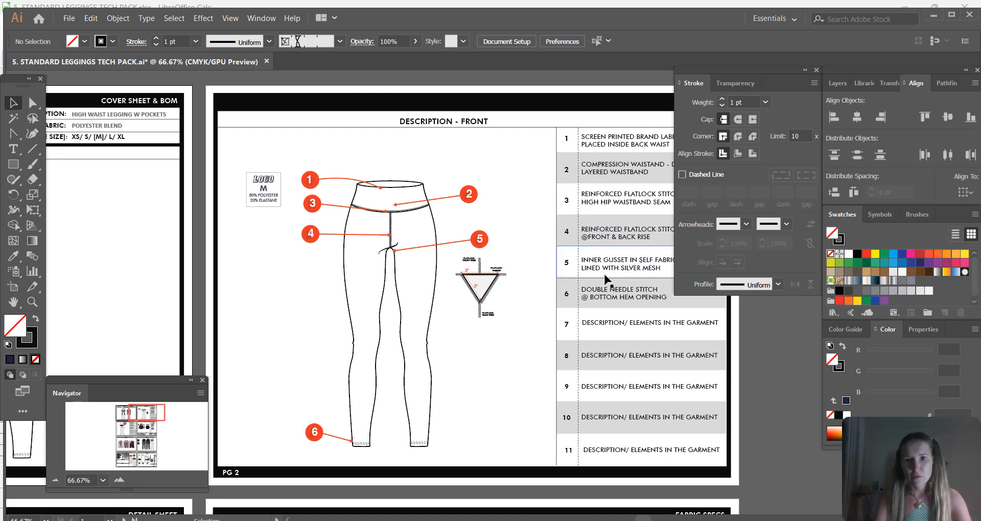
{"action": "left_click", "coordinate": [403, 186]}
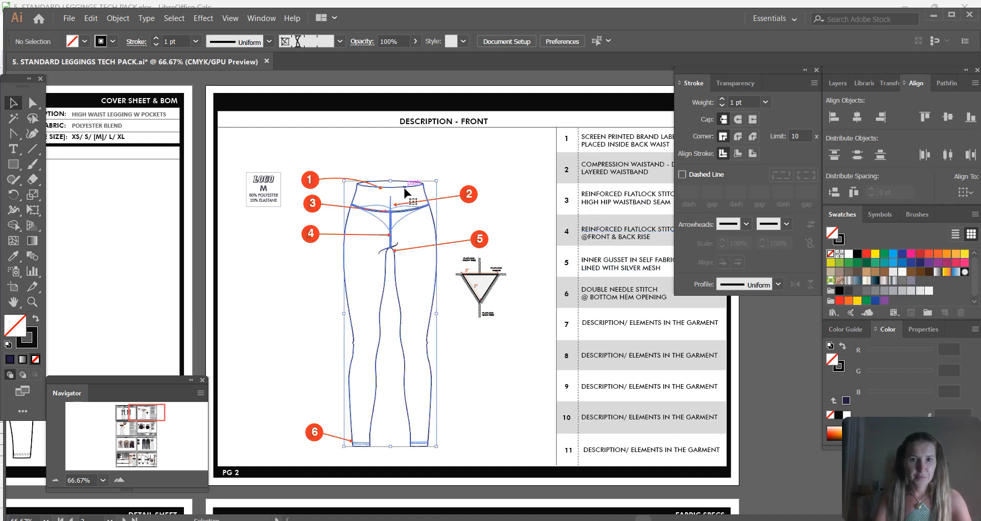
{"action": "key", "text": "Delete"}
{"action": "key", "text": "ctrl+v"}
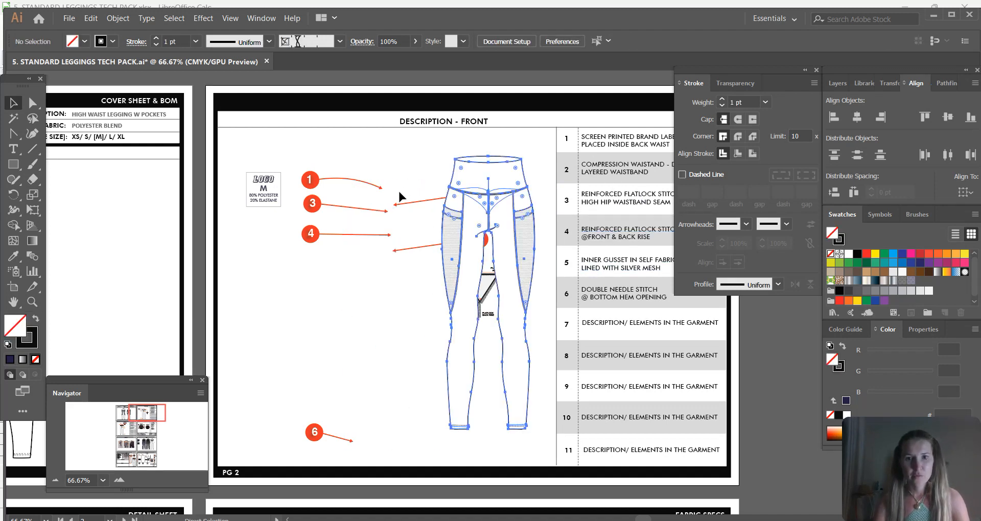
{"action": "left_click_drag", "start_coordinate": [502, 192], "coordinate": [396, 206]}
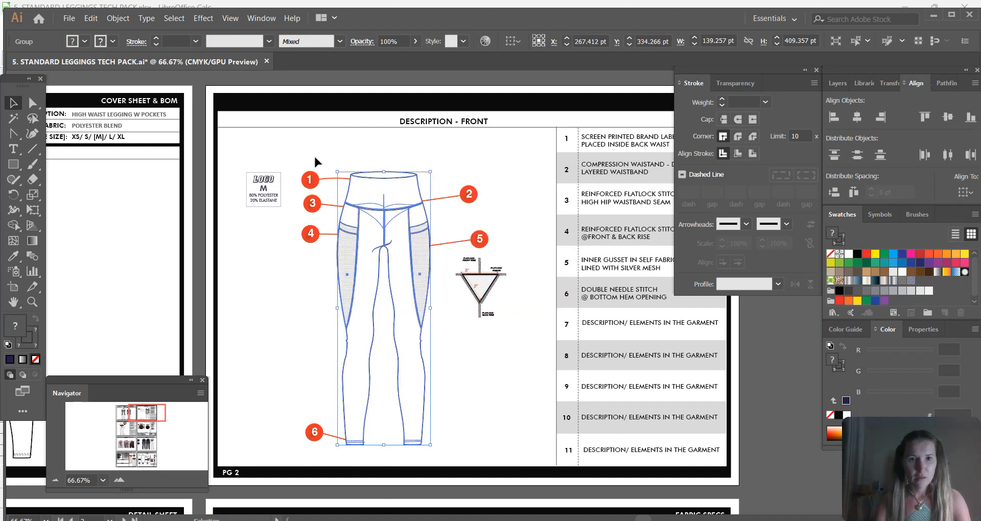
Step: Bring the numbered callouts and the gusset diagram to the front, above the pasted leggings sketch
{"action": "mouse_move", "coordinate": [296, 146]}
{"action": "left_mouse_down"}
{"action": "mouse_move", "coordinate": [367, 371]}
{"action": "mouse_move", "coordinate": [529, 463]}
{"action": "left_mouse_up"}
{"action": "right_click", "coordinate": [423, 320]}
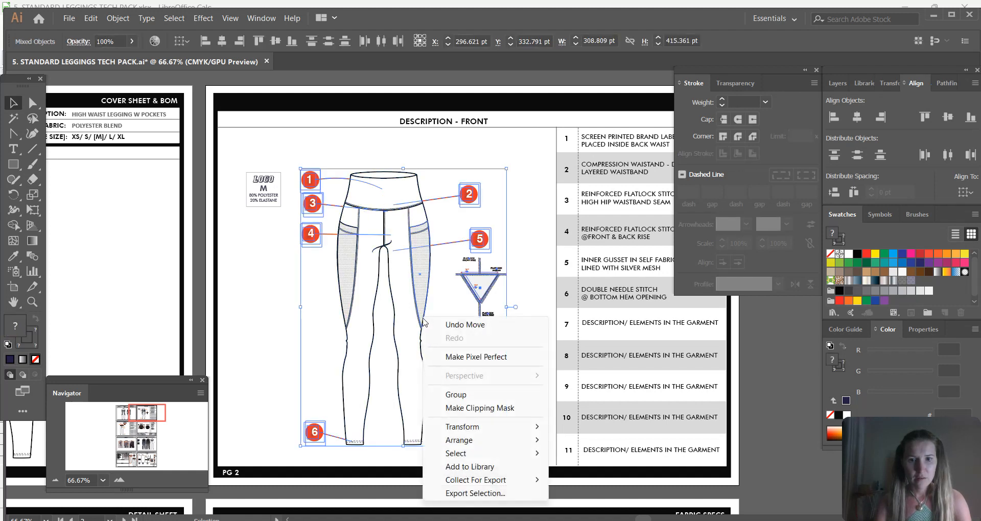
{"action": "mouse_move", "coordinate": [532, 440]}
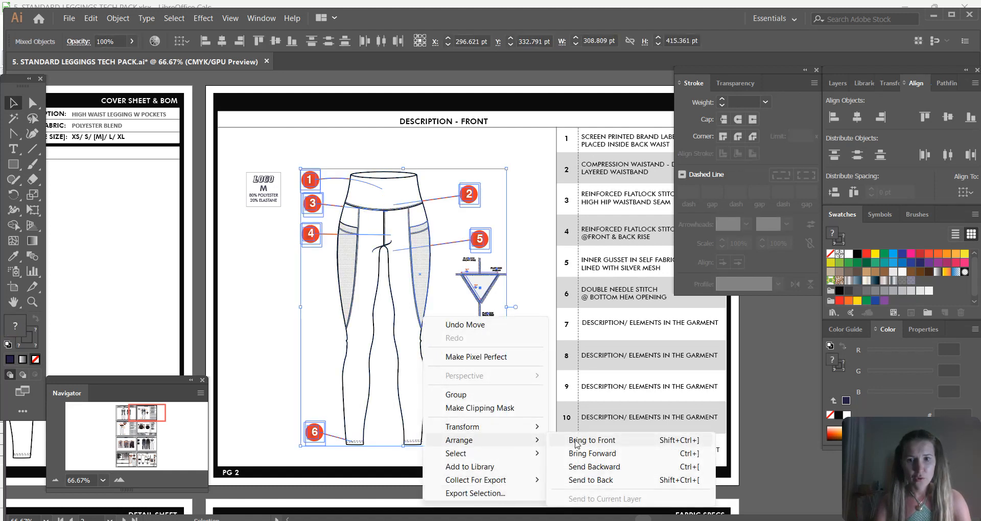
{"action": "left_click", "coordinate": [579, 443]}
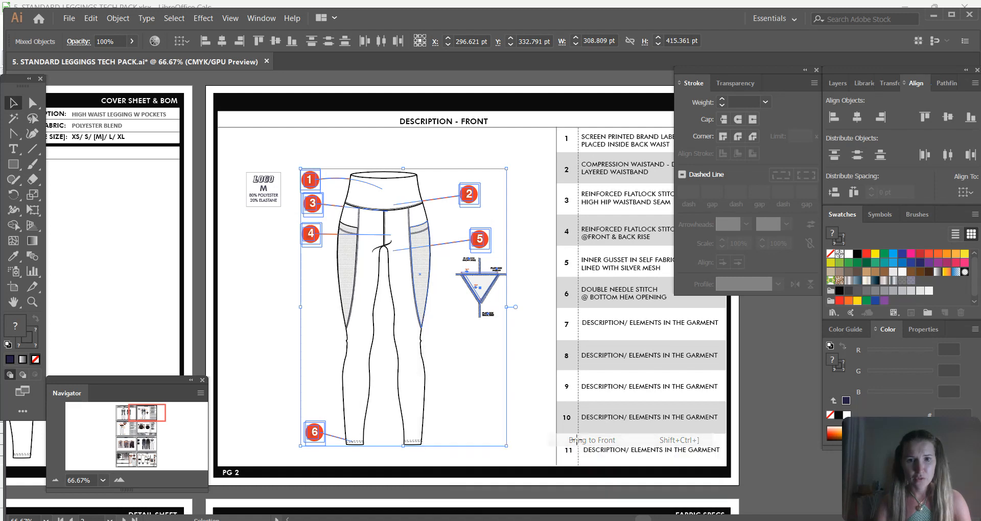
{"action": "left_click", "coordinate": [504, 398]}
Step: Nudge the pasted front leggings sketch down until its waistband opening meets the tip of callout 1's arrow
{"action": "left_click", "coordinate": [422, 277]}
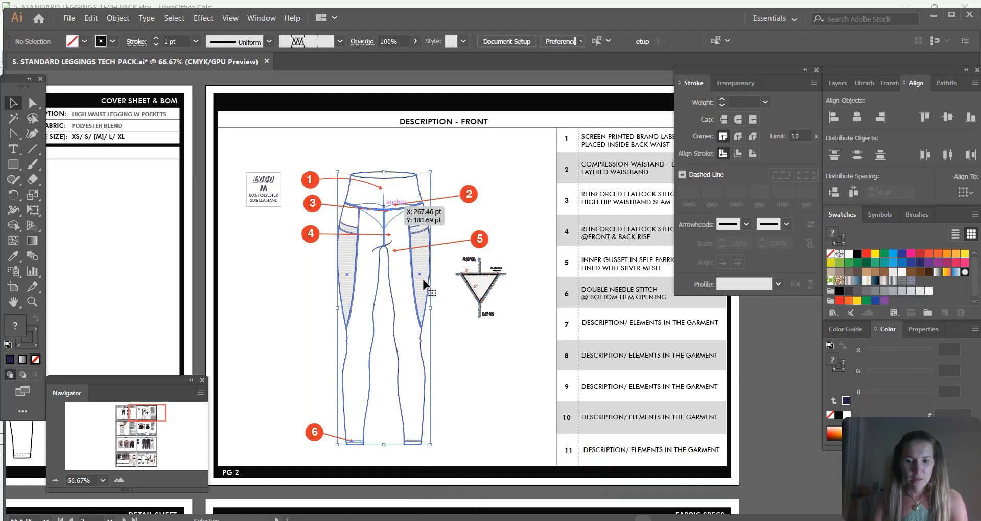
{"action": "key", "text": "Down"}
{"action": "key", "text": "Down"}
{"action": "key", "text": "Down"}
{"action": "key", "text": "Down"}
{"action": "key", "text": "Down"}
{"action": "key", "text": "Down"}
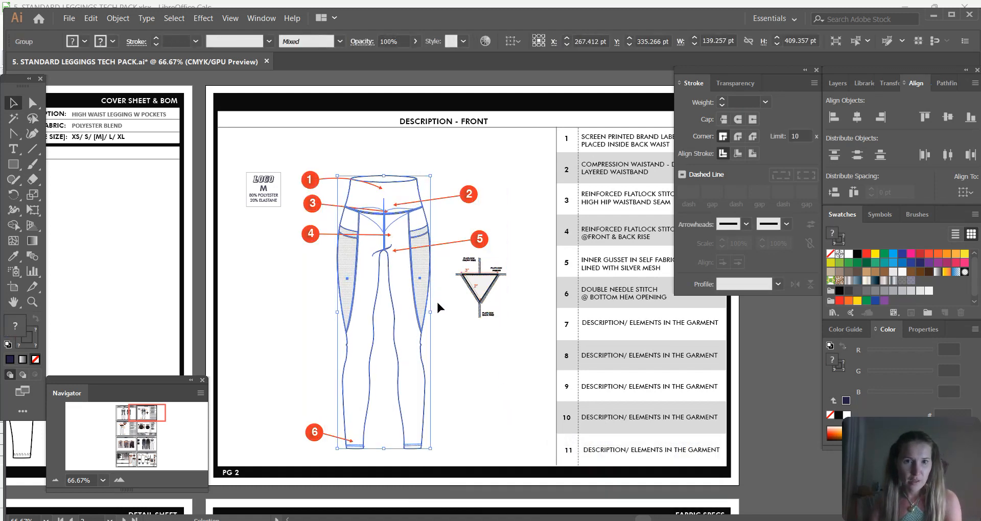
{"action": "key", "text": "Down"}
{"action": "key", "text": "Down"}
{"action": "key", "text": "Down"}
{"action": "key", "text": "Down"}
{"action": "key", "text": "Down"}
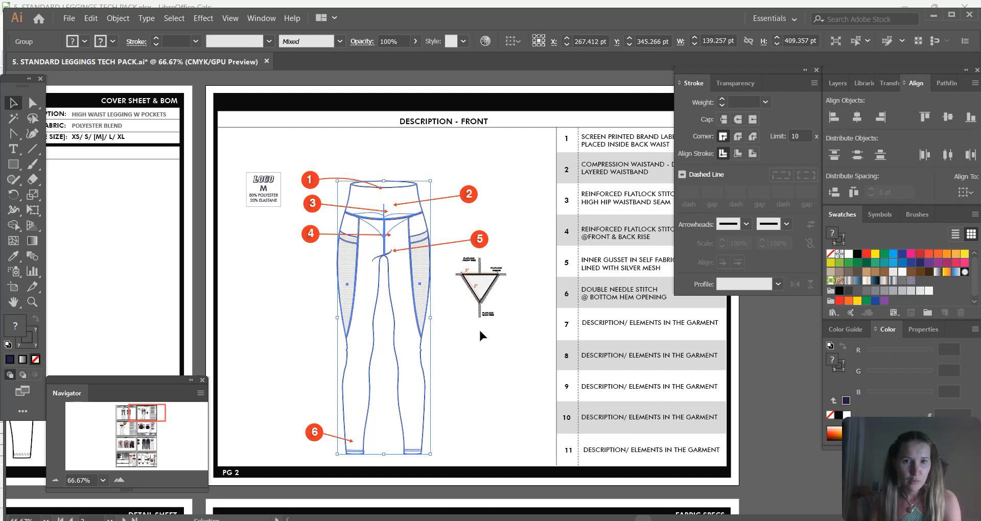
{"action": "left_click", "coordinate": [480, 330]}
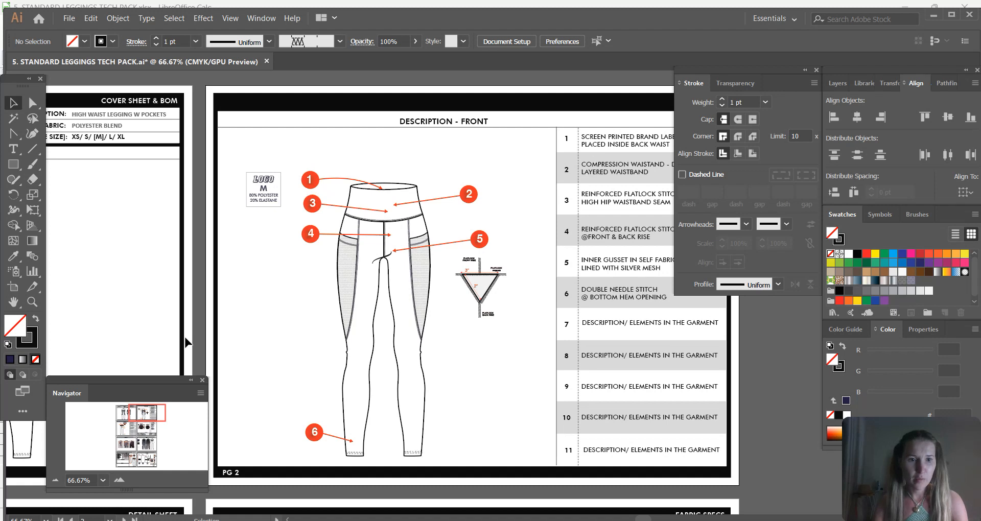
Step: Examine the brand label and numbered callouts against the construction descriptions on the front detail sheet
{"action": "left_click_drag", "start_coordinate": [148, 412], "coordinate": [150, 412]}
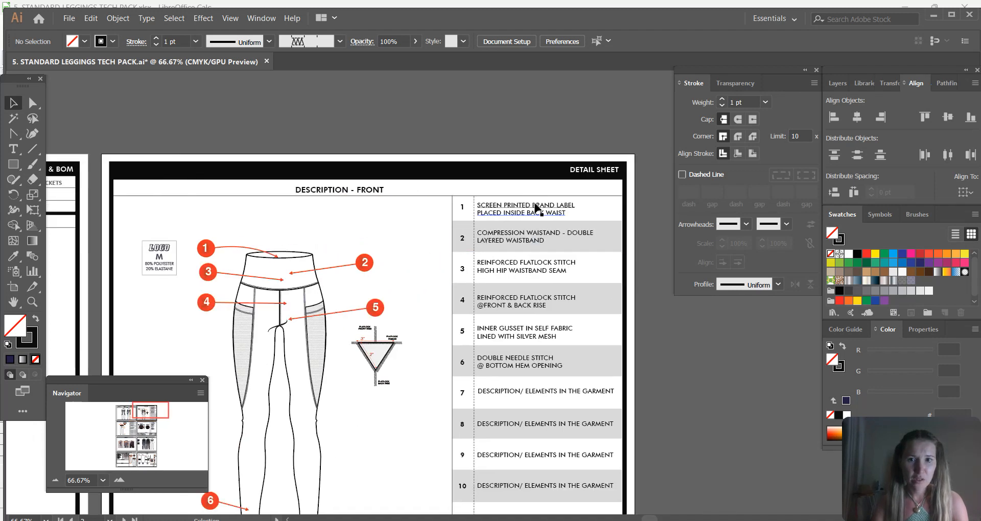
{"action": "left_click", "coordinate": [162, 267]}
{"action": "left_click", "coordinate": [184, 215]}
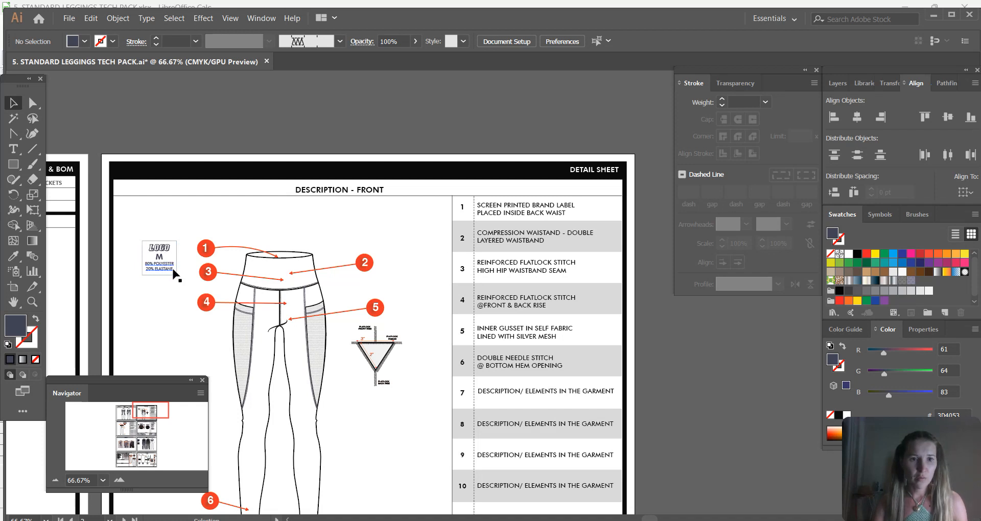
{"action": "scroll", "coordinate": [272, 215], "scroll_direction": "down", "scroll_amount": 2}
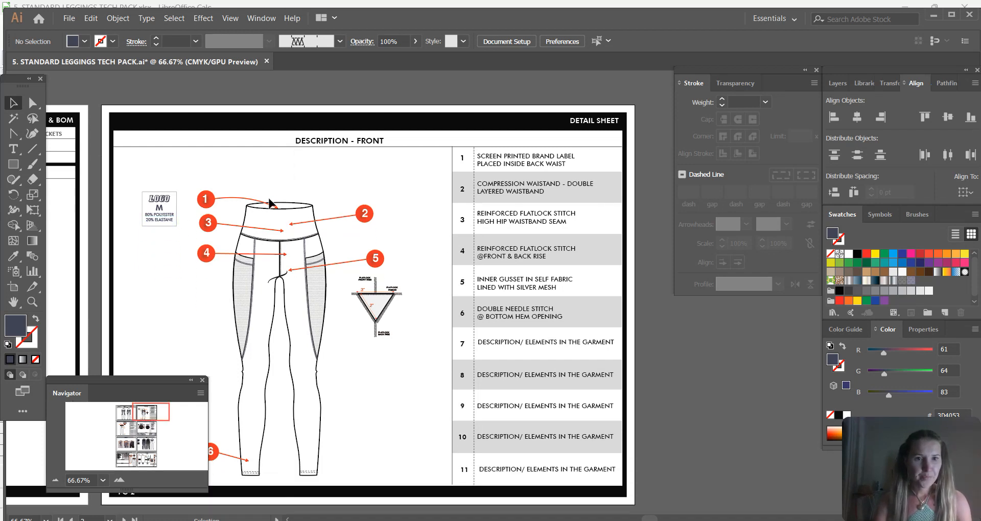
{"action": "left_click_drag", "start_coordinate": [350, 233], "coordinate": [349, 235]}
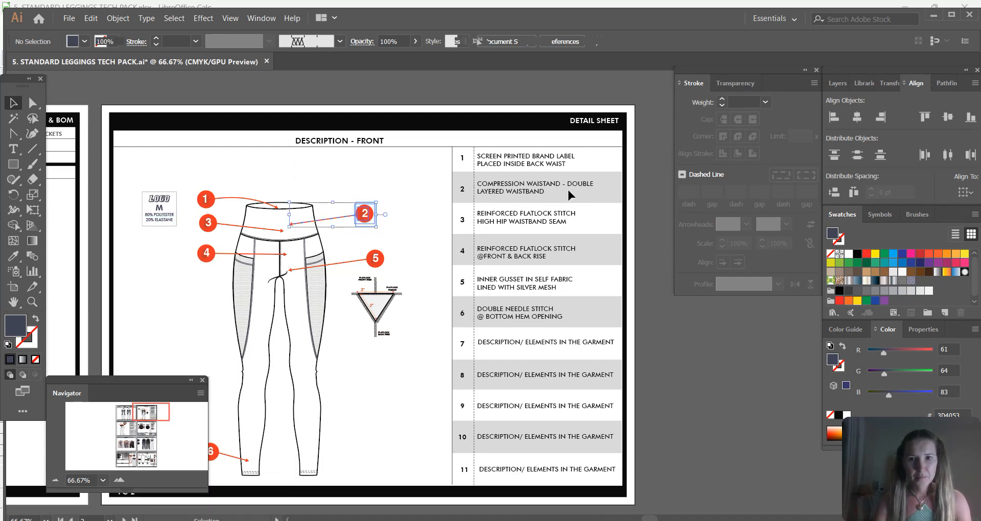
{"action": "left_click", "coordinate": [388, 169]}
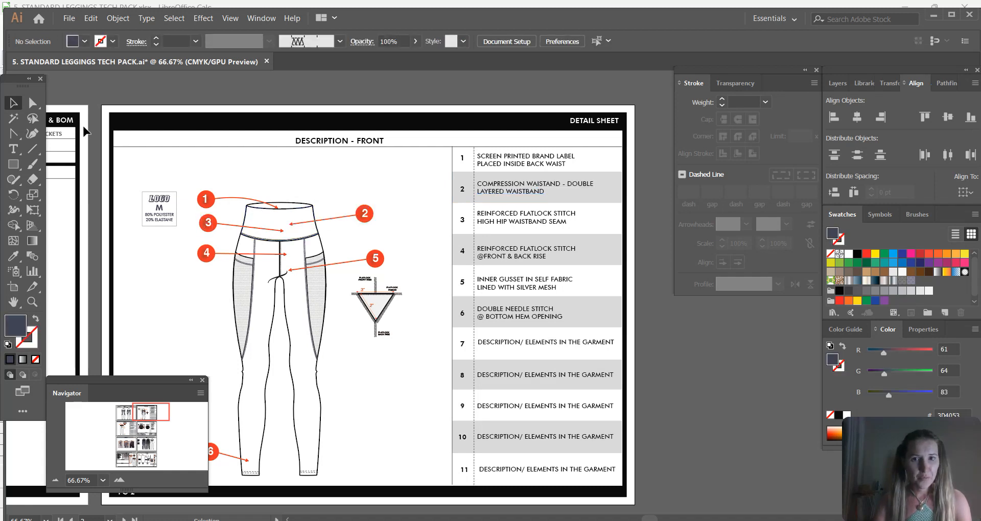
Step: Move callout 3's arrow tip onto the waistband seam and callout 4's arrow tip onto the centre front rise seam
{"action": "left_click", "coordinate": [33, 104]}
{"action": "left_click_drag", "start_coordinate": [283, 232], "coordinate": [272, 239]}
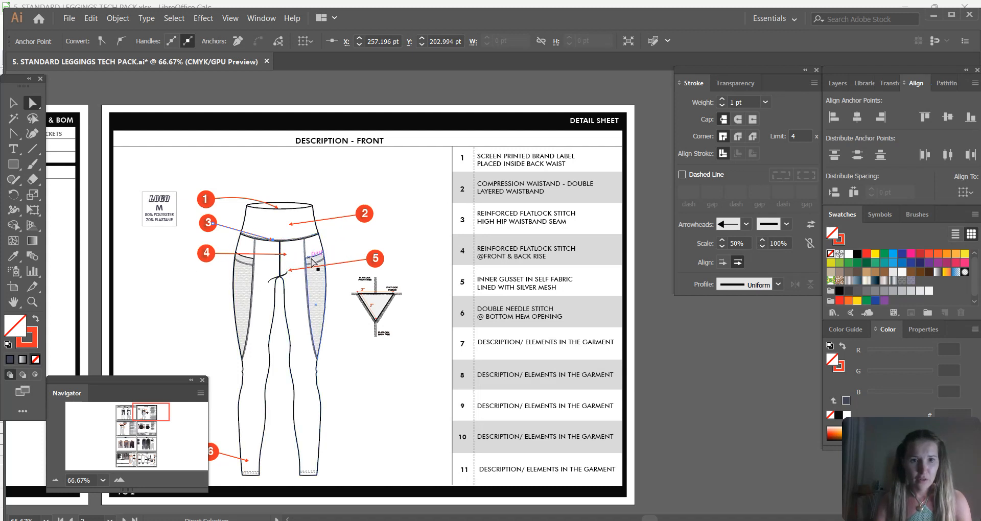
{"action": "left_click", "coordinate": [286, 255]}
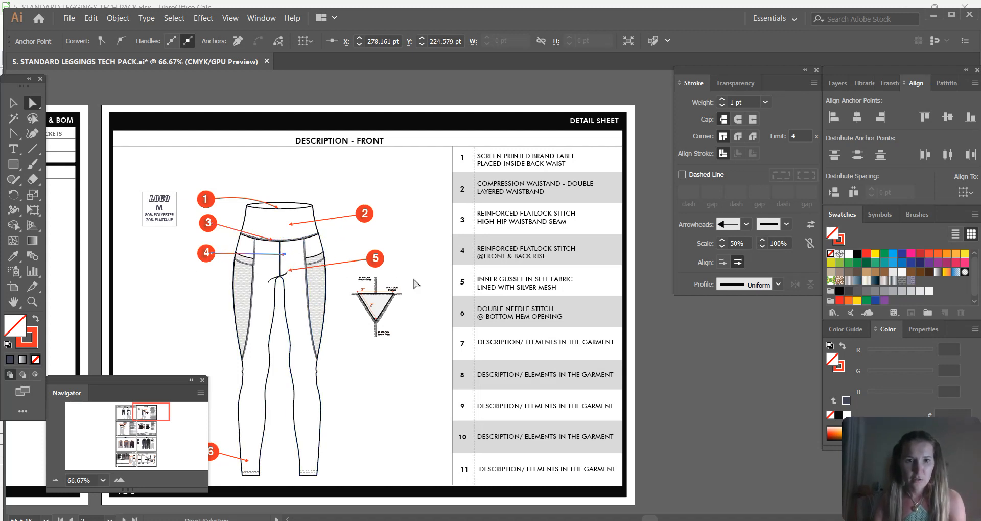
{"action": "left_click", "coordinate": [412, 260]}
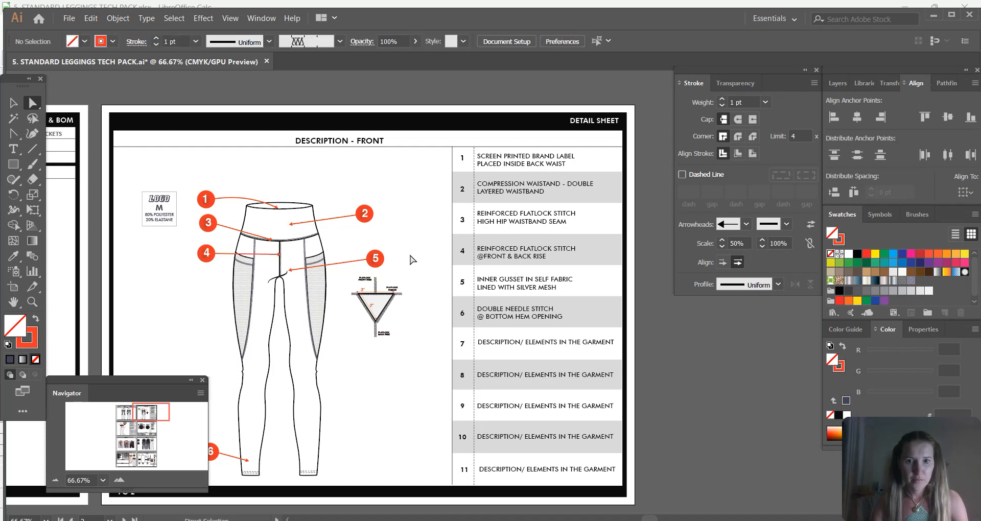
{"action": "scroll", "coordinate": [412, 256], "scroll_direction": "down", "scroll_amount": 1}
{"action": "left_click", "coordinate": [119, 479]}
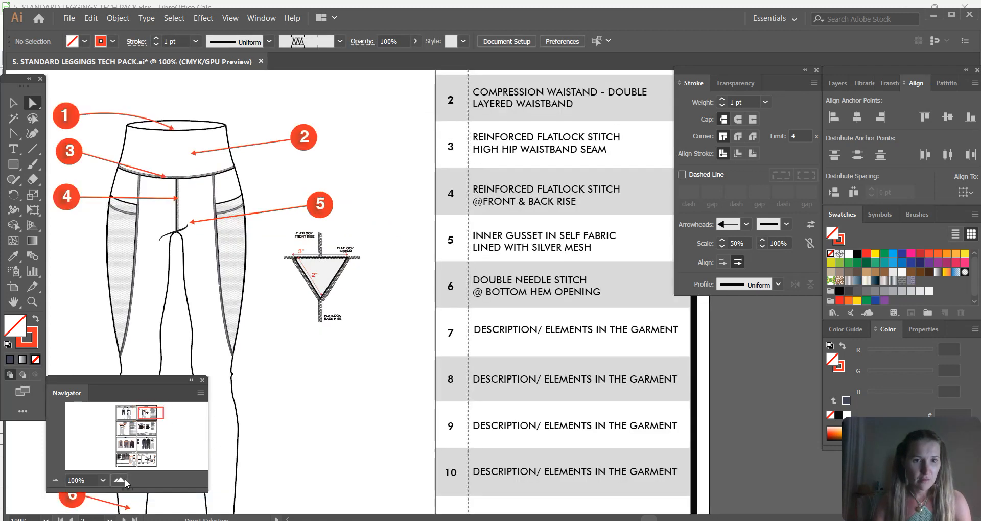
Step: Move callout 5's arrow tip onto the crotch point where the centre front rise meets the gusset
{"action": "left_click", "coordinate": [119, 480]}
{"action": "left_click_drag", "start_coordinate": [147, 412], "coordinate": [144, 412]}
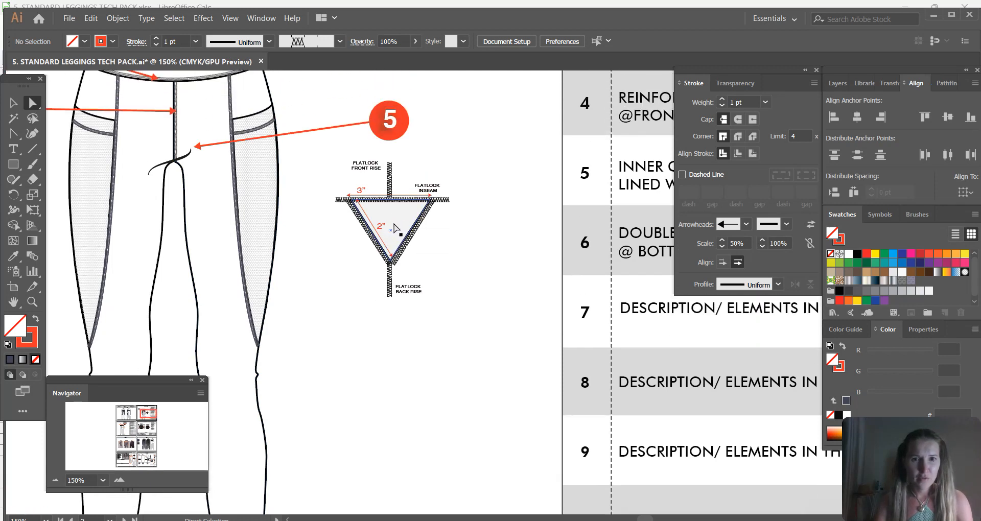
{"action": "scroll", "coordinate": [230, 220], "scroll_direction": "up", "scroll_amount": 1}
{"action": "left_click", "coordinate": [196, 172]}
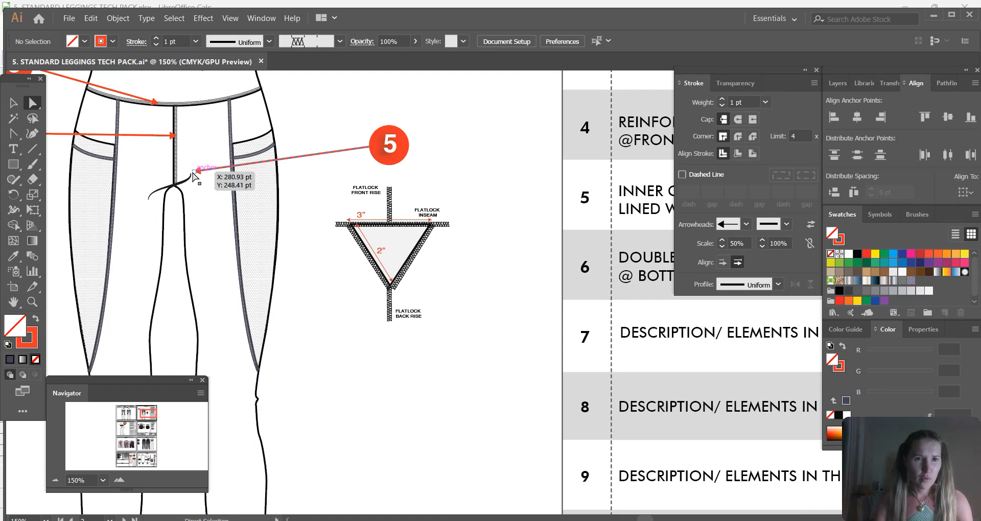
{"action": "left_click_drag", "start_coordinate": [195, 173], "coordinate": [177, 185]}
{"action": "left_click", "coordinate": [362, 209]}
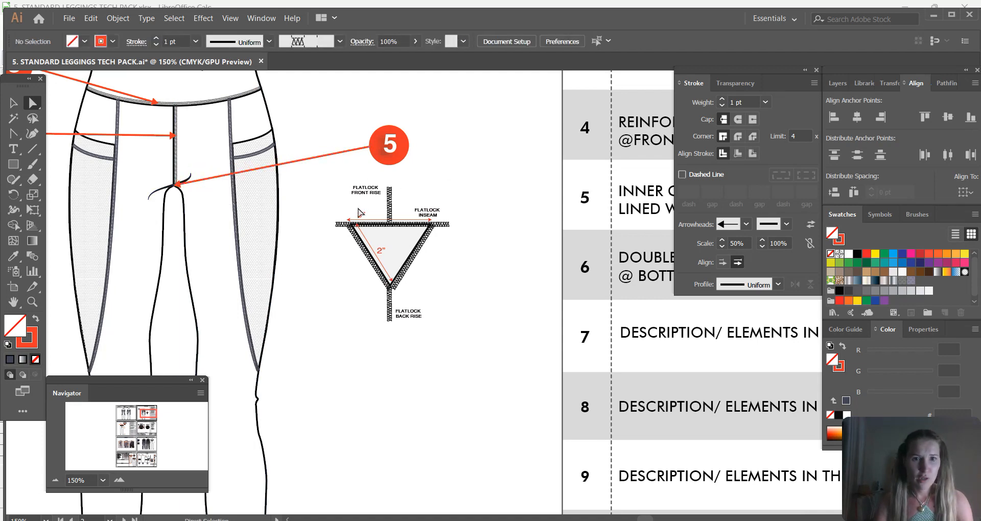
{"action": "left_click", "coordinate": [54, 481]}
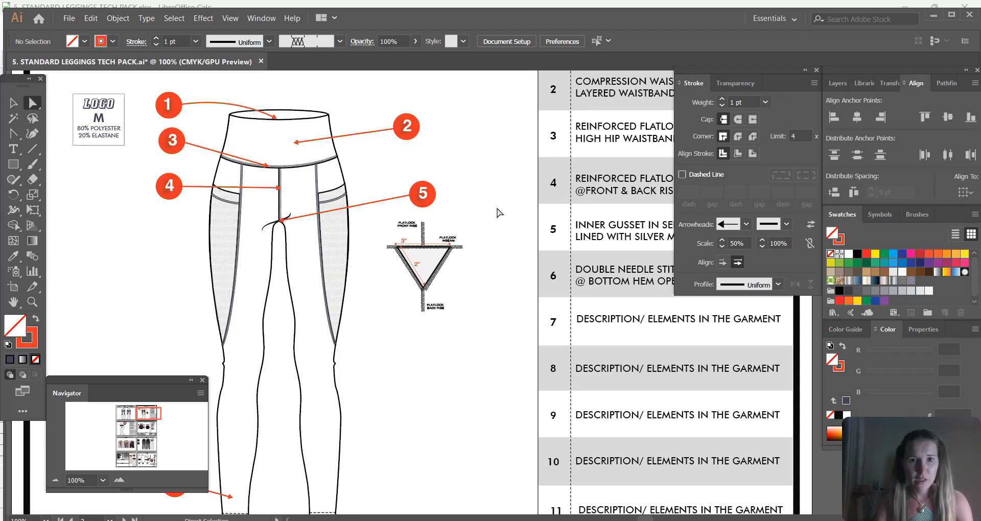
Step: Duplicate callout 4 with its arrow and place the copy beside the mesh side pocket on the front sketch
{"action": "scroll", "coordinate": [500, 210], "scroll_direction": "up", "scroll_amount": 1}
{"action": "scroll", "coordinate": [481, 202], "scroll_direction": "down", "scroll_amount": 2}
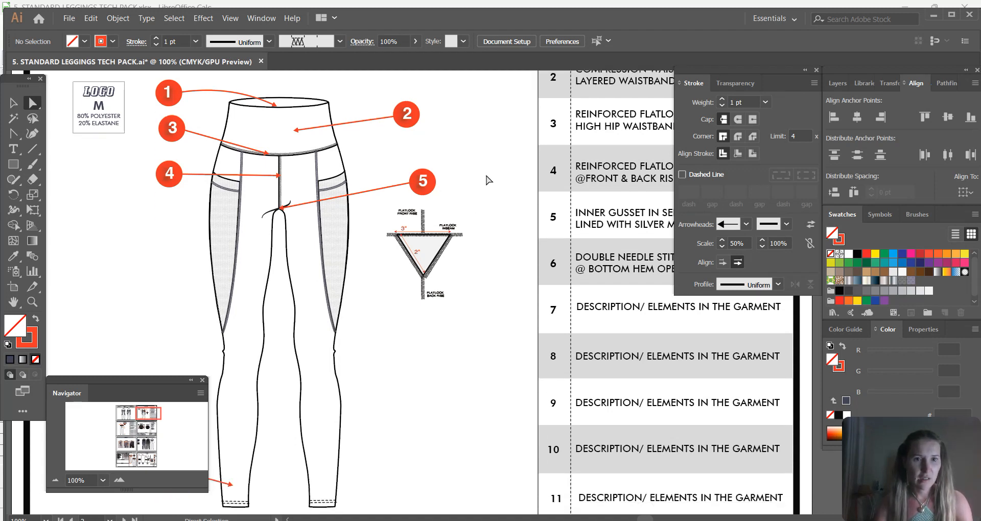
{"action": "scroll", "coordinate": [154, 179], "scroll_direction": "down", "scroll_amount": 2}
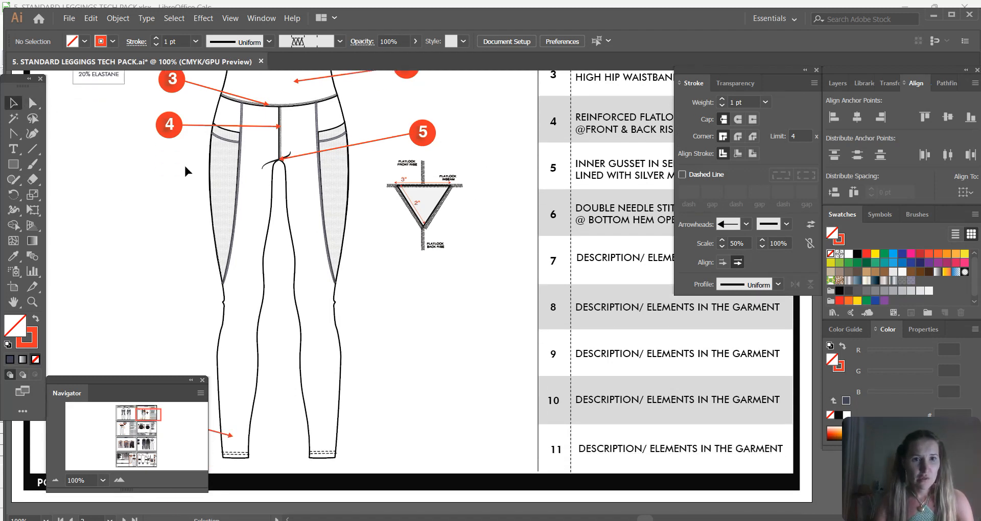
{"action": "left_click_drag", "start_coordinate": [194, 142], "coordinate": [195, 144]}
{"action": "key", "text": "ctrl+c"}
{"action": "key", "text": "ctrl+v"}
{"action": "left_click_drag", "start_coordinate": [436, 295], "coordinate": [158, 189]}
{"action": "left_click", "coordinate": [103, 149]}
{"action": "left_click", "coordinate": [37, 104]}
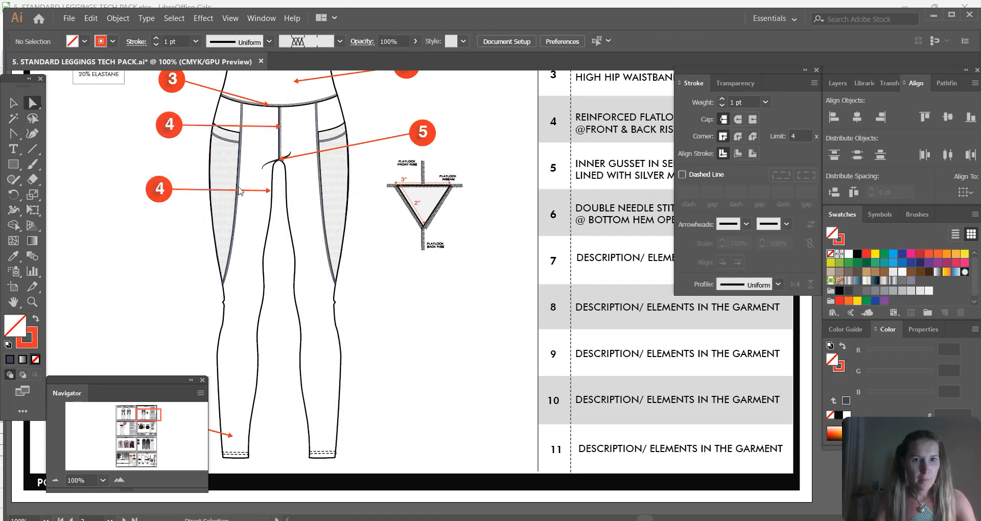
Step: Pull the duplicated callout's arrow tip back onto the mesh side pocket panel, near its inner seam
{"action": "left_click", "coordinate": [270, 191]}
{"action": "left_click_drag", "start_coordinate": [273, 195], "coordinate": [235, 194]}
{"action": "left_click", "coordinate": [55, 174]}
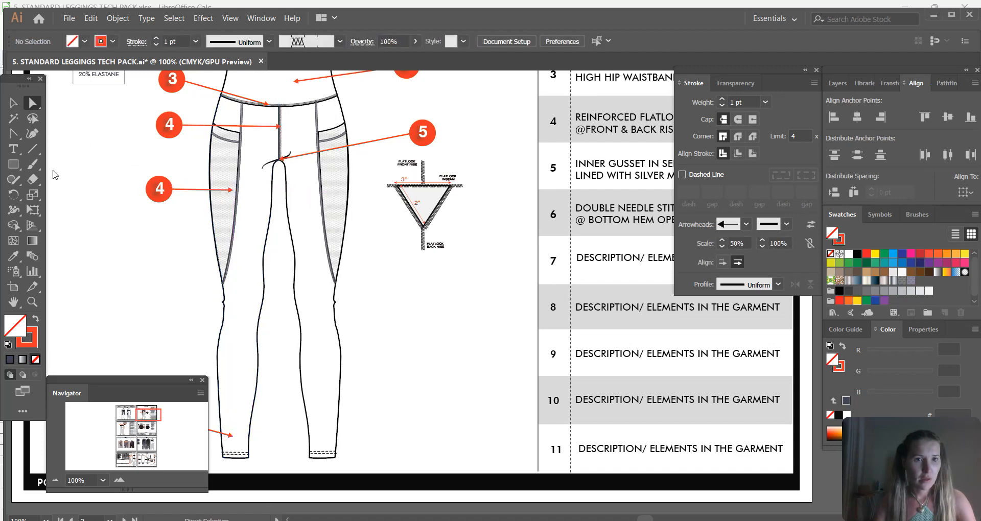
Step: Renumber the duplicated callout beside the mesh side pocket as 7
{"action": "left_click", "coordinate": [13, 149]}
{"action": "double_click", "coordinate": [162, 186]}
{"action": "type", "text": "6"}
{"action": "scroll", "coordinate": [547, 302], "scroll_direction": "down", "scroll_amount": 4}
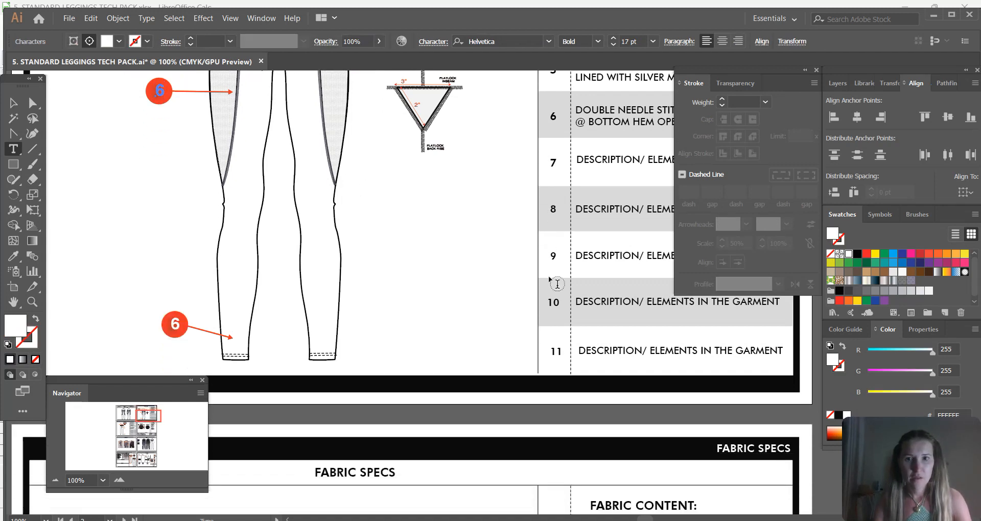
{"action": "scroll", "coordinate": [548, 301], "scroll_direction": "up", "scroll_amount": 8}
{"action": "left_click", "coordinate": [57, 481]}
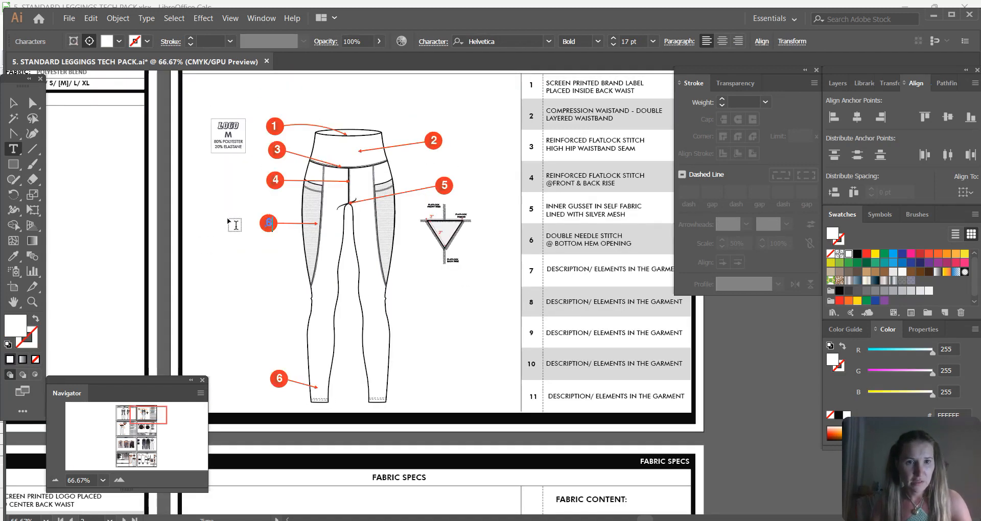
{"action": "type", "text": "7"}
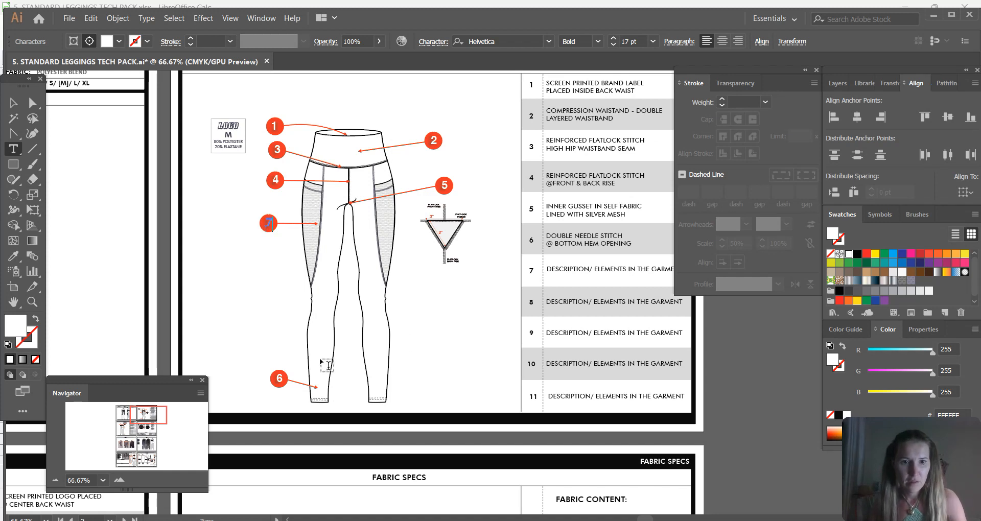
Step: Move callout 6's arrow tip down onto the double-needle stitching at the leg's bottom hem
{"action": "left_click", "coordinate": [32, 102]}
{"action": "left_click", "coordinate": [309, 362]}
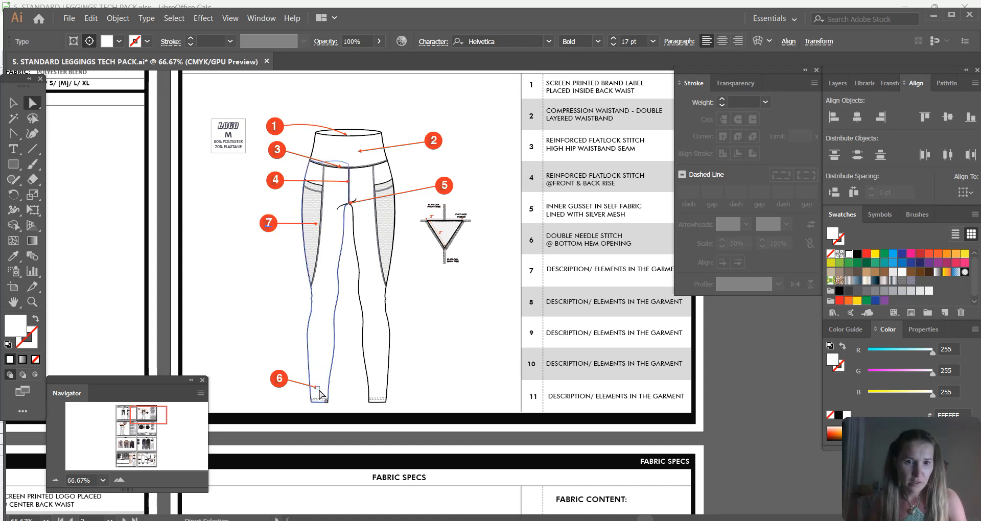
{"action": "left_click", "coordinate": [318, 397]}
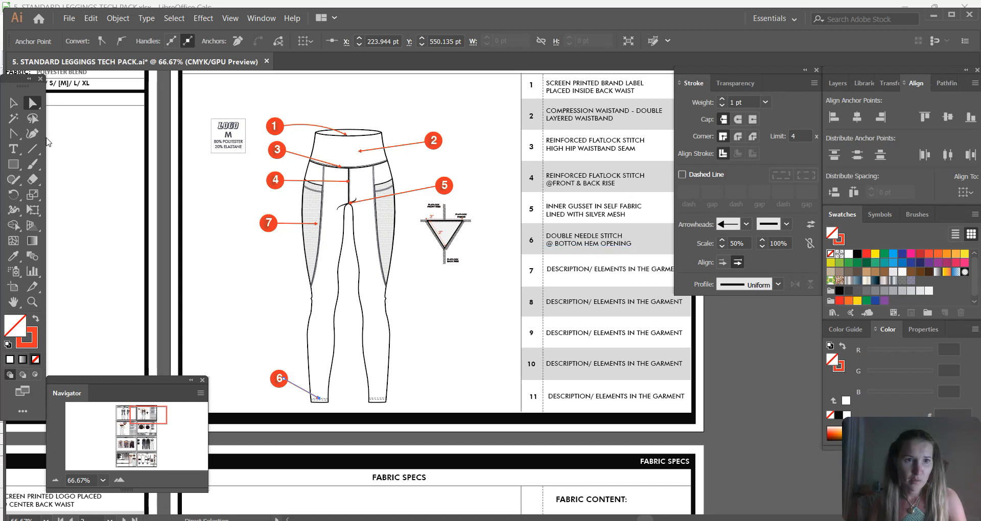
Step: Replace description 7 on the front detail sheet with "SIDE MESH POCKET WITH REINFORCED FLATLOCK STITCH"
{"action": "left_click", "coordinate": [14, 149]}
{"action": "left_click_drag", "start_coordinate": [548, 269], "coordinate": [680, 271]}
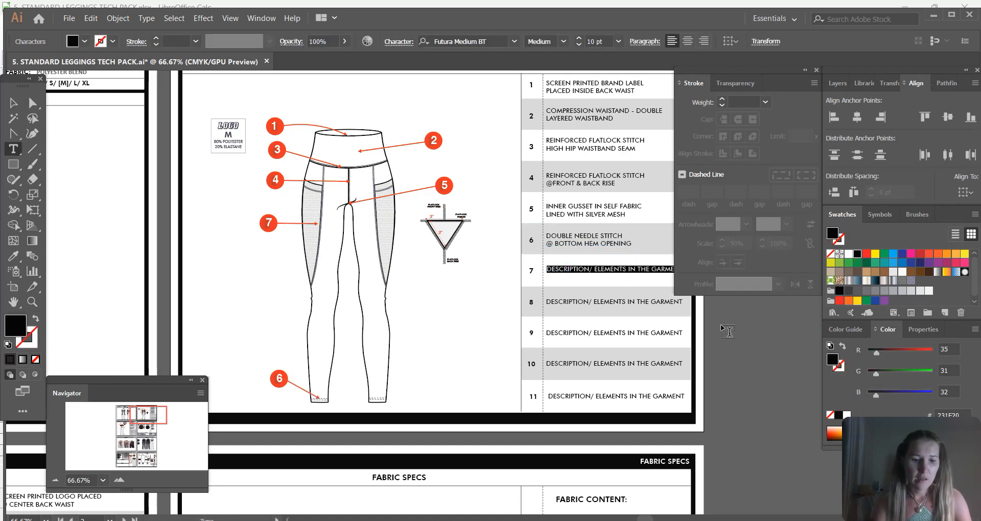
{"action": "type", "text": "SIDE MESH POCKET WITH REINFORCED FLATLOCK STITCH"}
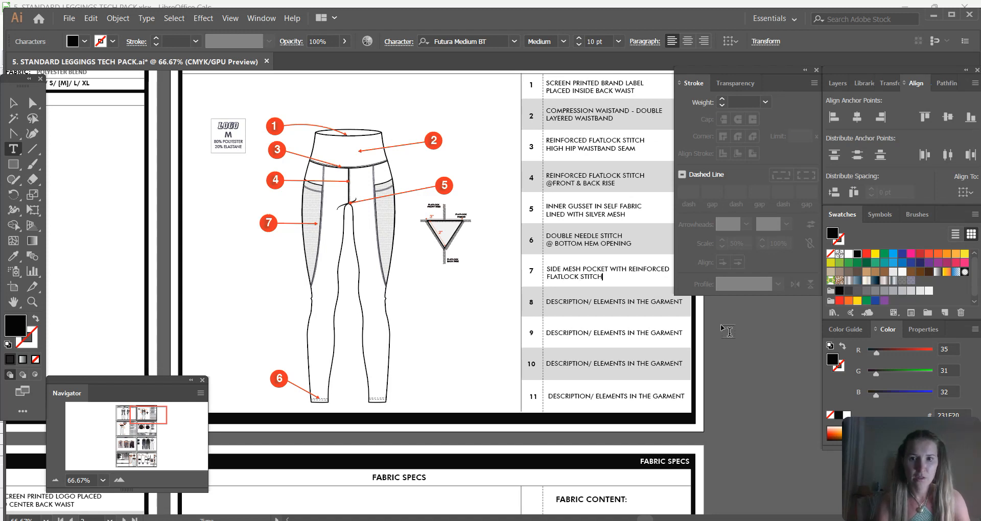
{"action": "left_click", "coordinate": [13, 104]}
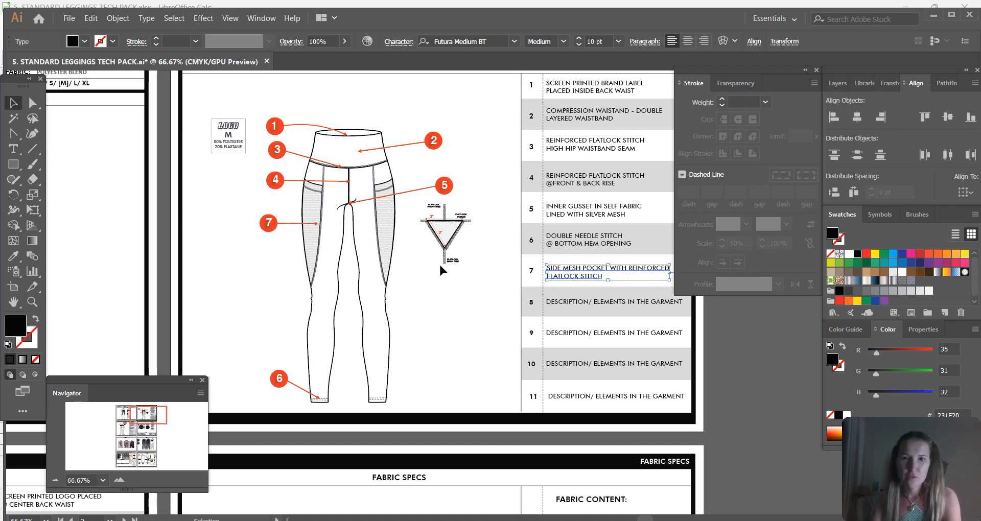
{"action": "scroll", "coordinate": [568, 154], "scroll_direction": "up", "scroll_amount": 1}
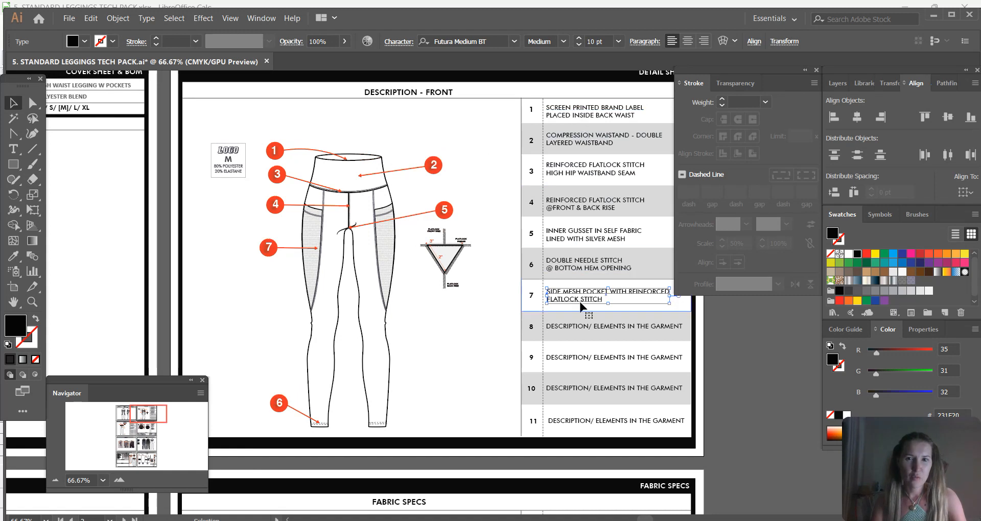
{"action": "left_click", "coordinate": [492, 160]}
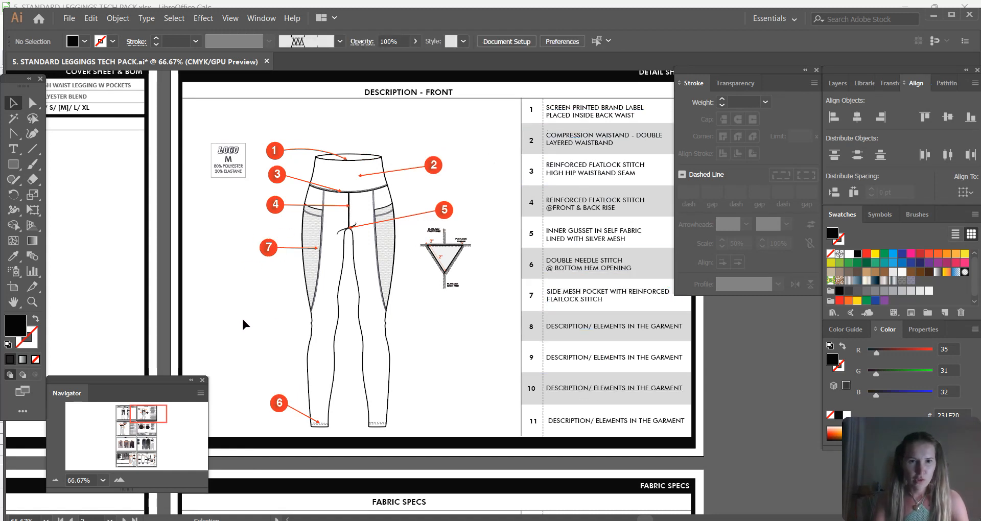
Step: Replace the old leggings sketch on the back description sheet with the copied mesh-pocket back sketch, positioned under the callouts
{"action": "left_click_drag", "start_coordinate": [155, 410], "coordinate": [127, 431]}
{"action": "left_click", "coordinate": [404, 223]}
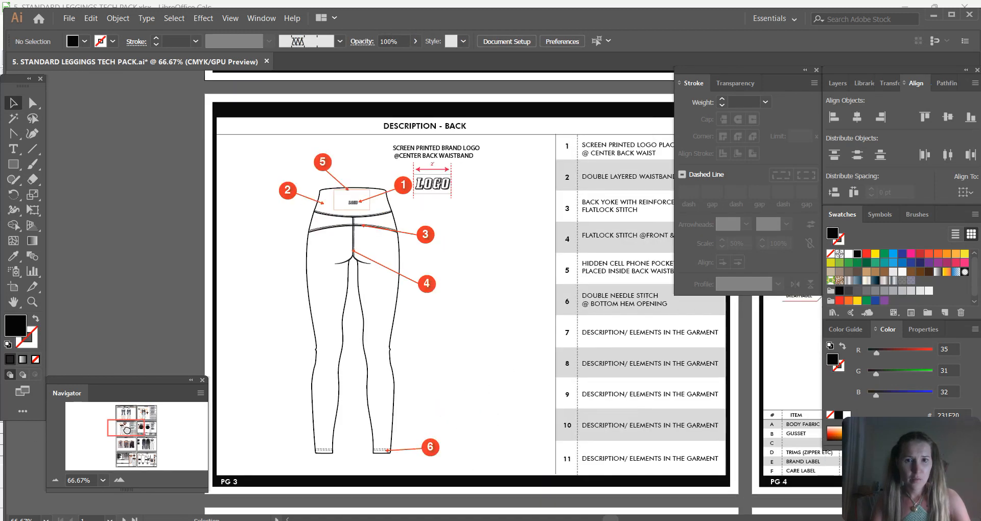
{"action": "left_click", "coordinate": [329, 271]}
{"action": "key", "text": "Delete"}
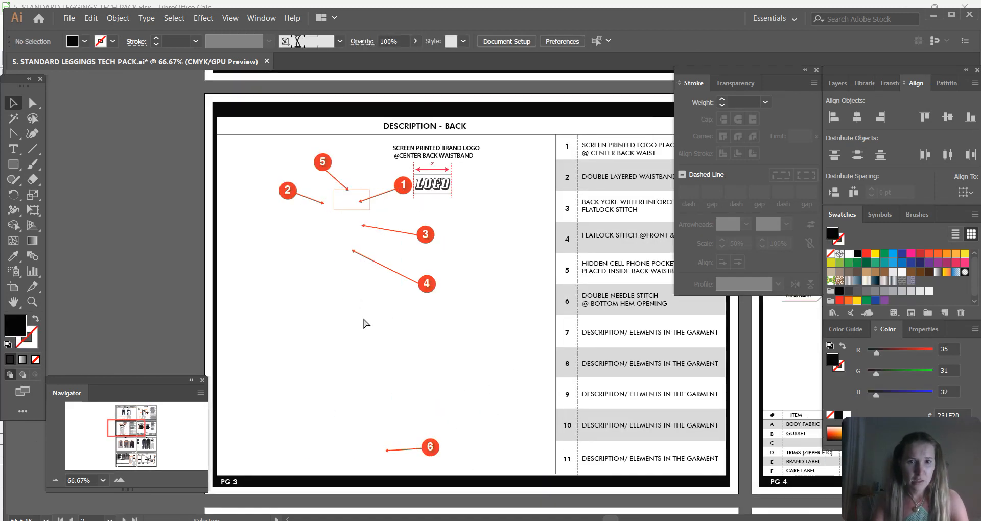
{"action": "key", "text": "ctrl+v"}
{"action": "left_click_drag", "start_coordinate": [487, 195], "coordinate": [351, 213]}
{"action": "left_click", "coordinate": [258, 139]}
Step: Bring the back sheet's numbered callouts and brand logo details to the front, above the pasted leggings sketch
{"action": "left_click_drag", "start_coordinate": [257, 138], "coordinate": [515, 467]}
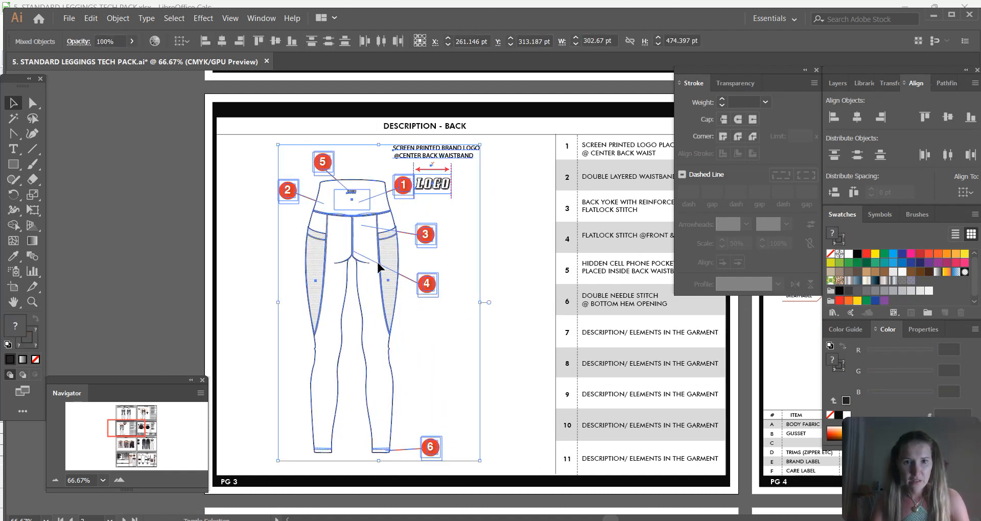
{"action": "left_click", "coordinate": [381, 245], "text": "shift"}
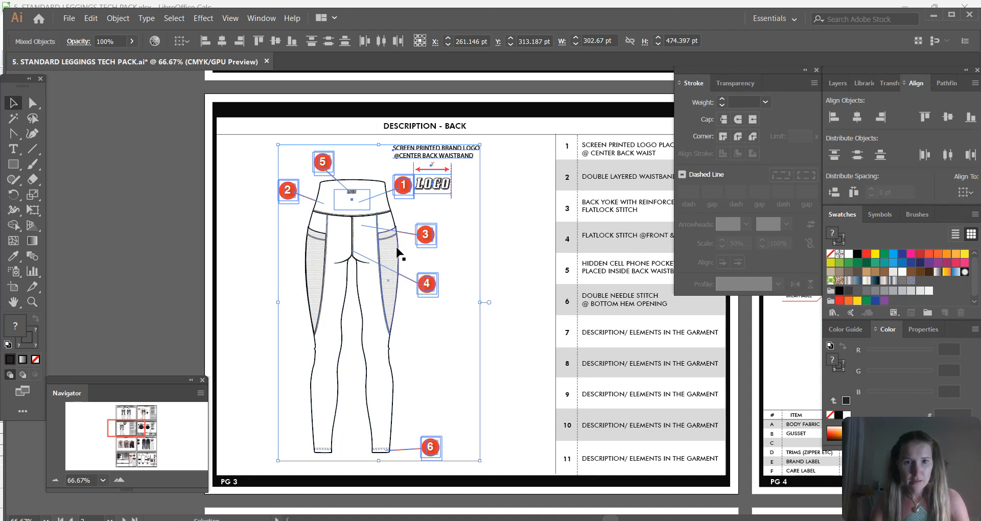
{"action": "right_click", "coordinate": [398, 251]}
{"action": "mouse_move", "coordinate": [424, 371]}
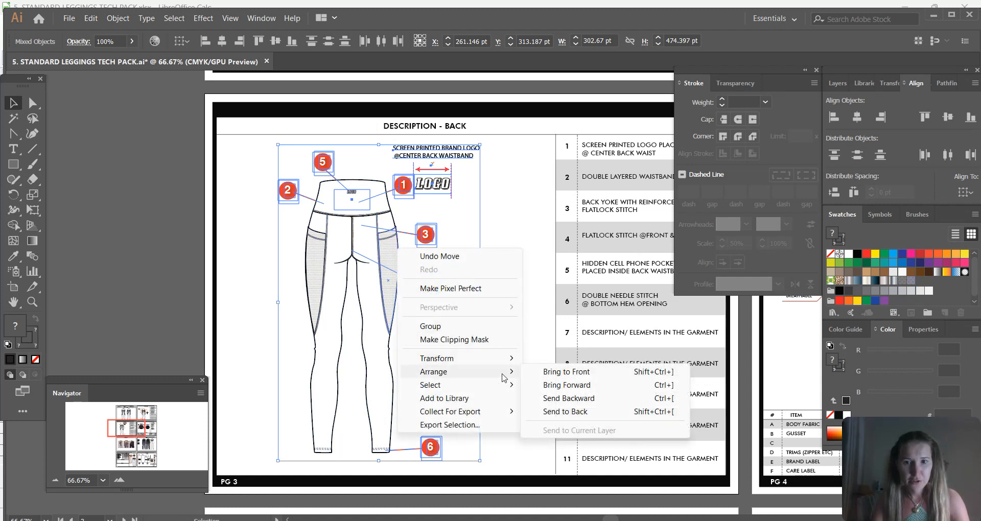
{"action": "left_click", "coordinate": [566, 372]}
{"action": "left_click", "coordinate": [489, 363]}
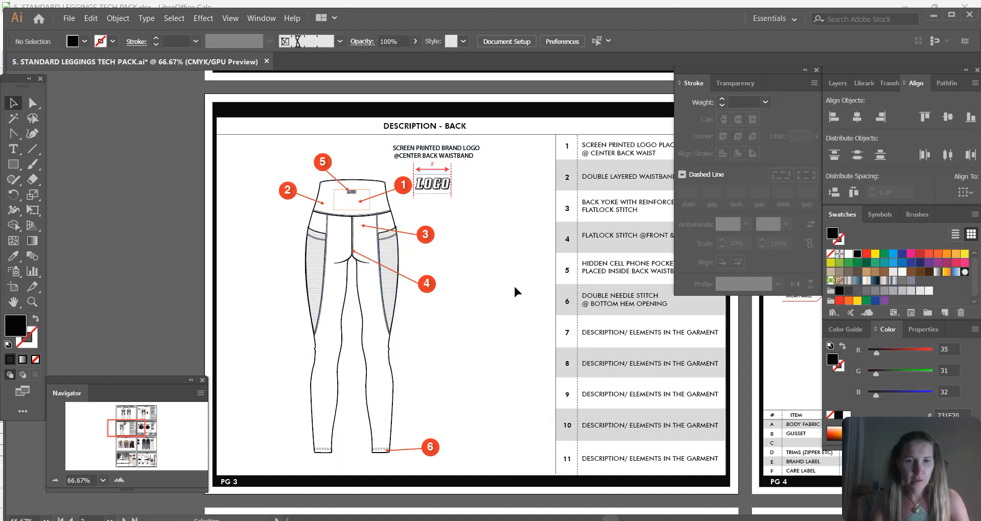
Step: Move the hidden-pocket rectangle up to the back waistband's top edge and shift callout 1 and the enlarged logo detail outward, clear of the leggings
{"action": "left_click_drag", "start_coordinate": [362, 188], "coordinate": [362, 179]}
{"action": "left_click", "coordinate": [360, 156]}
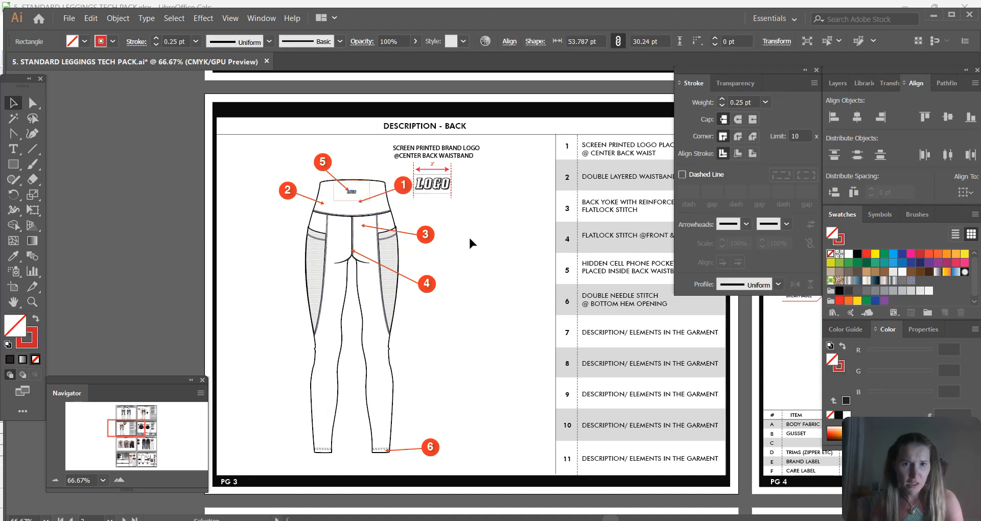
{"action": "scroll", "coordinate": [491, 210], "scroll_direction": "up", "scroll_amount": 1}
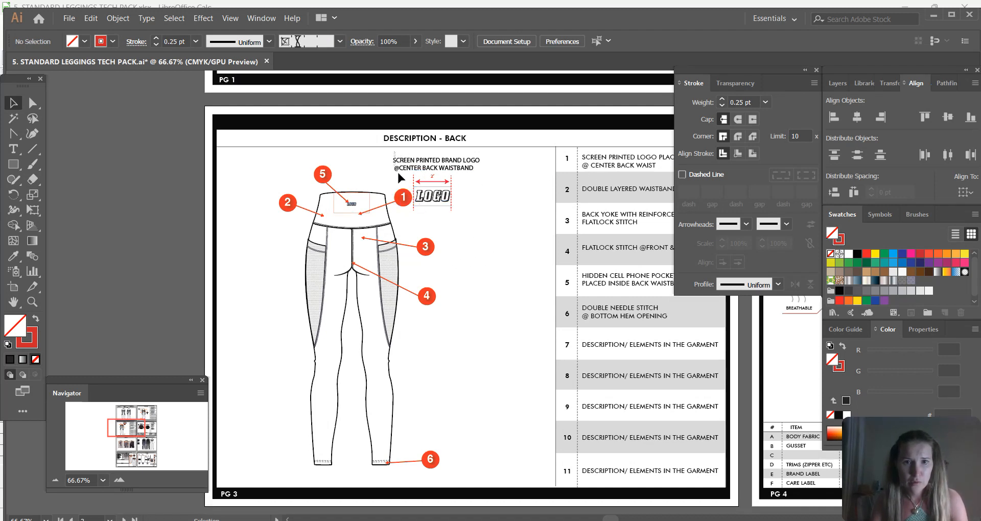
{"action": "mouse_move", "coordinate": [447, 213]}
{"action": "left_mouse_down"}
{"action": "mouse_move", "coordinate": [421, 201]}
{"action": "mouse_move", "coordinate": [448, 199]}
{"action": "left_mouse_up"}
{"action": "left_click", "coordinate": [78, 126]}
Step: Extend callout 1's arrow tip back to the small logo on the back waistband
{"action": "key", "text": "a"}
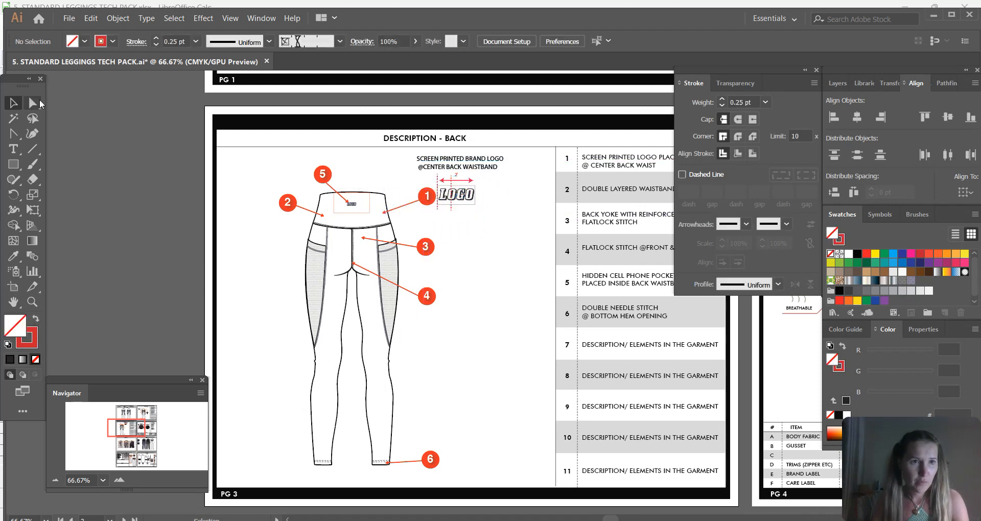
{"action": "left_click_drag", "start_coordinate": [383, 211], "coordinate": [358, 206]}
{"action": "left_click", "coordinate": [346, 240]}
Step: Align the misplaced dashed dimension line with the right edge of the enlarged logo and select the width arrow
{"action": "double_click", "coordinate": [119, 481]}
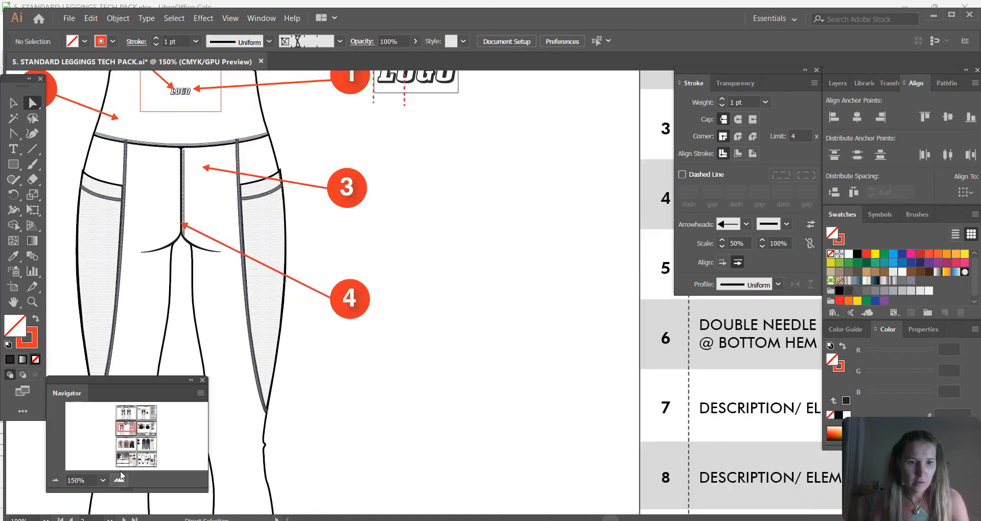
{"action": "left_click_drag", "start_coordinate": [128, 428], "coordinate": [126, 424]}
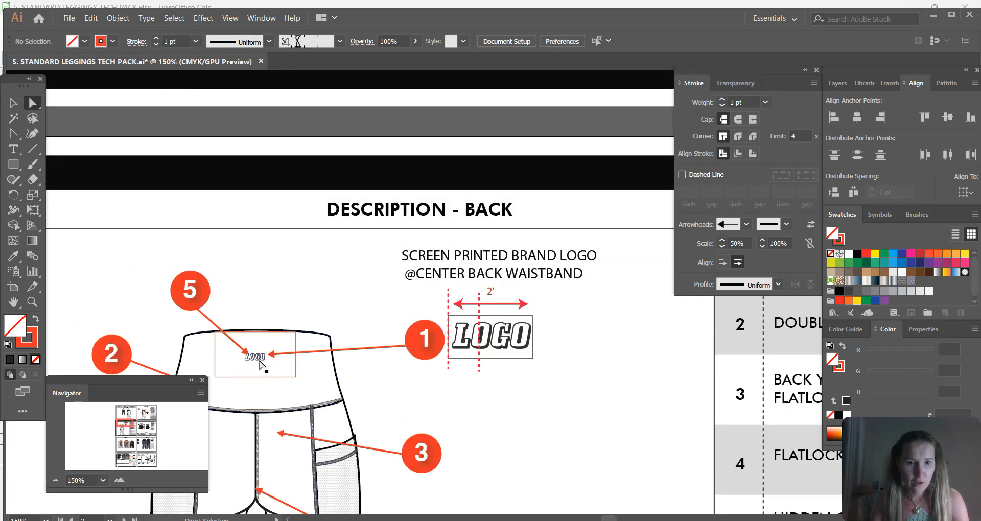
{"action": "left_click_drag", "start_coordinate": [479, 367], "coordinate": [533, 364]}
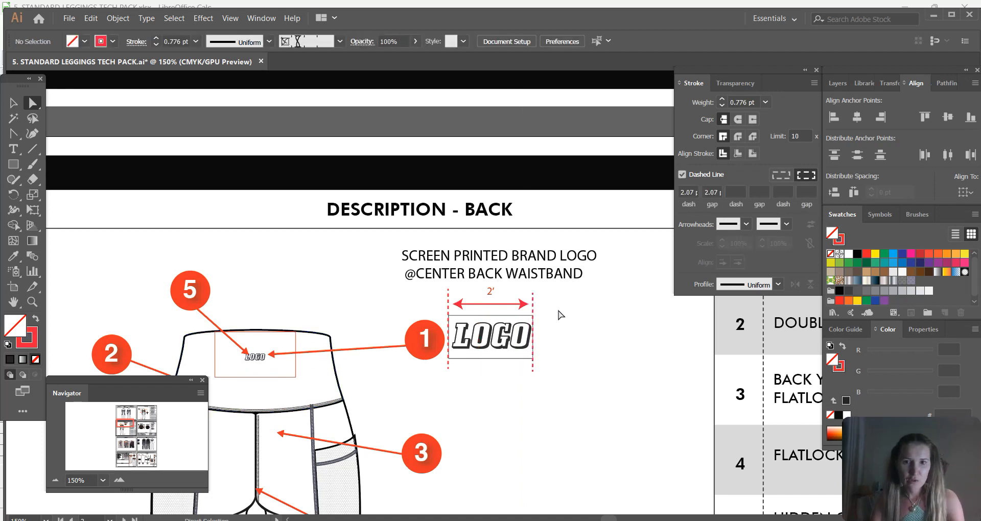
{"action": "left_click", "coordinate": [530, 304]}
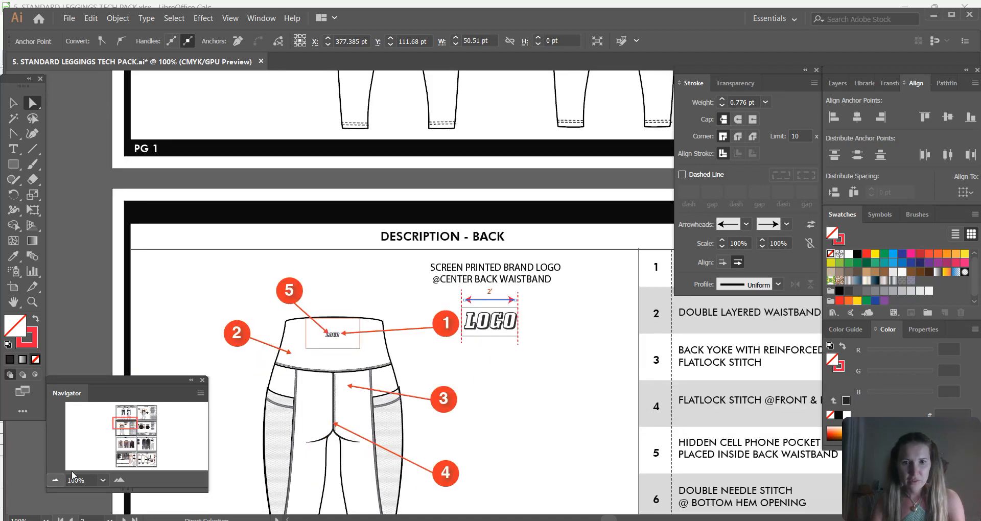
{"action": "left_click", "coordinate": [55, 480]}
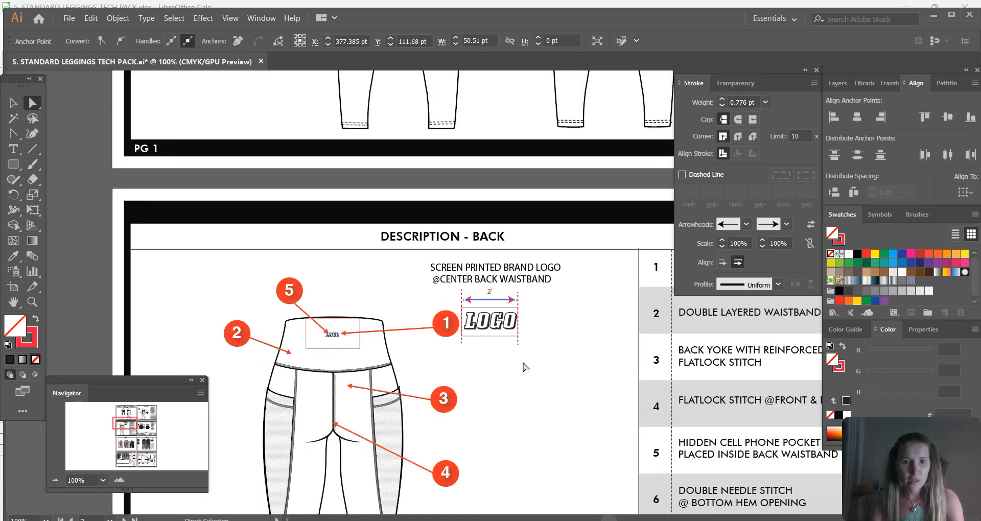
Step: Move callout 3's arrow tip up onto the waistband seam of the back leggings sketch and clear the selection
{"action": "left_click", "coordinate": [132, 426]}
{"action": "left_click_drag", "start_coordinate": [132, 426], "coordinate": [129, 425]}
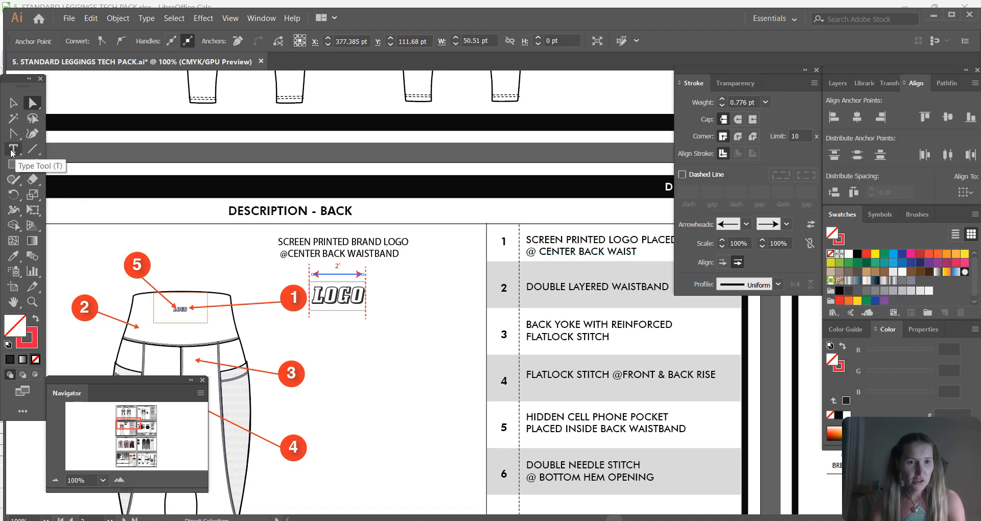
{"action": "scroll", "coordinate": [290, 294], "scroll_direction": "down", "scroll_amount": 1}
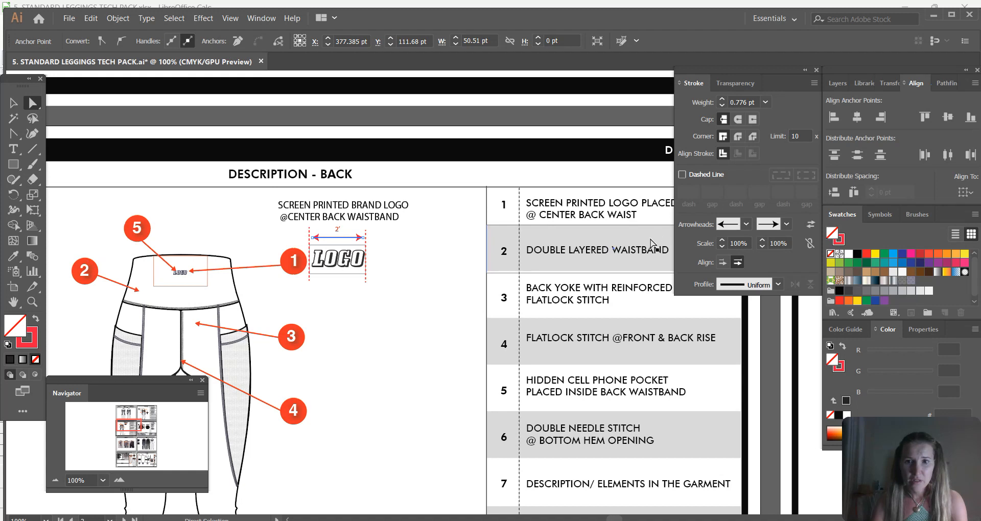
{"action": "left_click", "coordinate": [602, 259]}
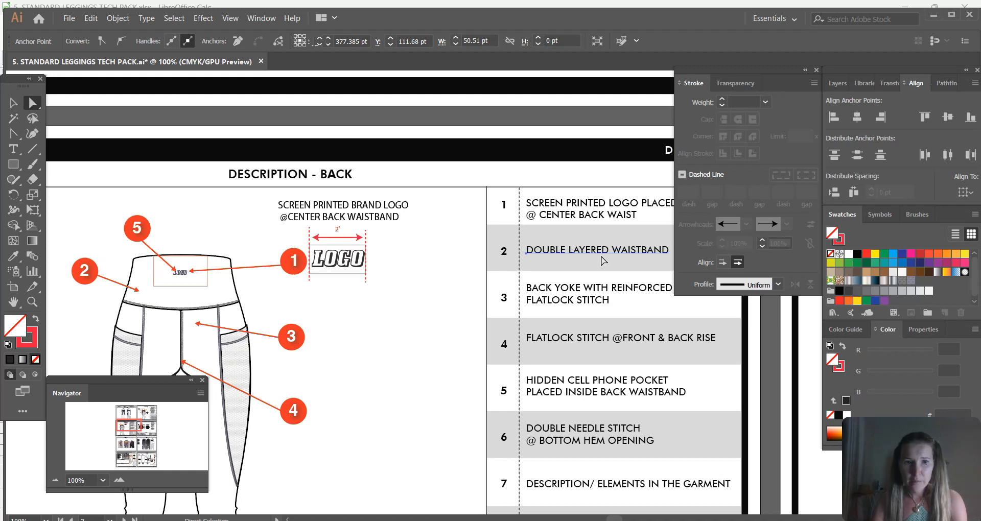
{"action": "left_click", "coordinate": [198, 240]}
{"action": "scroll", "coordinate": [366, 300], "scroll_direction": "down", "scroll_amount": 1}
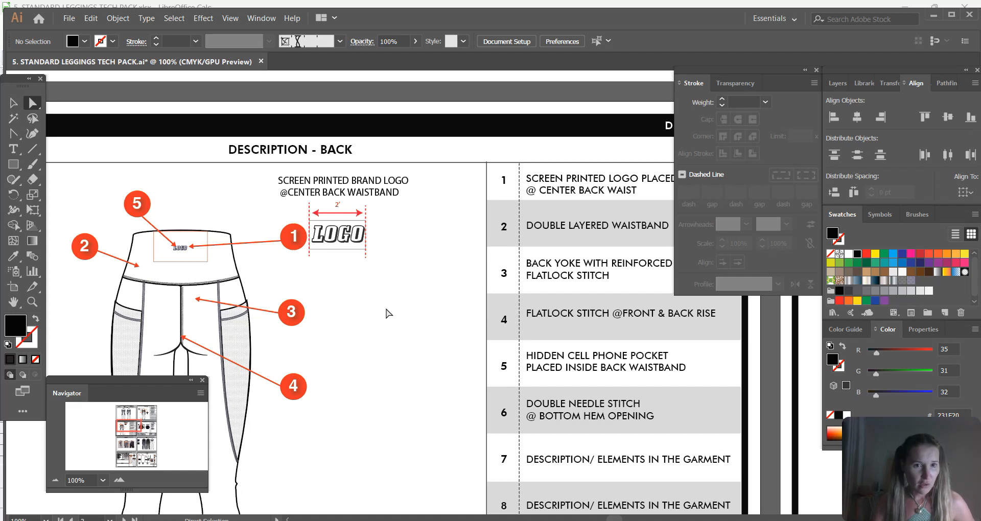
{"action": "key", "text": "v"}
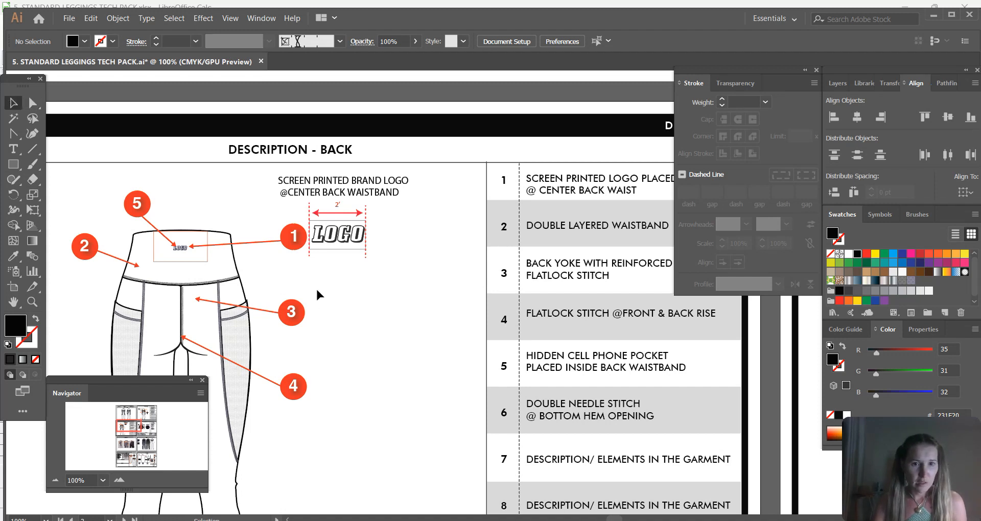
{"action": "key", "text": "a"}
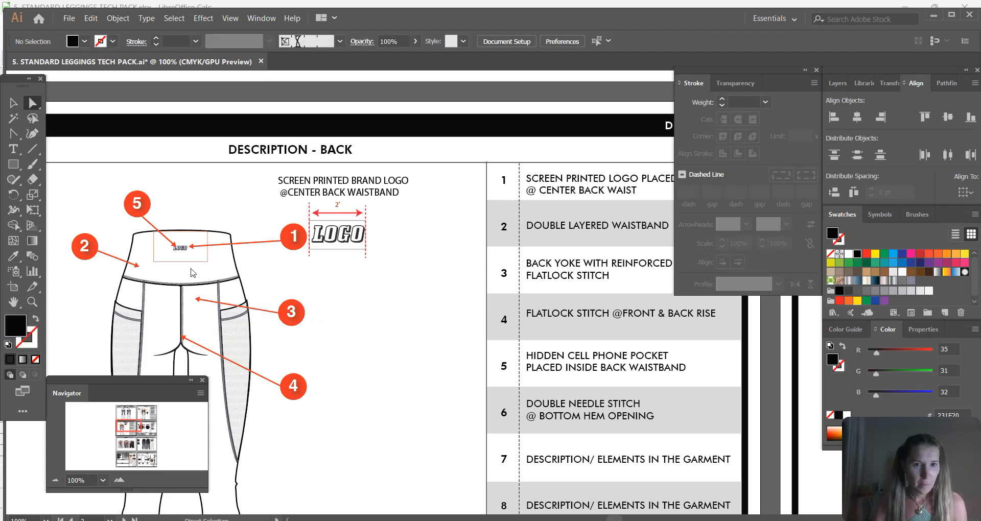
{"action": "left_click", "coordinate": [196, 300]}
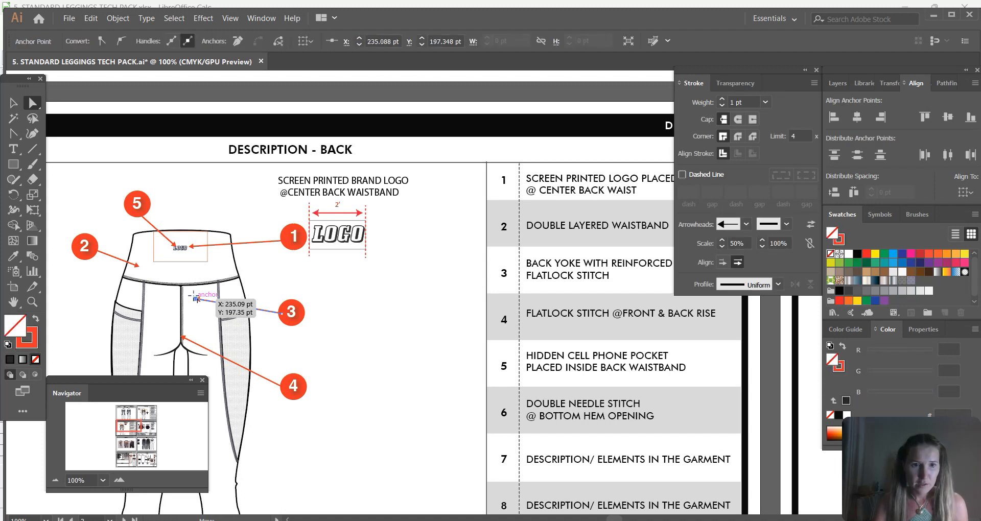
{"action": "left_click_drag", "start_coordinate": [196, 301], "coordinate": [190, 284]}
{"action": "left_click", "coordinate": [357, 295]}
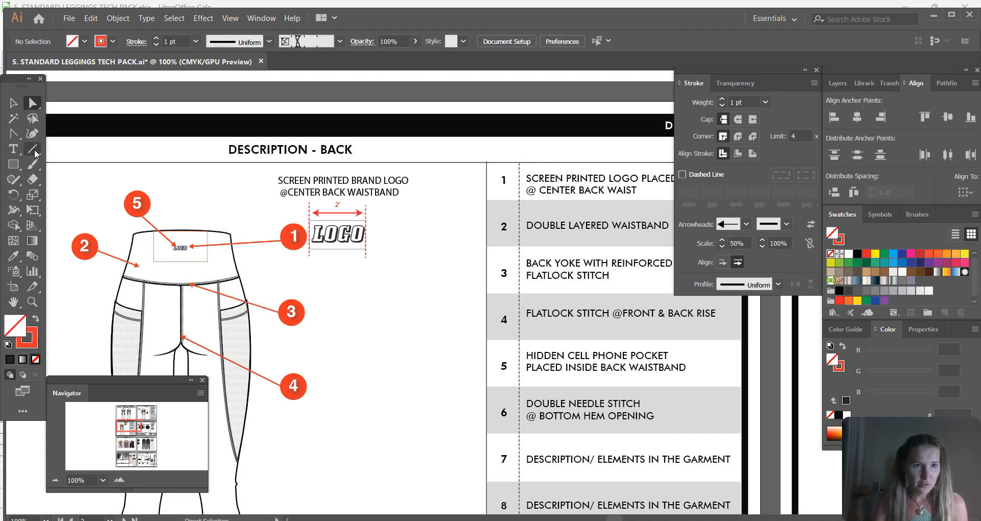
{"action": "key", "text": "t"}
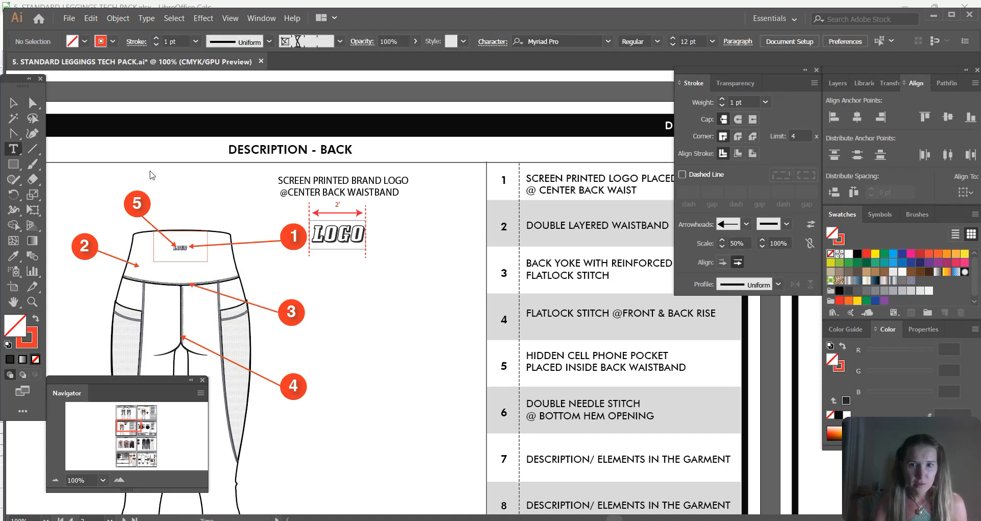
{"action": "triple_click", "coordinate": [563, 262]}
{"action": "type", "text": "REI"}
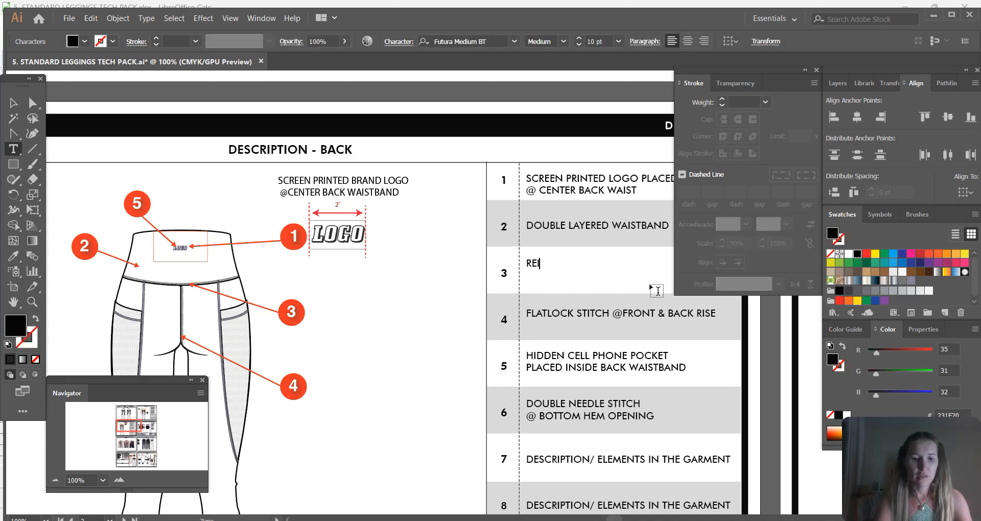
{"action": "type", "text": "NFORCED FLATLOCK STITCH"}
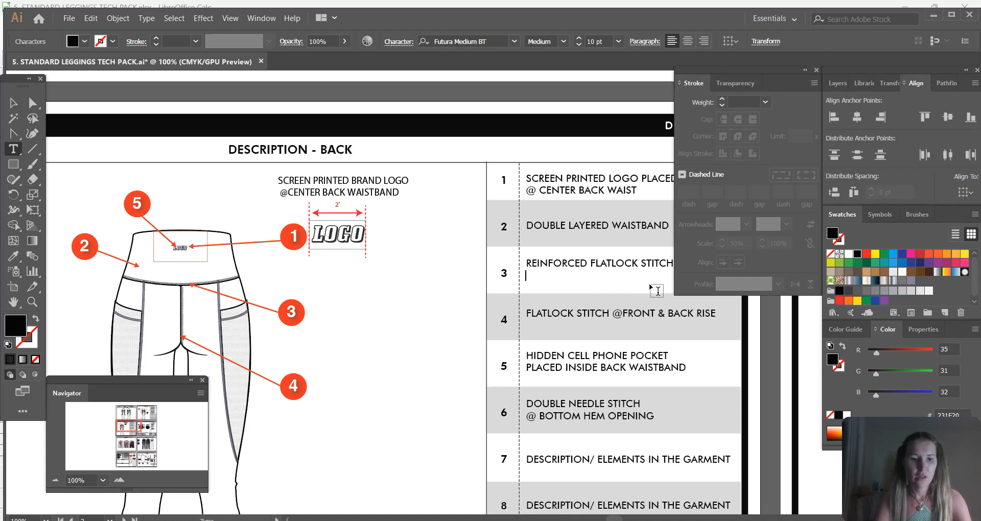
{"action": "type", "text": " @WAISTBNAD SEAM"}
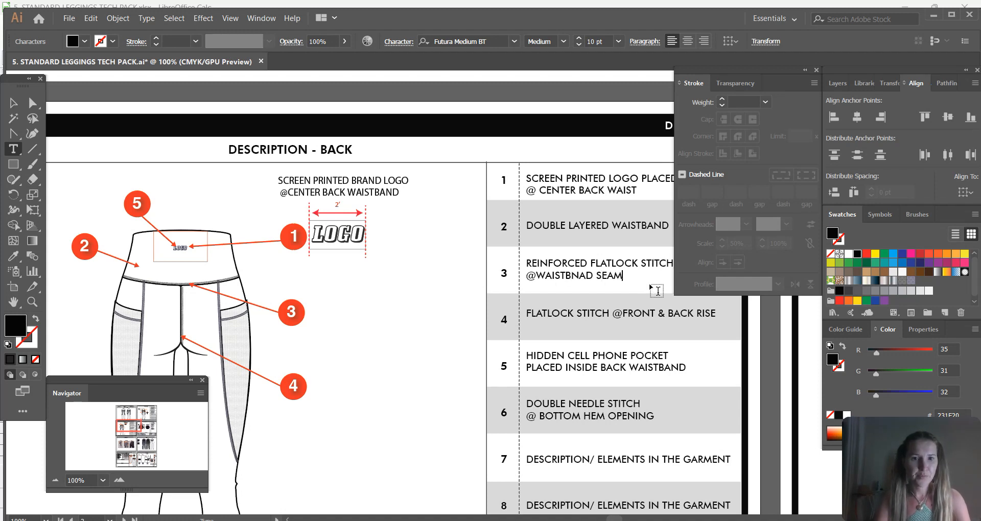
{"action": "scroll", "coordinate": [441, 230], "scroll_direction": "down", "scroll_amount": 1}
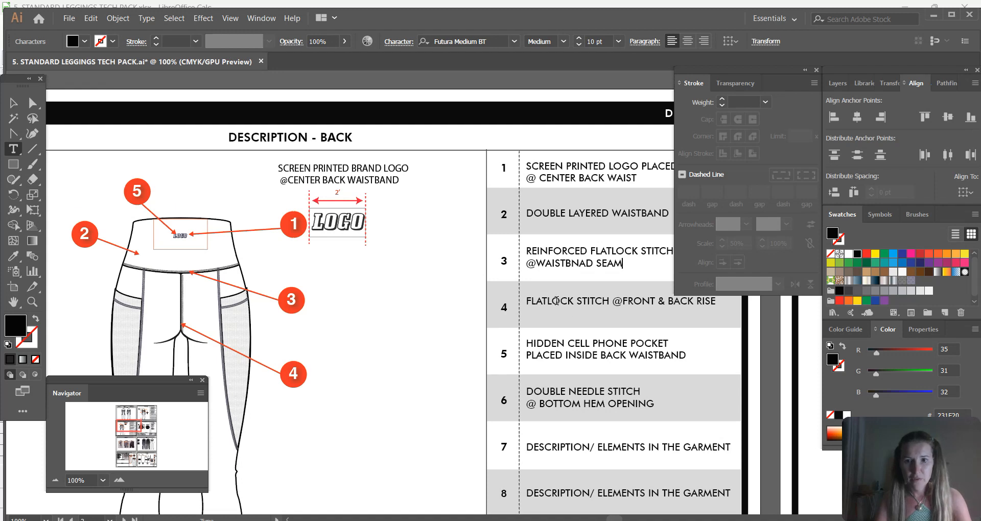
{"action": "scroll", "coordinate": [631, 300], "scroll_direction": "up", "scroll_amount": 1}
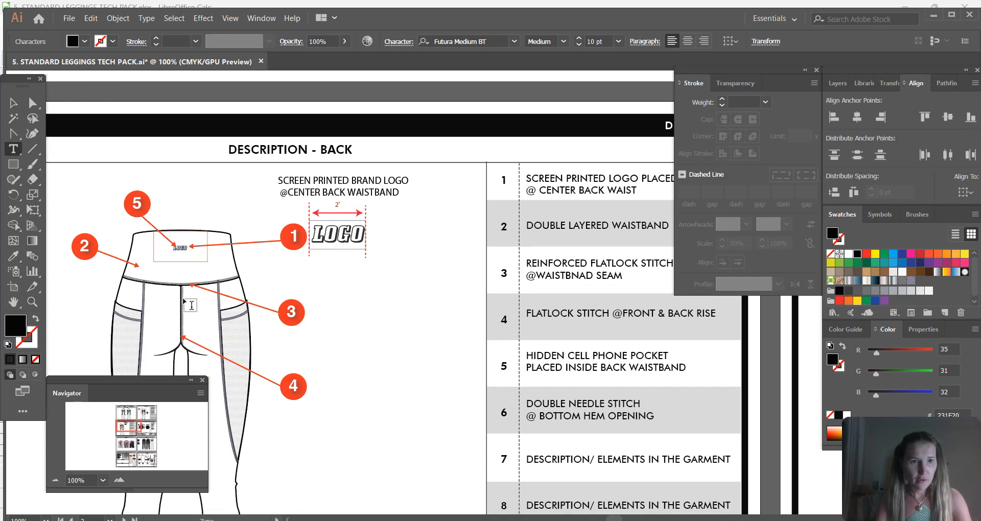
{"action": "left_click", "coordinate": [32, 103]}
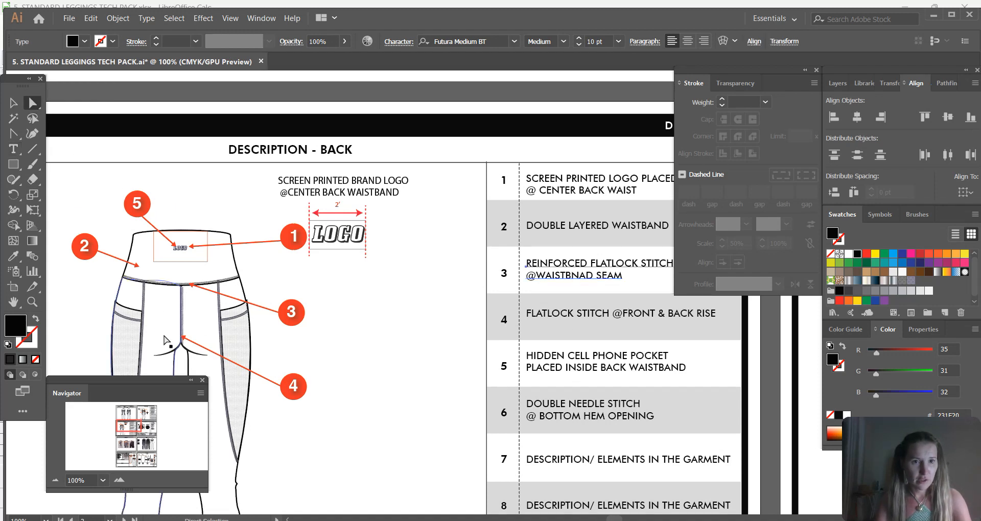
{"action": "left_click", "coordinate": [182, 287]}
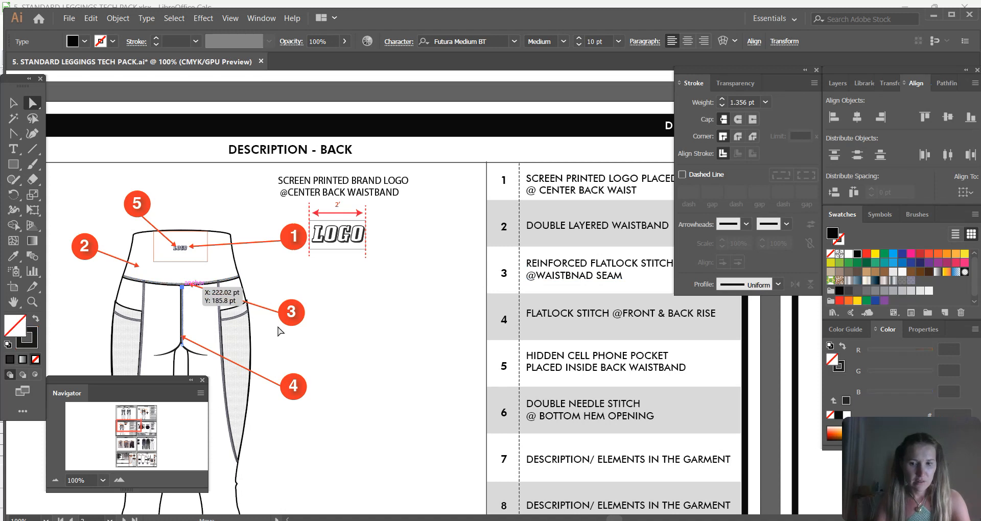
{"action": "left_click", "coordinate": [356, 357]}
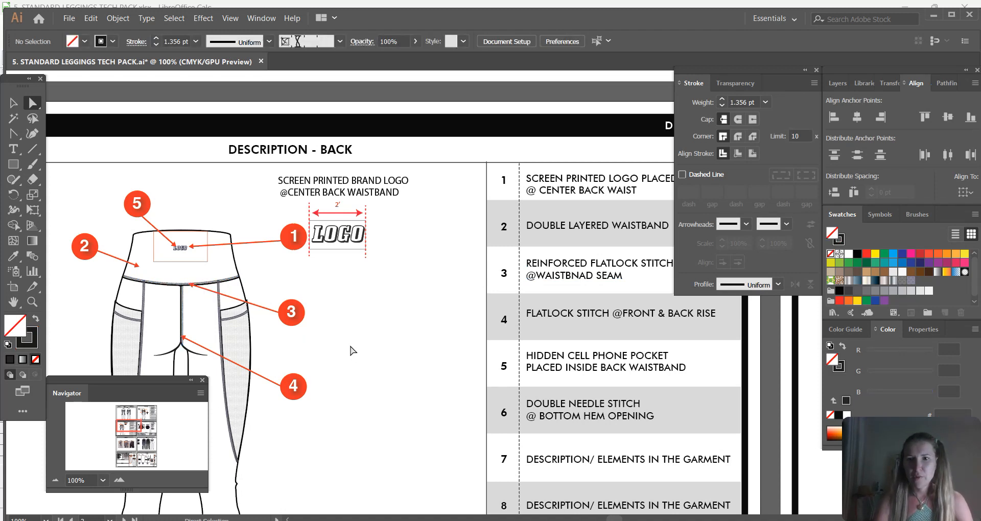
Step: Shift callout 5 with its arrow outward so the tip touches the left edge of the hidden-pocket rectangle
{"action": "scroll", "coordinate": [389, 302], "scroll_direction": "down", "scroll_amount": 1}
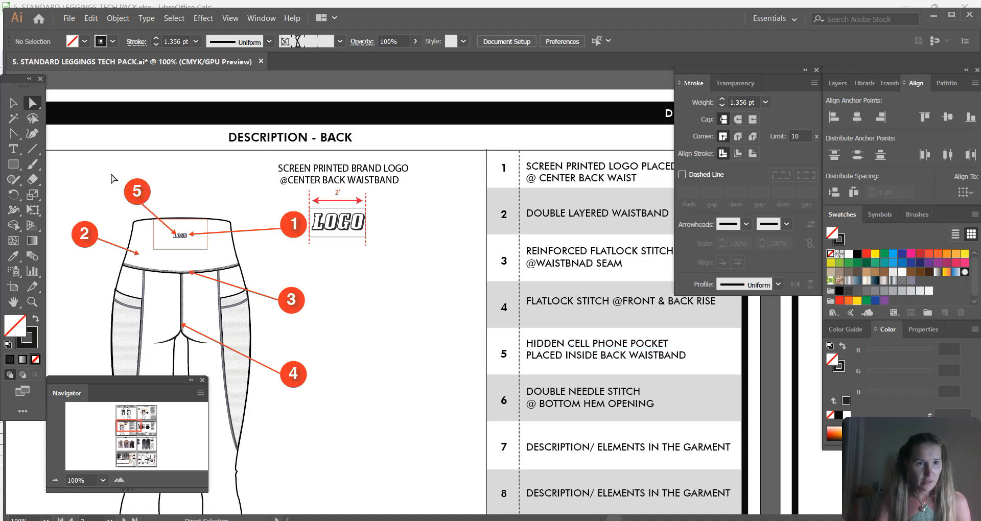
{"action": "left_click", "coordinate": [14, 104]}
{"action": "left_click_drag", "start_coordinate": [107, 171], "coordinate": [189, 236]}
{"action": "left_click_drag", "start_coordinate": [138, 198], "coordinate": [107, 192]}
{"action": "left_click", "coordinate": [152, 205]}
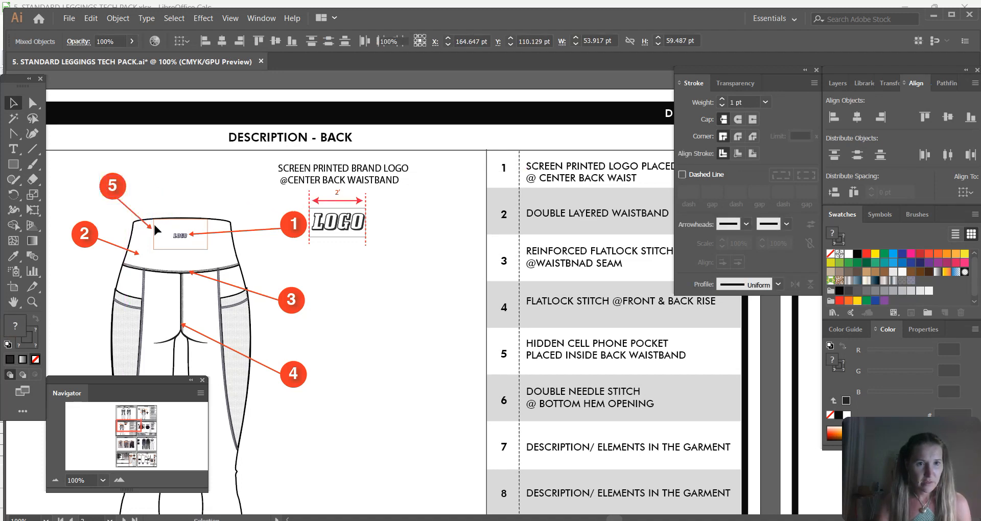
{"action": "left_click", "coordinate": [156, 236]}
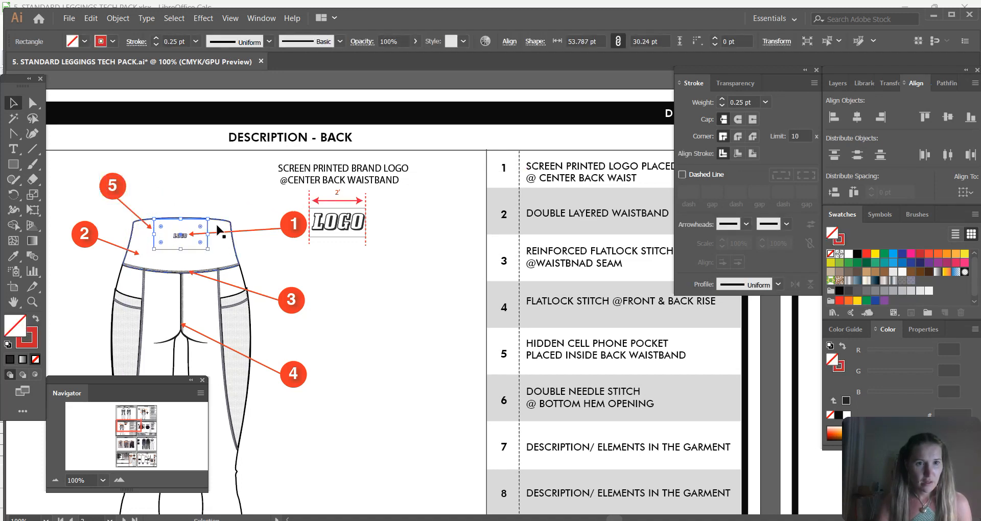
{"action": "left_click_drag", "start_coordinate": [175, 179], "coordinate": [114, 198]}
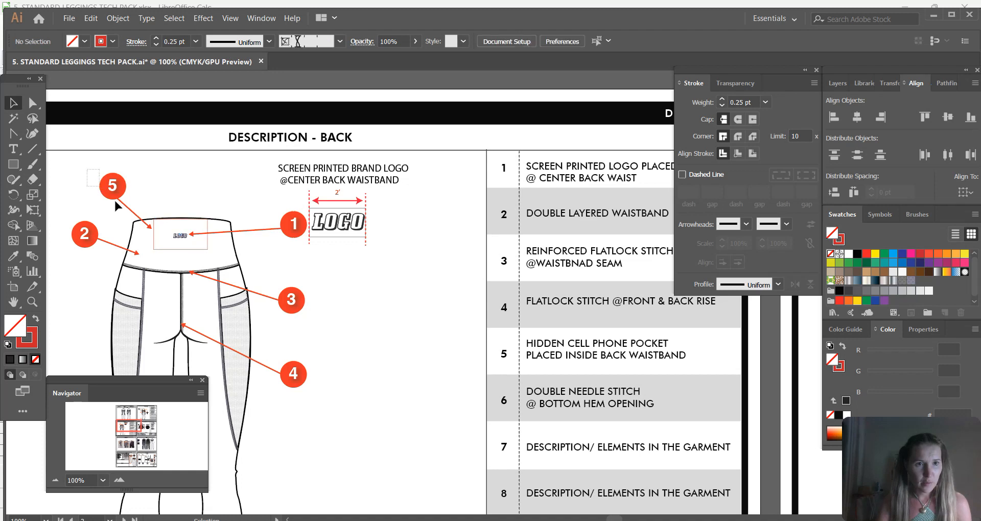
{"action": "key", "text": "Right"}
{"action": "key", "text": "Up"}
{"action": "key", "text": "Up"}
{"action": "key", "text": "Up"}
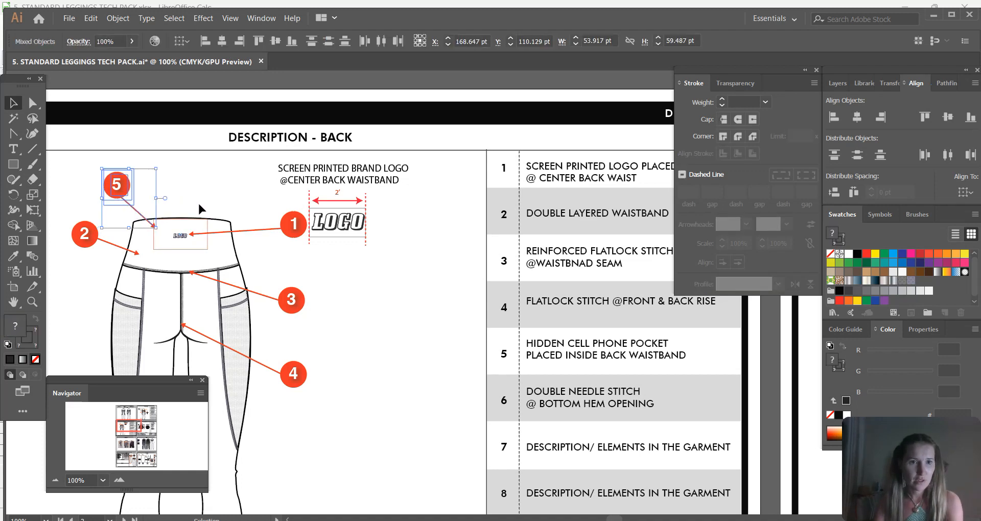
{"action": "left_click", "coordinate": [315, 275]}
Step: Duplicate callout 2 with its arrow and place the copy so it points at the left mesh side pocket
{"action": "scroll", "coordinate": [378, 298], "scroll_direction": "down", "scroll_amount": 2}
{"action": "scroll", "coordinate": [379, 300], "scroll_direction": "down", "scroll_amount": 4}
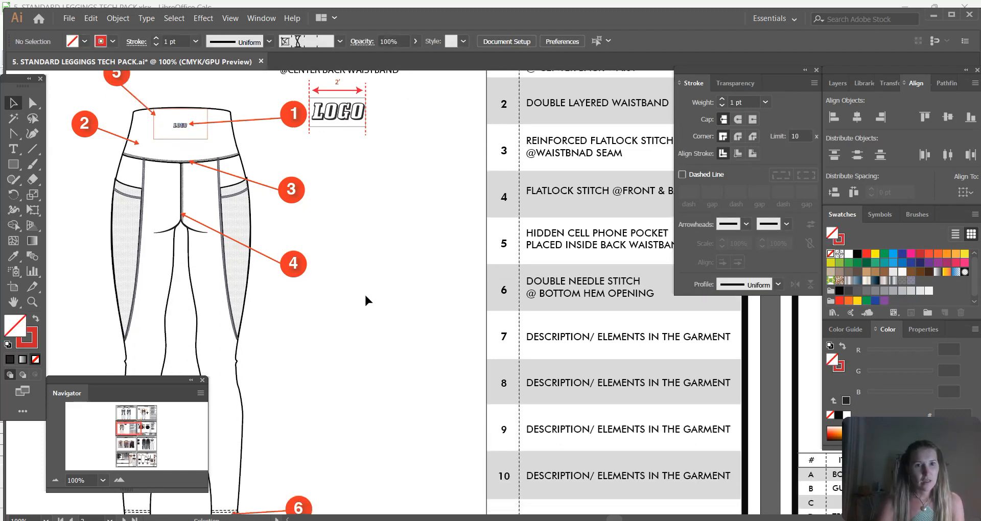
{"action": "left_click_drag", "start_coordinate": [128, 431], "coordinate": [124, 428]}
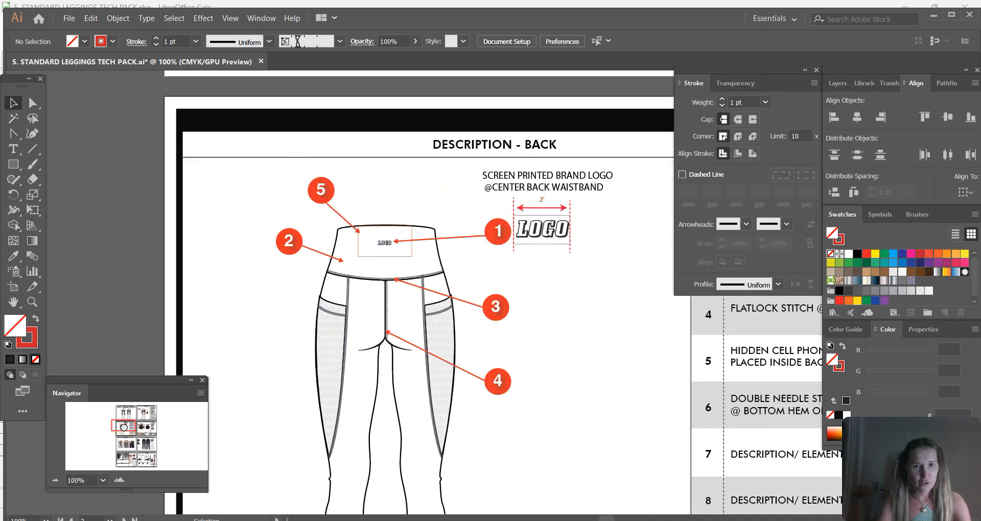
{"action": "left_click_drag", "start_coordinate": [261, 232], "coordinate": [311, 262]}
{"action": "key", "text": "ctrl+c"}
{"action": "key", "text": "ctrl+v"}
{"action": "left_click_drag", "start_coordinate": [467, 291], "coordinate": [271, 330]}
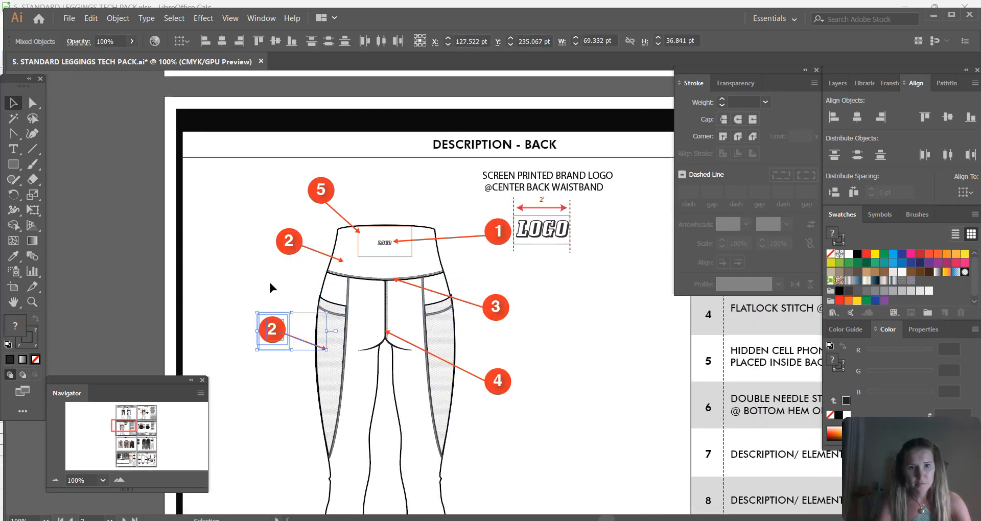
{"action": "left_click", "coordinate": [269, 281]}
Step: Renumber the duplicated callout at the mesh side pocket as 7
{"action": "scroll", "coordinate": [345, 327], "scroll_direction": "down", "scroll_amount": 1}
{"action": "left_click_drag", "start_coordinate": [124, 428], "coordinate": [124, 428]}
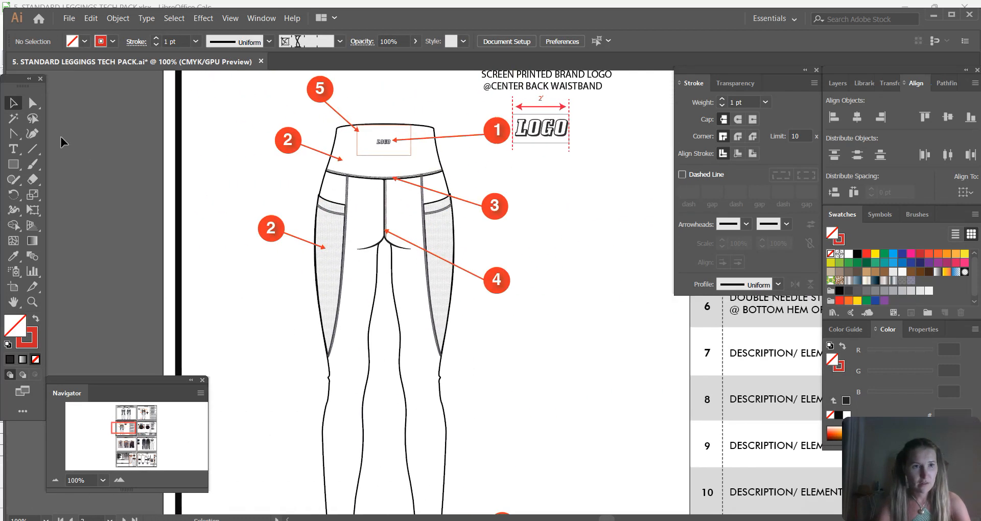
{"action": "left_click", "coordinate": [18, 148]}
{"action": "double_click", "coordinate": [270, 229]}
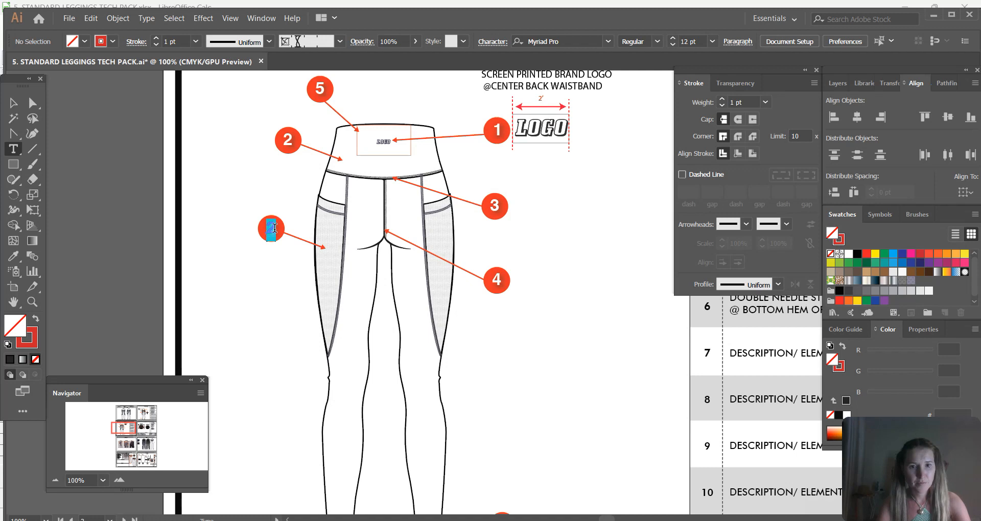
{"action": "type", "text": "7"}
Step: Replace back description 7 with the two-line text "SIDE SEAM MESH POCKETS WITH REINFORCED FLATLOCK STITCH" and deselect it
{"action": "left_click_drag", "start_coordinate": [132, 427], "coordinate": [144, 427]}
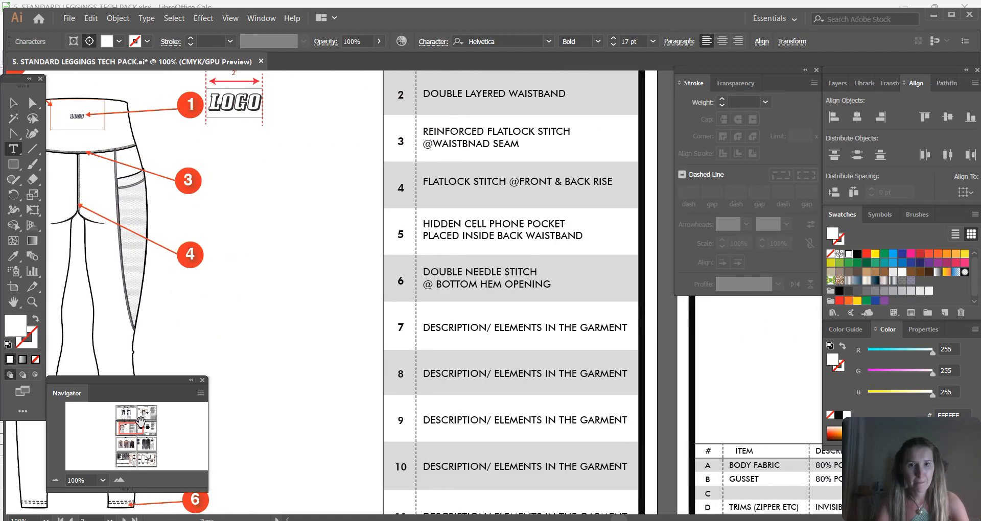
{"action": "scroll", "coordinate": [233, 343], "scroll_direction": "down", "scroll_amount": 5}
{"action": "scroll", "coordinate": [346, 219], "scroll_direction": "up", "scroll_amount": 3}
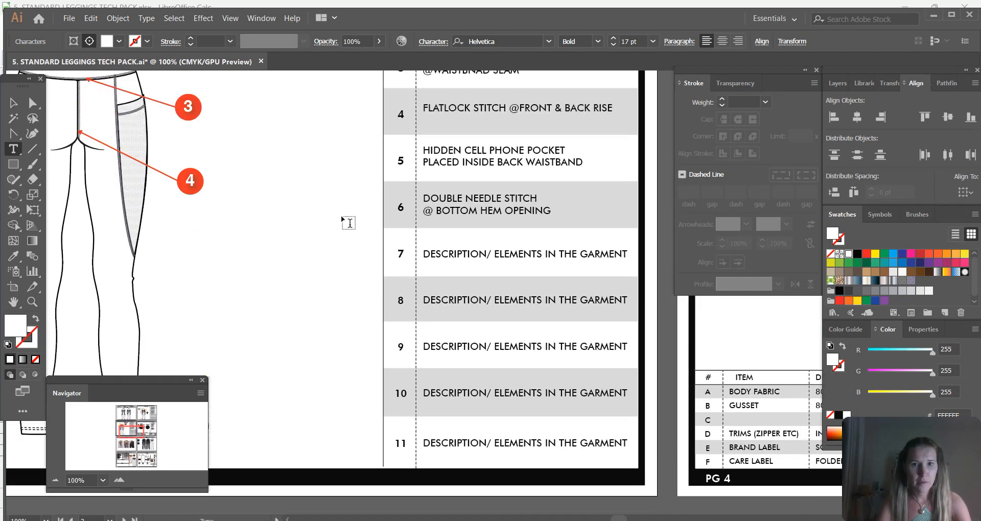
{"action": "left_click_drag", "start_coordinate": [424, 267], "coordinate": [630, 268]}
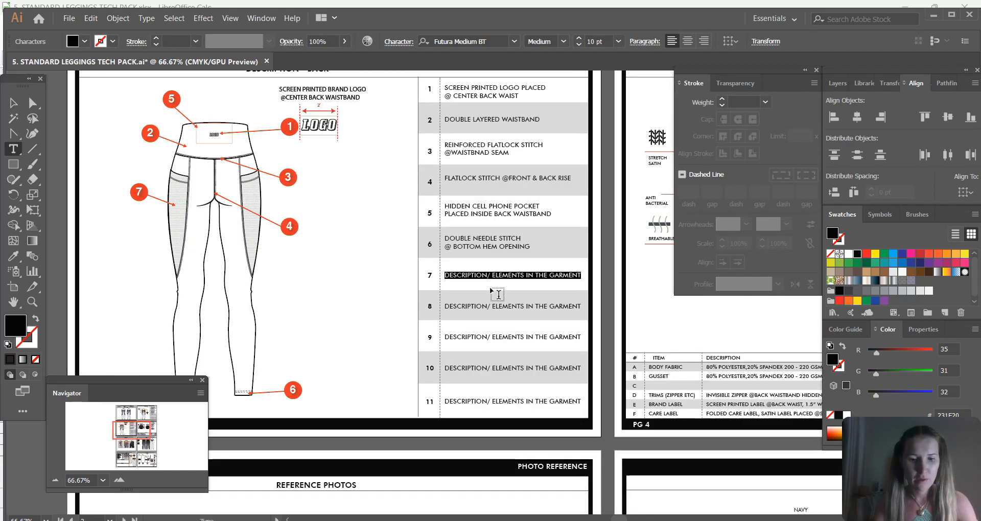
{"action": "type", "text": "SIDE SEAM MESH"}
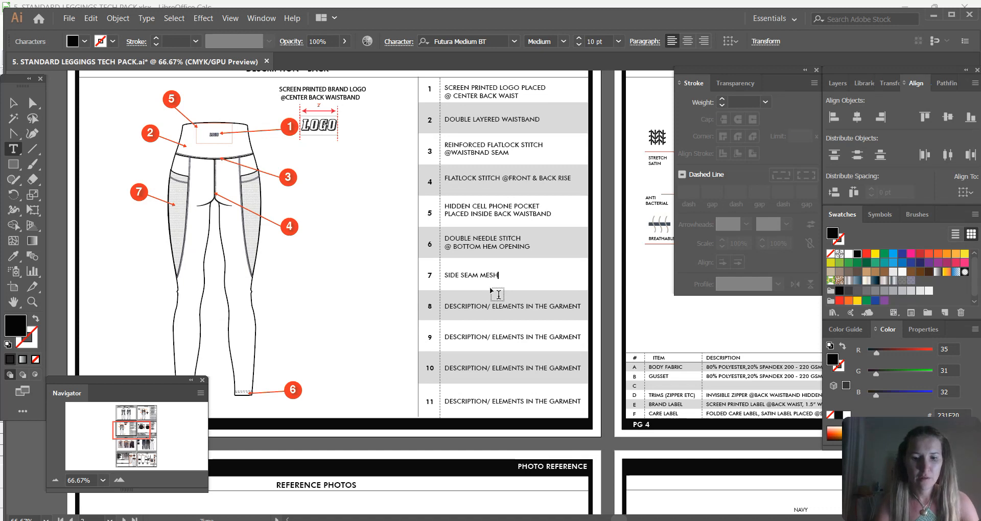
{"action": "type", "text": "POCKETS WITH REINFORCE"}
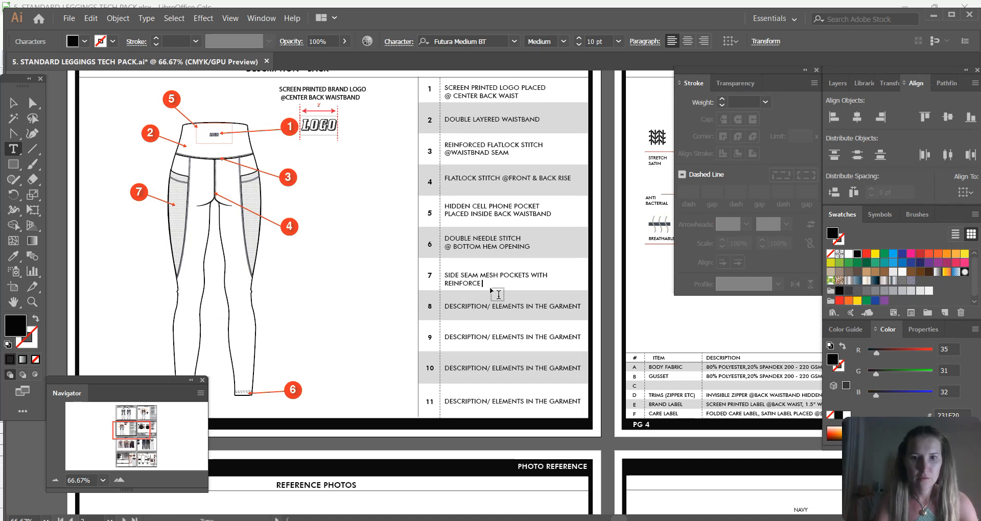
{"action": "type", "text": "D FLATLOCK STITCH"}
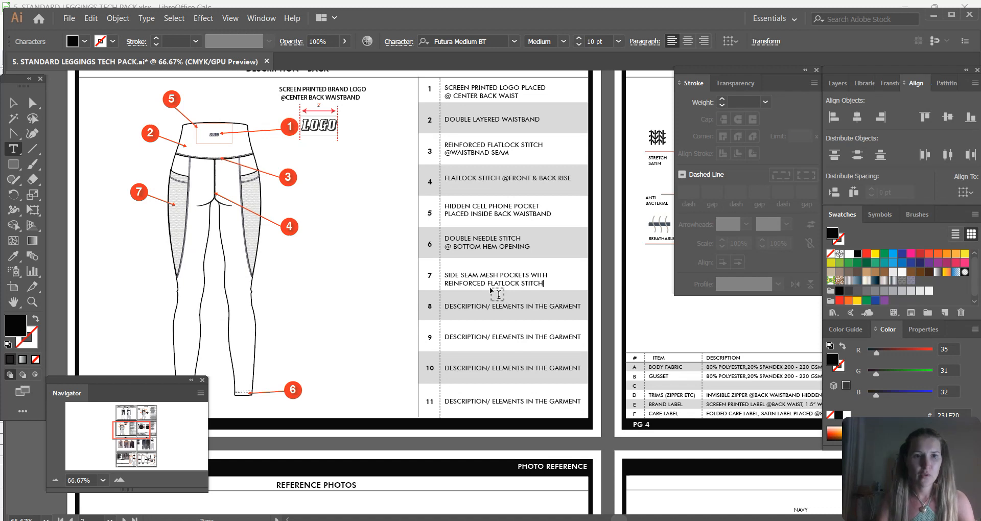
{"action": "left_click", "coordinate": [14, 104]}
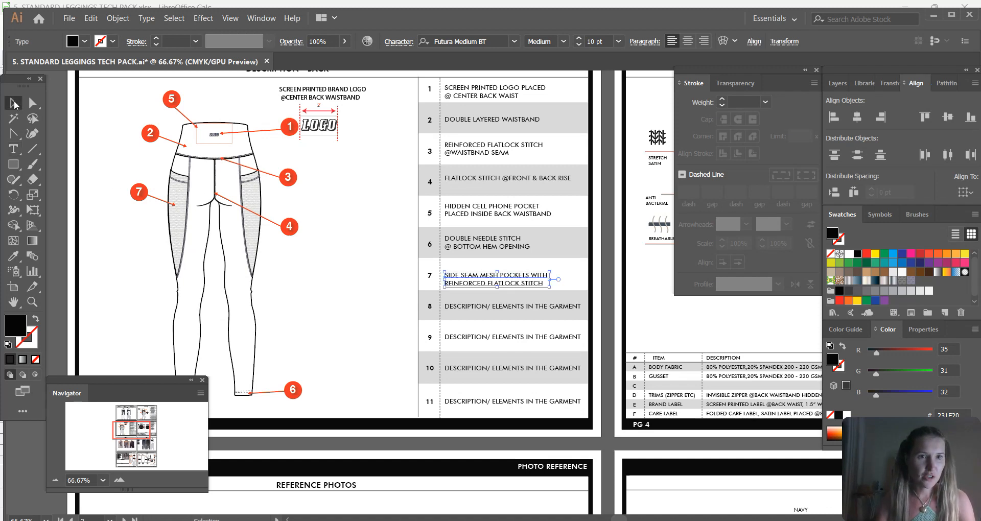
{"action": "left_click", "coordinate": [248, 149]}
{"action": "left_click", "coordinate": [287, 141]}
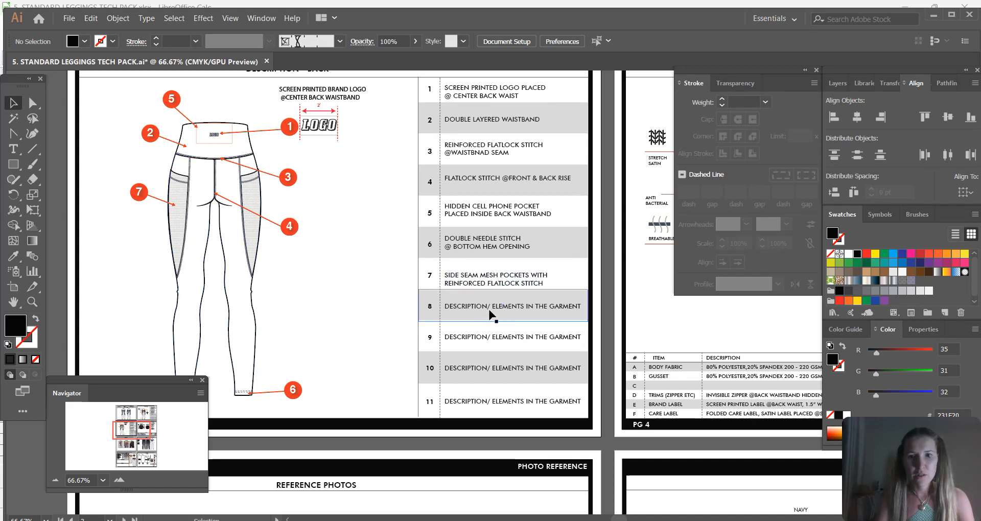
{"action": "left_click", "coordinate": [549, 306]}
{"action": "left_click", "coordinate": [405, 295]}
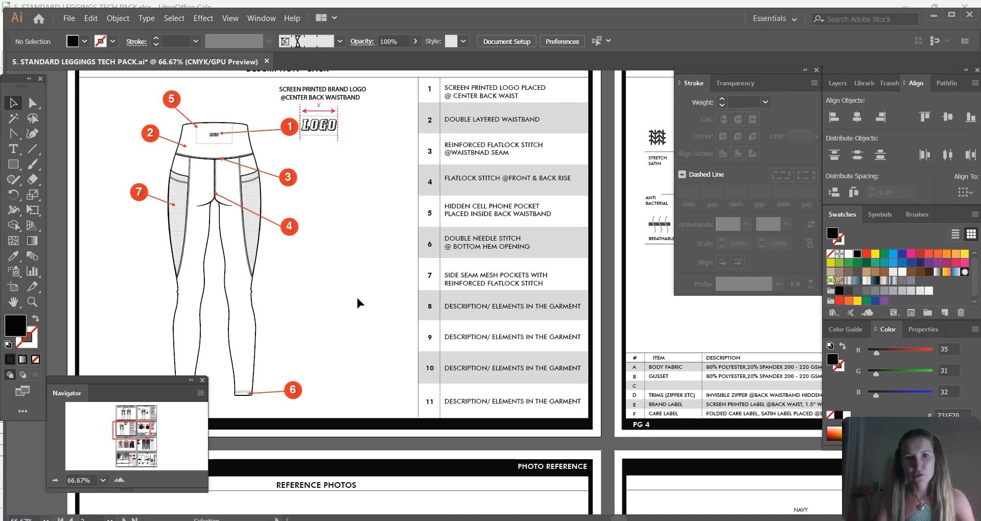
{"action": "scroll", "coordinate": [335, 266], "scroll_direction": "up", "scroll_amount": 2}
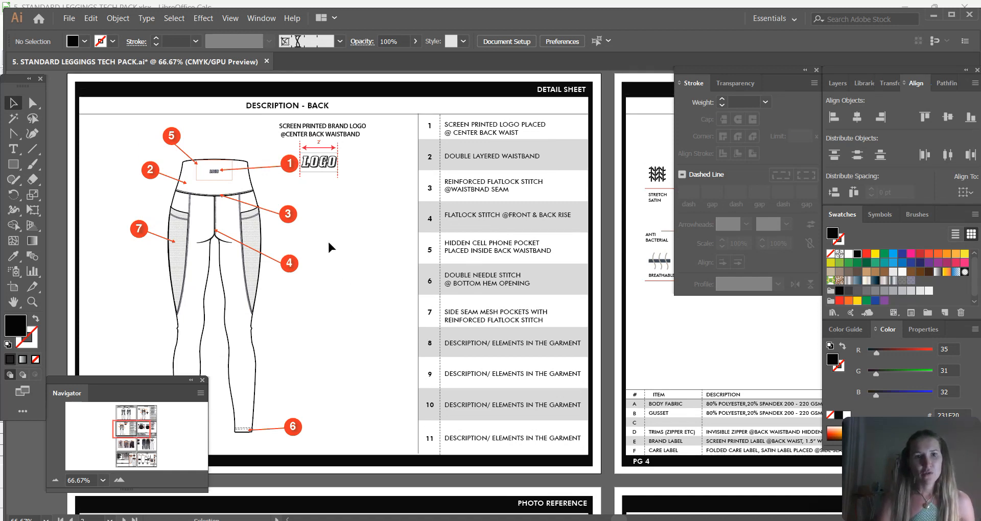
{"action": "left_click", "coordinate": [190, 217]}
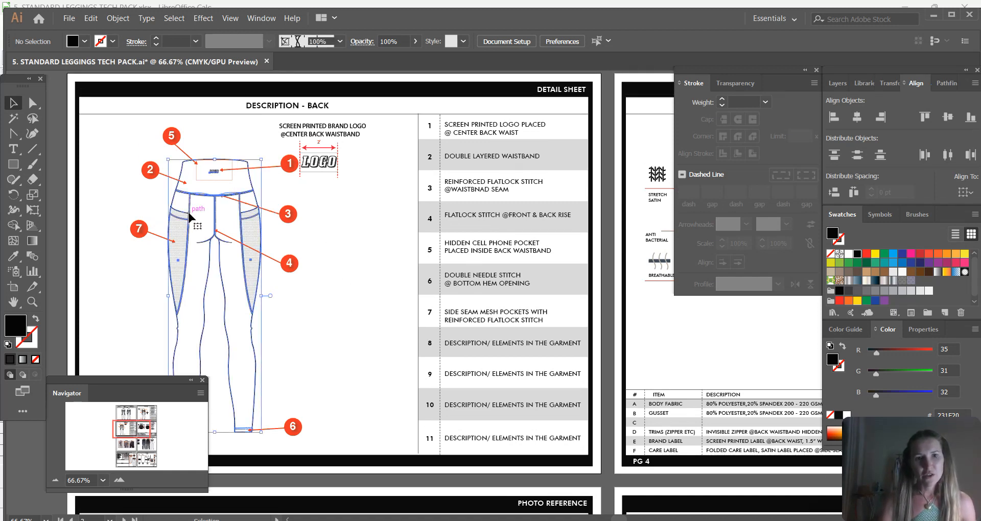
{"action": "left_click", "coordinate": [366, 279]}
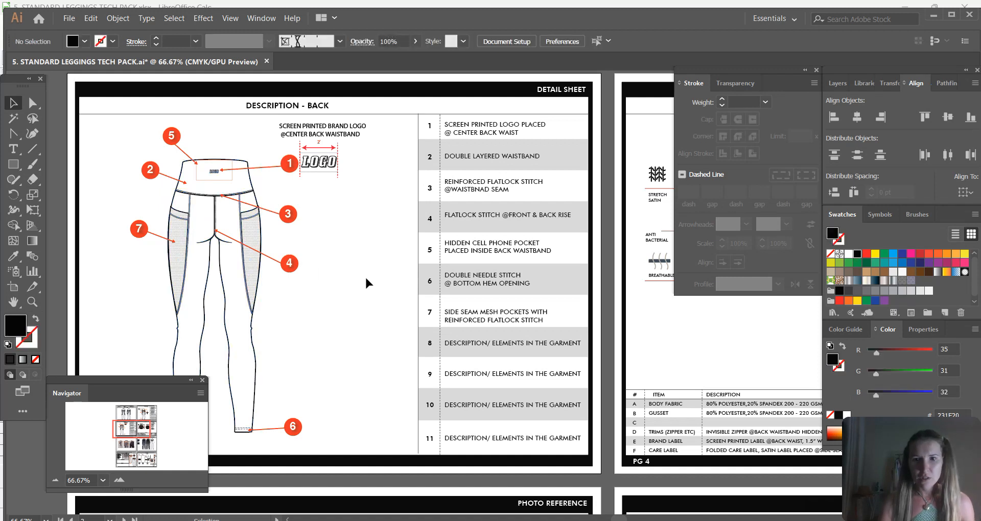
Step: Nudge back description 7 slightly upward so it sits evenly in its row, and deselect it
{"action": "left_click", "coordinate": [498, 316]}
{"action": "key", "text": "Up"}
{"action": "key", "text": "Up"}
{"action": "key", "text": "Up"}
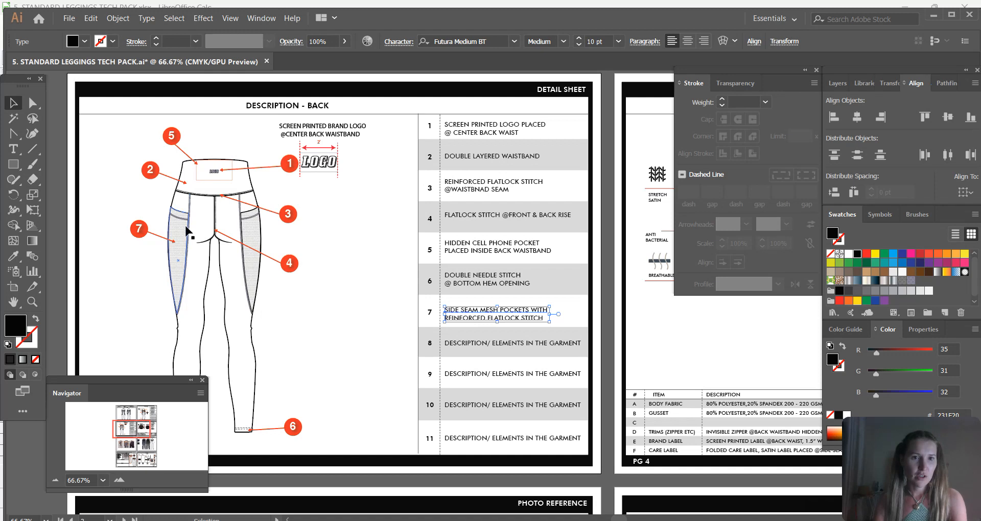
{"action": "key", "text": "Up"}
{"action": "key", "text": "Up"}
{"action": "key", "text": "Up"}
{"action": "left_click", "coordinate": [322, 308]}
Step: Lock the white and black background rectangles of the Fabric Specs page
{"action": "left_click_drag", "start_coordinate": [127, 430], "coordinate": [148, 430]}
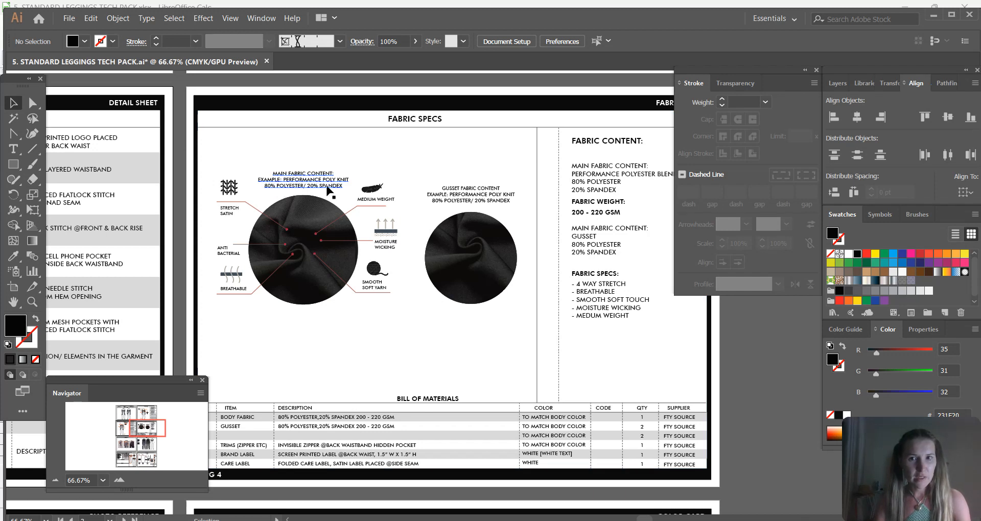
{"action": "left_click", "coordinate": [585, 340]}
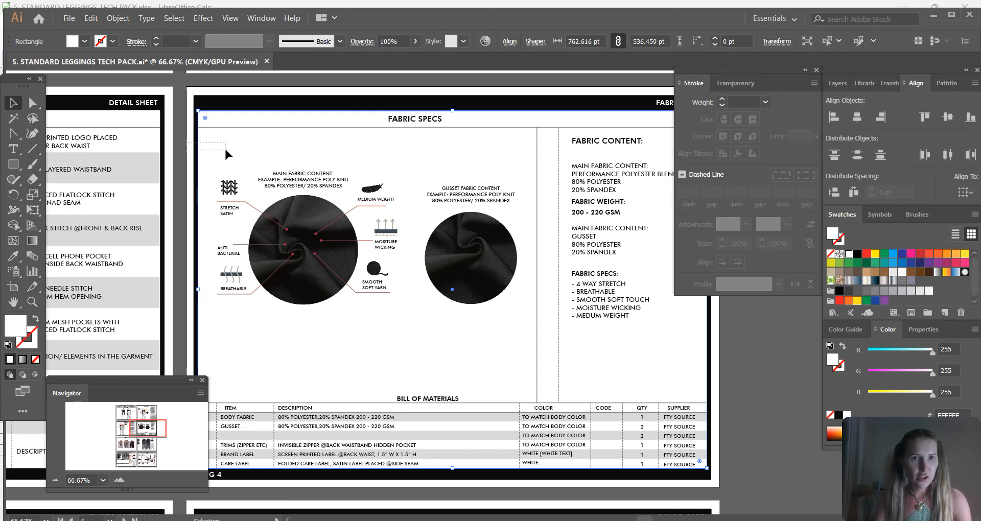
{"action": "left_click_drag", "start_coordinate": [187, 143], "coordinate": [225, 150]}
{"action": "left_click", "coordinate": [118, 18]}
{"action": "mouse_move", "coordinate": [139, 93]}
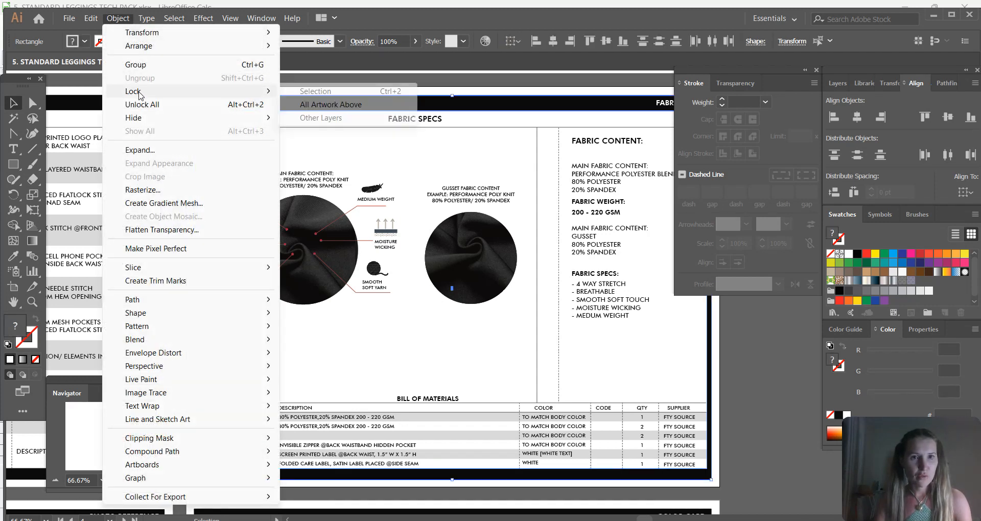
{"action": "left_click", "coordinate": [315, 91]}
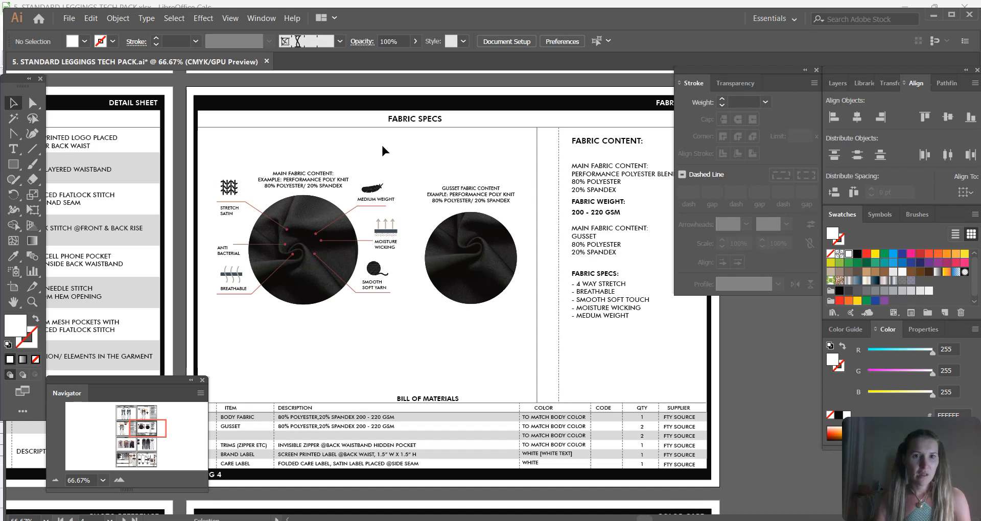
{"action": "left_click", "coordinate": [302, 185]}
{"action": "left_click", "coordinate": [387, 152]}
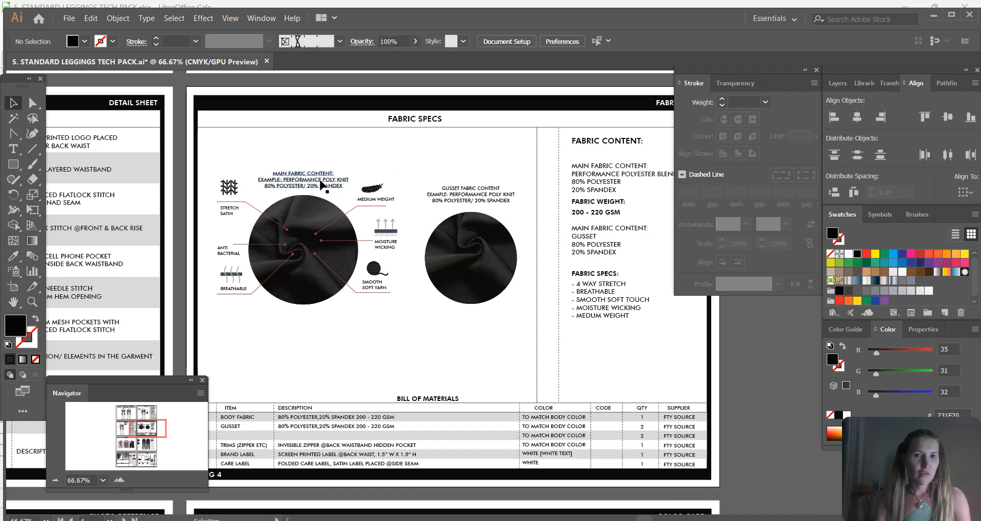
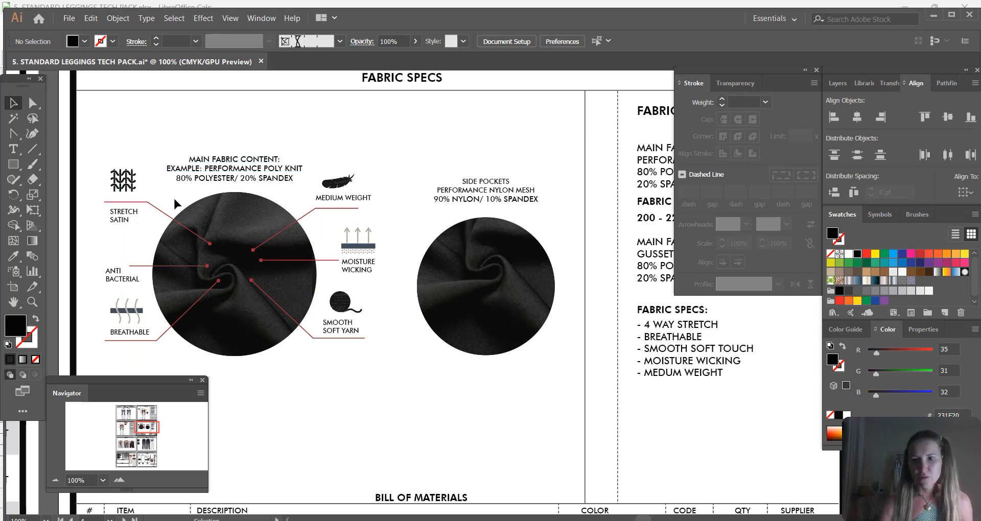
{"action": "scroll", "coordinate": [144, 259], "scroll_direction": "down", "scroll_amount": 5}
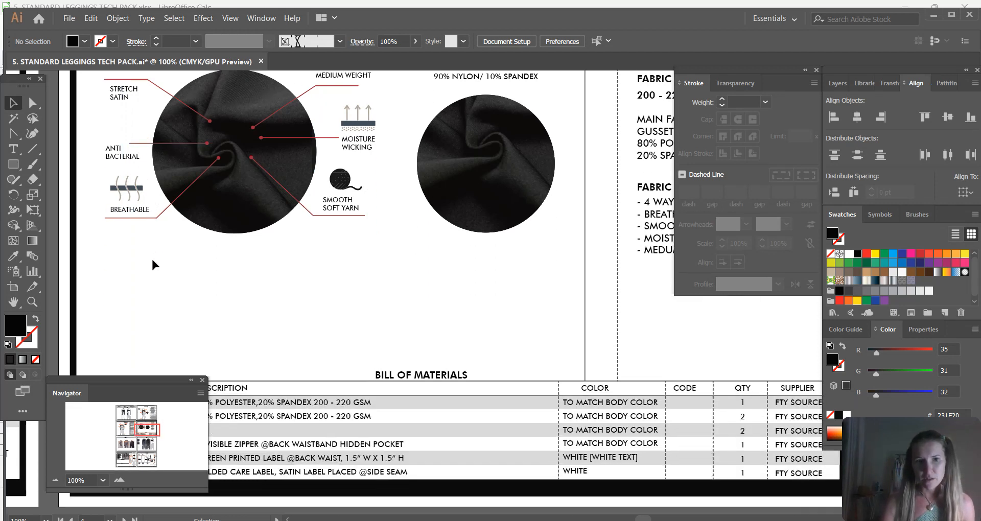
{"action": "scroll", "coordinate": [223, 286], "scroll_direction": "up", "scroll_amount": 3}
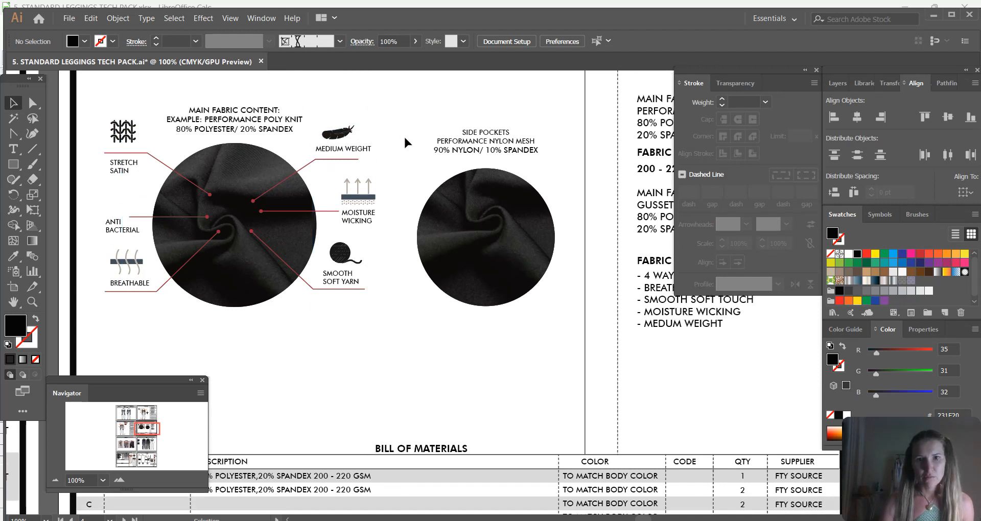
{"action": "scroll", "coordinate": [368, 199], "scroll_direction": "down", "scroll_amount": 2}
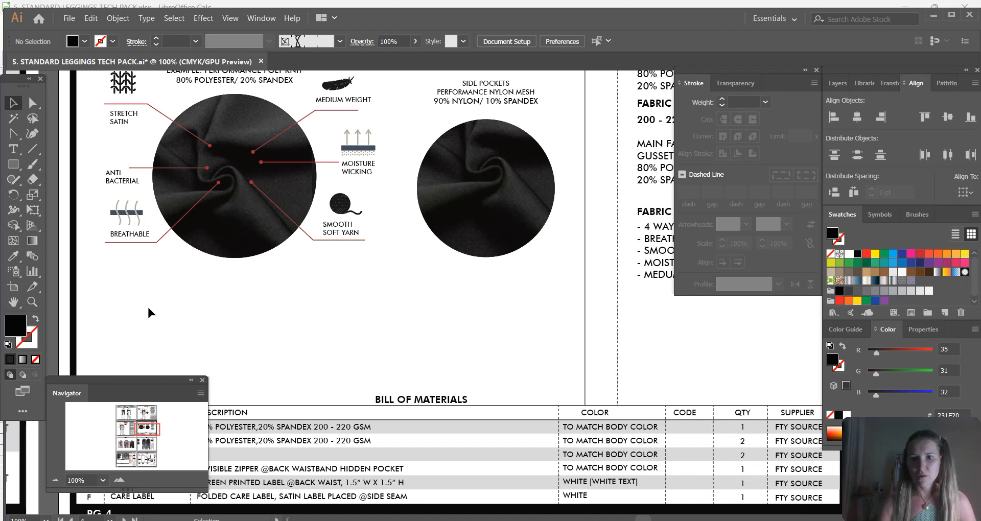
{"action": "scroll", "coordinate": [184, 289], "scroll_direction": "up", "scroll_amount": 2}
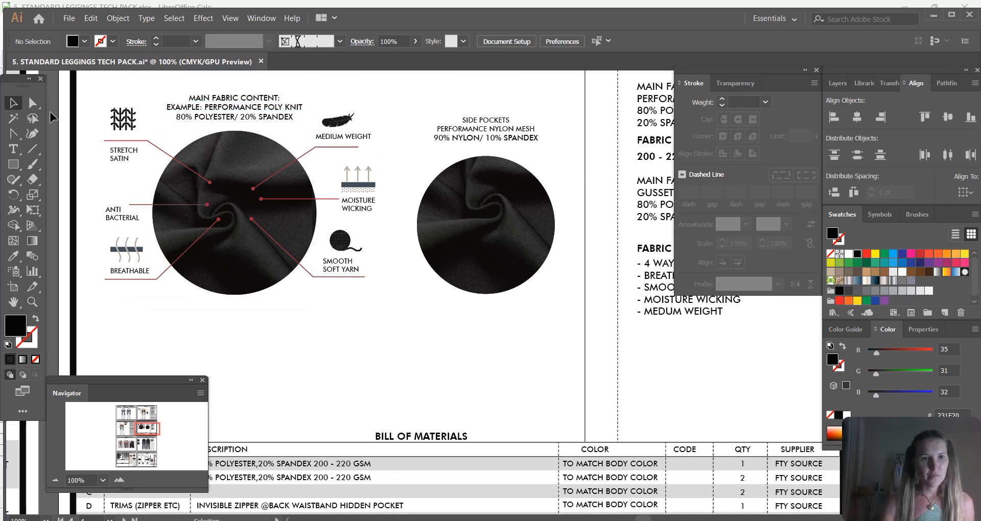
Step: Copy the gusset item and description texts from row B of the bill of materials into empty row C
{"action": "scroll", "coordinate": [97, 155], "scroll_direction": "down", "scroll_amount": 6}
{"action": "left_click", "coordinate": [12, 149]}
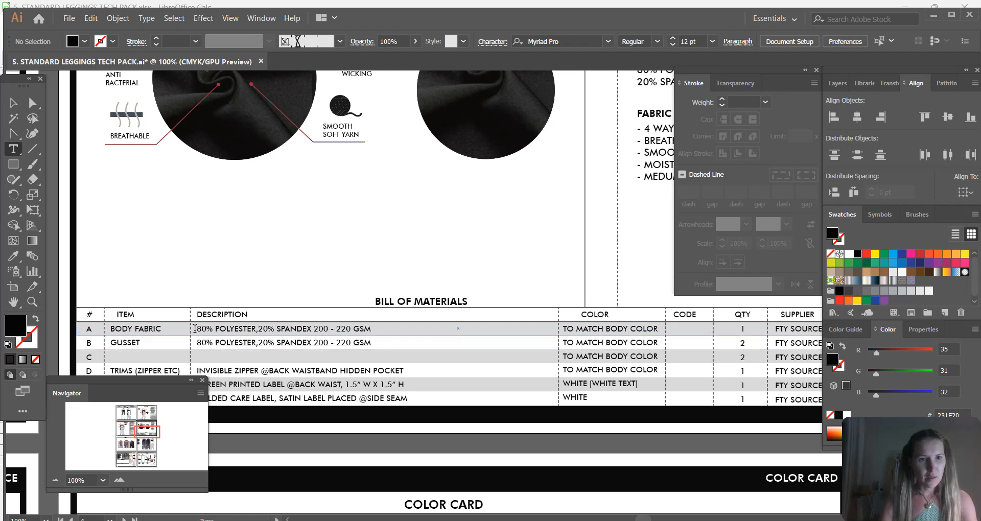
{"action": "scroll", "coordinate": [205, 337], "scroll_direction": "down", "scroll_amount": 1}
{"action": "left_click", "coordinate": [15, 102]}
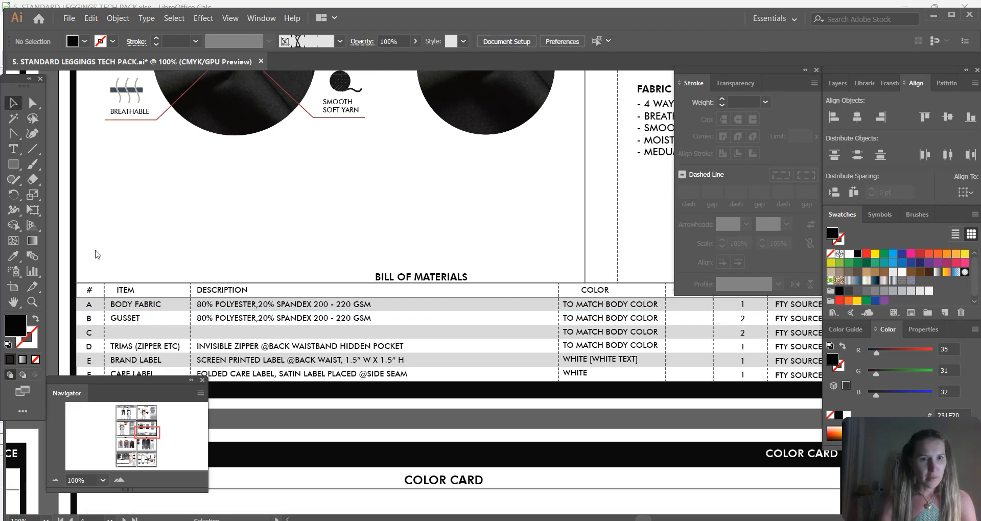
{"action": "left_click", "coordinate": [127, 320]}
{"action": "left_click", "coordinate": [230, 320], "text": "shift"}
{"action": "key", "text": "ctrl+c"}
{"action": "key", "text": "ctrl+v"}
{"action": "left_click_drag", "start_coordinate": [370, 295], "coordinate": [123, 332]}
{"action": "left_click", "coordinate": [147, 260]}
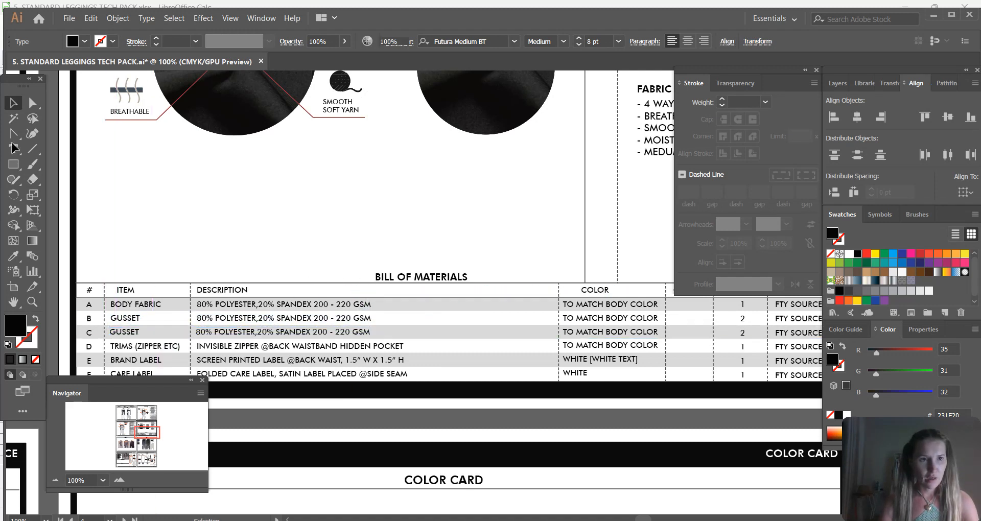
Step: Change the item text of bill of materials row C to "MESH POCKETS"
{"action": "left_click", "coordinate": [13, 149]}
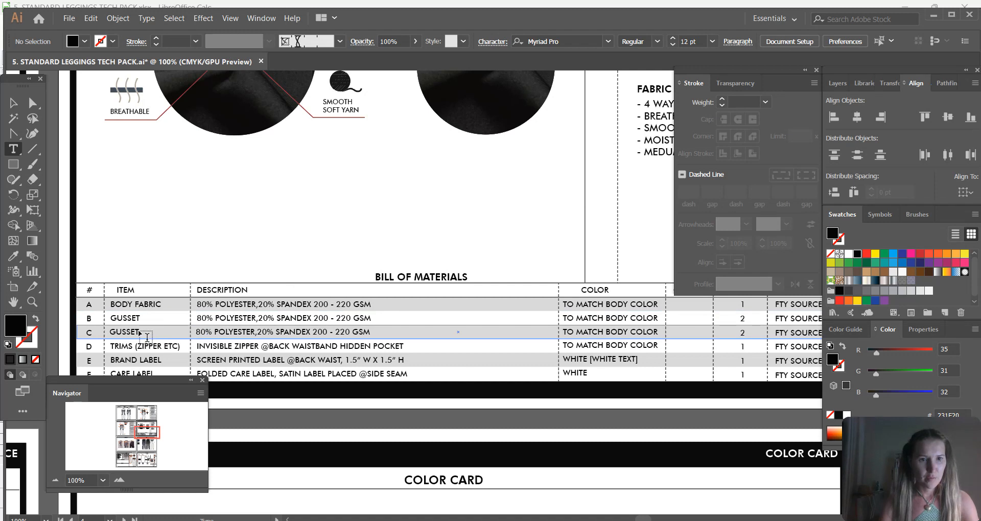
{"action": "left_click_drag", "start_coordinate": [147, 338], "coordinate": [77, 336]}
{"action": "type", "text": "MESH POCKETS"}
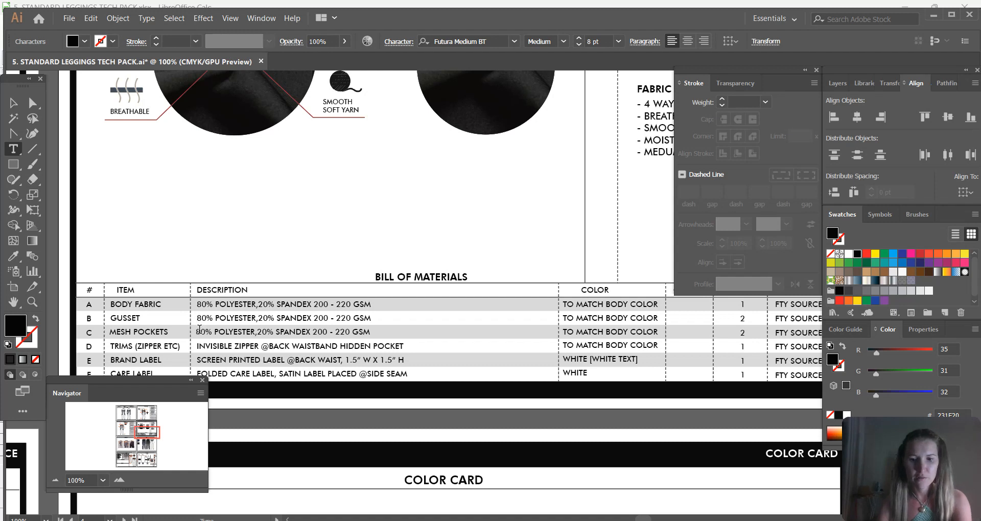
Step: Set the mesh pockets description in the bill of materials to "90% NYLON,10% SPANDEX 180 - 200 GSM"
{"action": "left_click_drag", "start_coordinate": [217, 332], "coordinate": [250, 331]}
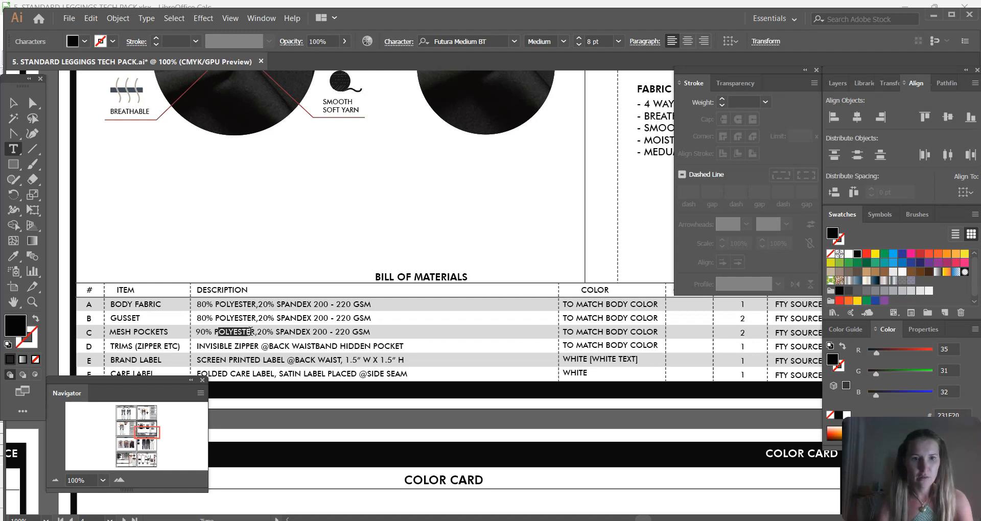
{"action": "key", "text": "BackSpace"}
{"action": "type", "text": "NYLON"}
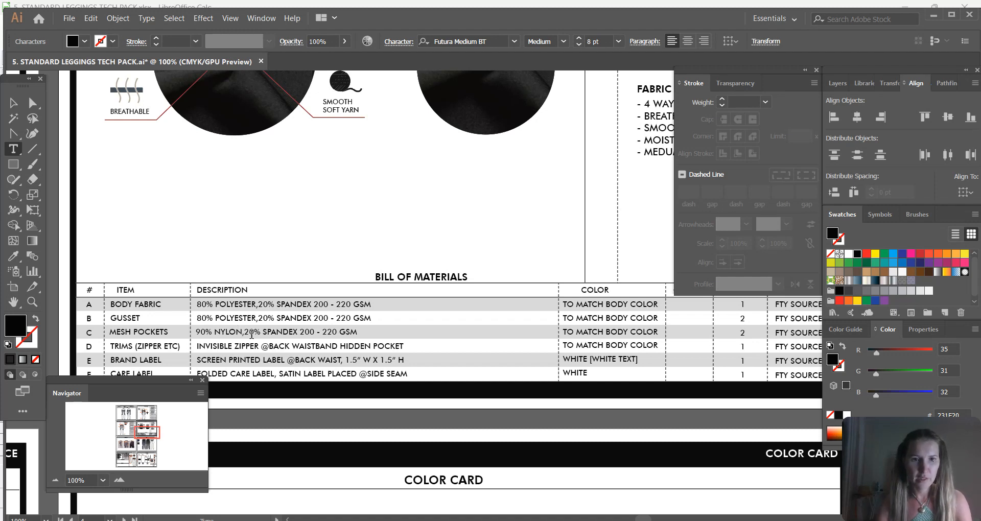
{"action": "left_click", "coordinate": [249, 334]}
{"action": "key", "text": "BackSpace"}
{"action": "type", "text": "1"}
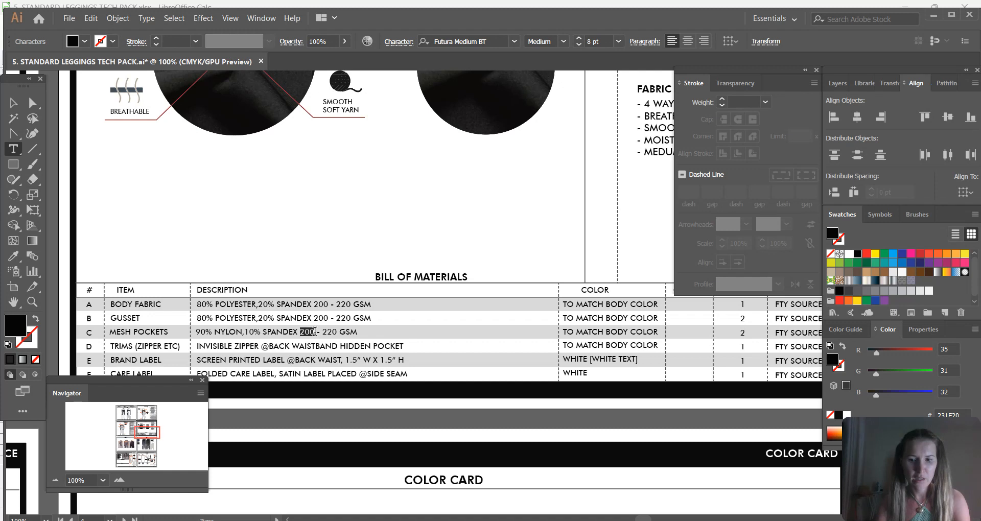
{"action": "type", "text": "180"}
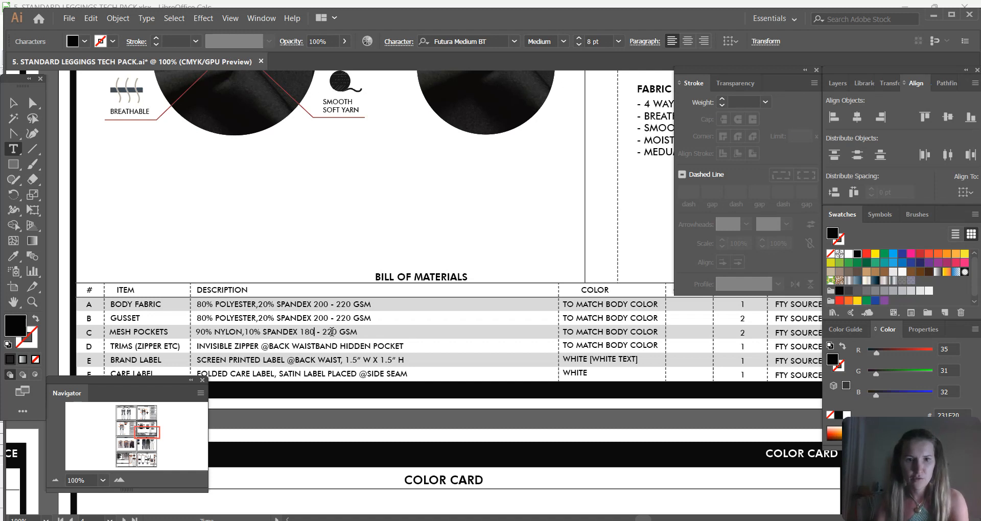
{"action": "double_click", "coordinate": [331, 331]}
{"action": "type", "text": "200"}
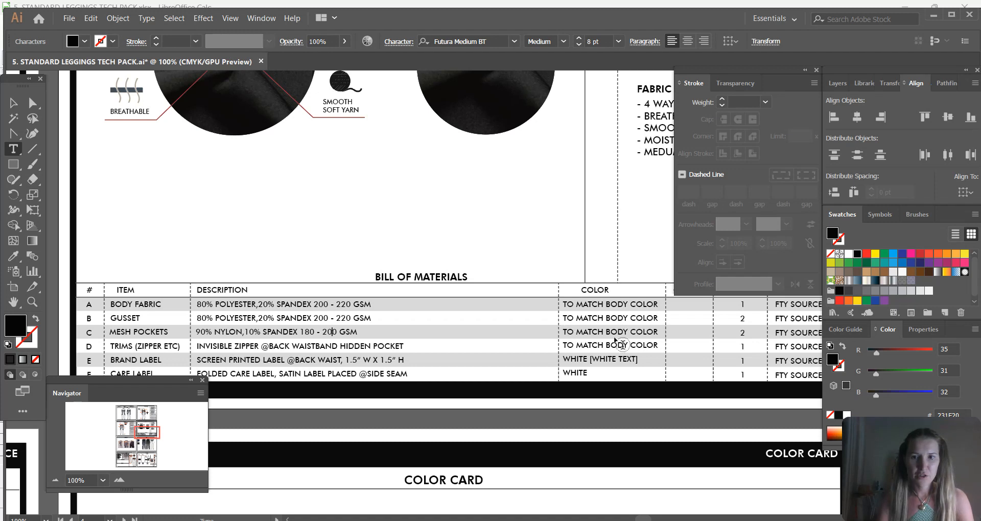
Step: Try to remove the bracketed "ZIPPER ETC" note from the trims item in row D, and undo the deletion
{"action": "scroll", "coordinate": [620, 342], "scroll_direction": "up", "scroll_amount": 1}
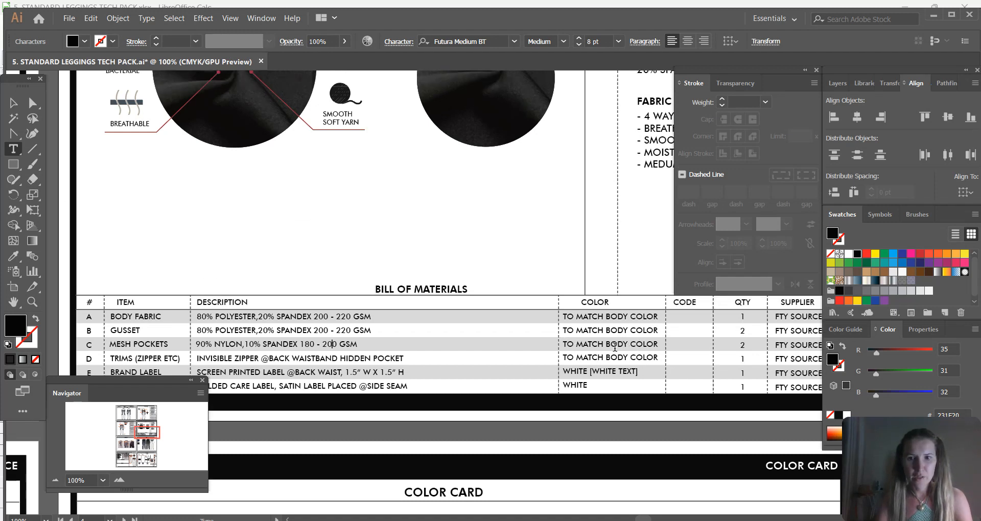
{"action": "scroll", "coordinate": [352, 273], "scroll_direction": "down", "scroll_amount": 2}
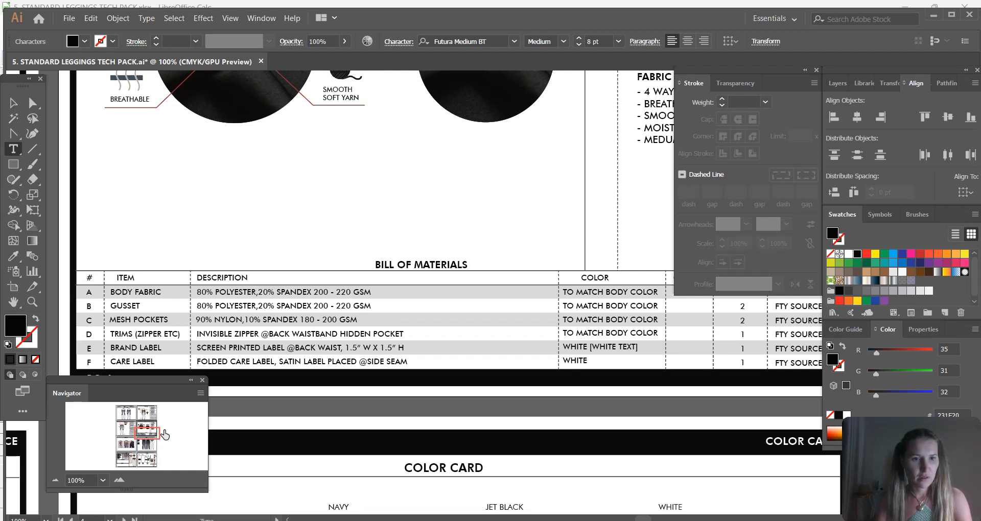
{"action": "mouse_move", "coordinate": [148, 430]}
{"action": "left_mouse_down"}
{"action": "mouse_move", "coordinate": [123, 427]}
{"action": "mouse_move", "coordinate": [147, 437]}
{"action": "left_mouse_up"}
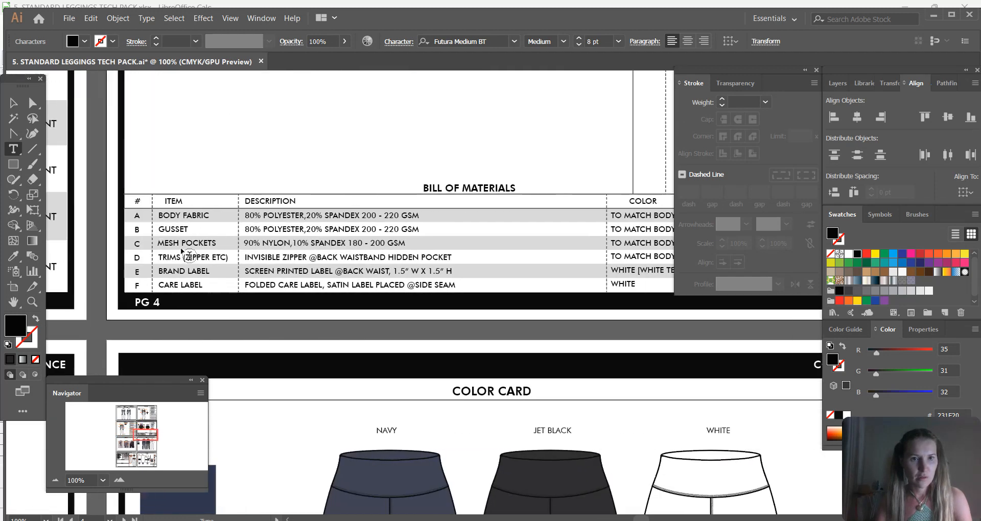
{"action": "left_click_drag", "start_coordinate": [185, 257], "coordinate": [228, 257]}
{"action": "key", "text": "BackSpace"}
{"action": "key", "text": "BackSpace"}
{"action": "key", "text": "ctrl+z"}
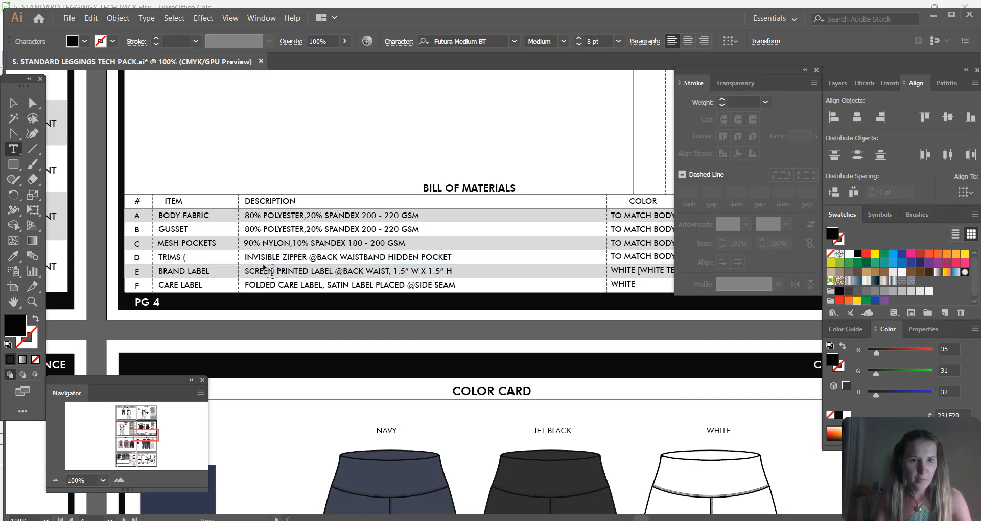
{"action": "key", "text": "ctrl+z"}
{"action": "left_click", "coordinate": [279, 258]}
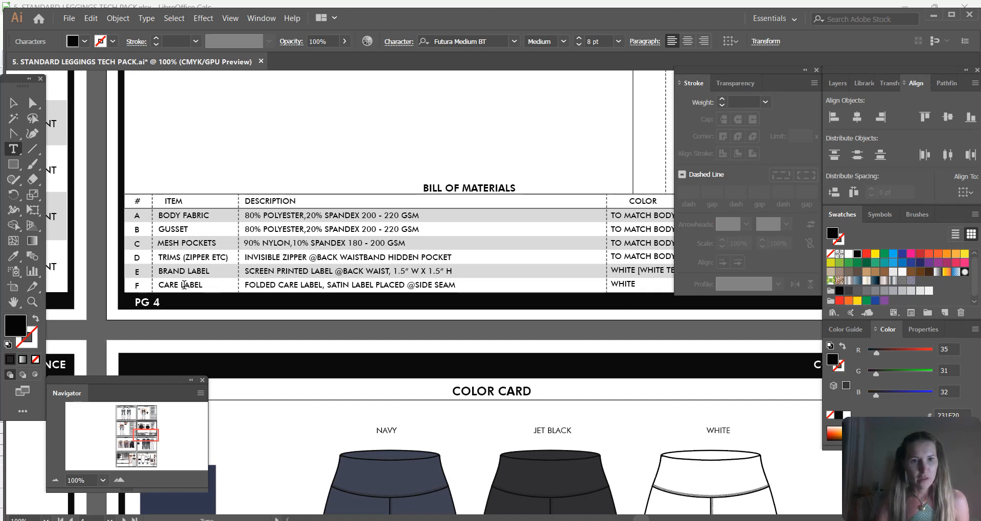
Step: Bring up the Labels and Tags page and examine the hang tag layouts
{"action": "left_click", "coordinate": [55, 480]}
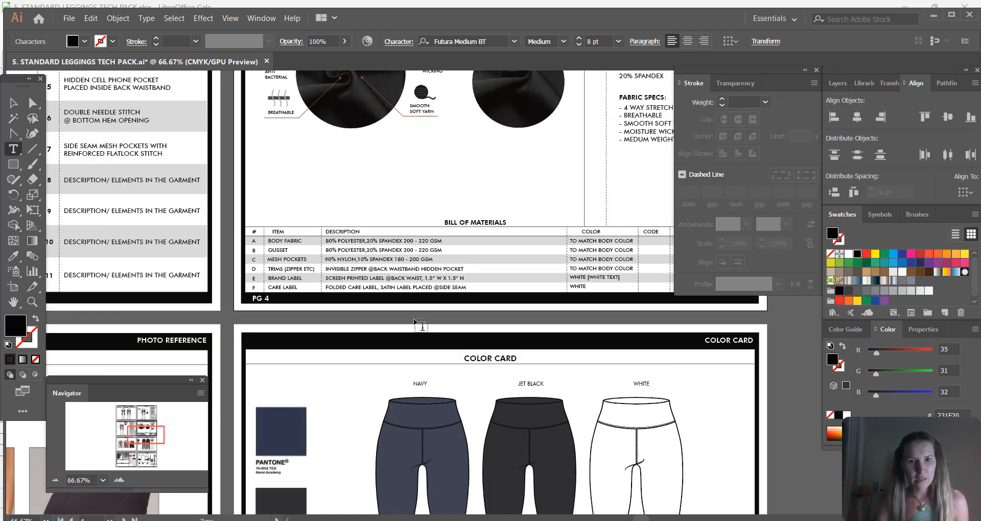
{"action": "scroll", "coordinate": [408, 288], "scroll_direction": "up", "scroll_amount": 2}
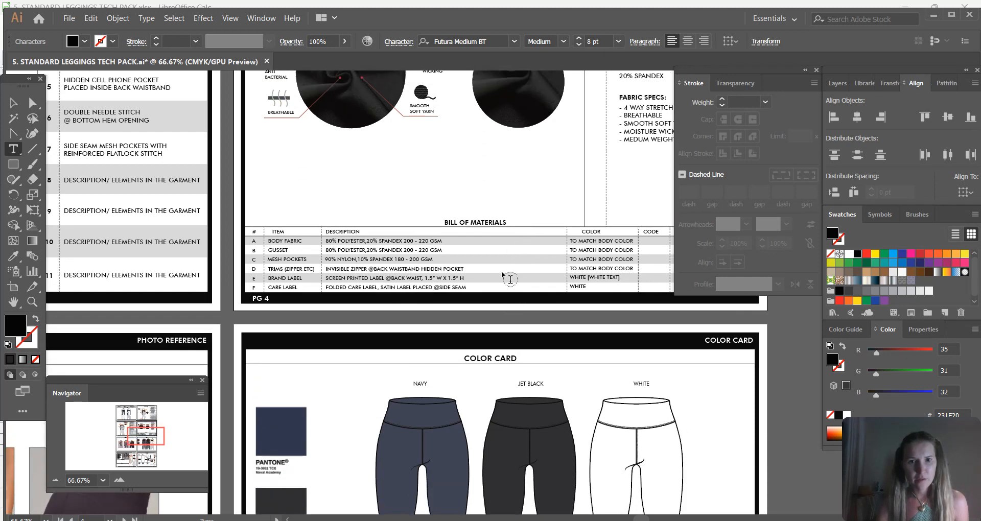
{"action": "left_click_drag", "start_coordinate": [139, 429], "coordinate": [150, 461]}
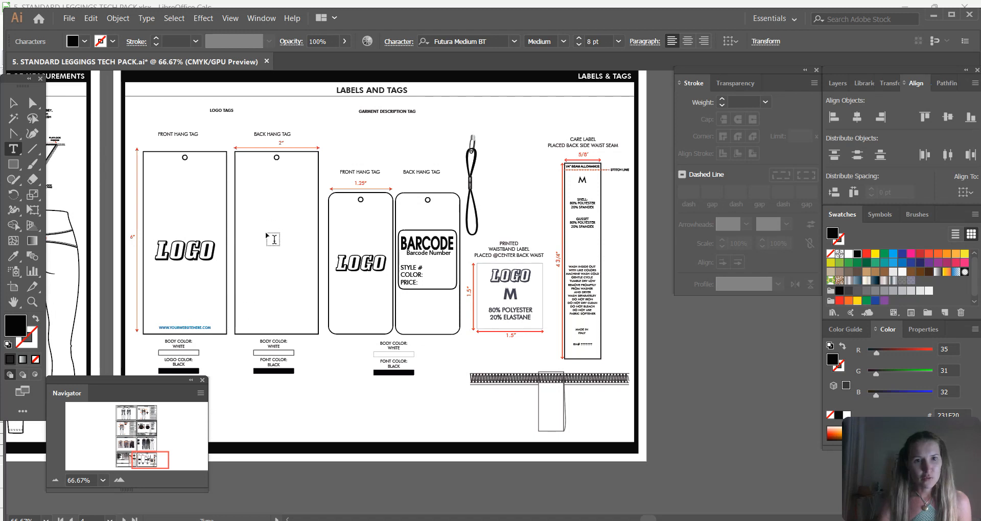
{"action": "left_click", "coordinate": [14, 102]}
{"action": "left_click", "coordinate": [237, 204]}
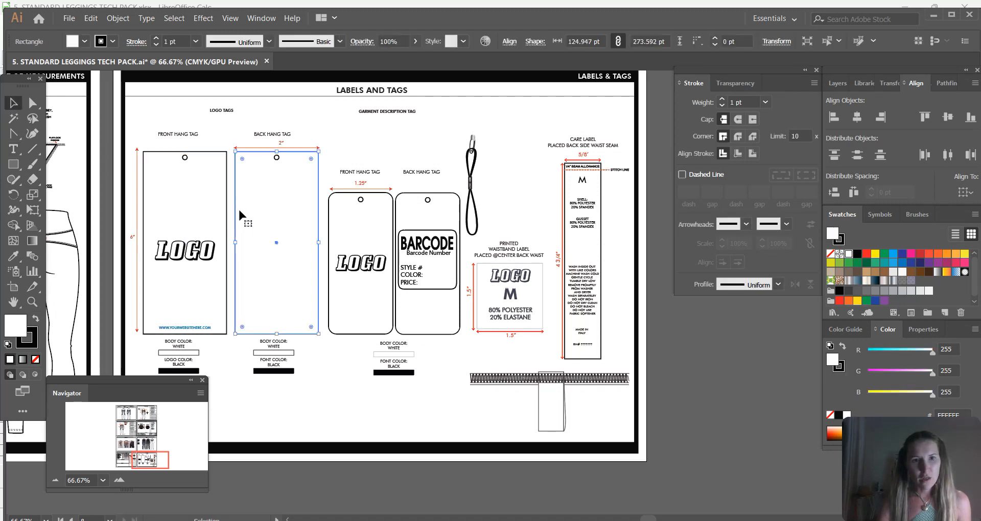
{"action": "left_click", "coordinate": [400, 143]}
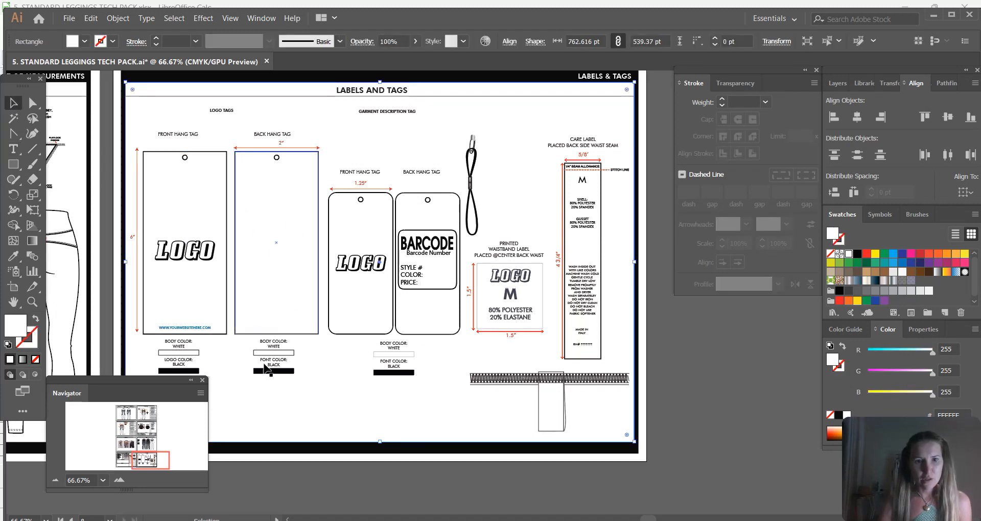
Step: Bring up the Photo Reference page and check the front look, waistband and back yoke photos
{"action": "left_click", "coordinate": [141, 448]}
{"action": "mouse_move", "coordinate": [140, 448]}
{"action": "left_mouse_down"}
{"action": "mouse_move", "coordinate": [136, 434]}
{"action": "mouse_move", "coordinate": [150, 431]}
{"action": "mouse_move", "coordinate": [129, 443]}
{"action": "left_mouse_up"}
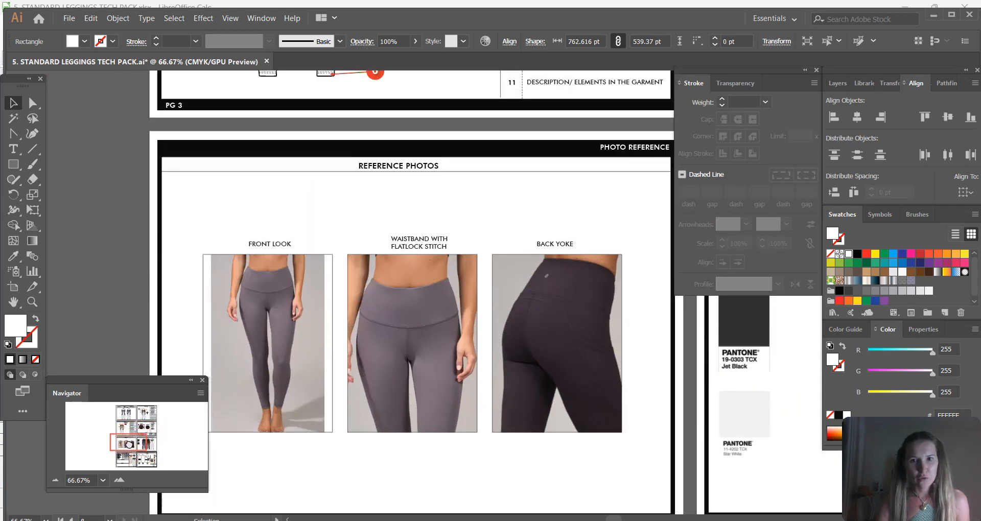
{"action": "left_click", "coordinate": [281, 318]}
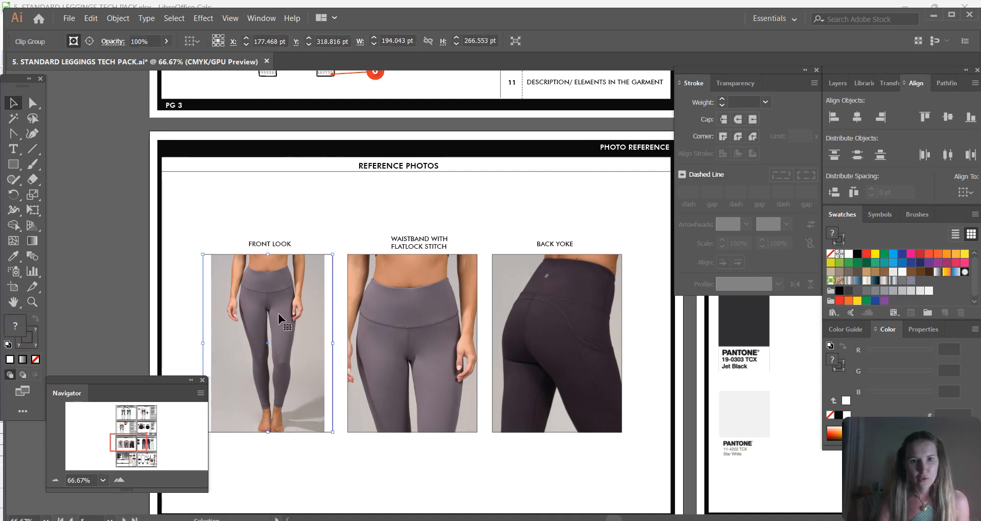
{"action": "left_click", "coordinate": [416, 301]}
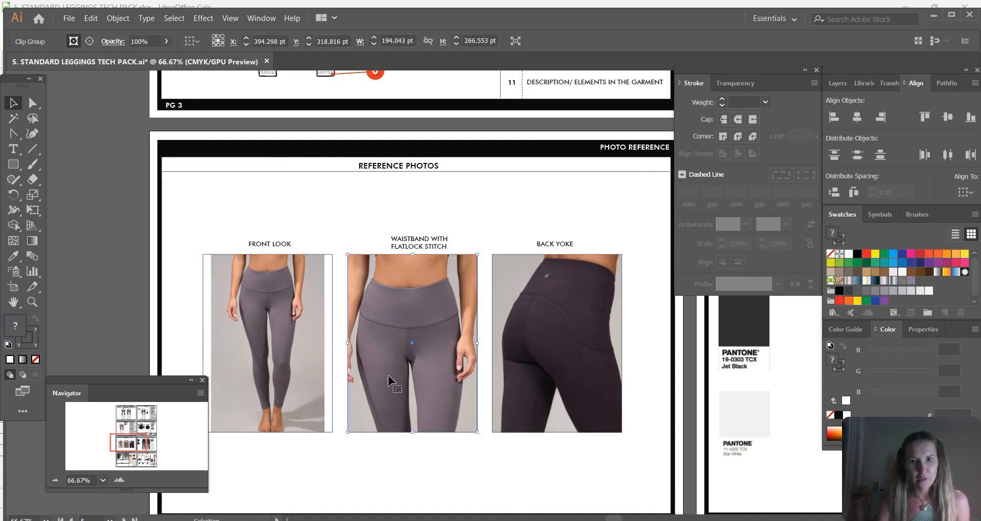
{"action": "left_click", "coordinate": [549, 324]}
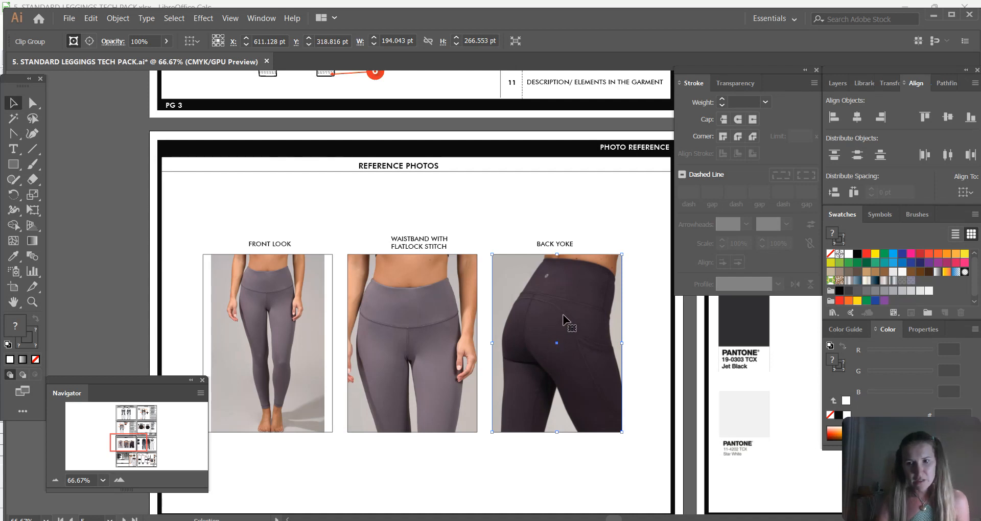
{"action": "left_click", "coordinate": [69, 18]}
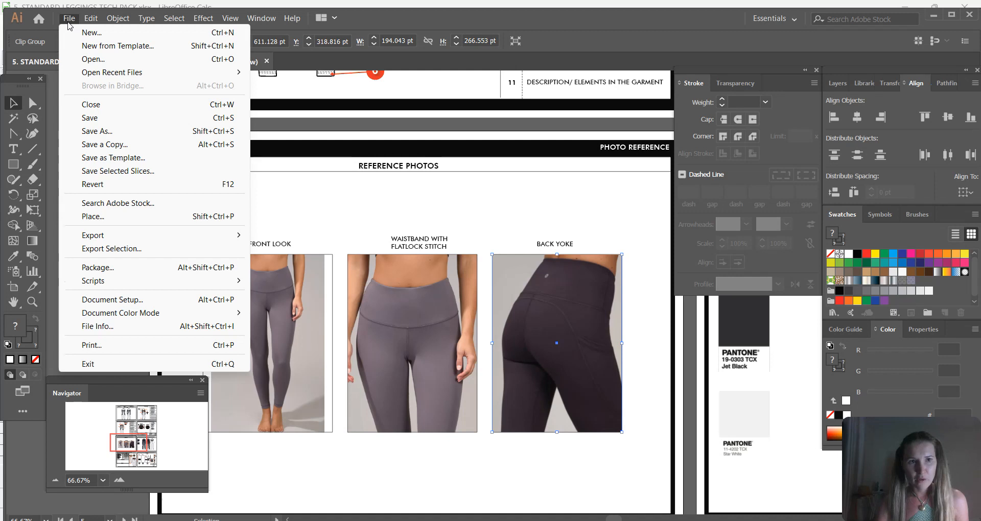
{"action": "left_click", "coordinate": [103, 64]}
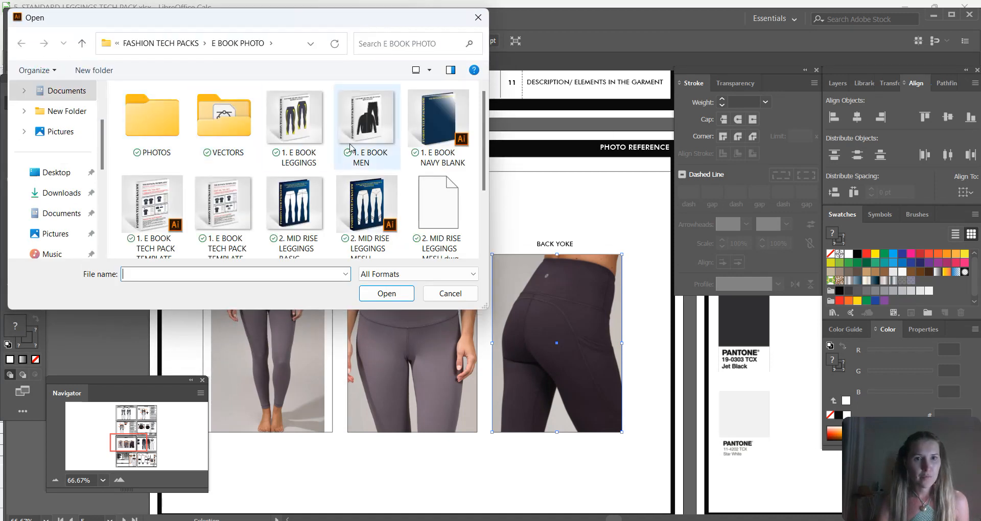
{"action": "left_click", "coordinate": [45, 193]}
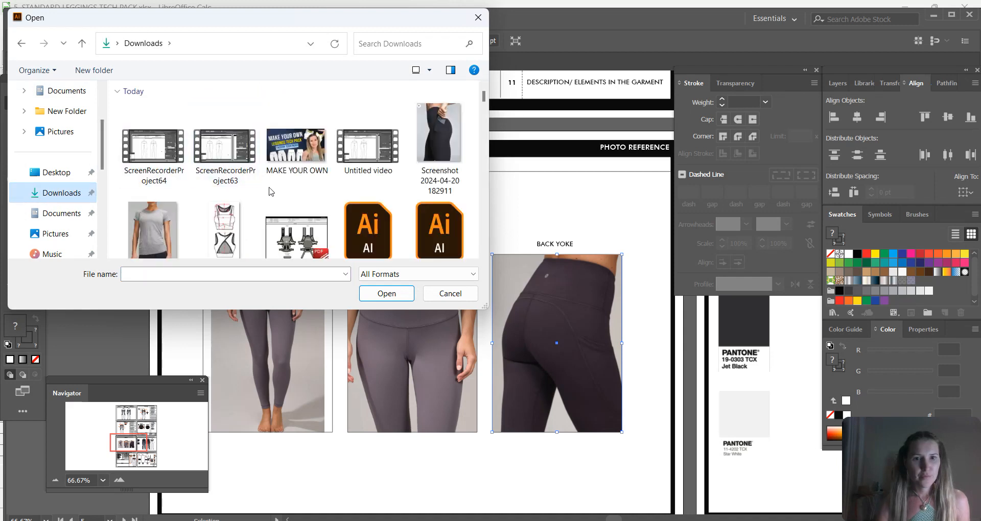
{"action": "scroll", "coordinate": [271, 189], "scroll_direction": "down", "scroll_amount": 3}
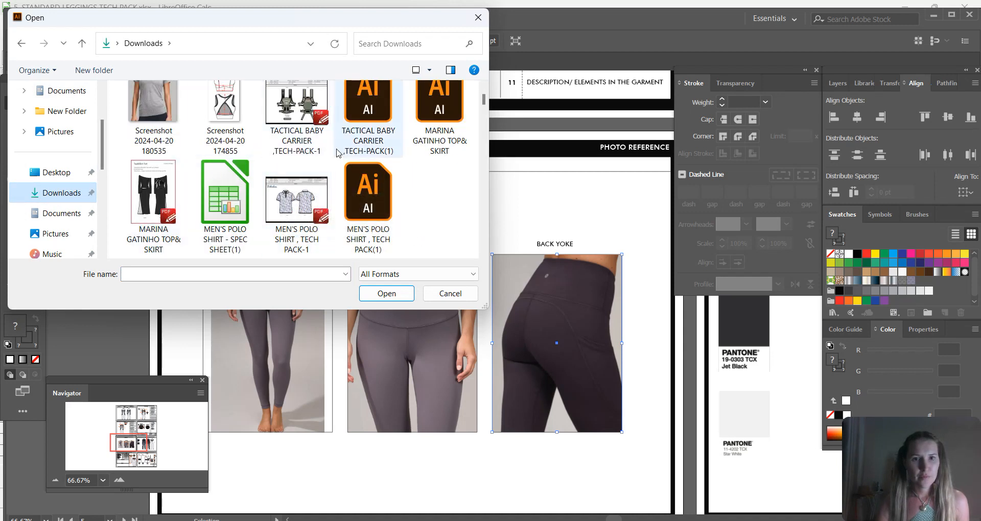
{"action": "scroll", "coordinate": [337, 153], "scroll_direction": "down", "scroll_amount": 2}
{"action": "scroll", "coordinate": [216, 170], "scroll_direction": "down", "scroll_amount": 2}
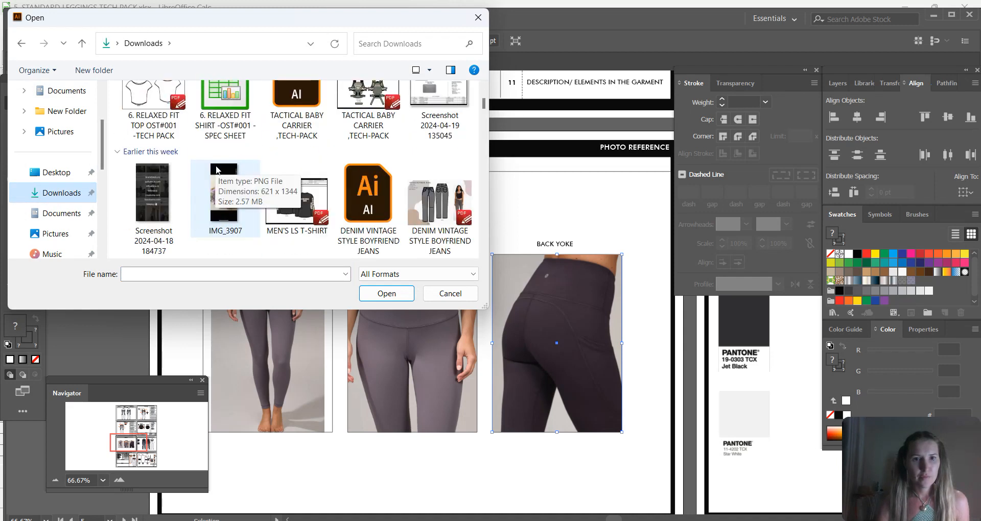
{"action": "scroll", "coordinate": [271, 163], "scroll_direction": "down", "scroll_amount": 2}
{"action": "scroll", "coordinate": [317, 154], "scroll_direction": "down", "scroll_amount": 2}
{"action": "scroll", "coordinate": [362, 142], "scroll_direction": "up", "scroll_amount": 2}
{"action": "scroll", "coordinate": [362, 142], "scroll_direction": "up", "scroll_amount": 5}
{"action": "left_click", "coordinate": [441, 128]}
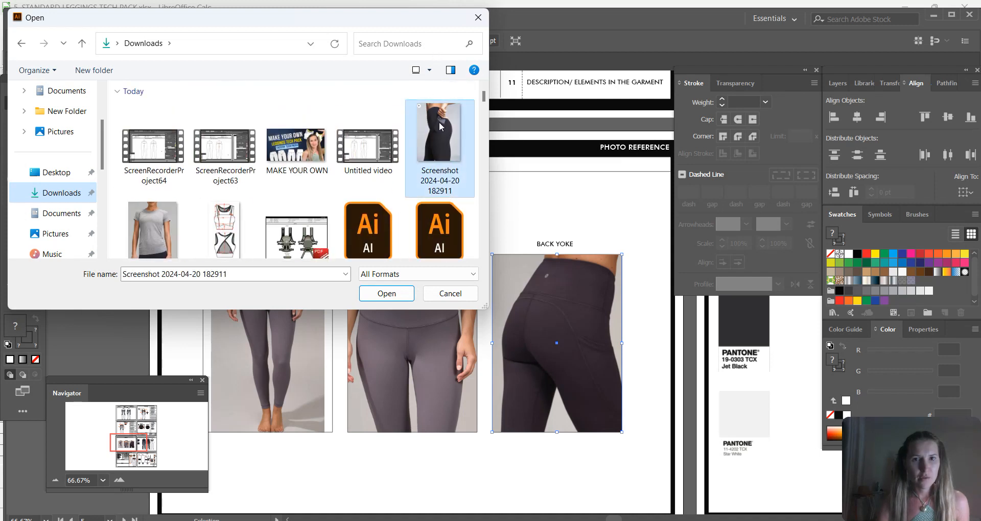
{"action": "left_click", "coordinate": [382, 291]}
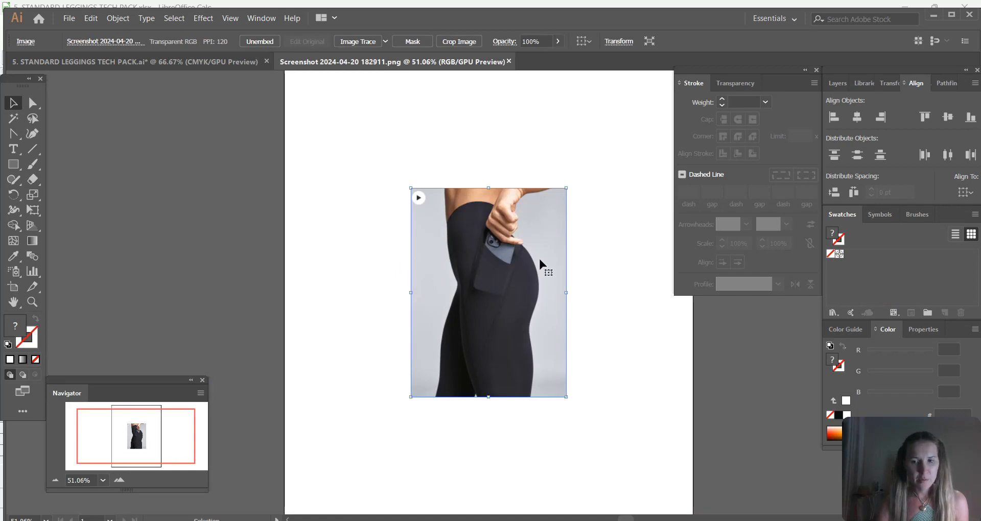
Step: Replace the back yoke reference photo with the side pocket photo, scaled and positioned to fill the existing clipping frame
{"action": "left_click", "coordinate": [237, 66]}
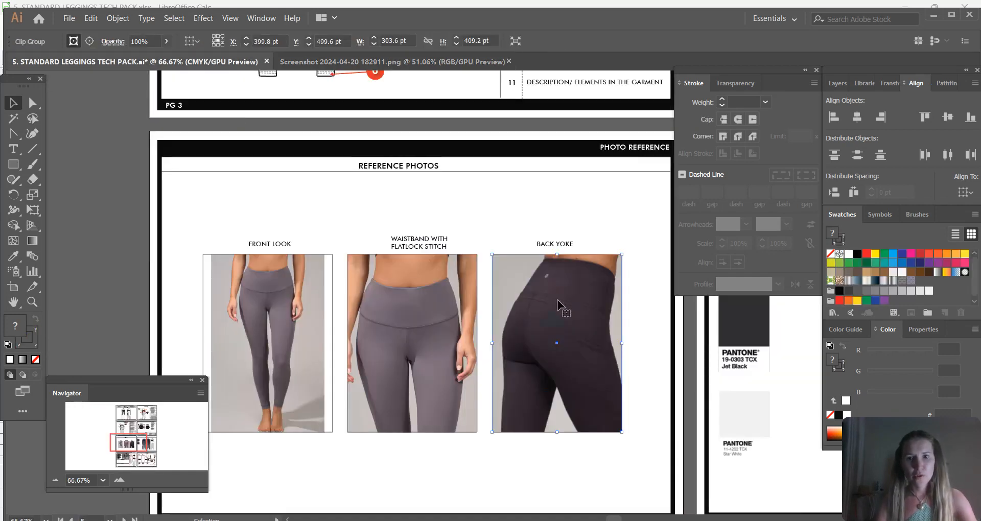
{"action": "scroll", "coordinate": [562, 302], "scroll_direction": "down", "scroll_amount": 1}
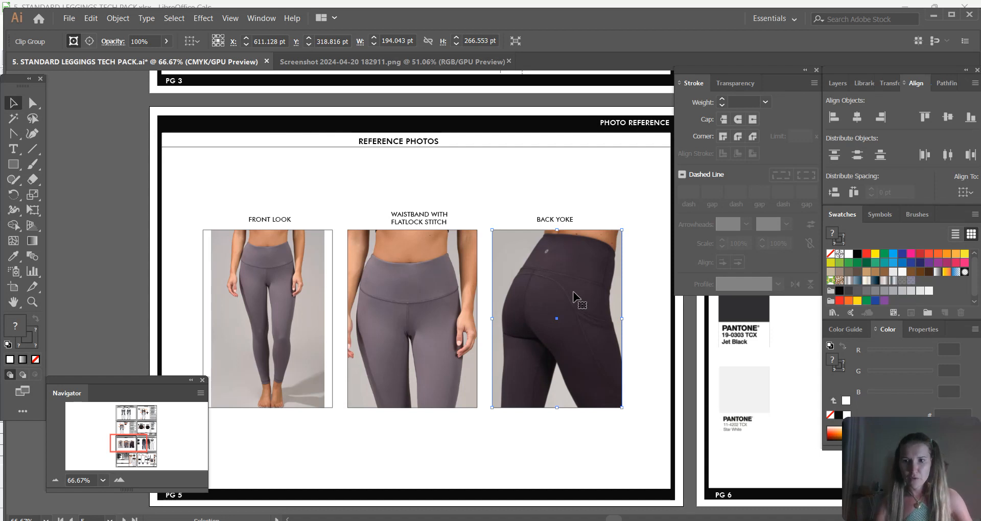
{"action": "double_click", "coordinate": [587, 290]}
{"action": "key", "text": "ctrl+v"}
{"action": "left_click_drag", "start_coordinate": [533, 291], "coordinate": [602, 318]}
{"action": "left_click_drag", "start_coordinate": [659, 188], "coordinate": [632, 224]}
{"action": "left_click_drag", "start_coordinate": [568, 291], "coordinate": [587, 290]}
{"action": "double_click", "coordinate": [594, 185]}
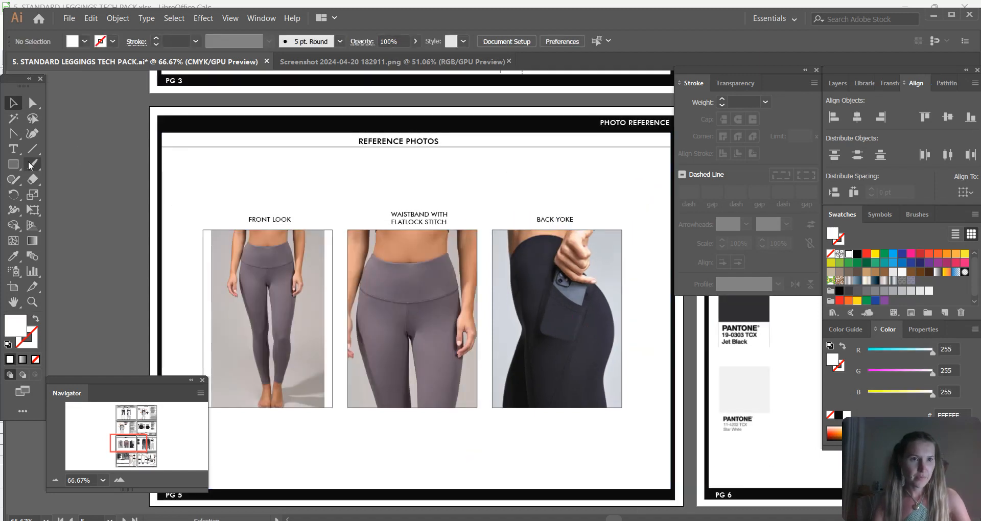
Step: Change the caption above the replaced reference photo to "SIDE MESH POCKET"
{"action": "left_click", "coordinate": [25, 152]}
{"action": "left_click_drag", "start_coordinate": [537, 220], "coordinate": [632, 226]}
{"action": "type", "text": "SIDE MESH POCKET"}
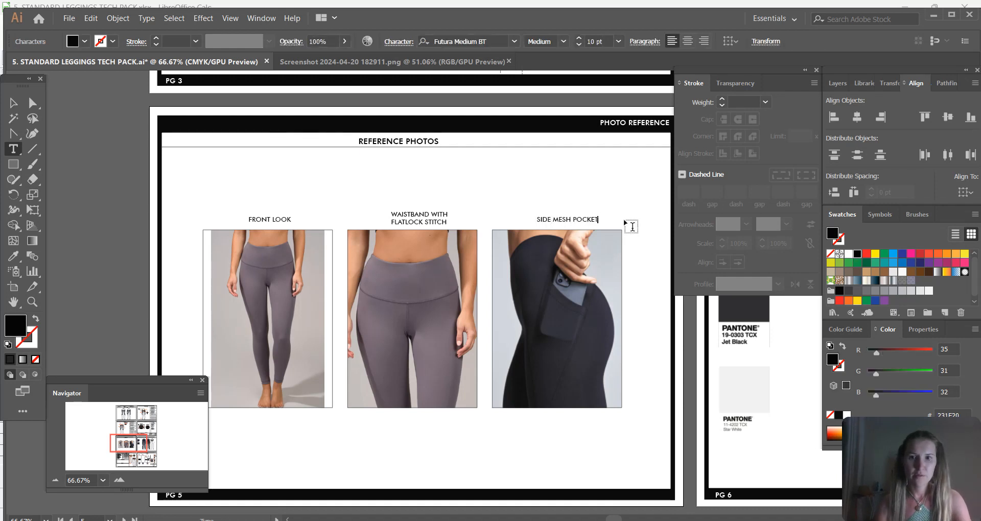
{"action": "left_click", "coordinate": [13, 102]}
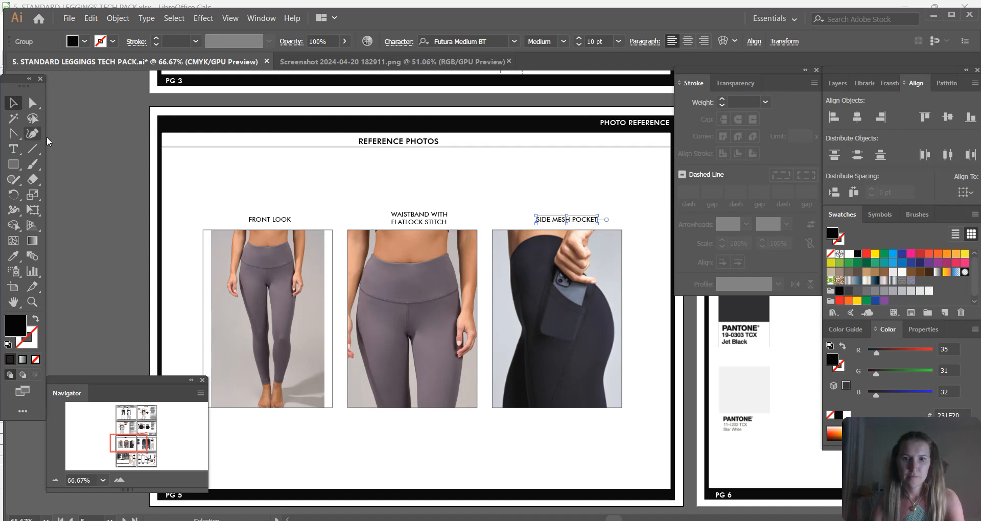
Step: Delete the navy, jet black and white leggings sketches from the Color Card page
{"action": "mouse_move", "coordinate": [128, 444]}
{"action": "left_mouse_down"}
{"action": "mouse_move", "coordinate": [147, 446]}
{"action": "mouse_move", "coordinate": [128, 432]}
{"action": "mouse_move", "coordinate": [128, 408]}
{"action": "mouse_move", "coordinate": [132, 442]}
{"action": "mouse_move", "coordinate": [148, 444]}
{"action": "left_mouse_up"}
{"action": "left_click", "coordinate": [335, 253]}
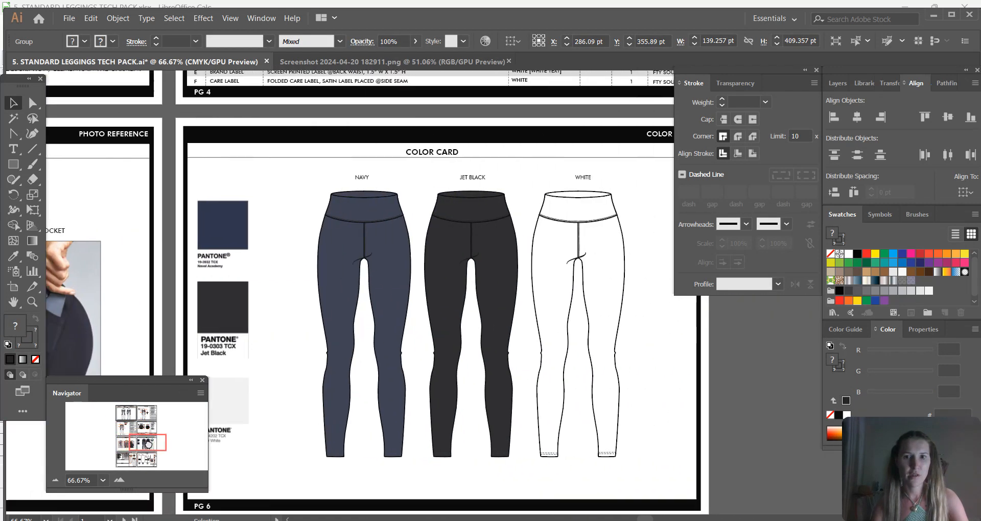
{"action": "scroll", "coordinate": [362, 279], "scroll_direction": "down", "scroll_amount": 2}
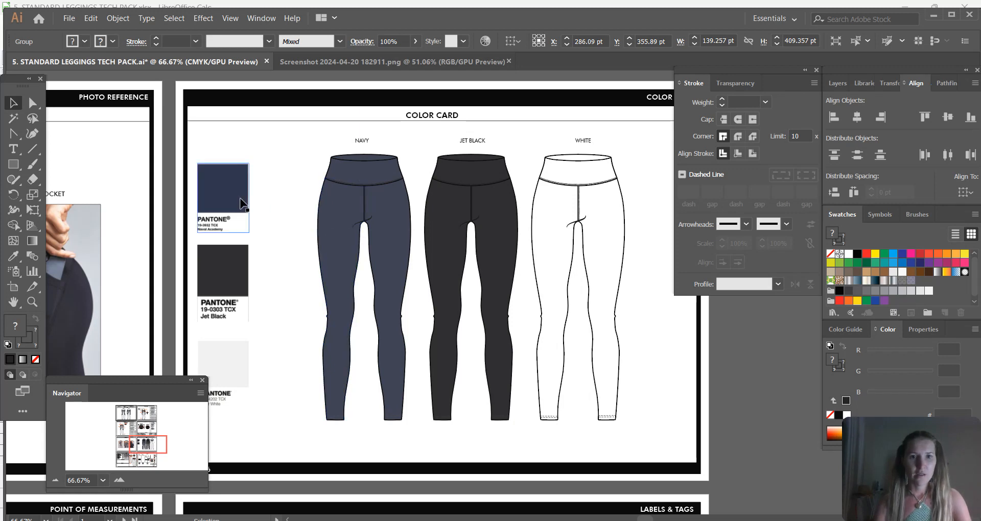
{"action": "left_click_drag", "start_coordinate": [305, 170], "coordinate": [594, 313]}
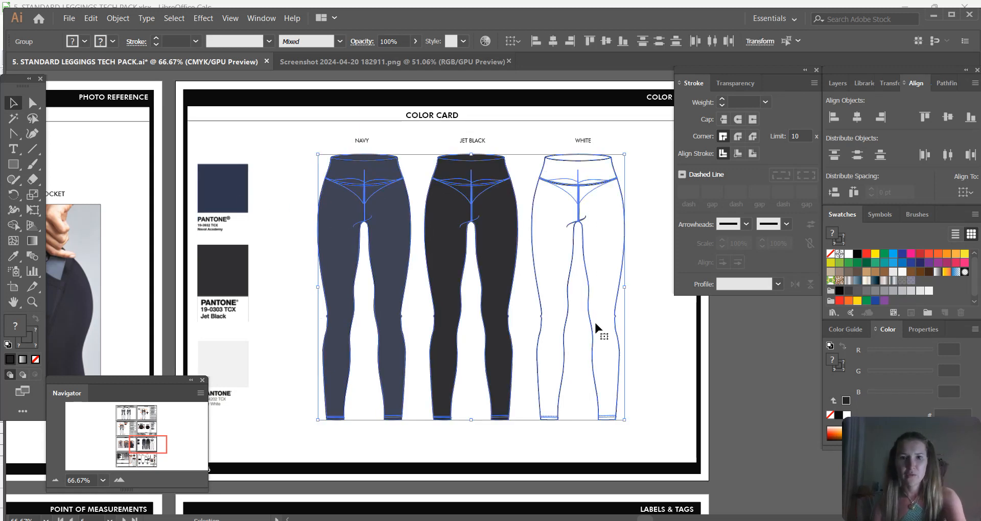
{"action": "key", "text": "Delete"}
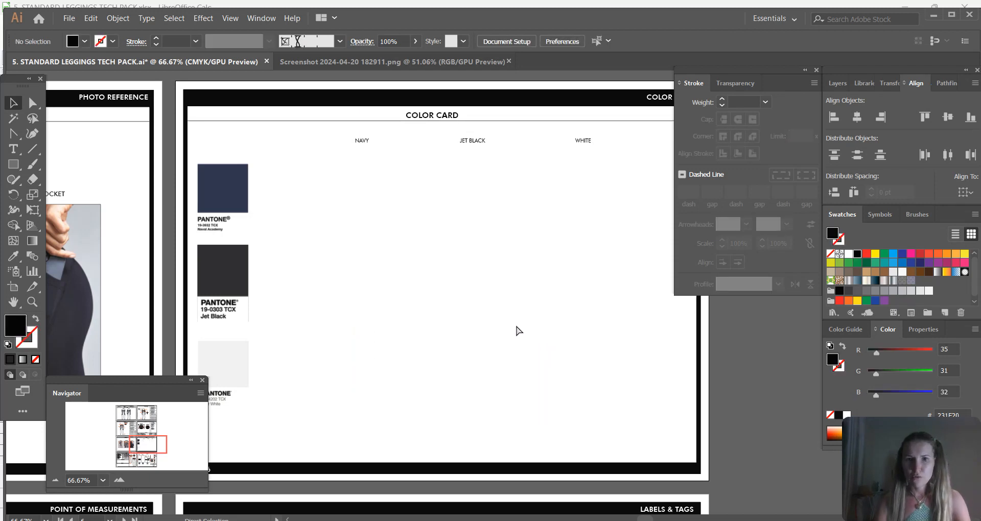
Step: Paste the front leggings sketch with mesh side pockets onto the Color Card and place it under the NAVY heading
{"action": "key", "text": "ctrl+v"}
{"action": "left_click_drag", "start_coordinate": [498, 195], "coordinate": [362, 201]}
{"action": "left_click", "coordinate": [275, 188]}
{"action": "left_click", "coordinate": [240, 210]}
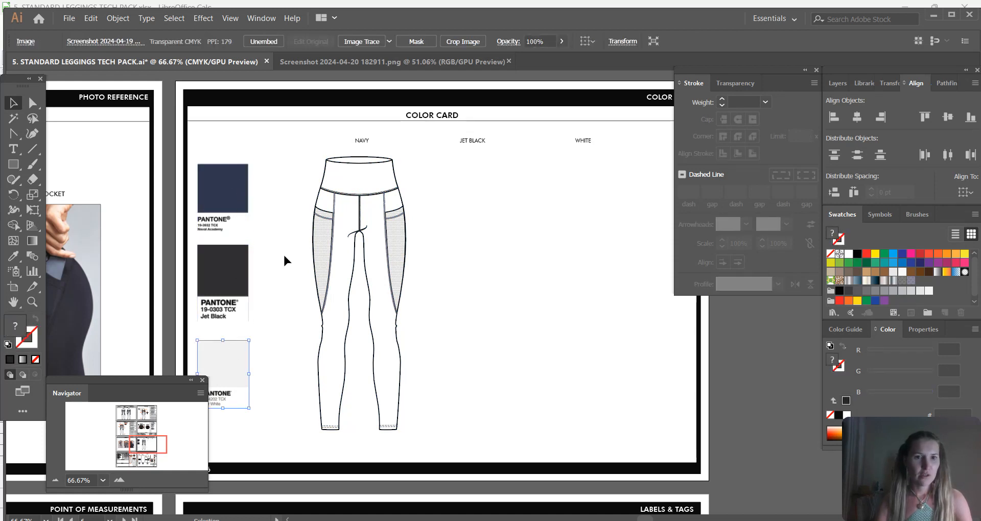
{"action": "left_click", "coordinate": [283, 253]}
{"action": "left_click", "coordinate": [233, 209]}
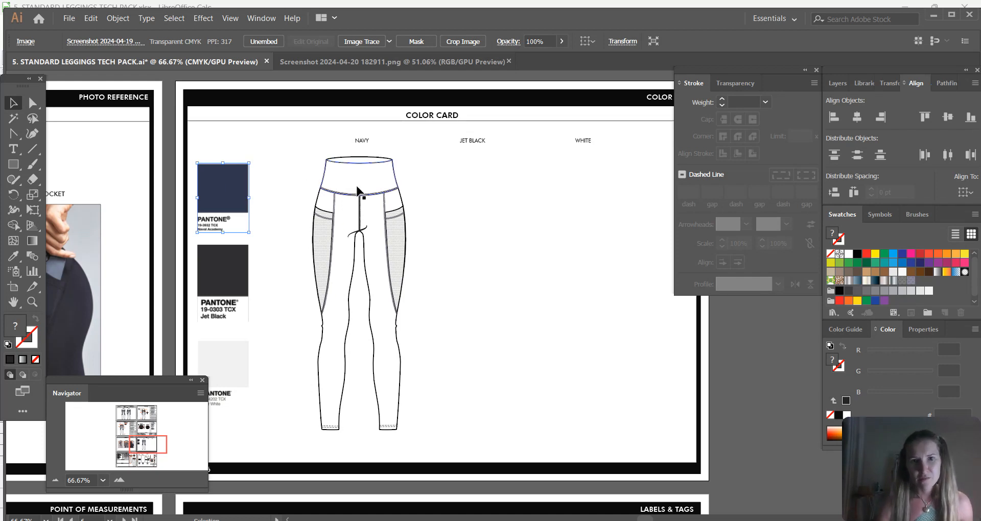
{"action": "left_click", "coordinate": [360, 190]}
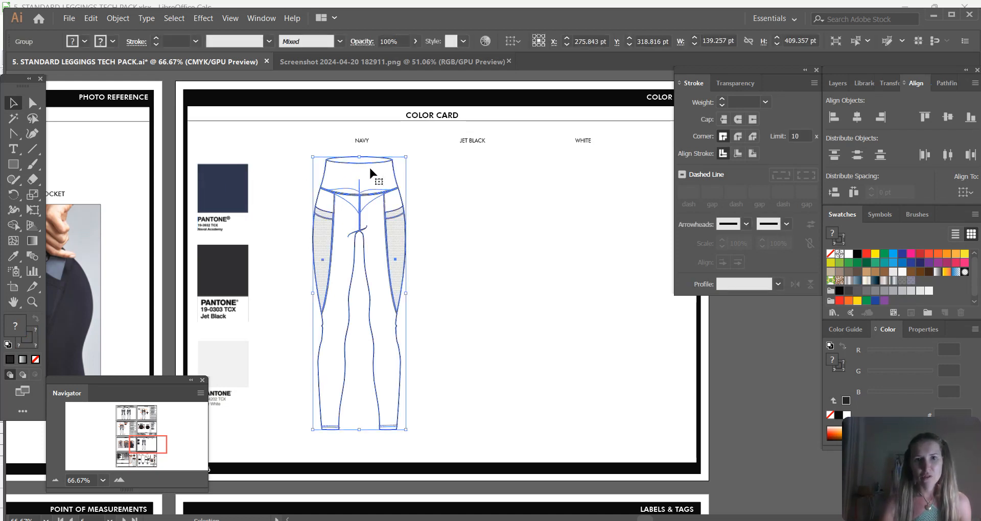
Step: Search for images of "PINK PANTONE COLOR" in the web browser, and return to the tech pack in Illustrator
{"action": "key", "text": "alt+Tab"}
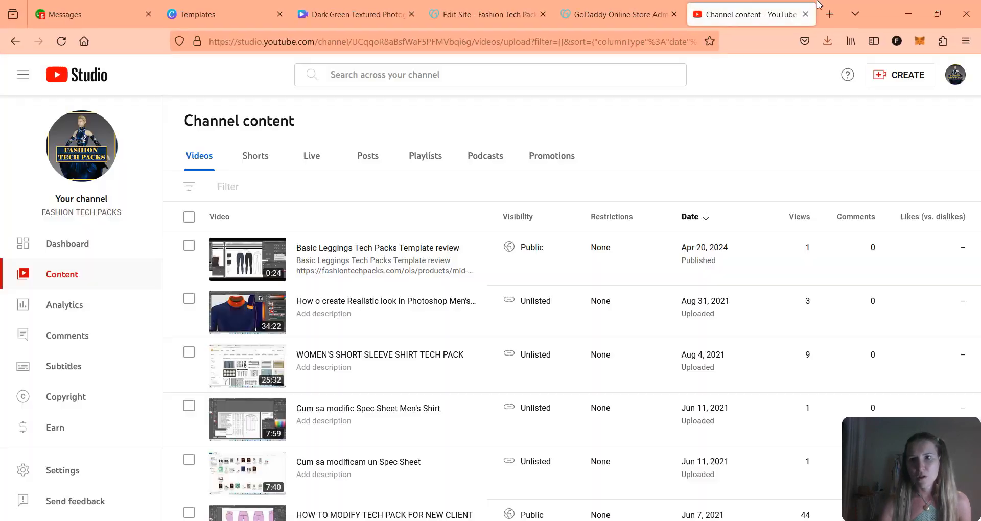
{"action": "left_click", "coordinate": [829, 13]}
{"action": "type", "text": "PI"}
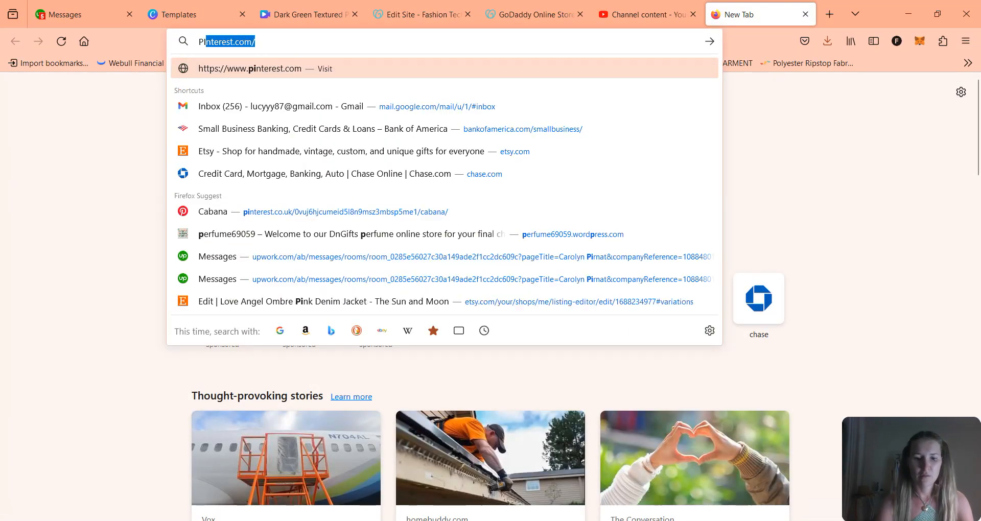
{"action": "type", "text": "NK PANTONE COLOR"}
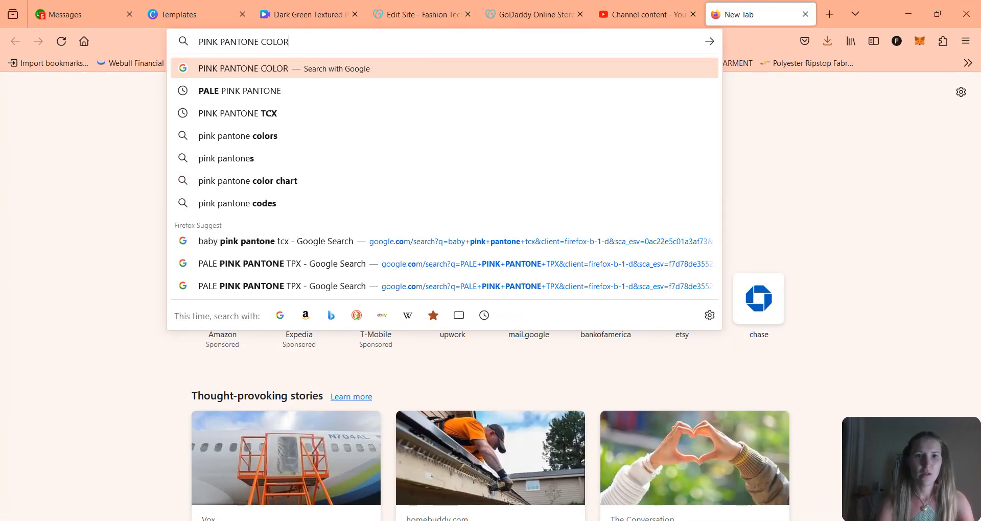
{"action": "key", "text": "Return"}
{"action": "left_click", "coordinate": [111, 102]}
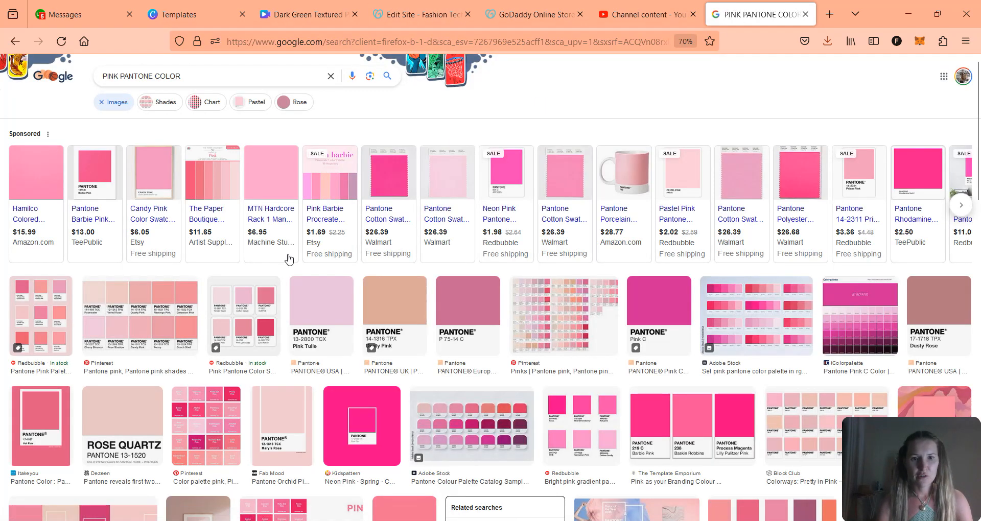
{"action": "key", "text": "alt+Tab"}
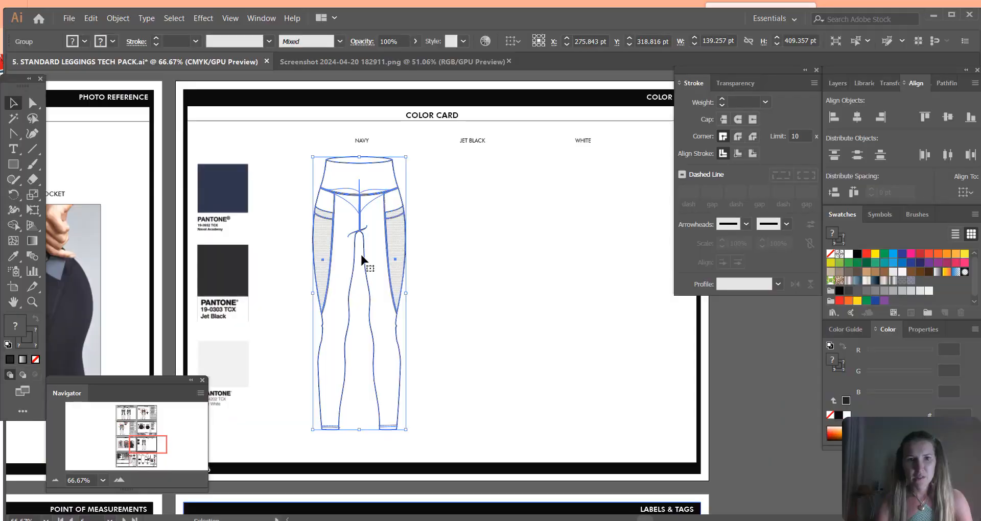
Step: Duplicate the mesh-pocket leggings sketch and place copies under the JET BLACK and WHITE headings
{"action": "left_click_drag", "start_coordinate": [376, 180], "coordinate": [381, 181]}
{"action": "key", "text": "ctrl+c"}
{"action": "key", "text": "ctrl+v"}
{"action": "left_click_drag", "start_coordinate": [486, 222], "coordinate": [573, 194]}
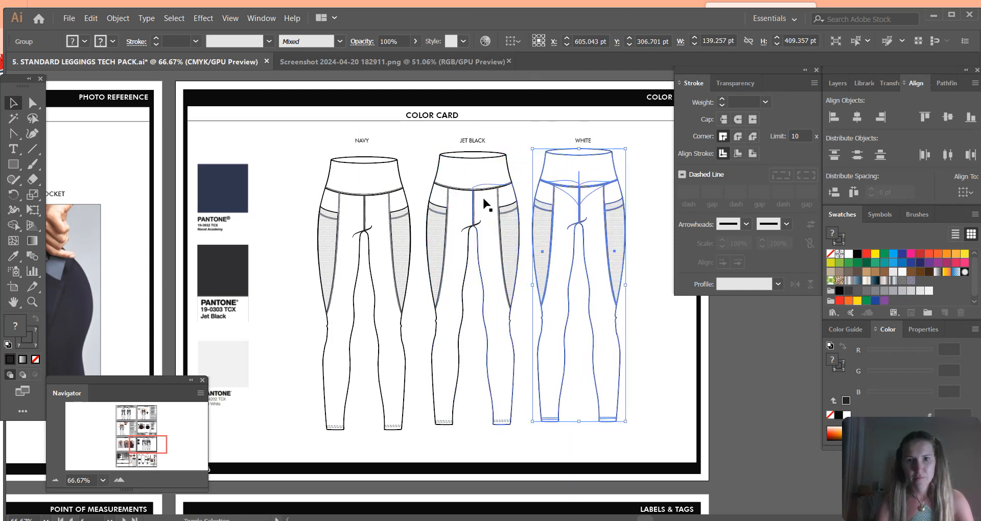
Step: Align the three leggings sketches on the Color Card by their vertical centres
{"action": "left_click", "coordinate": [486, 202], "text": "shift"}
{"action": "left_click", "coordinate": [390, 213], "text": "shift"}
{"action": "left_click", "coordinate": [947, 156]}
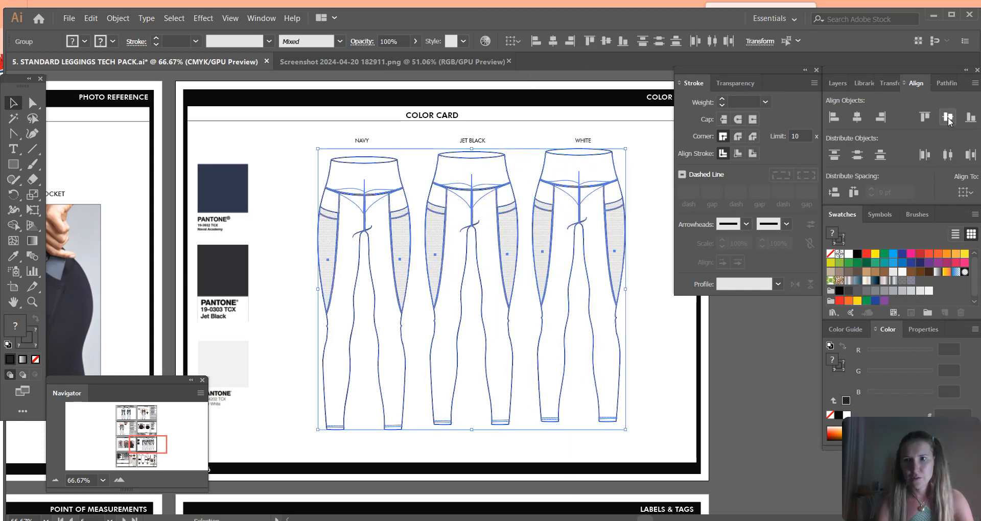
{"action": "left_click", "coordinate": [948, 117]}
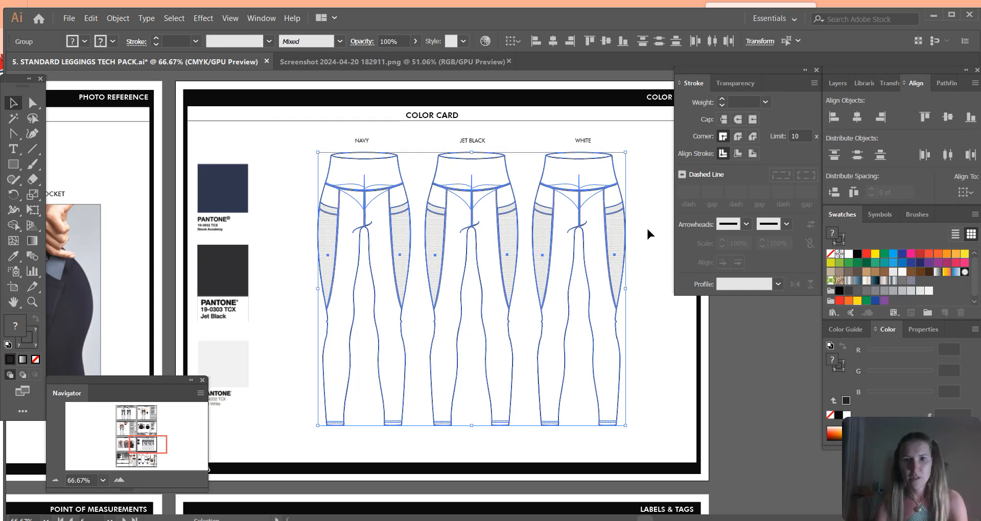
{"action": "left_click", "coordinate": [407, 136]}
Step: Fill the waistband and leg shapes of the NAVY leggings sketch with the colour sampled from the navy Pantone swatch
{"action": "double_click", "coordinate": [381, 162]}
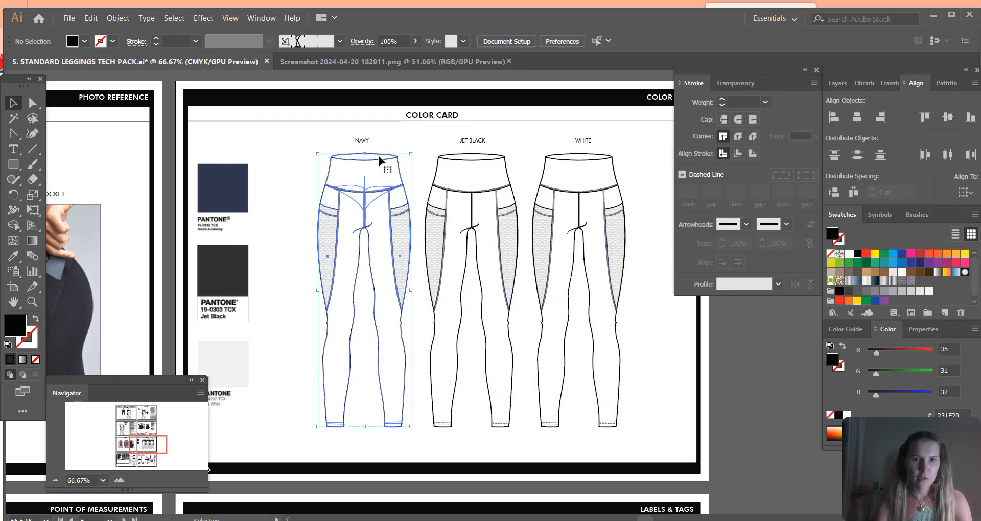
{"action": "left_click", "coordinate": [380, 164]}
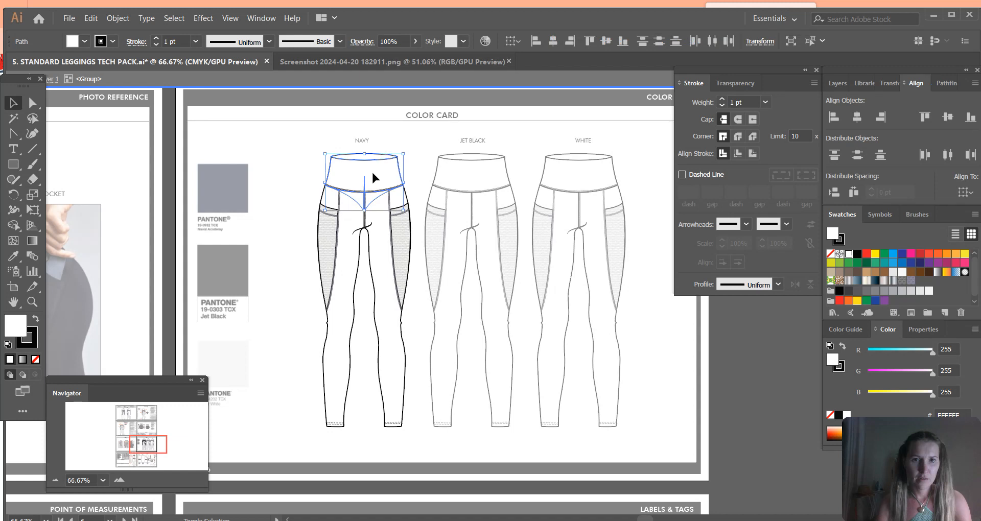
{"action": "left_click", "coordinate": [365, 272], "text": "shift"}
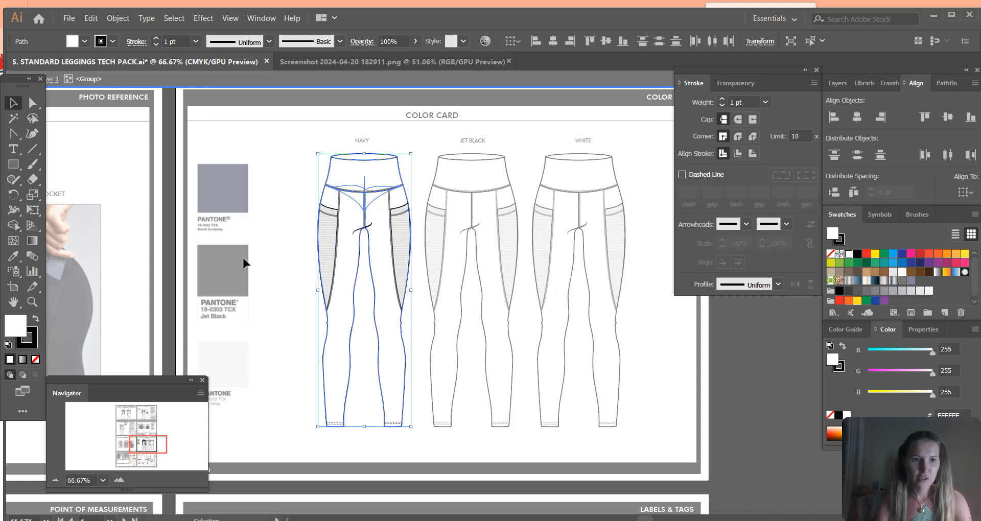
{"action": "key", "text": "i"}
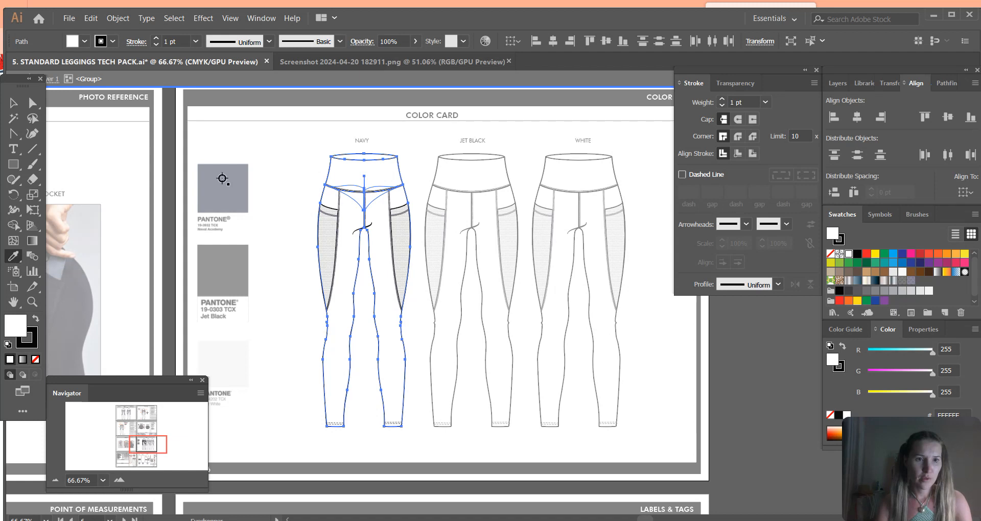
{"action": "left_click", "coordinate": [215, 180]}
Step: Give the navy-filled leggings shapes a near-black outline with the hex colour 070707
{"action": "double_click", "coordinate": [24, 342]}
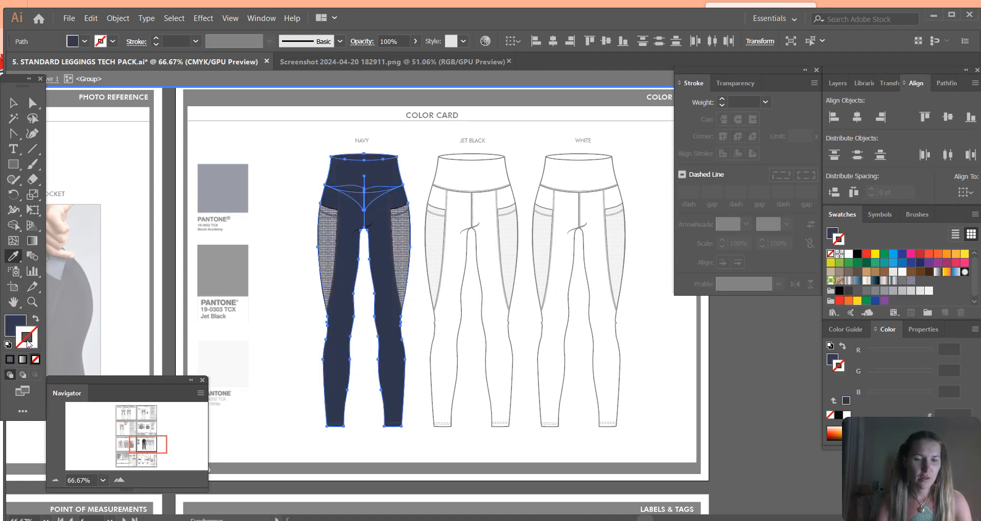
{"action": "type", "text": "070707"}
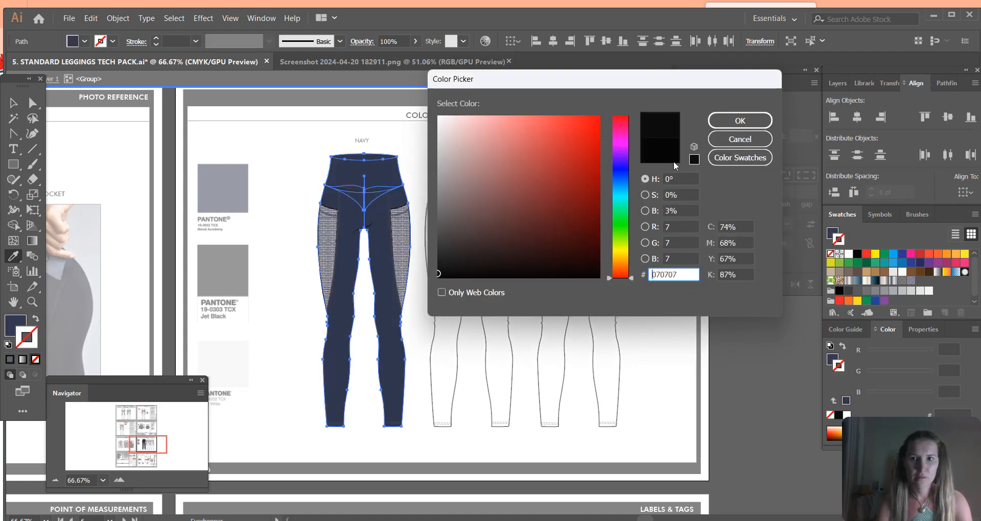
{"action": "key", "text": "Return"}
{"action": "key", "text": "v"}
{"action": "left_click", "coordinate": [287, 202]}
Step: Fill both side pocket panels of the NAVY leggings with the navy mesh pattern swatch and leave the group
{"action": "left_click", "coordinate": [327, 209]}
{"action": "left_click", "coordinate": [401, 212], "text": "shift"}
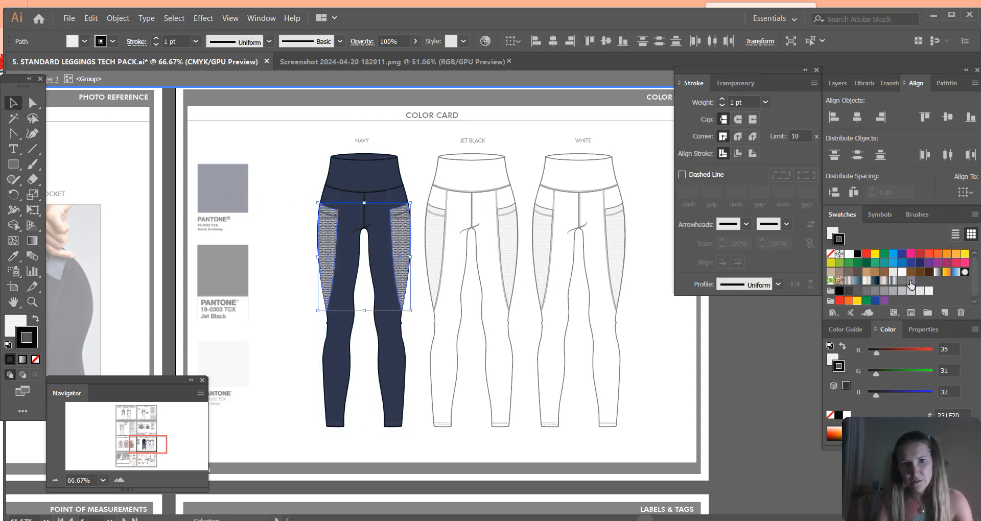
{"action": "left_click", "coordinate": [908, 281]}
{"action": "key", "text": "ctrl+z"}
{"action": "left_click", "coordinate": [15, 324]}
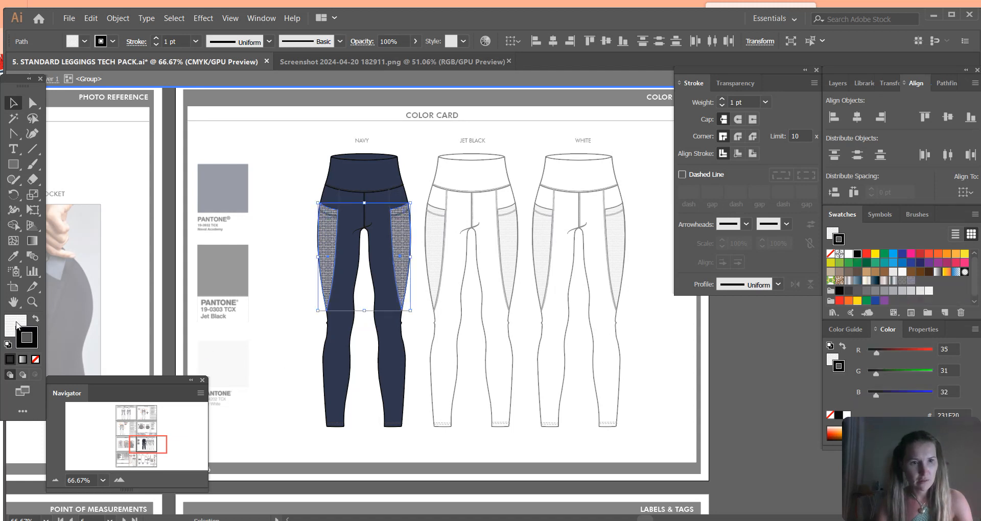
{"action": "left_click", "coordinate": [911, 281]}
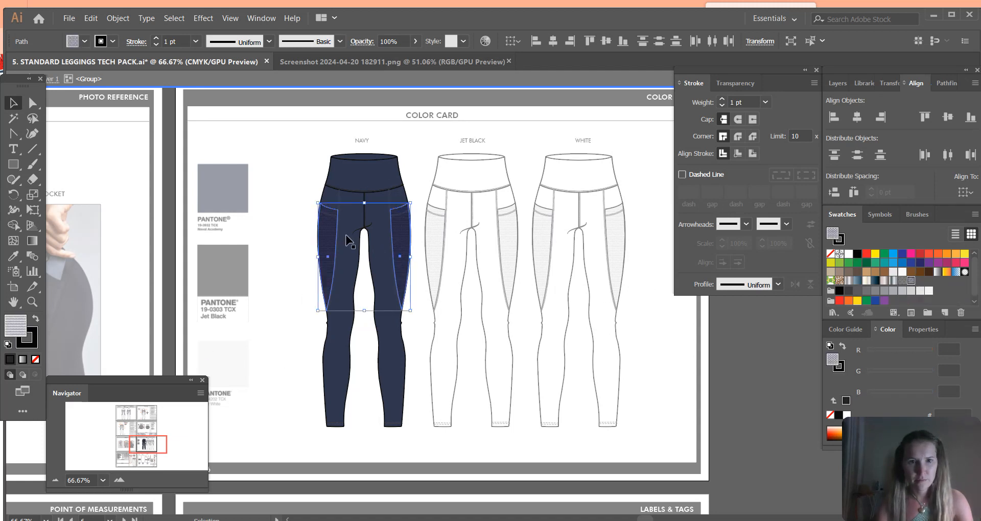
{"action": "double_click", "coordinate": [294, 189]}
Step: Fill the waistband and leg shapes of the JET BLACK leggings sketch with the colour sampled from the Jet Black Pantone swatch
{"action": "double_click", "coordinate": [475, 181]}
{"action": "left_click", "coordinate": [484, 160]}
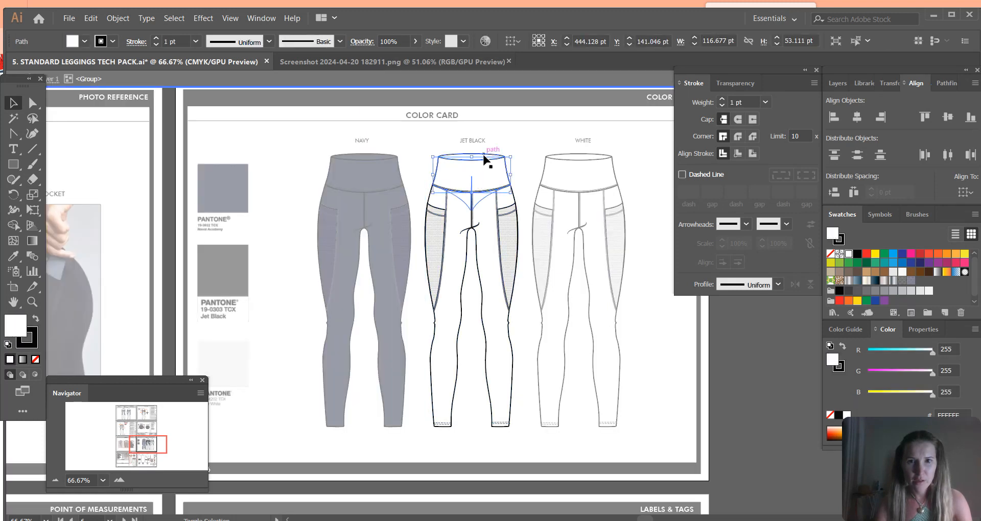
{"action": "left_click", "coordinate": [484, 155], "text": "shift"}
{"action": "left_click", "coordinate": [477, 246], "text": "shift"}
{"action": "left_click", "coordinate": [466, 255], "text": "shift"}
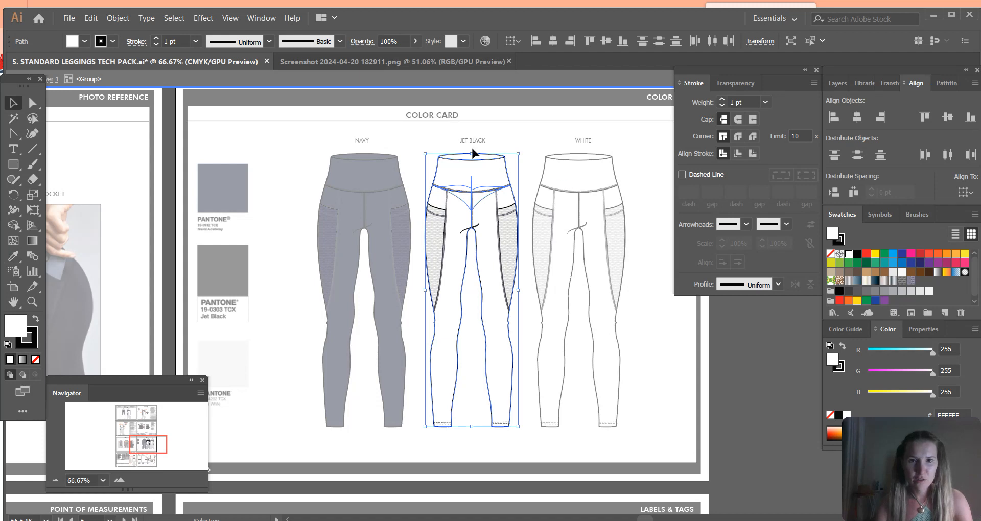
{"action": "key", "text": "i"}
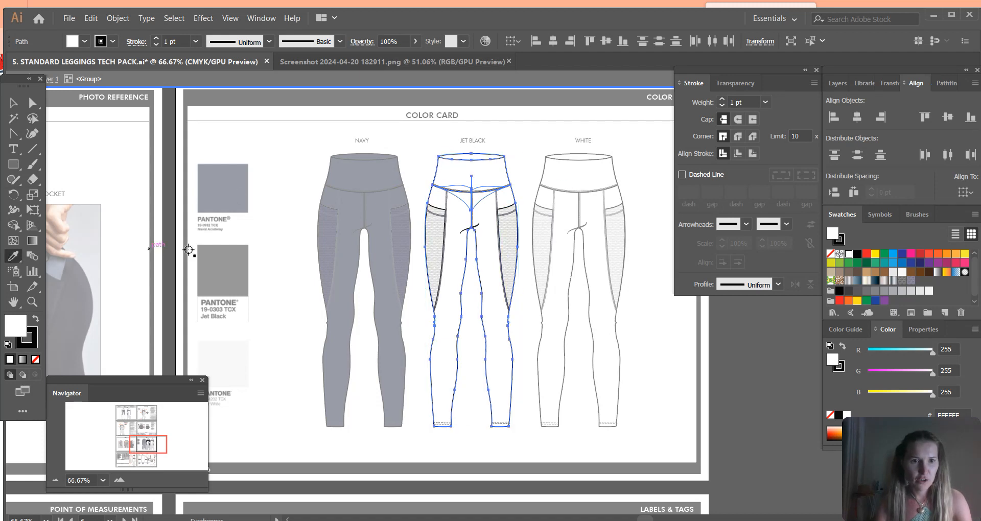
{"action": "left_click", "coordinate": [233, 263]}
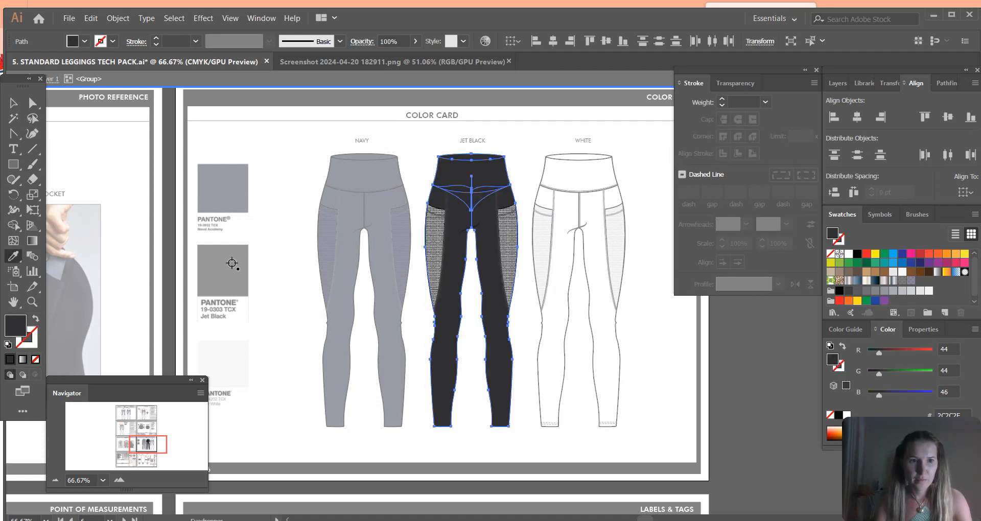
Step: Give the JET BLACK leggings shapes a near-black outline with the hex colour 070707
{"action": "double_click", "coordinate": [32, 340]}
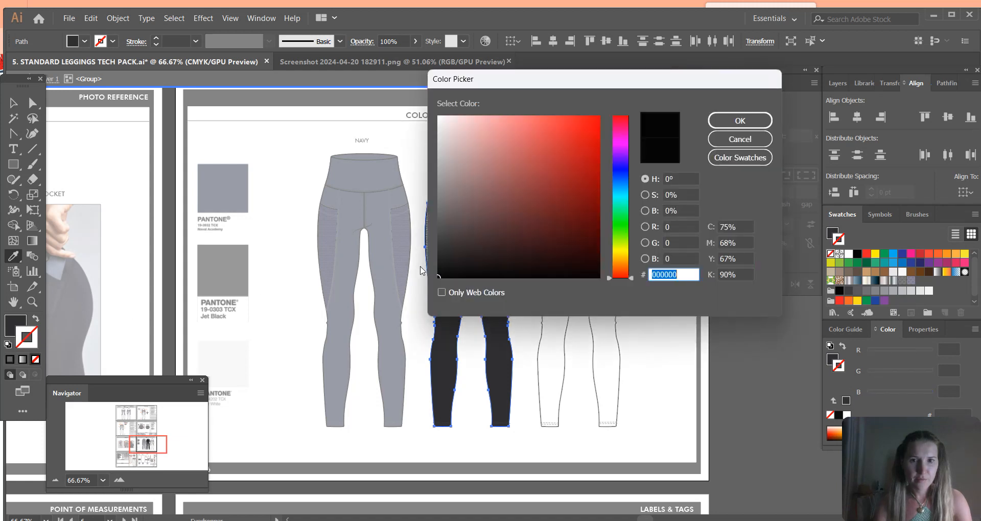
{"action": "left_click", "coordinate": [740, 121]}
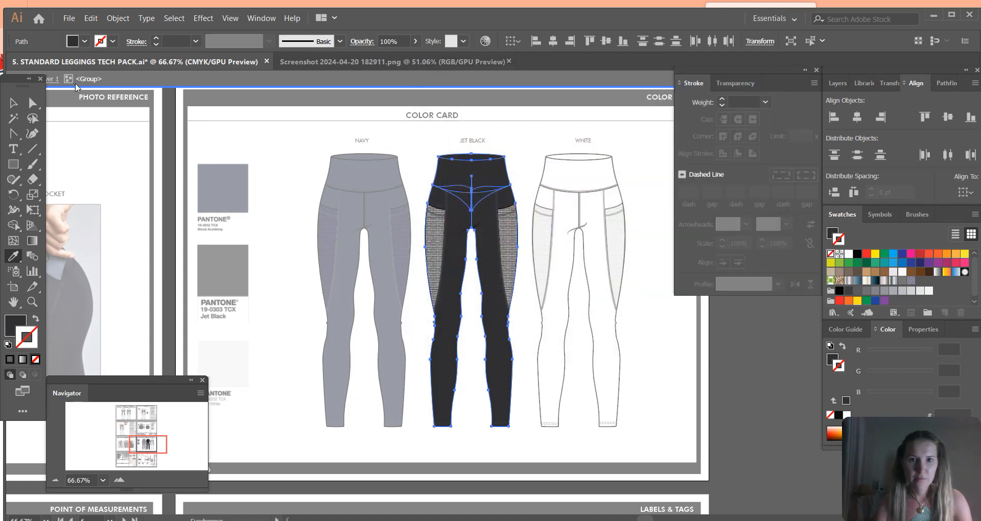
{"action": "left_click", "coordinate": [13, 105]}
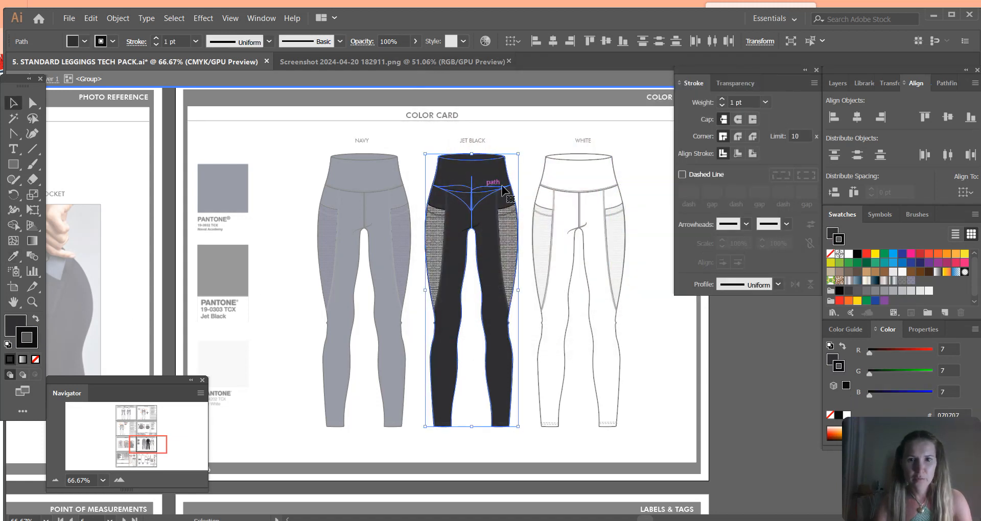
Step: Fill both side pocket panels of the JET BLACK leggings with the black mesh pattern swatch and leave the group
{"action": "left_click", "coordinate": [438, 239]}
{"action": "left_click", "coordinate": [509, 236], "text": "shift"}
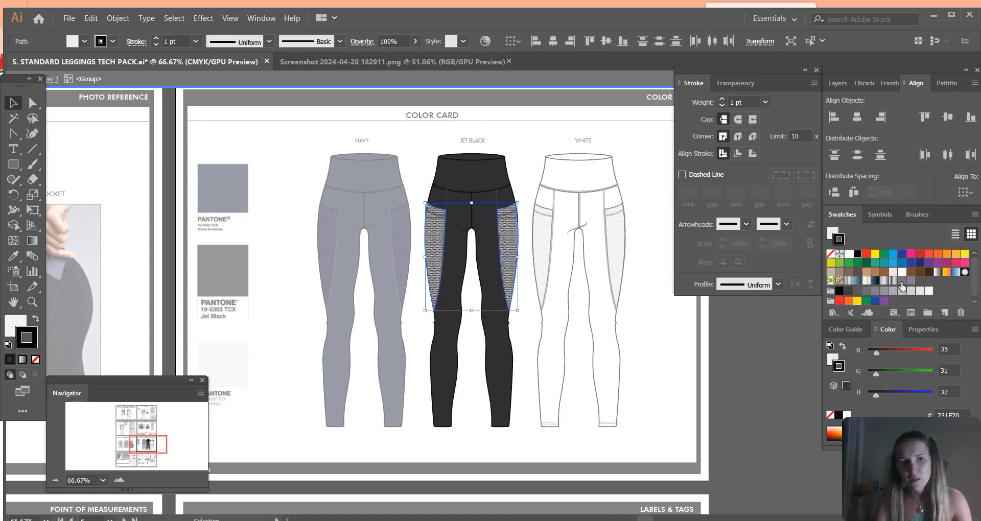
{"action": "left_click", "coordinate": [894, 271]}
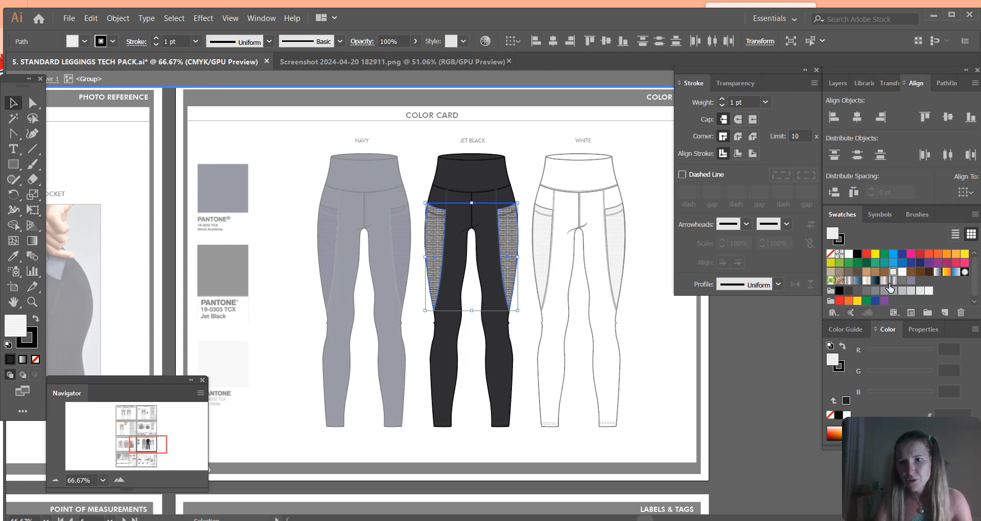
{"action": "left_click", "coordinate": [903, 281]}
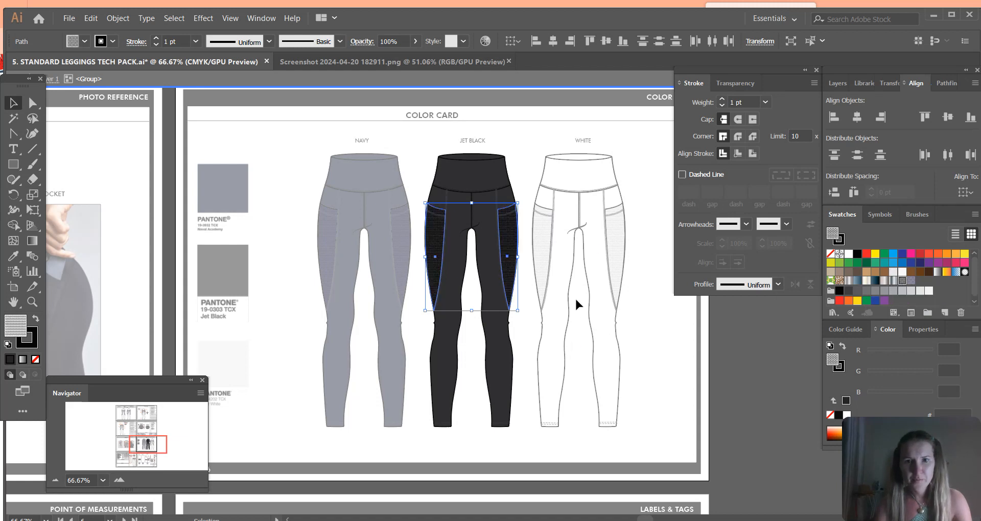
{"action": "double_click", "coordinate": [518, 162]}
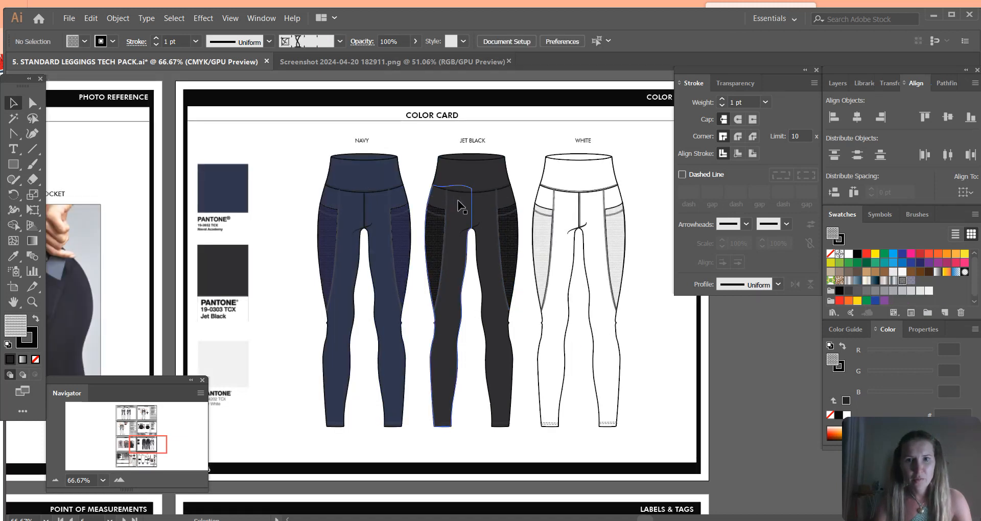
Step: Switch to the garment specification sheet in LibreOffice Calc and examine its sizes and waistband rows against the tech pack pages in Illustrator
{"action": "left_click_drag", "start_coordinate": [148, 447], "coordinate": [128, 462]}
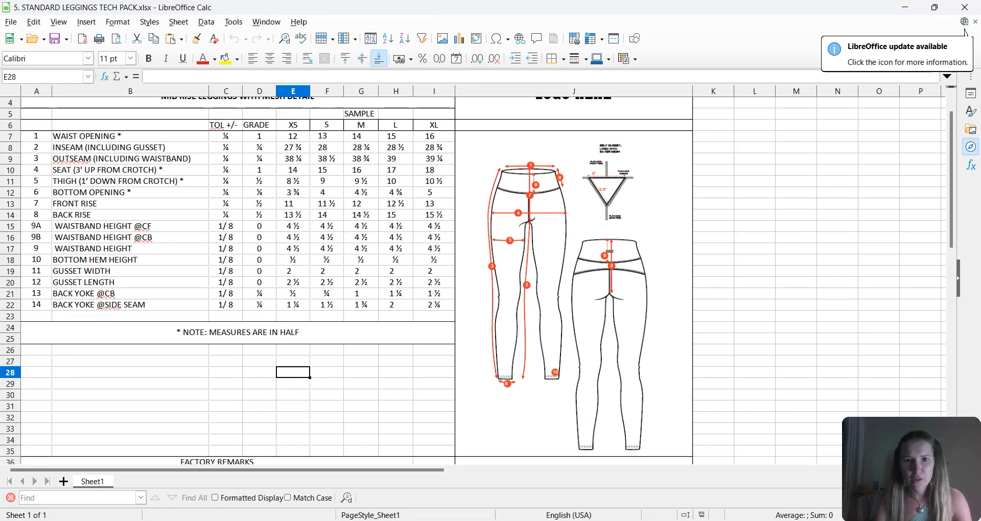
{"action": "left_click", "coordinate": [363, 359]}
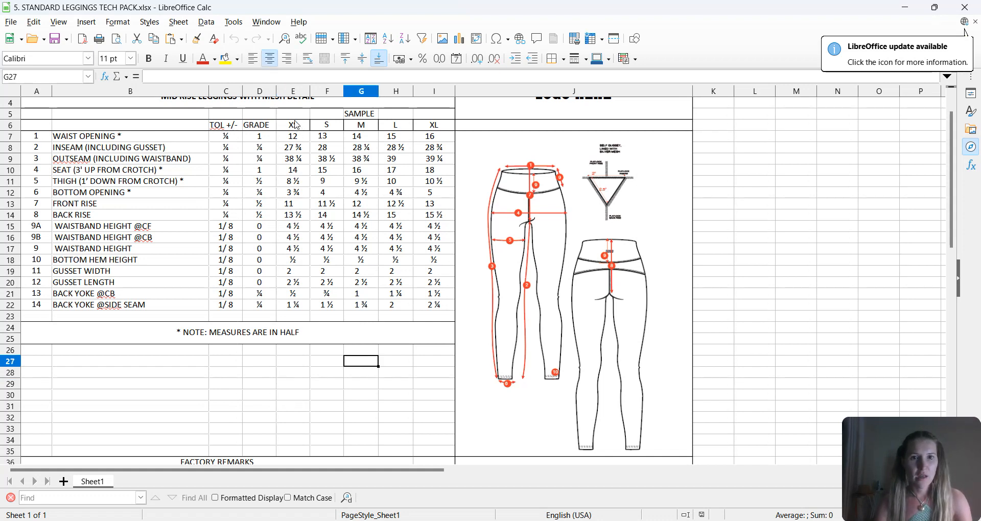
{"action": "scroll", "coordinate": [297, 124], "scroll_direction": "up", "scroll_amount": 1}
{"action": "left_click", "coordinate": [296, 162]}
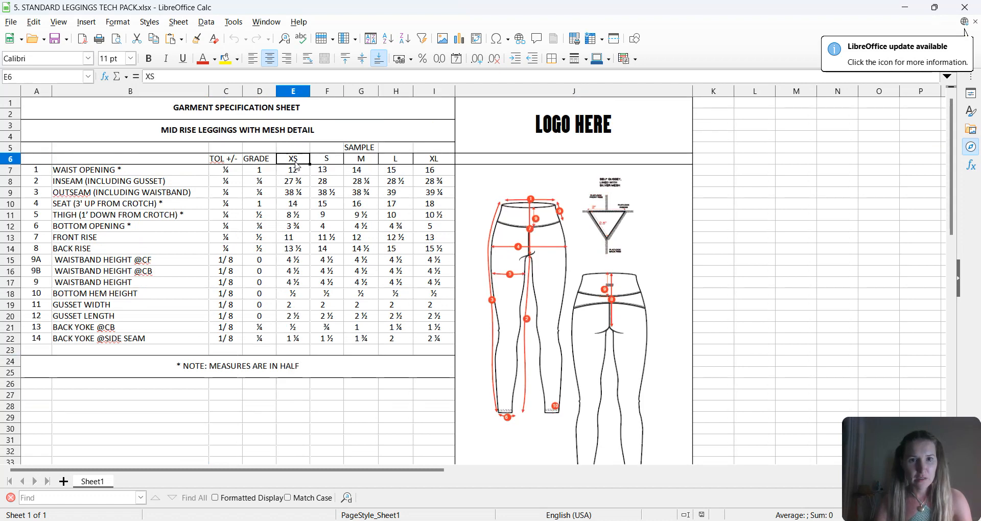
{"action": "left_click", "coordinate": [446, 163]}
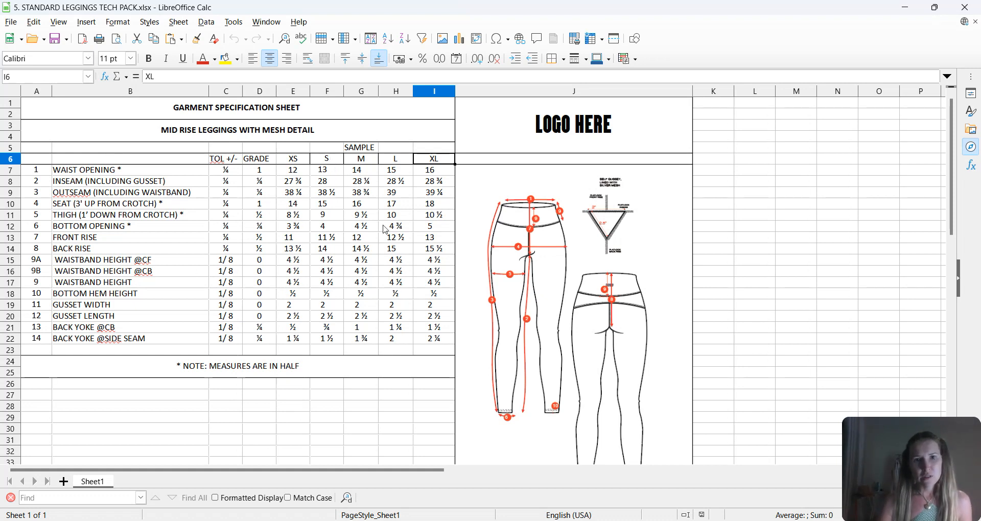
{"action": "left_click", "coordinate": [39, 162]}
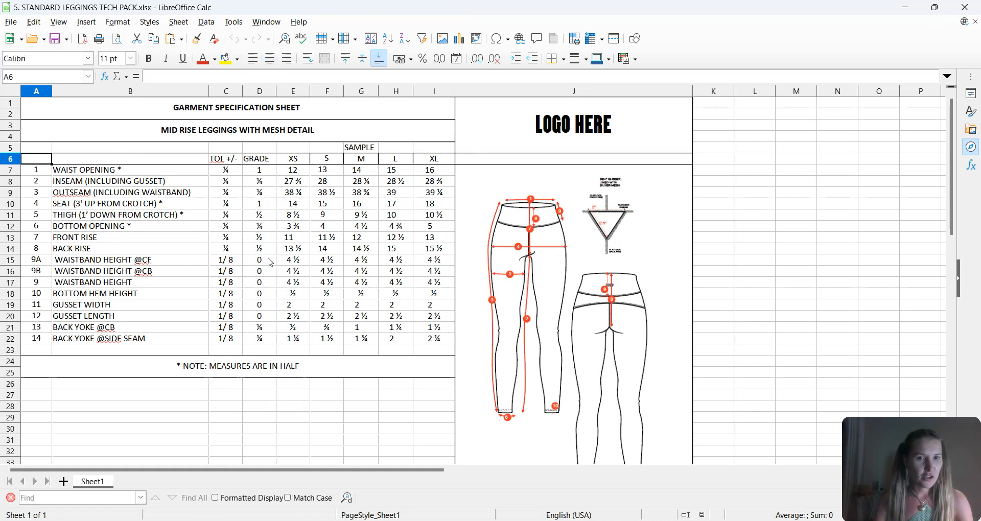
{"action": "left_click", "coordinate": [299, 265]}
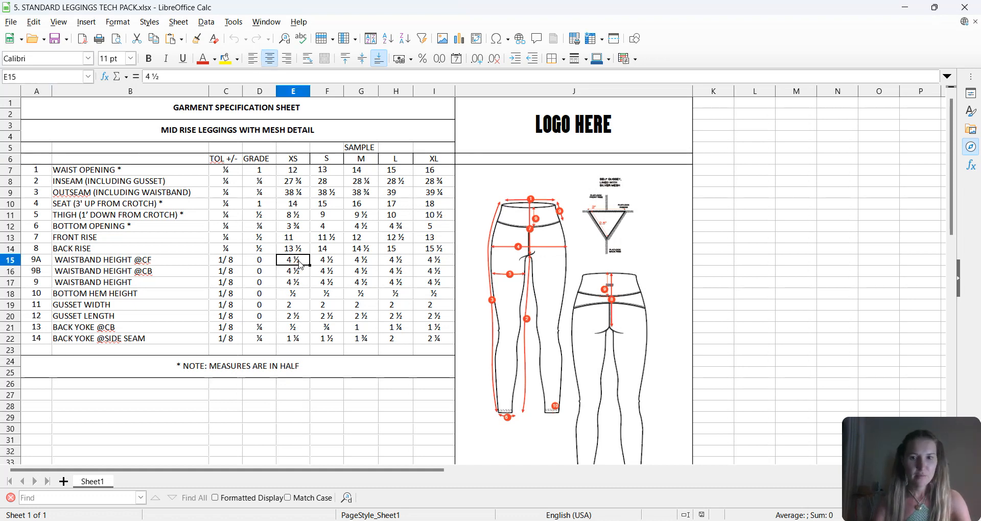
{"action": "left_click", "coordinate": [695, 520]}
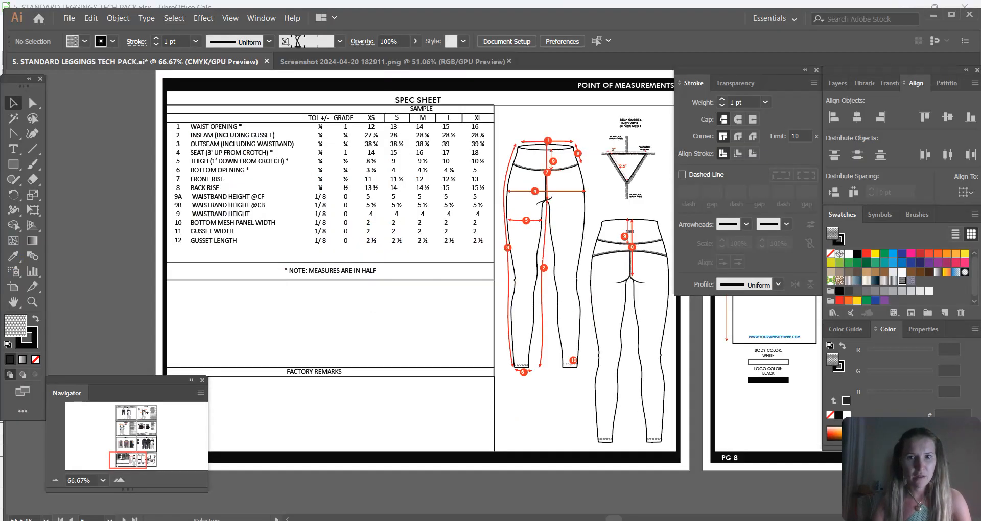
{"action": "scroll", "coordinate": [391, 215], "scroll_direction": "up", "scroll_amount": 3}
{"action": "scroll", "coordinate": [390, 204], "scroll_direction": "up", "scroll_amount": 4}
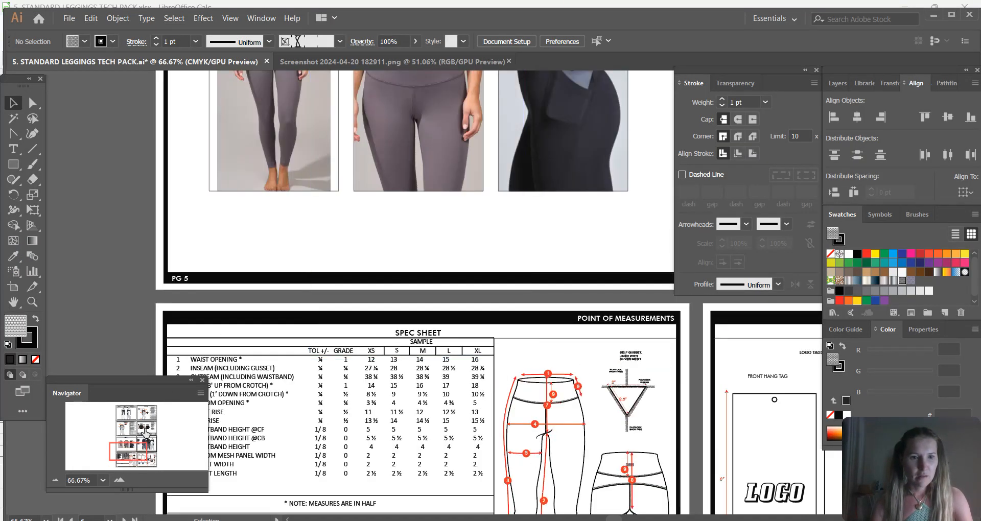
{"action": "left_click_drag", "start_coordinate": [128, 450], "coordinate": [129, 431]}
{"action": "left_click", "coordinate": [611, 520]}
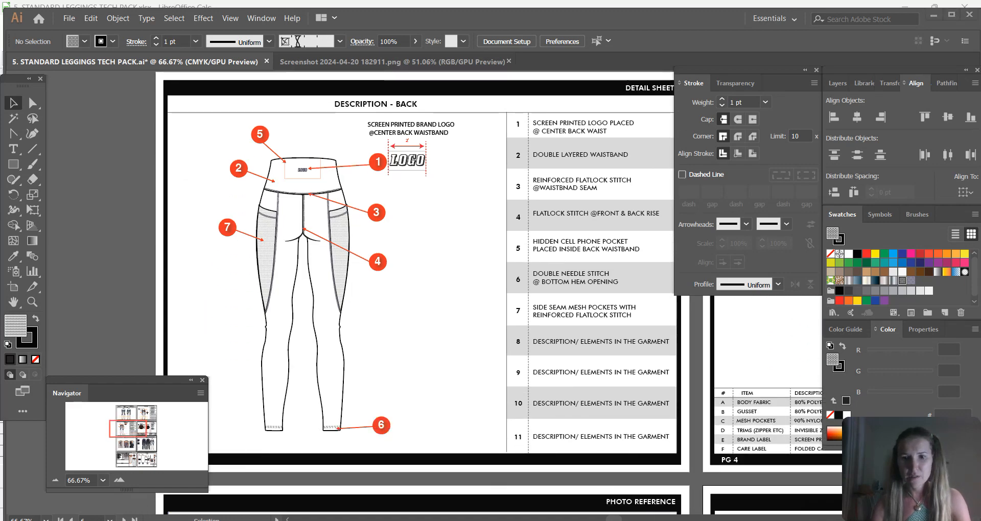
{"action": "type", "text": "5"}
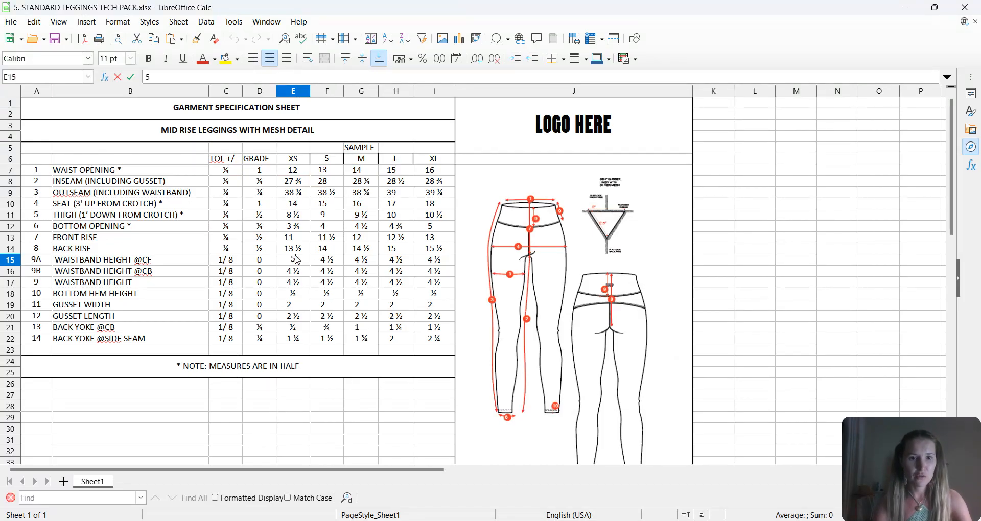
{"action": "type", "text": " 1/2"}
{"action": "key", "text": "Tab"}
{"action": "left_click", "coordinate": [308, 265]}
{"action": "left_click_drag", "start_coordinate": [327, 264], "coordinate": [420, 263]}
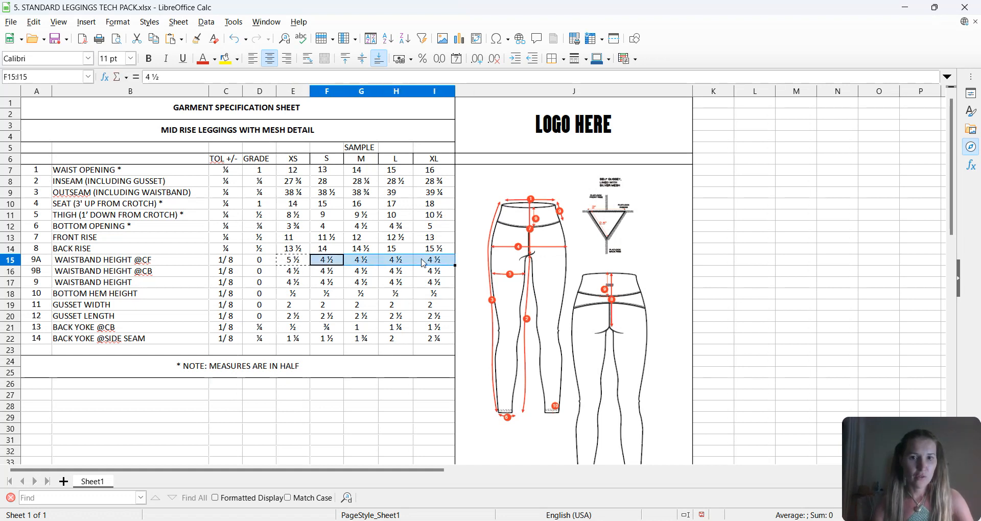
{"action": "type", "text": "5 ½\t5 ½\t5 ½\t5 ½"}
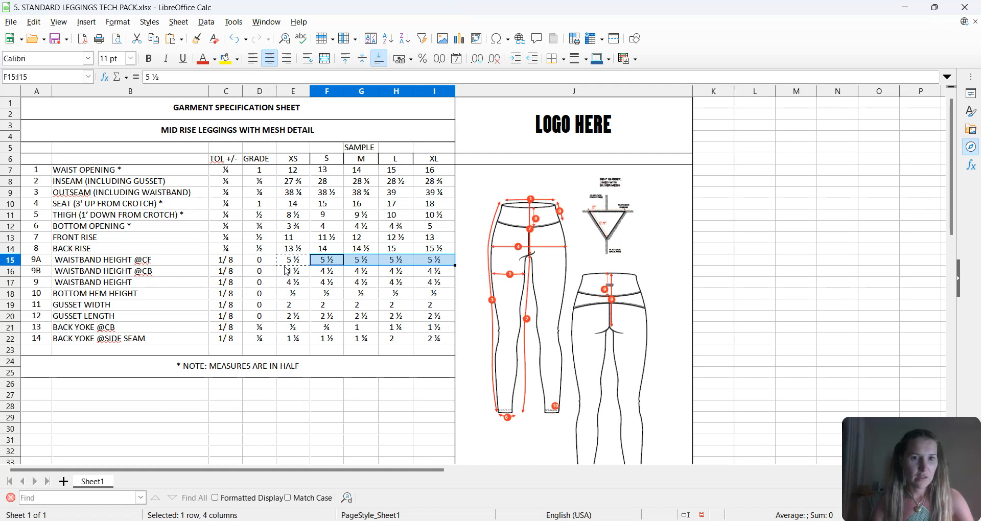
{"action": "left_click", "coordinate": [286, 271]}
{"action": "key", "text": "shift+Right"}
{"action": "key", "text": "shift+Right"}
{"action": "key", "text": "shift+Right"}
{"action": "key", "text": "shift+Right"}
{"action": "key", "text": "ctrl+v"}
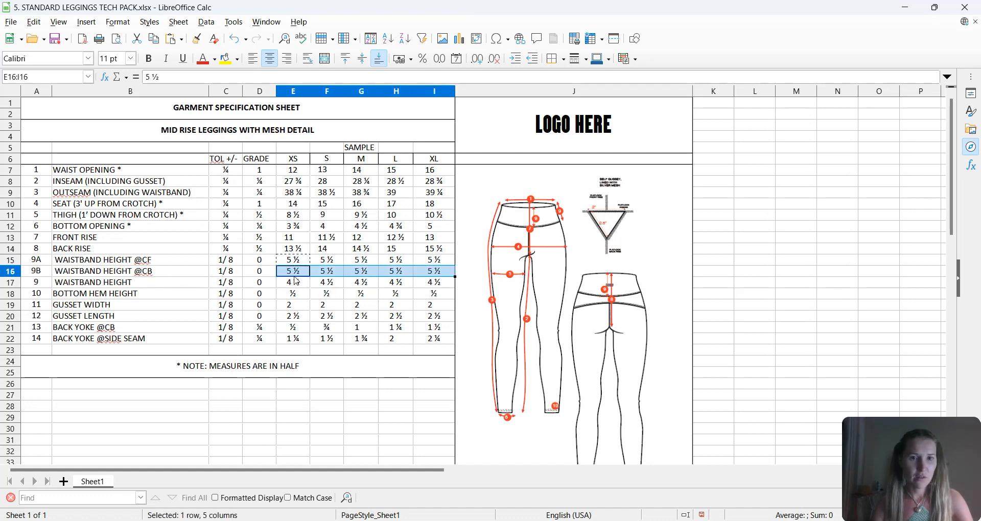
Step: Check the XS values in the three waistband height rows, ending on row 9, WAISTBAND HEIGHT
{"action": "left_click", "coordinate": [297, 262]}
{"action": "left_click", "coordinate": [297, 271]}
{"action": "left_click", "coordinate": [297, 282]}
{"action": "left_click", "coordinate": [298, 272]}
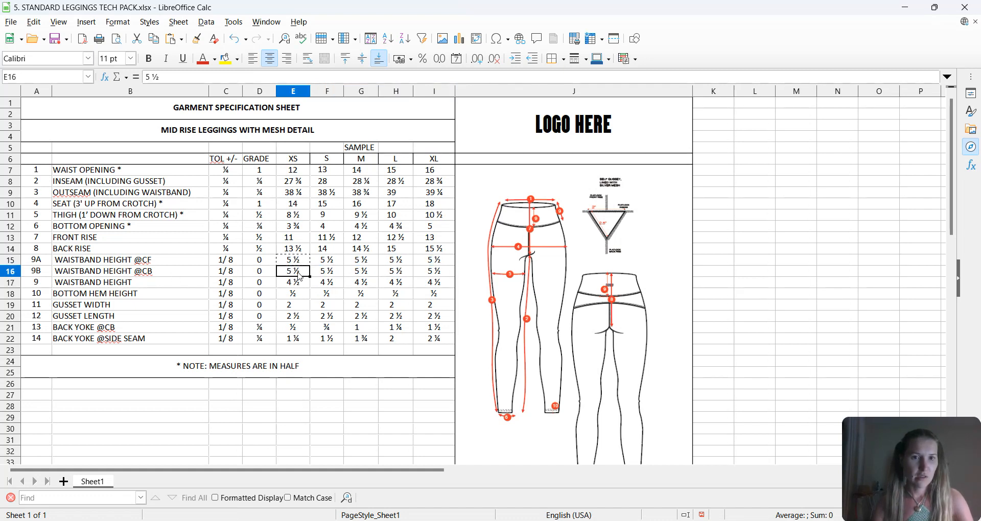
{"action": "left_click", "coordinate": [299, 284]}
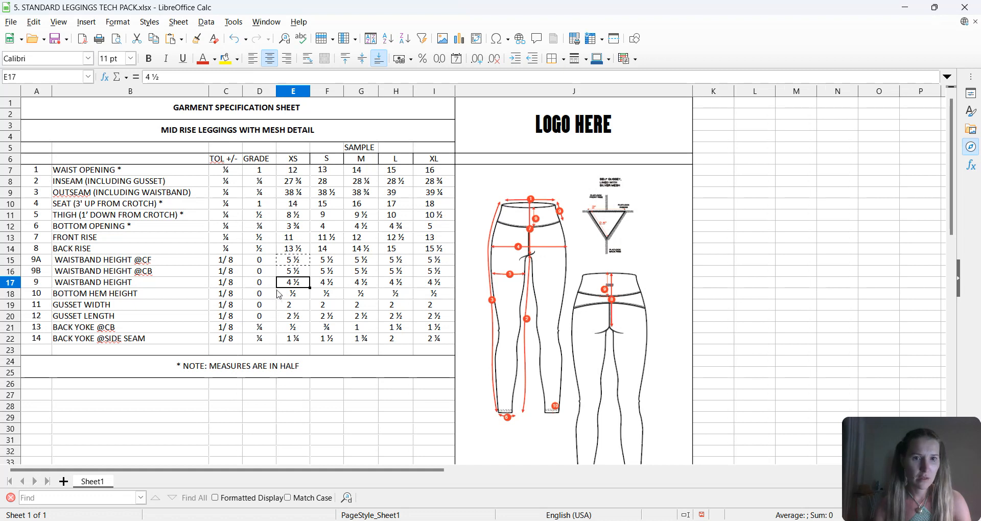
Step: Set WAISTBAND HEIGHT in row 9 of the specification sheet to 5 ½ for all sizes from XS to XL
{"action": "left_click_drag", "start_coordinate": [290, 288], "coordinate": [432, 284]}
{"action": "type", "text": "5 ½\t5 ½\t5 ½\t5 ½\t5 ½"}
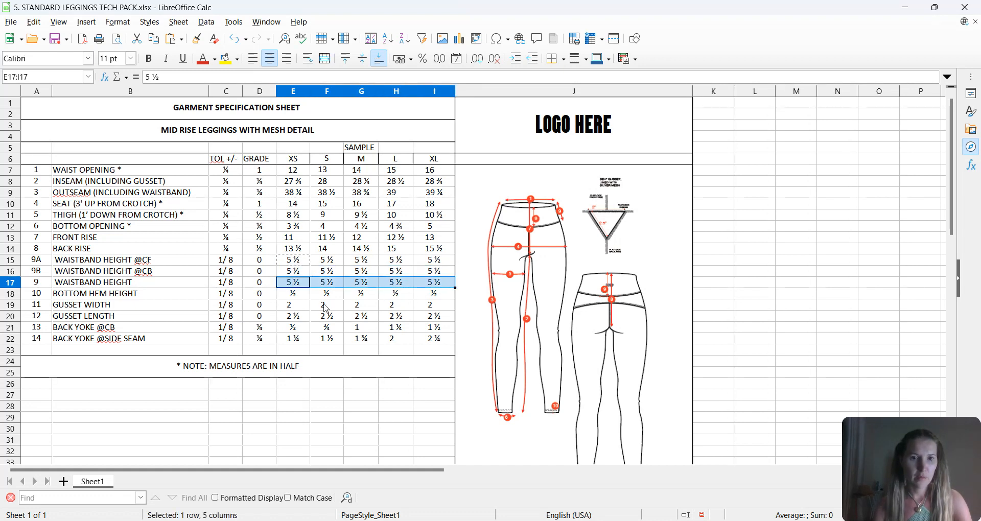
{"action": "key", "text": "Down"}
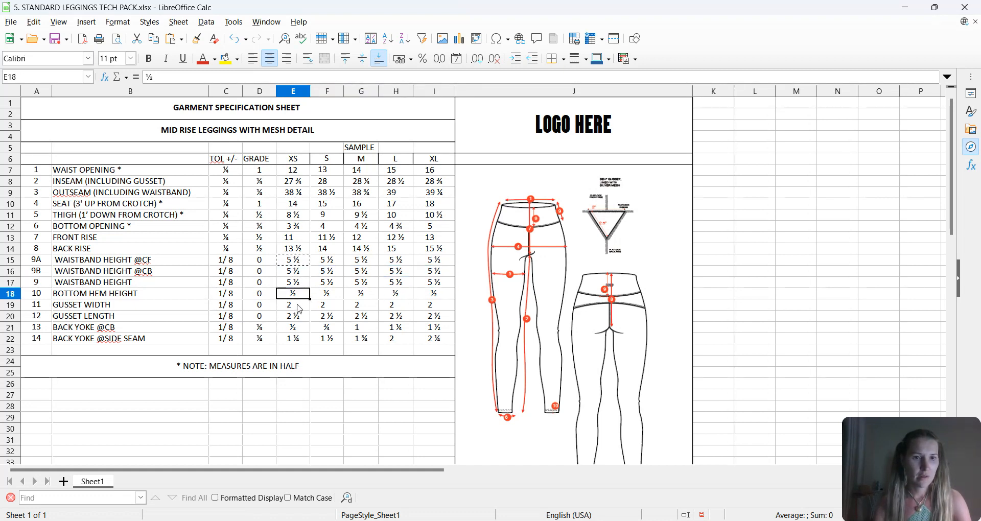
{"action": "left_click", "coordinate": [298, 307]}
{"action": "left_click", "coordinate": [291, 319]}
{"action": "left_click", "coordinate": [289, 329]}
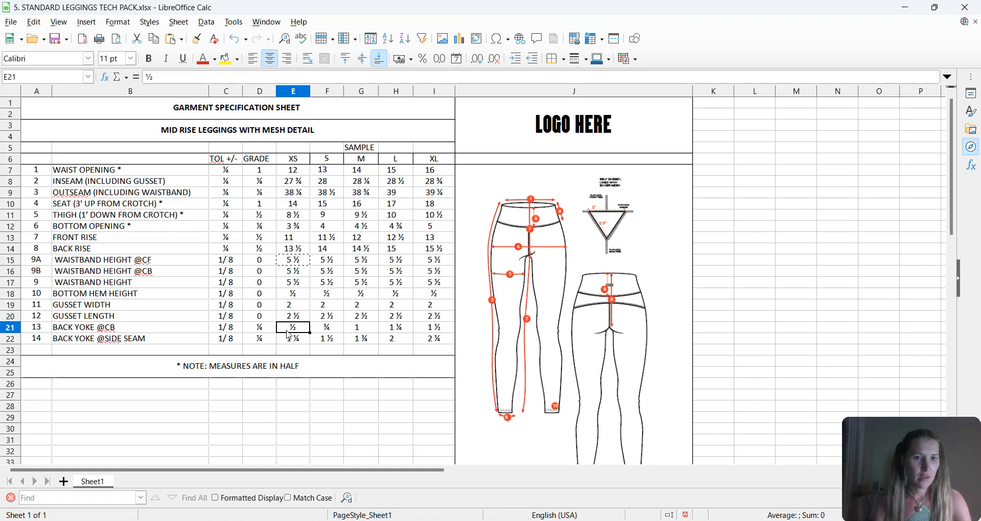
{"action": "left_click", "coordinate": [114, 329]}
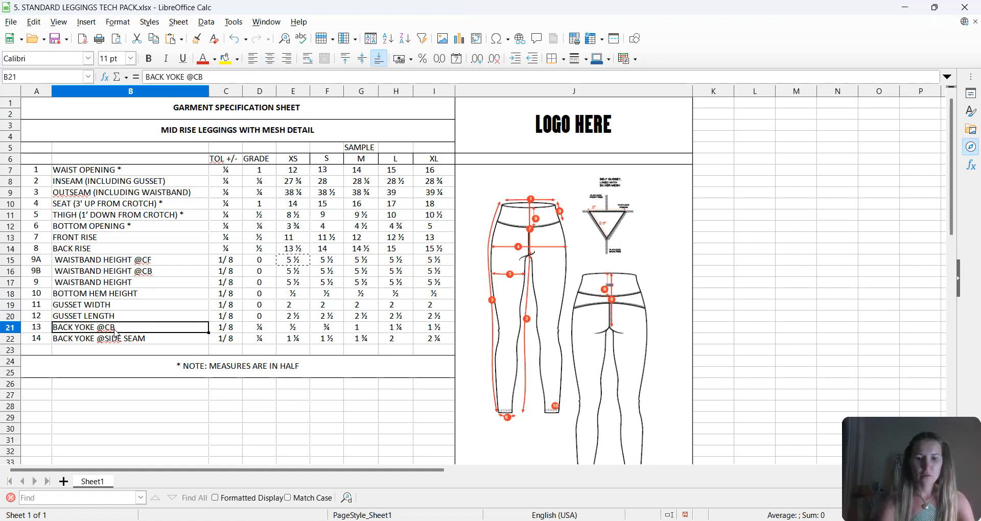
{"action": "type", "text": "SIDE MESH POCKET WIDTH"}
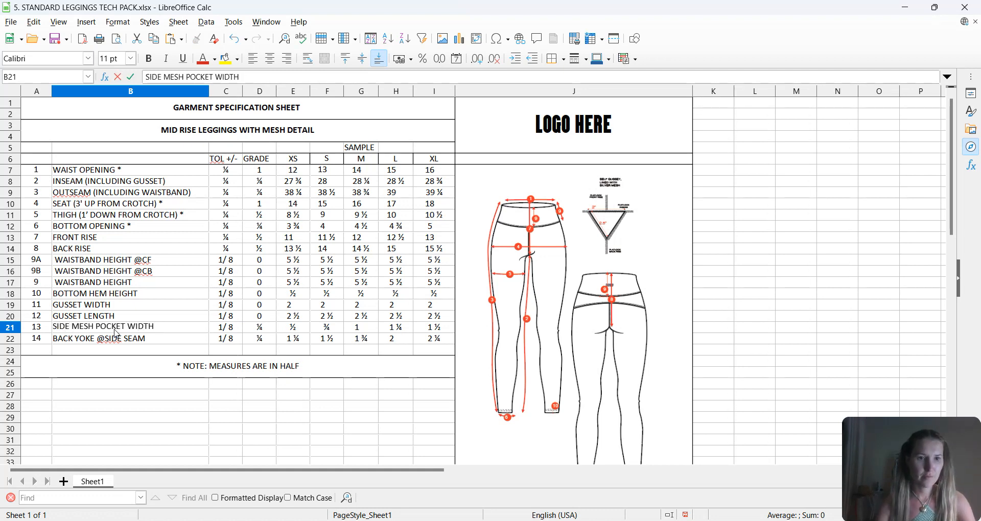
{"action": "left_click", "coordinate": [123, 337]}
{"action": "type", "text": "SIDE"}
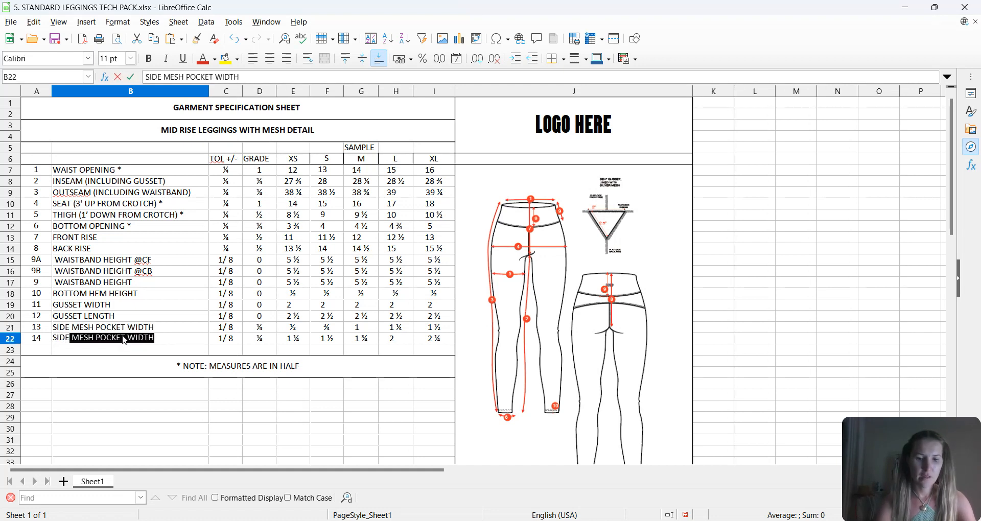
{"action": "type", "text": " MESH POCKET HEIGH"}
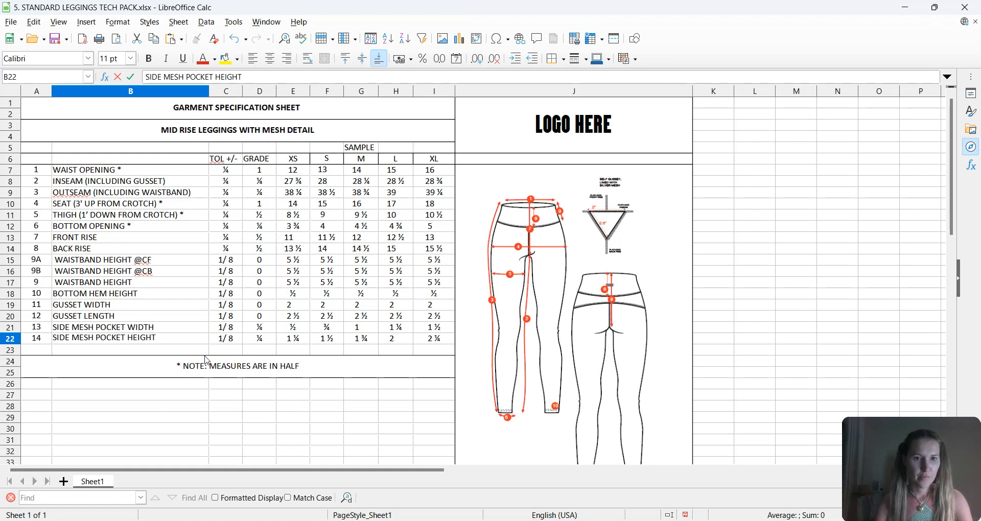
{"action": "type", "text": "T"}
Step: Enter the SIDE MESH POCKET WIDTH values for XS to XL: 6, 6 ¼, 6 ½, 6 ¾ and 7
{"action": "left_click", "coordinate": [293, 328]}
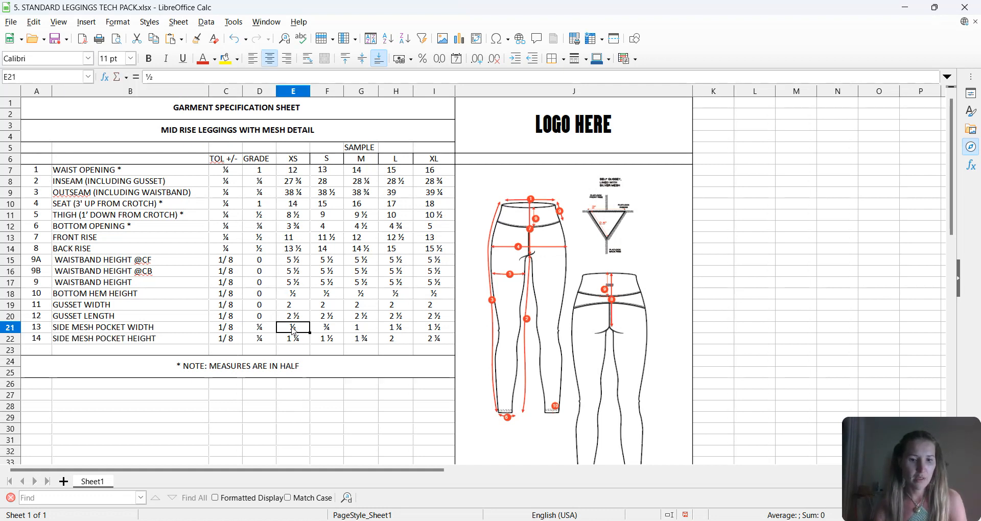
{"action": "type", "text": "6"}
{"action": "key", "text": "Tab"}
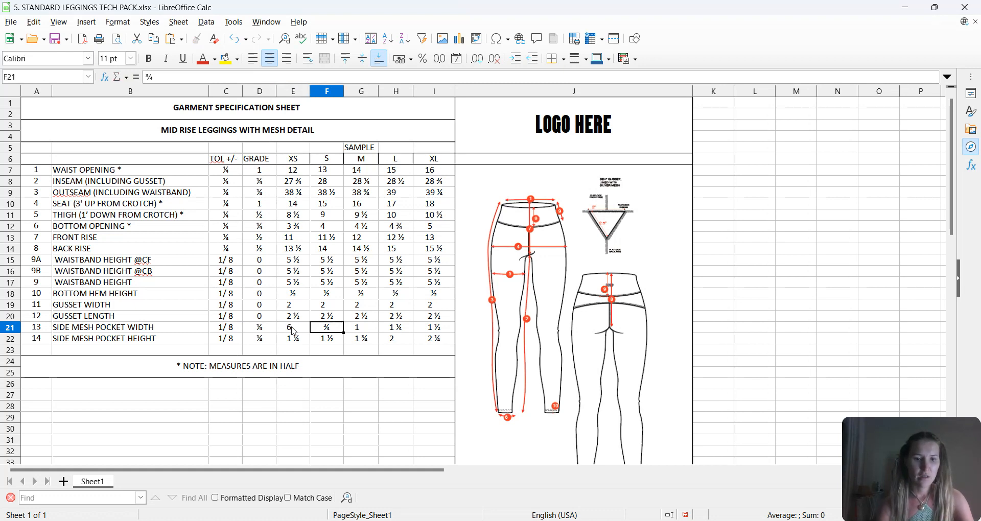
{"action": "type", "text": "6"}
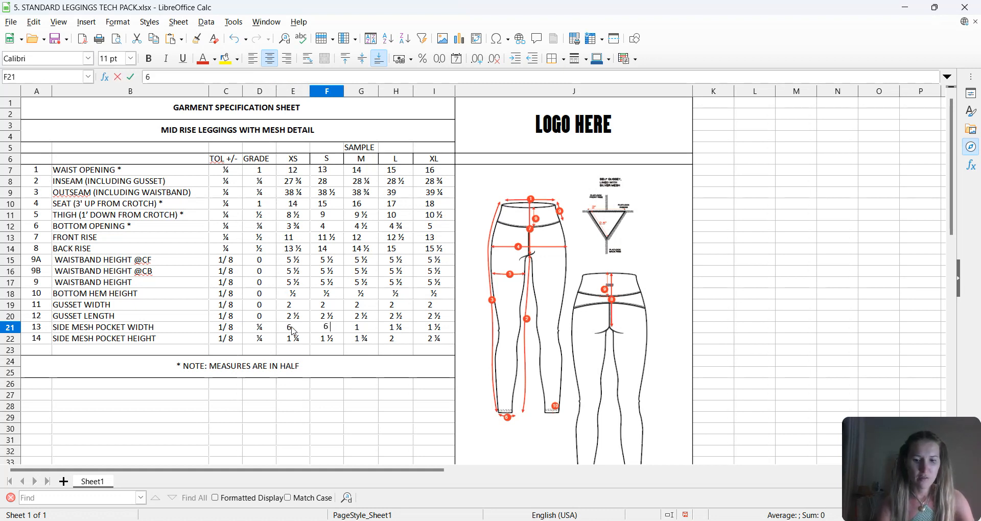
{"action": "type", "text": " 1/4"}
{"action": "key", "text": "Tab"}
{"action": "type", "text": "6 1/2"}
{"action": "key", "text": "Tab"}
{"action": "type", "text": "6 3/4"}
{"action": "key", "text": "Tab"}
{"action": "type", "text": "7"}
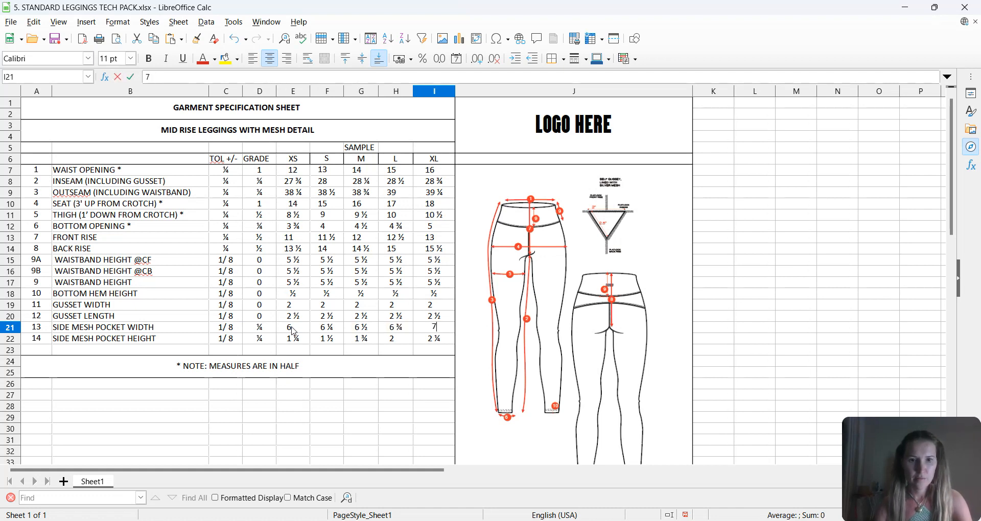
{"action": "key", "text": "Return"}
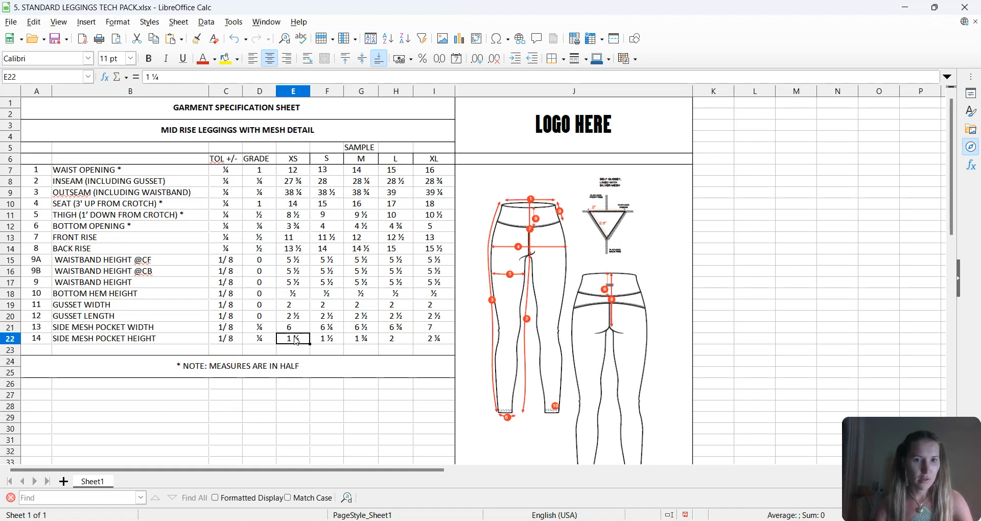
Step: Enter the SIDE MESH POCKET HEIGHT values for XS to XL: 7 ½, 7 ¾, 8, 8 ¼ and 8 ½
{"action": "type", "text": "7"}
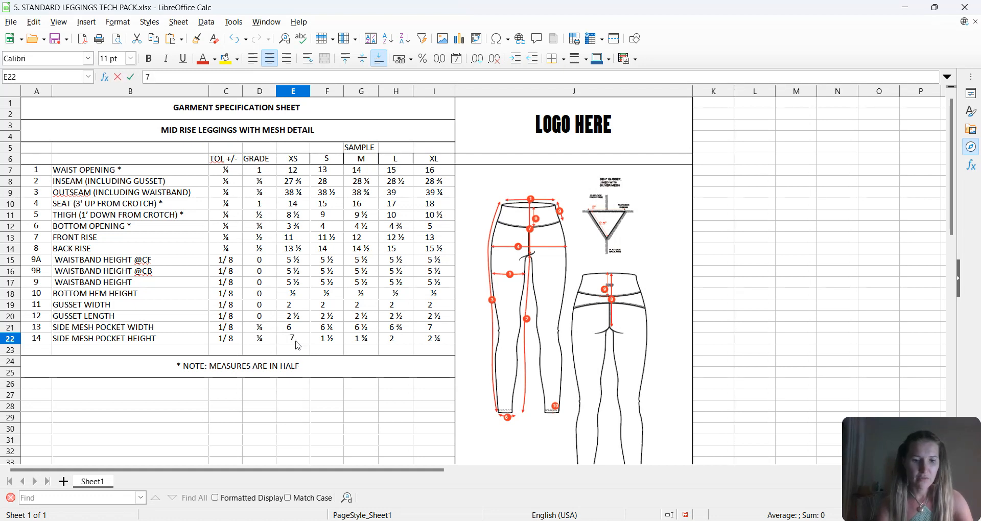
{"action": "key", "text": "Tab"}
{"action": "type", "text": "7 3/4"}
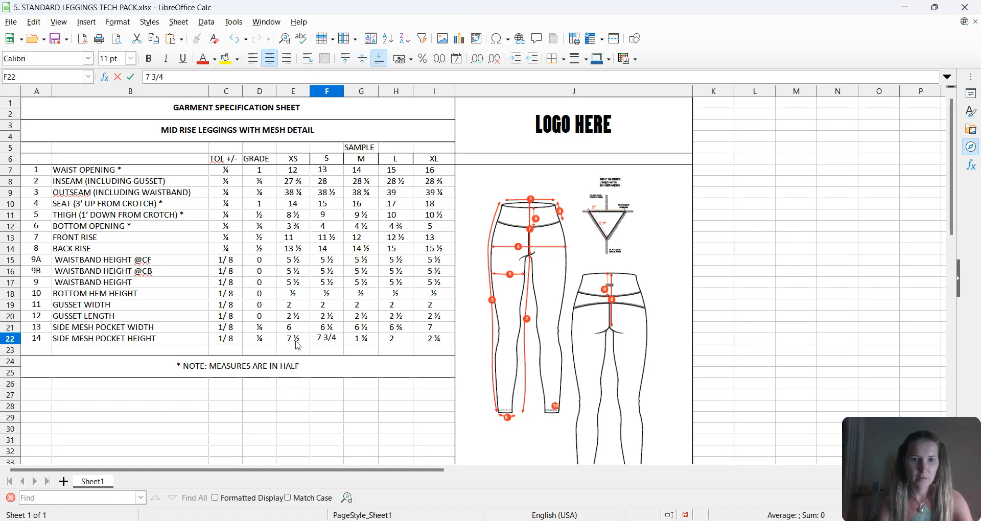
{"action": "key", "text": "Tab"}
{"action": "type", "text": "8"}
{"action": "key", "text": "Tab"}
{"action": "type", "text": "8"}
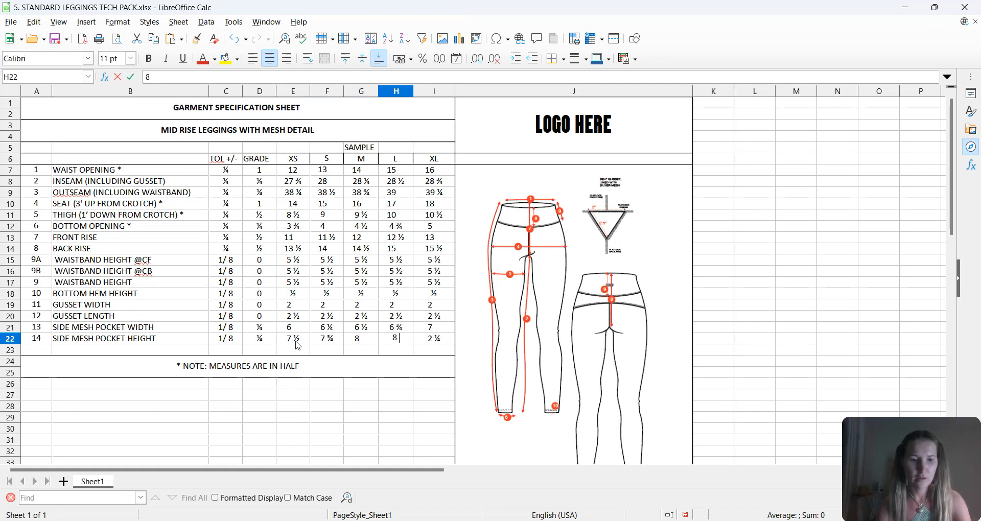
{"action": "type", "text": " 1/4"}
{"action": "key", "text": "Tab"}
{"action": "type", "text": "8 1/2"}
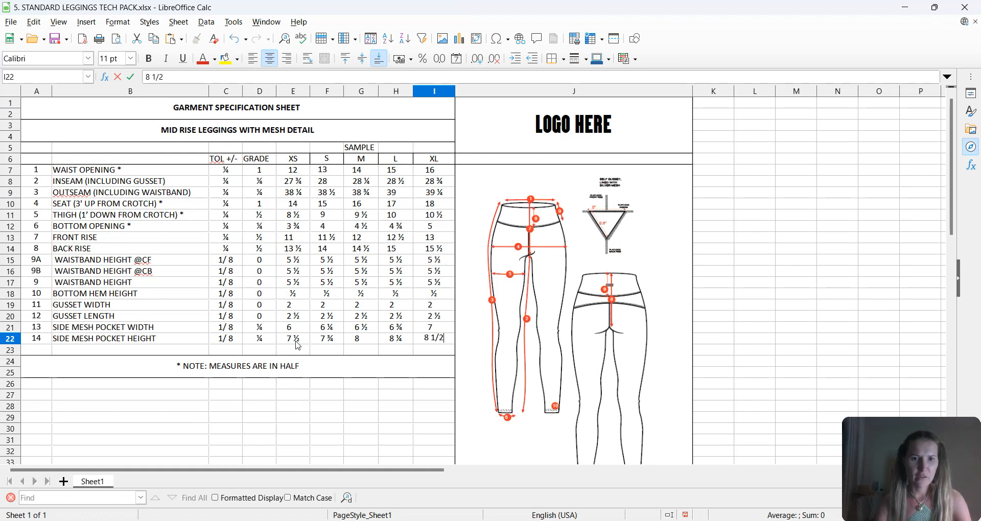
{"action": "left_click", "coordinate": [321, 317]}
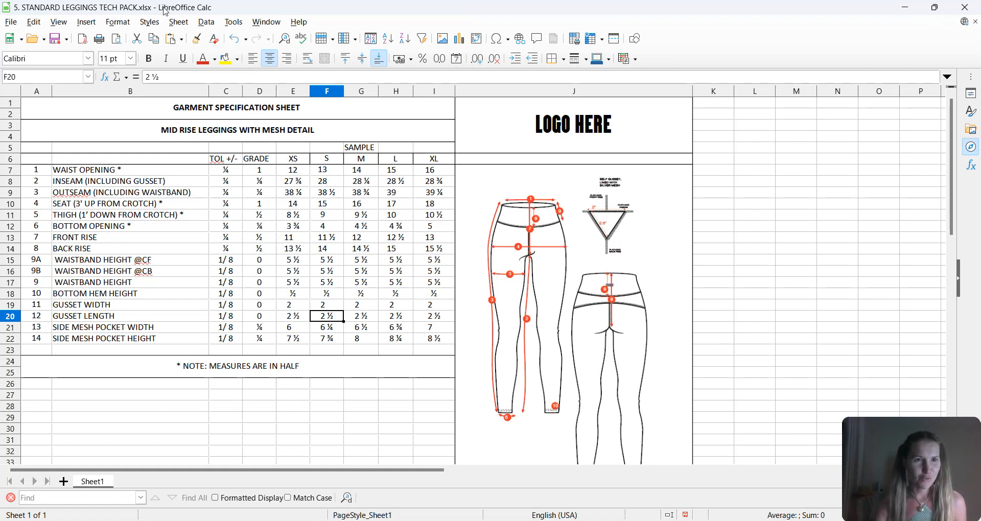
Step: Save a copy of the workbook as 5. STANDARD LEGGINGS TECH PACK WITH MESH POCKETS, in Excel 2007–365 format
{"action": "left_click", "coordinate": [13, 24]}
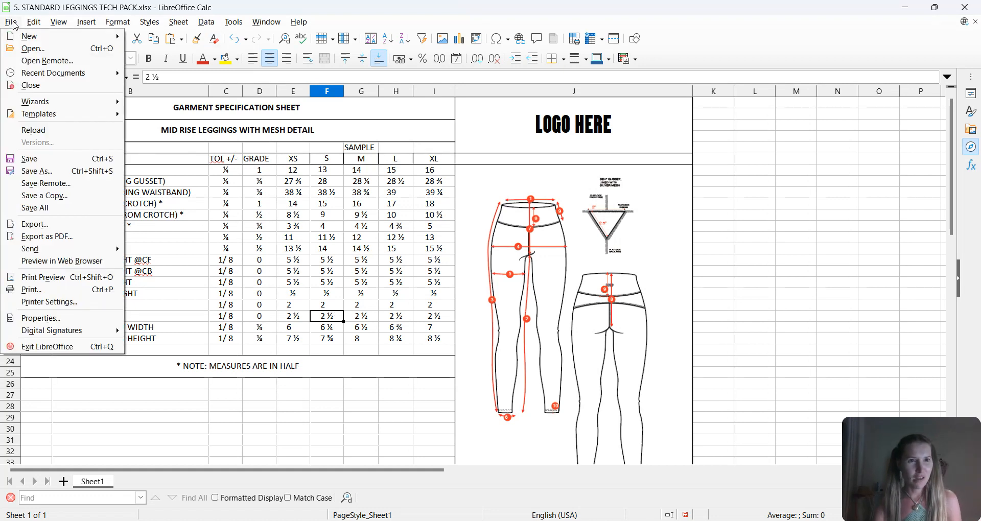
{"action": "left_click", "coordinate": [42, 176]}
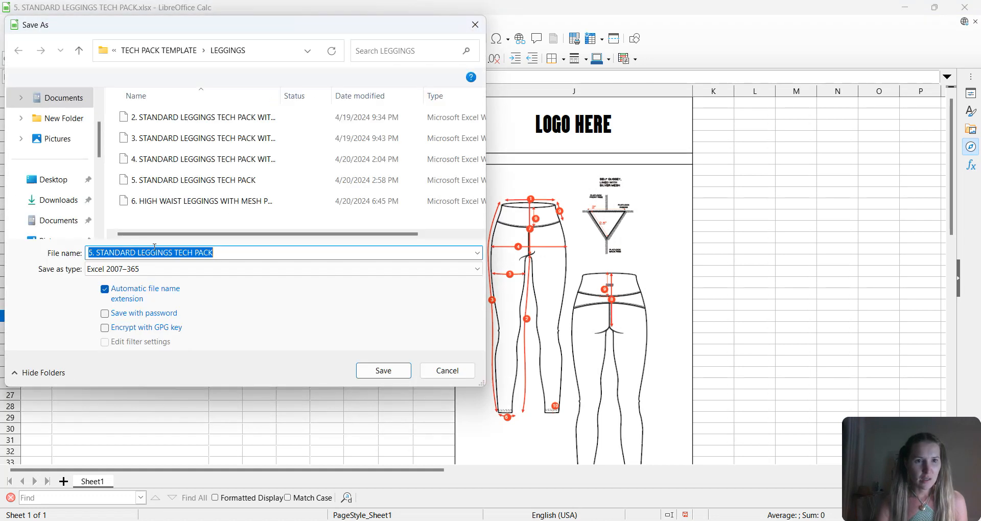
{"action": "left_click", "coordinate": [164, 252]}
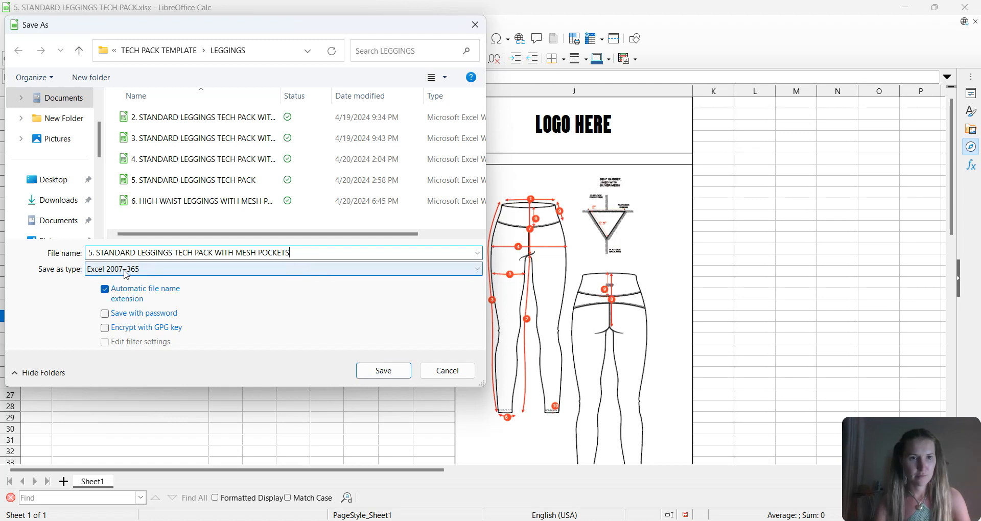
{"action": "left_click", "coordinate": [386, 369]}
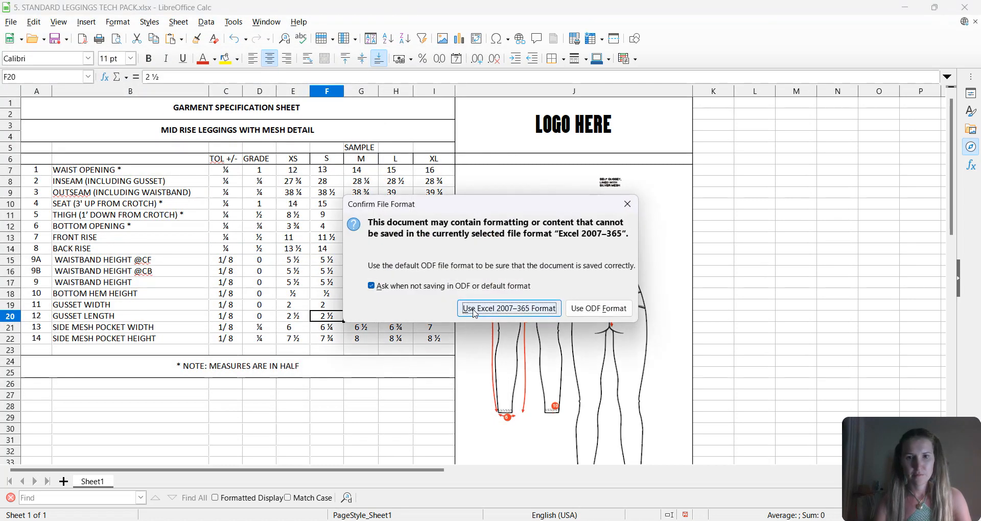
{"action": "left_click", "coordinate": [474, 310]}
Step: Copy the measurement range A5:I35, switch to Illustrator and replace the old spec table on page 7 with it
{"action": "left_click_drag", "start_coordinate": [31, 151], "coordinate": [438, 429]}
{"action": "key", "text": "ctrl+c"}
{"action": "left_click", "coordinate": [663, 520]}
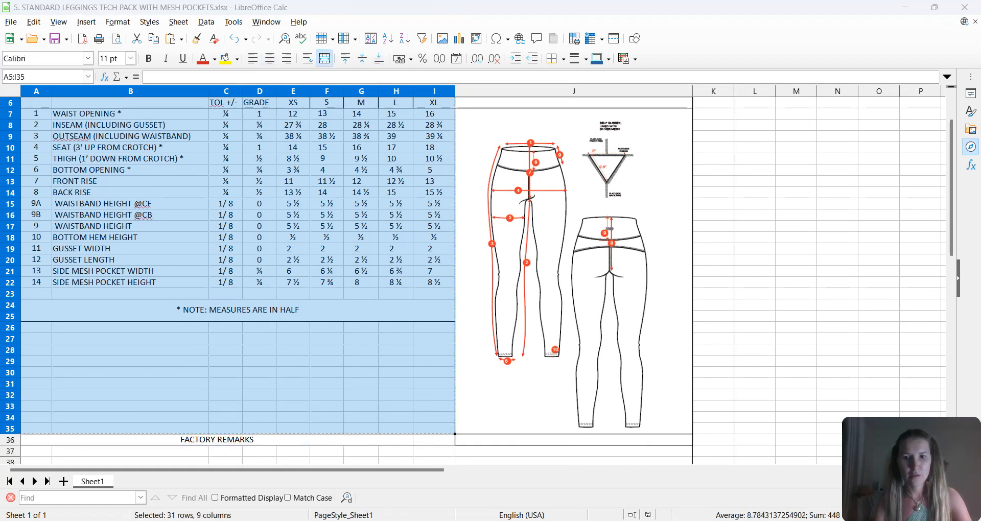
{"action": "scroll", "coordinate": [358, 279], "scroll_direction": "down", "scroll_amount": 1}
{"action": "left_click_drag", "start_coordinate": [131, 433], "coordinate": [128, 456]}
{"action": "left_click", "coordinate": [208, 226]}
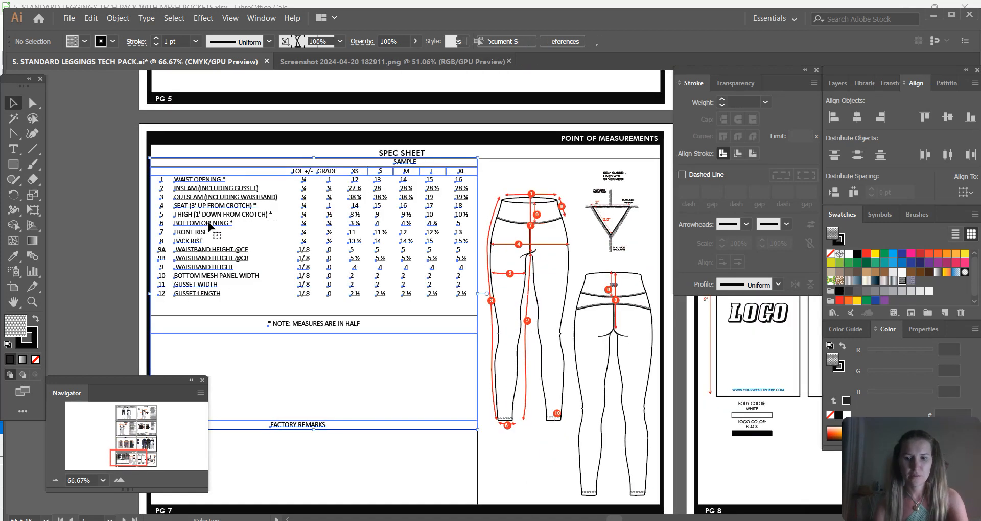
{"action": "key", "text": "Delete"}
{"action": "key", "text": "ctrl+v"}
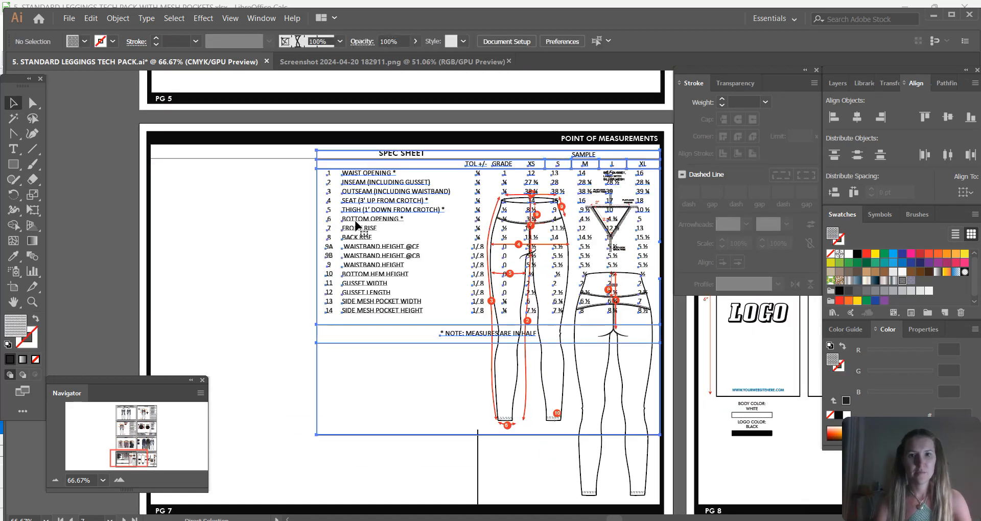
Step: Delete the leftover vertical divider line on page 7 and fit the pasted table under the SPEC SHEET heading, narrowed beside the front sketch
{"action": "left_click_drag", "start_coordinate": [356, 176], "coordinate": [196, 178]}
{"action": "left_click", "coordinate": [475, 457]}
{"action": "key", "text": "Delete"}
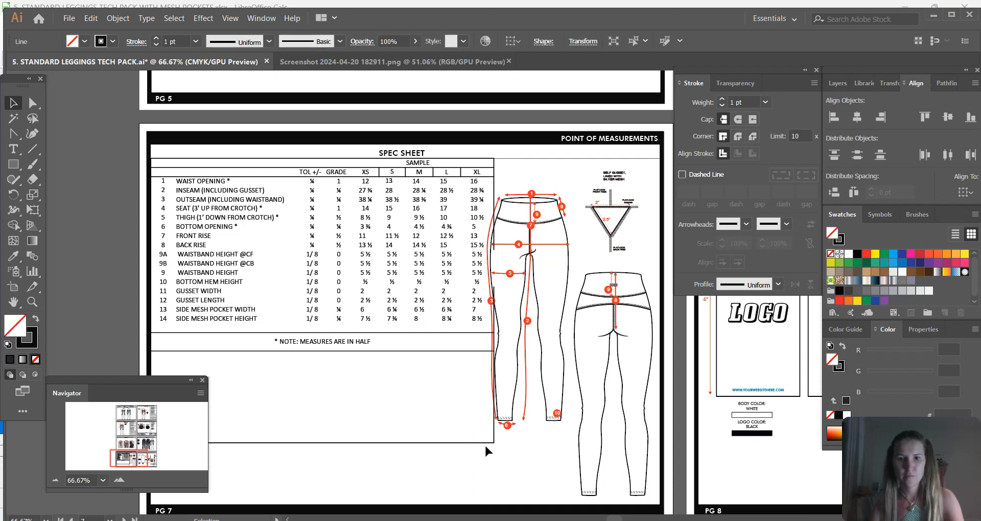
{"action": "left_click", "coordinate": [484, 443]}
{"action": "left_click_drag", "start_coordinate": [494, 301], "coordinate": [479, 300]}
{"action": "left_click", "coordinate": [497, 391]}
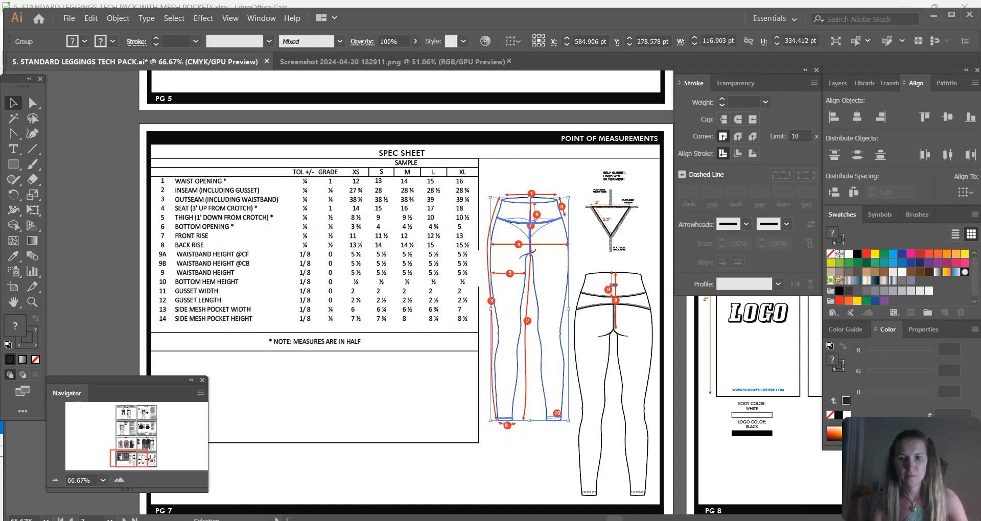
Step: Return to LibreOffice Calc and apply an outer border to the measurement range A5:I35
{"action": "key", "text": "alt+Tab"}
{"action": "left_click", "coordinate": [566, 60]}
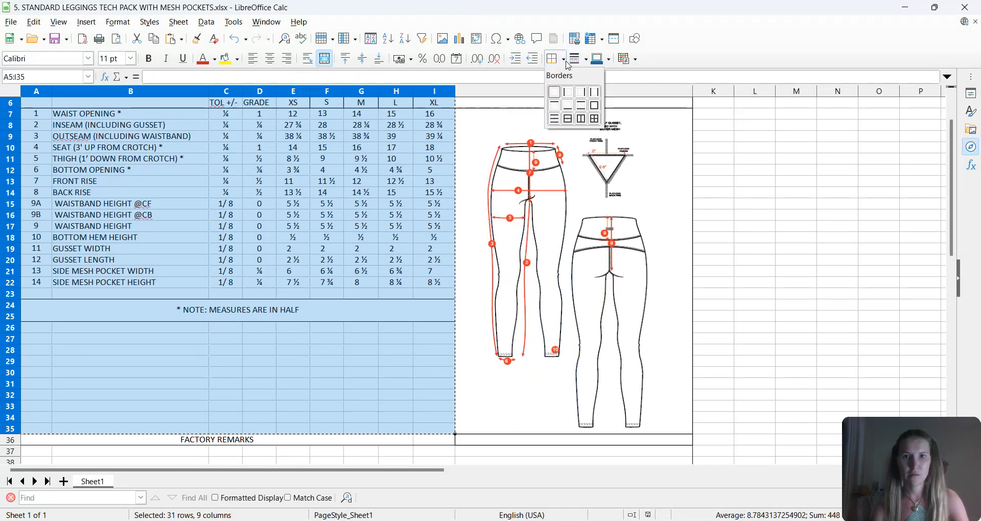
{"action": "left_click", "coordinate": [593, 106]}
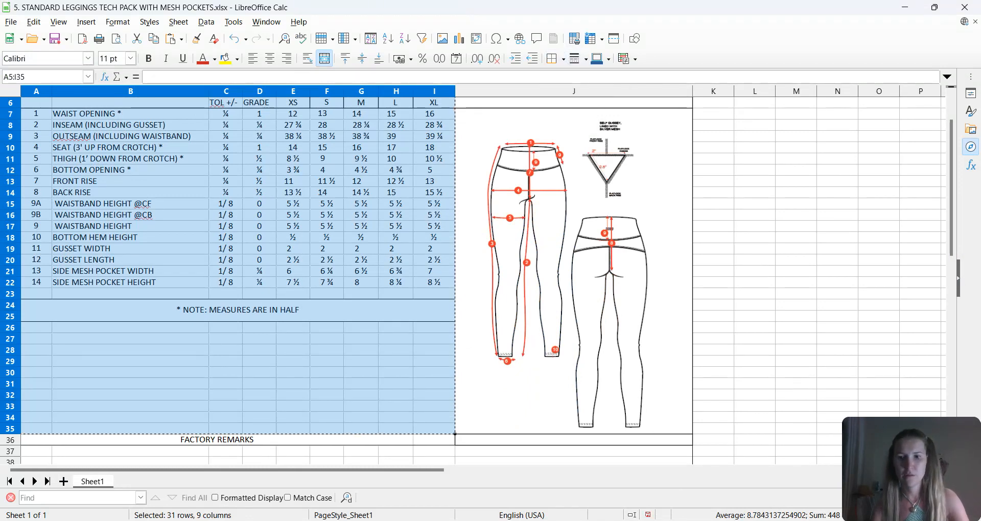
Step: Switch to Illustrator, replace the spec table on page 7 with a fresh paste and narrow it to clear the front leggings sketch
{"action": "key", "text": "alt+Tab"}
{"action": "left_click", "coordinate": [250, 207]}
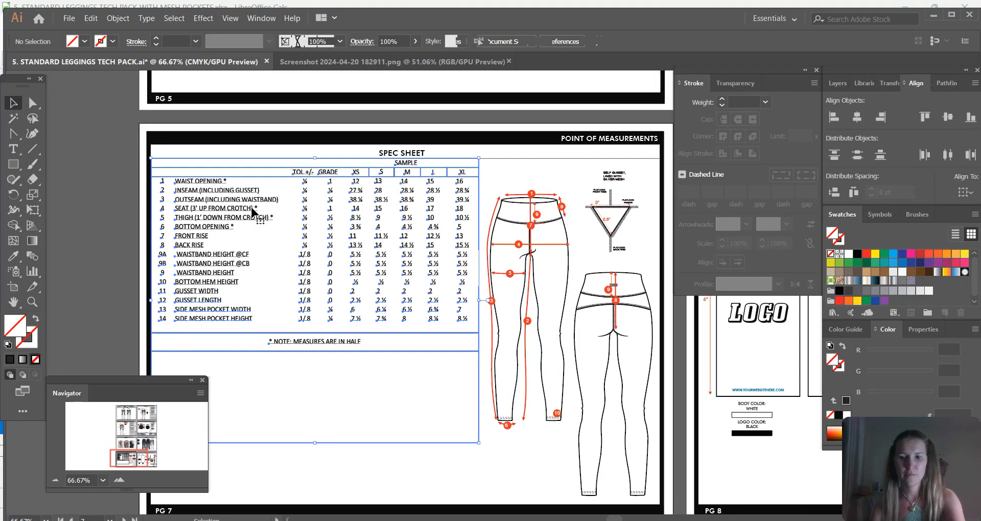
{"action": "key", "text": "Delete"}
{"action": "key", "text": "ctrl+v"}
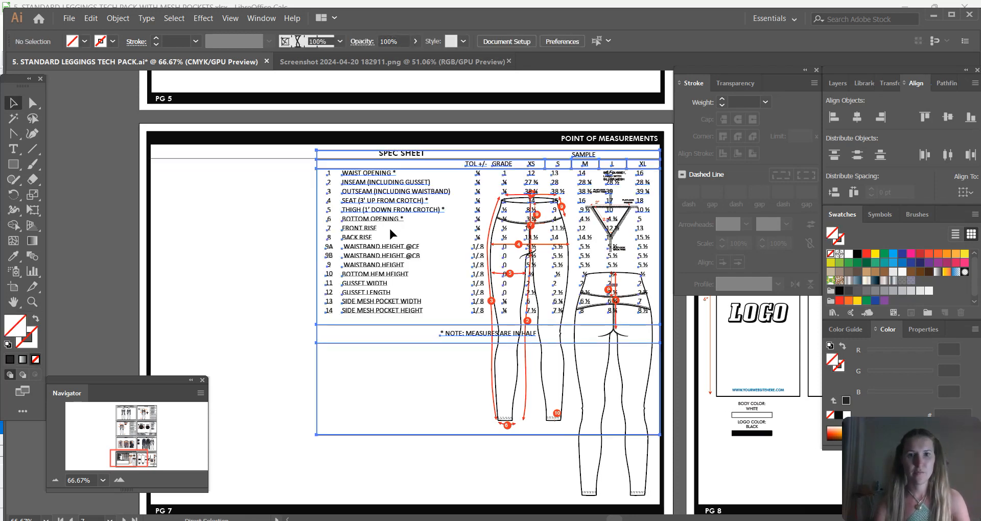
{"action": "left_click_drag", "start_coordinate": [366, 196], "coordinate": [231, 197]}
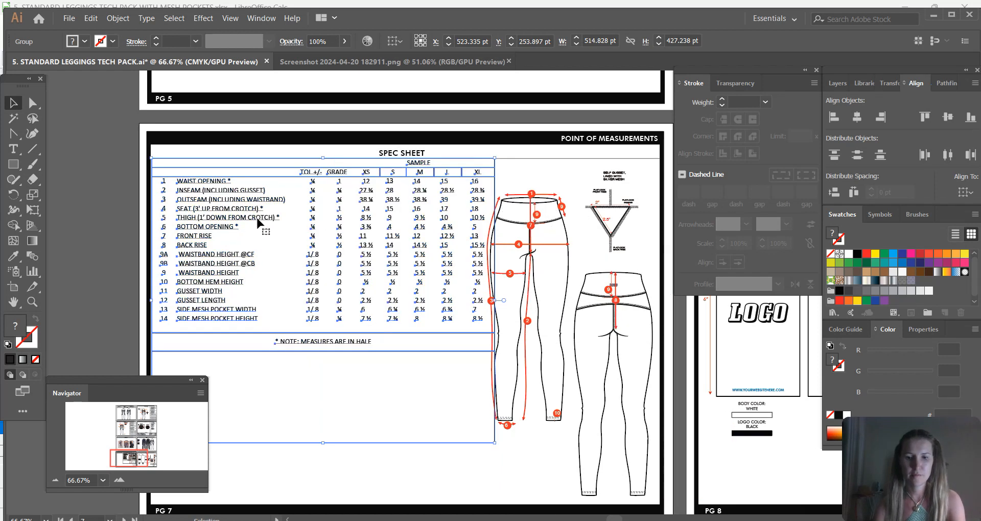
{"action": "left_click_drag", "start_coordinate": [494, 301], "coordinate": [471, 301]}
{"action": "left_click", "coordinate": [518, 457]}
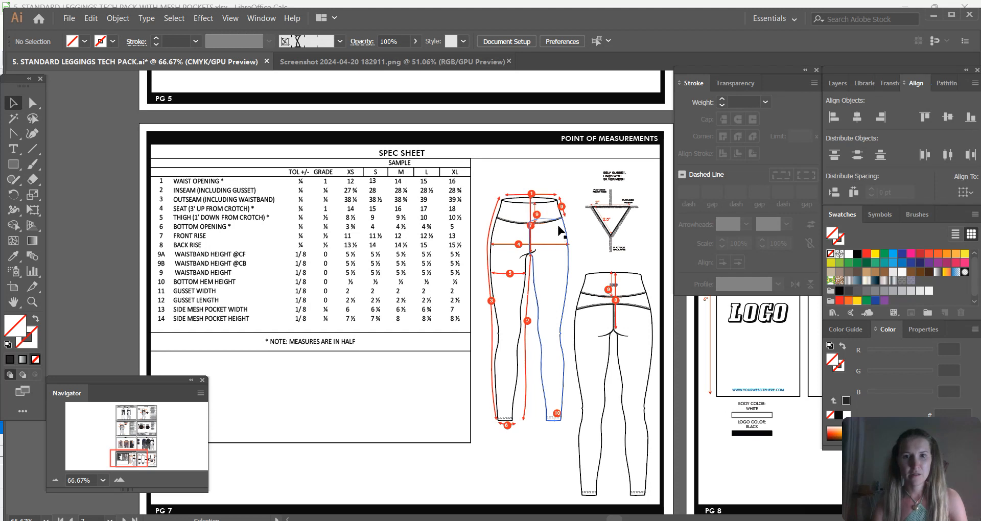
Step: Copy the front and back mesh-pocket leggings sketches from the cover sheet and paste them onto page 7
{"action": "left_click_drag", "start_coordinate": [124, 456], "coordinate": [131, 412]}
{"action": "left_click_drag", "start_coordinate": [205, 286], "coordinate": [470, 367]}
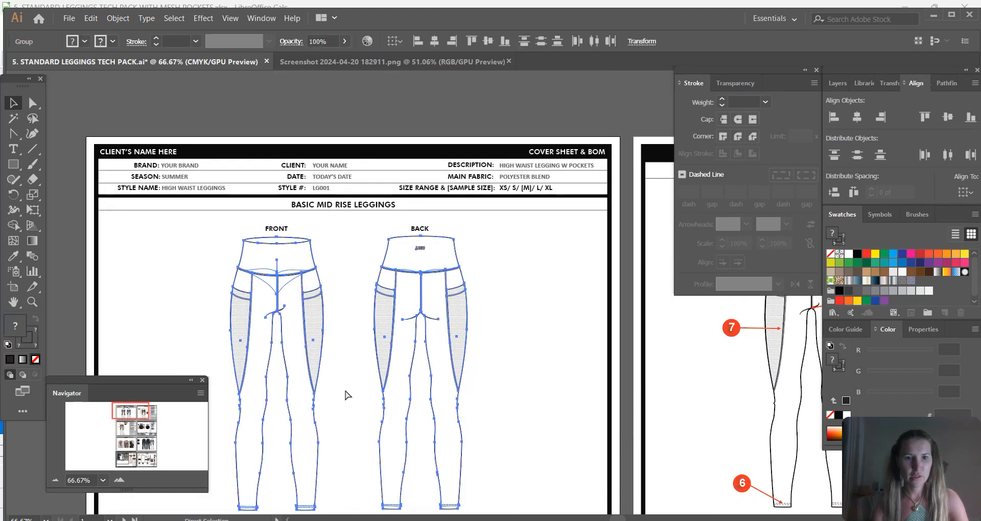
{"action": "left_click_drag", "start_coordinate": [127, 413], "coordinate": [137, 466]}
{"action": "key", "text": "ctrl+v"}
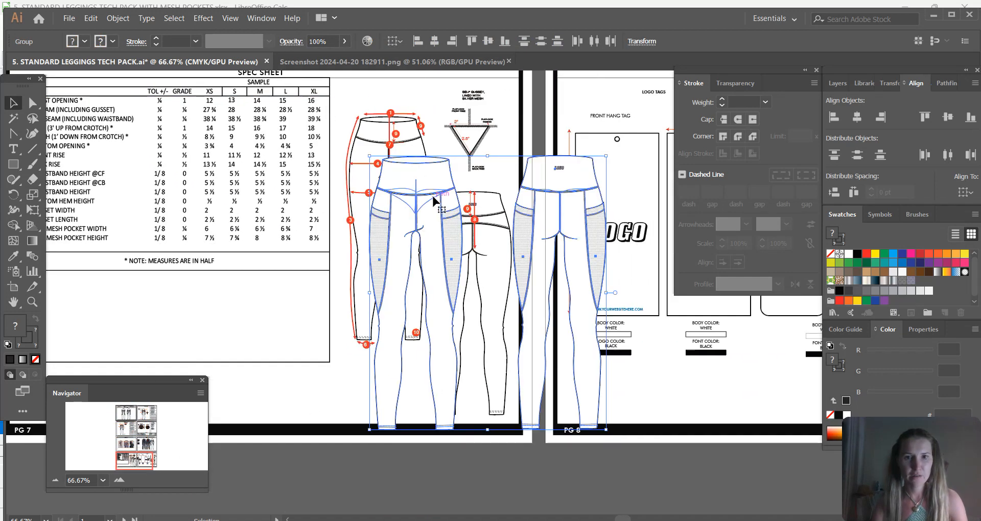
Step: Move the pasted leggings sketches over the old front sketch and scale them down to match its height
{"action": "left_click_drag", "start_coordinate": [434, 197], "coordinate": [413, 157]}
{"action": "left_click_drag", "start_coordinate": [583, 390], "coordinate": [546, 340]}
{"action": "left_click_drag", "start_coordinate": [545, 373], "coordinate": [544, 374]}
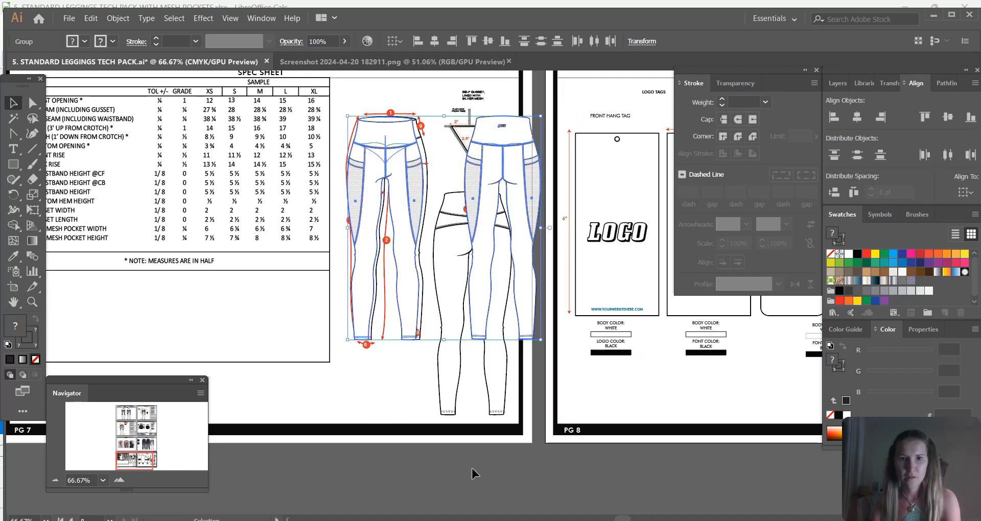
Step: Replace the old leggings sketches on page 7 with the mesh-pocket versions, placing the back view where the old back sketch was
{"action": "left_click", "coordinate": [370, 453]}
{"action": "left_click_drag", "start_coordinate": [509, 148], "coordinate": [353, 154]}
{"action": "key", "text": "Delete"}
{"action": "left_click", "coordinate": [395, 172]}
{"action": "left_click", "coordinate": [454, 227]}
{"action": "key", "text": "Left"}
{"action": "key", "text": "Left"}
Step: Bring the measurement callouts and arrows on page 7 to the front, leaving the back leggings sketch out of the selection
{"action": "left_click_drag", "start_coordinate": [336, 83], "coordinate": [513, 418]}
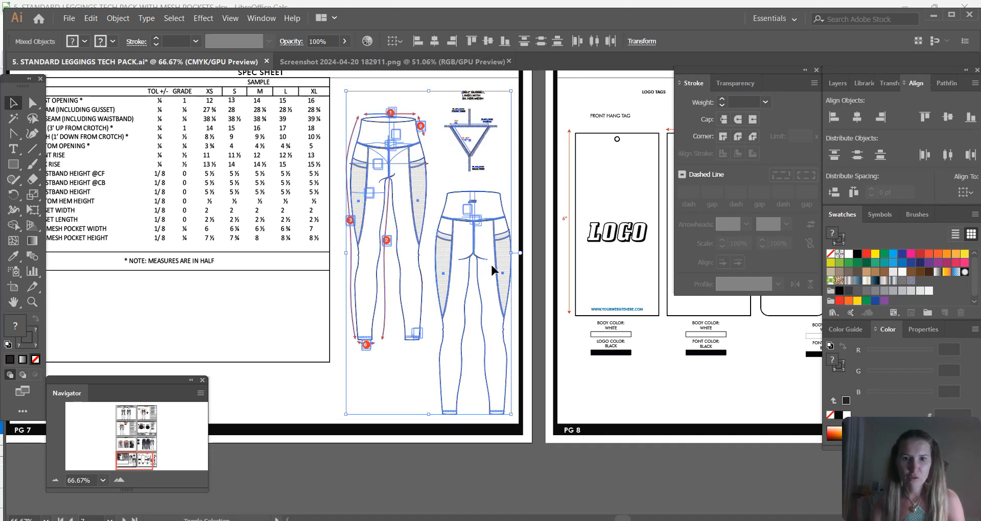
{"action": "left_click", "coordinate": [499, 281], "text": "shift"}
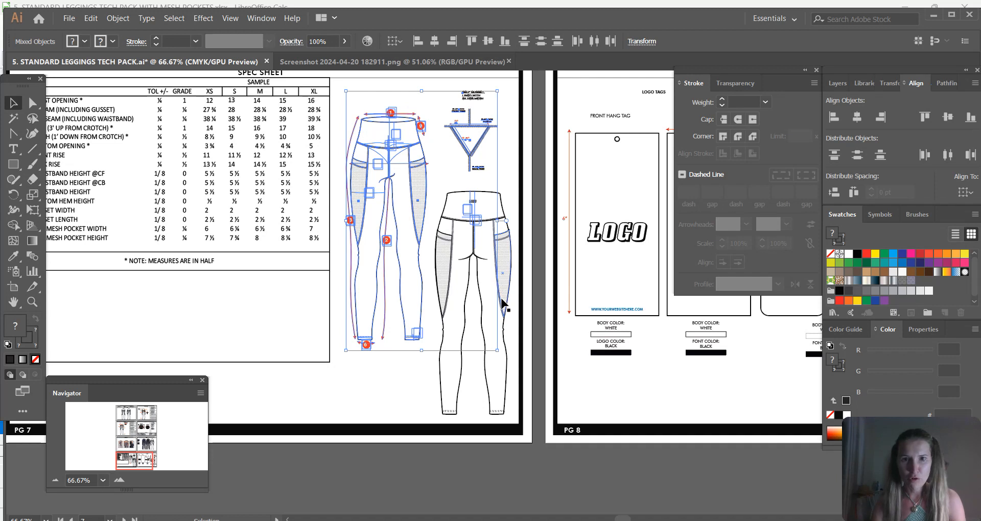
{"action": "right_click", "coordinate": [503, 305]}
{"action": "left_click", "coordinate": [670, 423]}
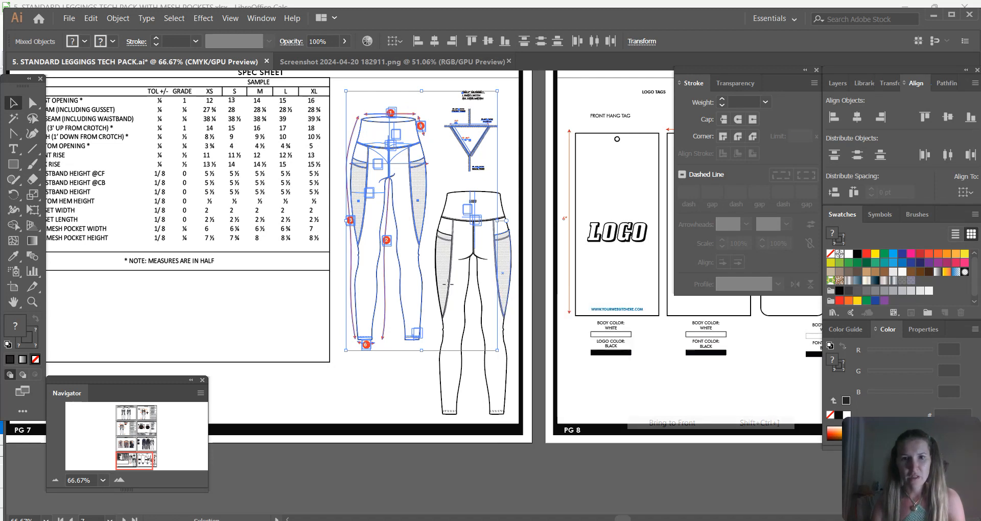
{"action": "left_click", "coordinate": [542, 475]}
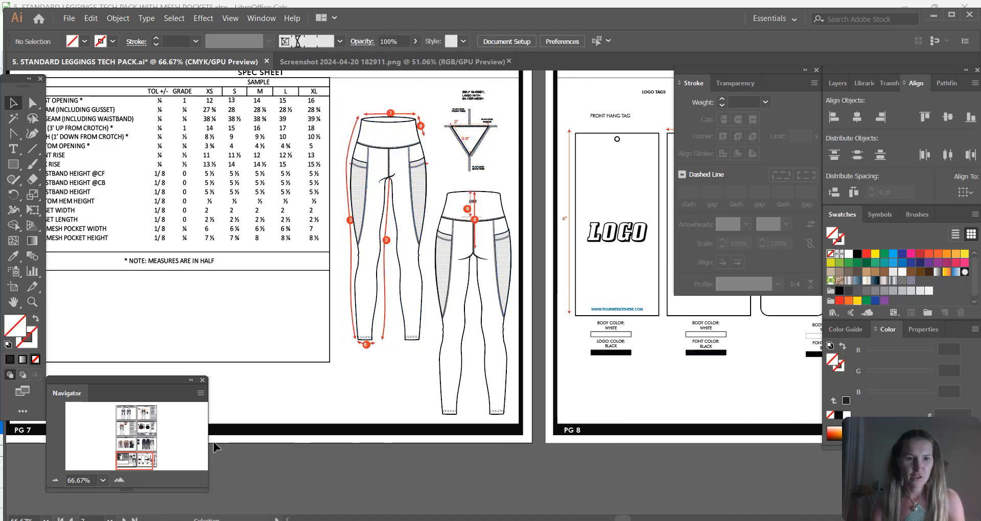
Step: Examine the logo hang tags, their color swatches and the garment description tags on the Labels and Tags page
{"action": "left_click_drag", "start_coordinate": [128, 459], "coordinate": [146, 460]}
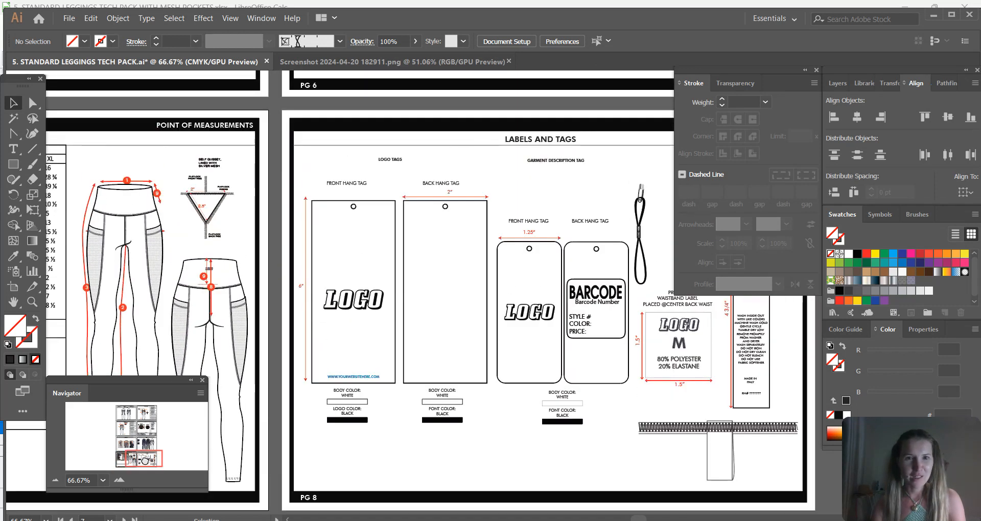
{"action": "left_click", "coordinate": [338, 399]}
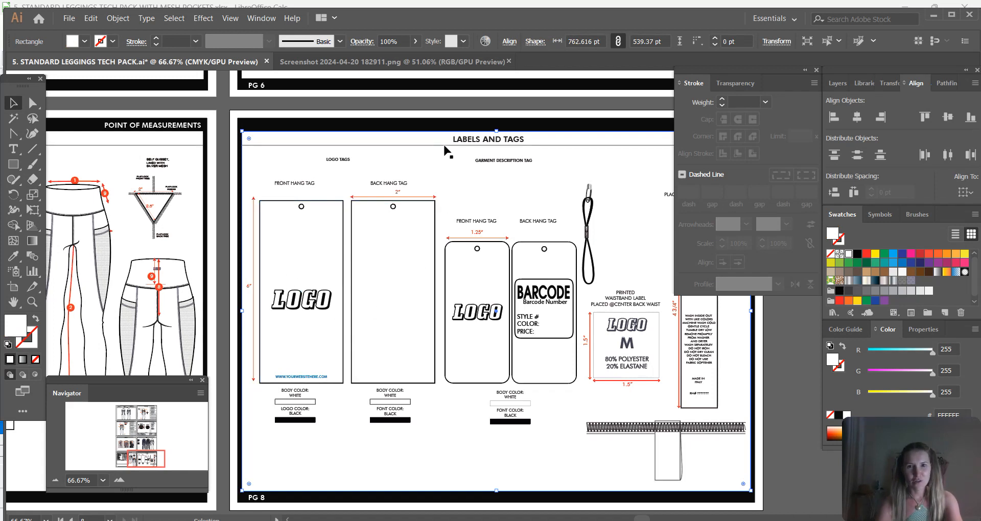
{"action": "left_click", "coordinate": [310, 305]}
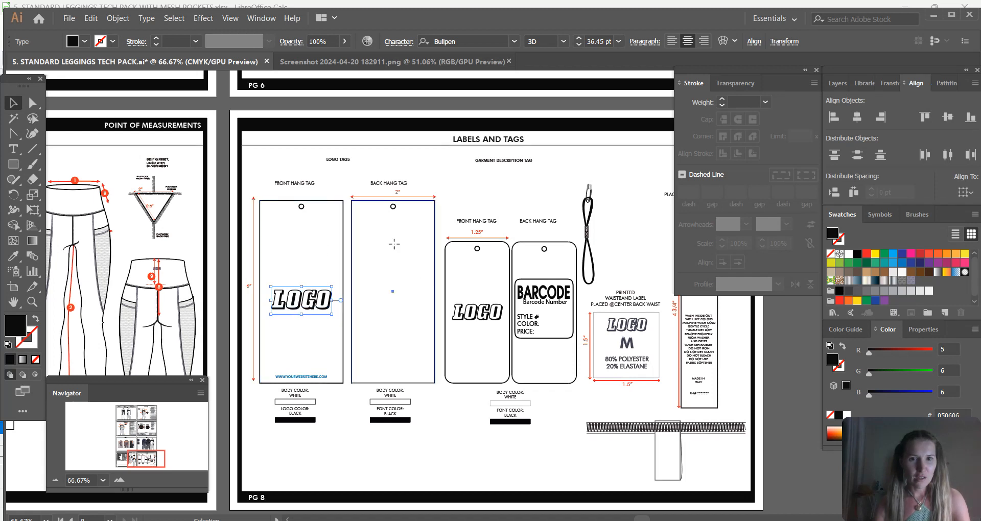
{"action": "left_click", "coordinate": [393, 275]}
{"action": "left_click", "coordinate": [321, 258]}
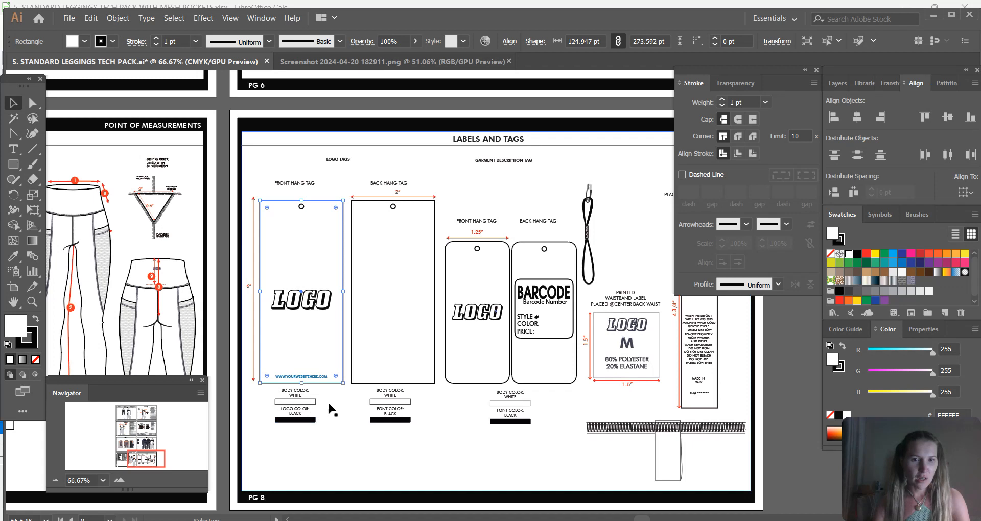
{"action": "left_click", "coordinate": [309, 420]}
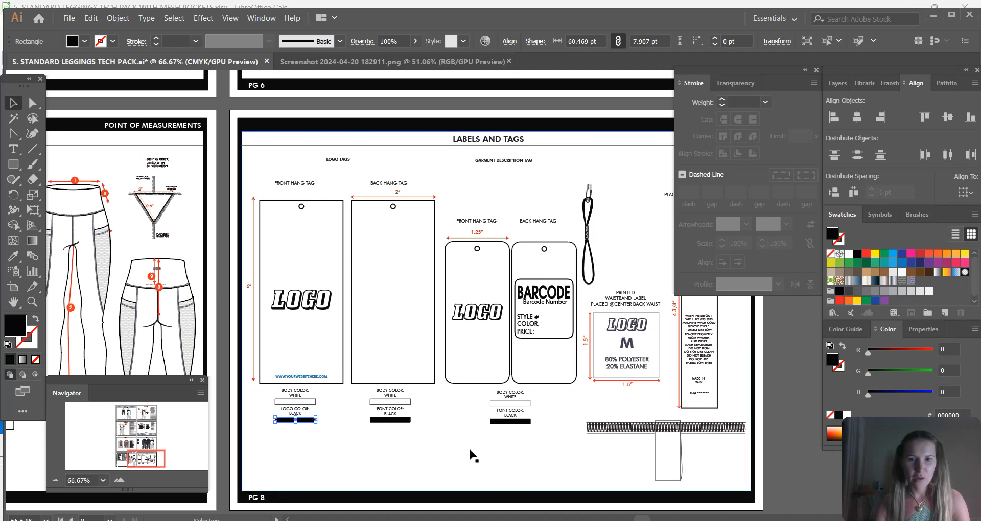
{"action": "left_click", "coordinate": [543, 258]}
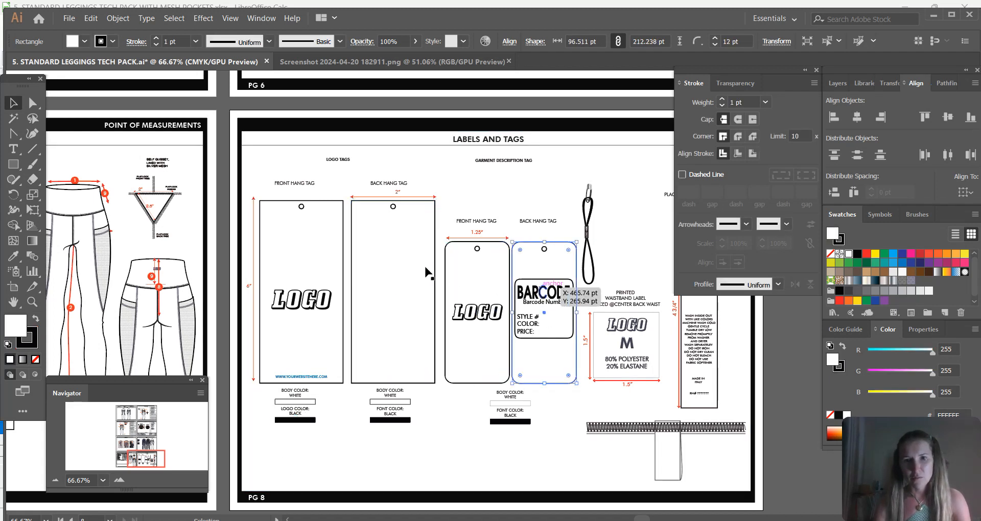
{"action": "left_click", "coordinate": [386, 310]}
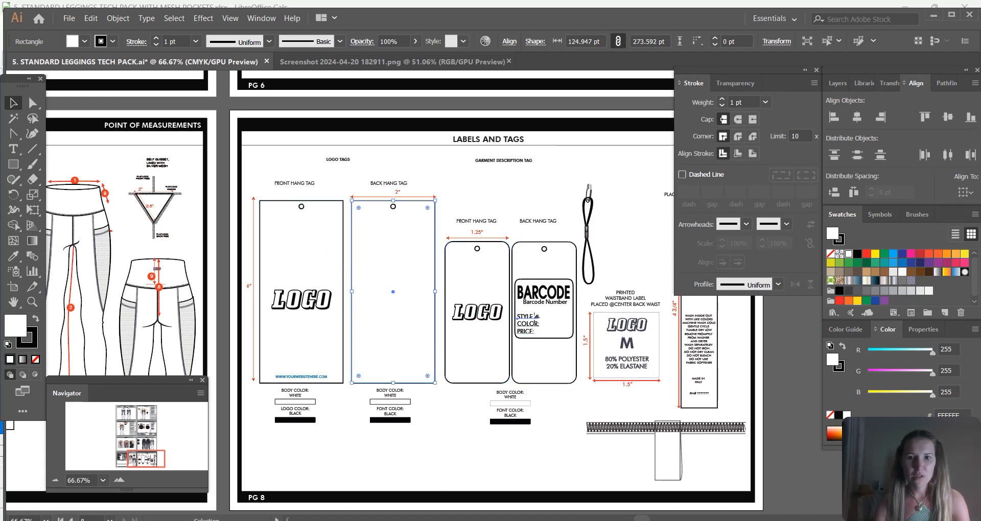
{"action": "left_click", "coordinate": [535, 319]}
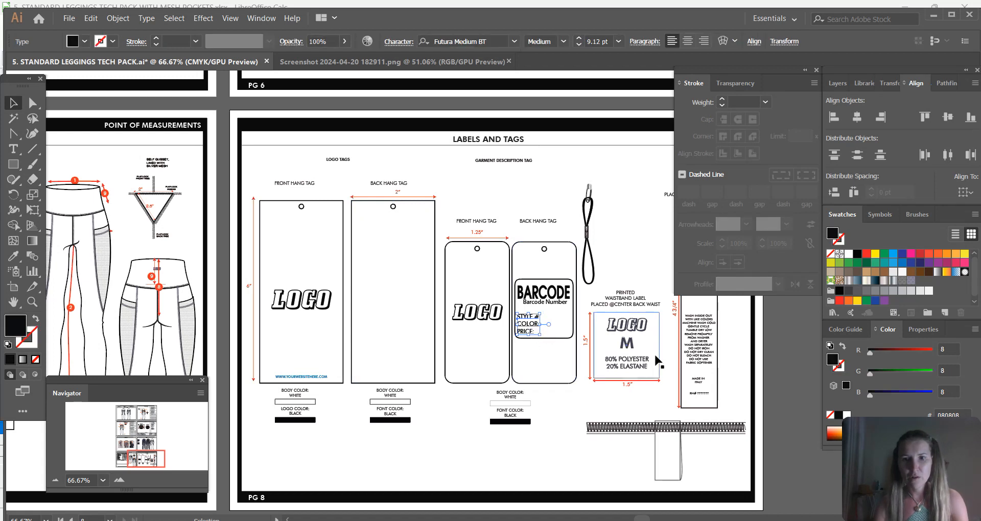
Step: Examine the printed waistband label, care label and stitched label placement drawing on page 8 up close
{"action": "left_click_drag", "start_coordinate": [147, 456], "coordinate": [153, 456]}
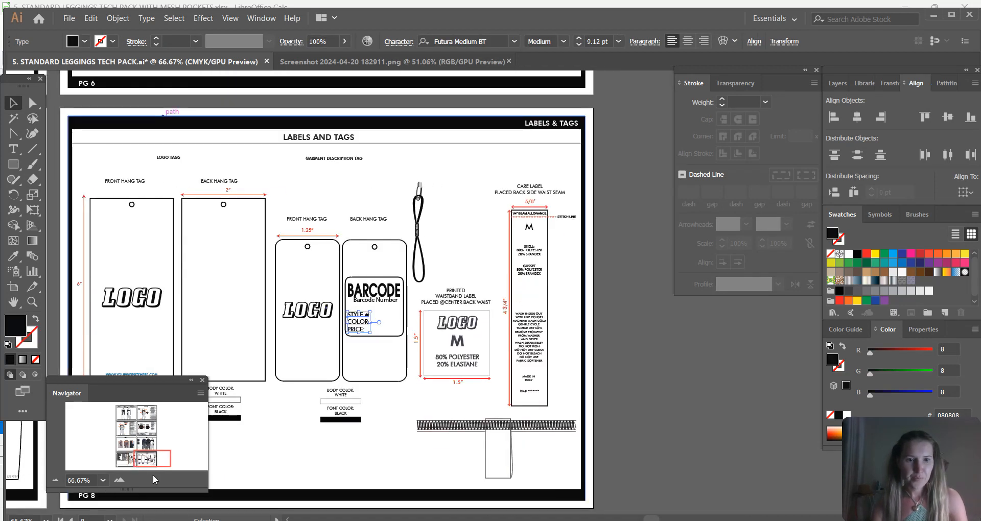
{"action": "left_click", "coordinate": [125, 481]}
{"action": "left_click", "coordinate": [124, 481]}
{"action": "scroll", "coordinate": [438, 281], "scroll_direction": "down", "scroll_amount": 3}
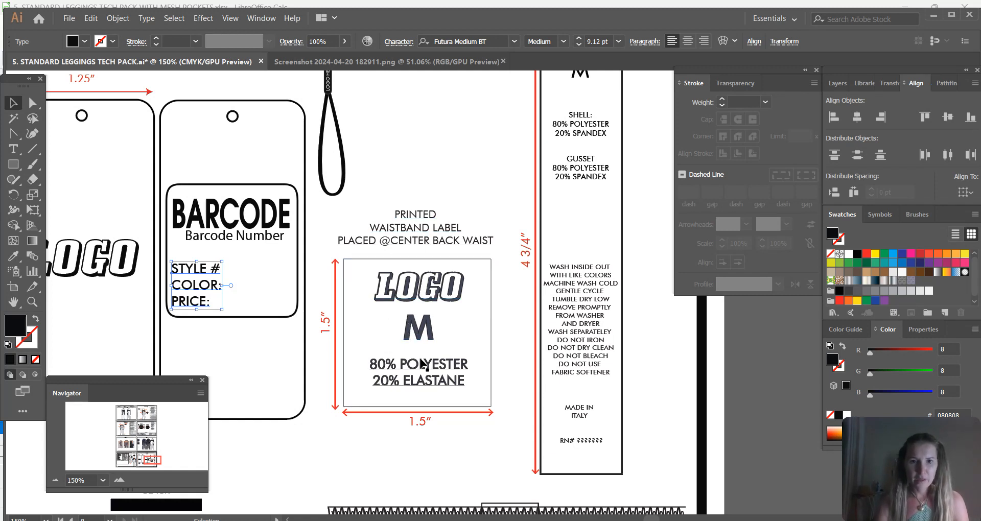
{"action": "scroll", "coordinate": [420, 368], "scroll_direction": "up", "scroll_amount": 2}
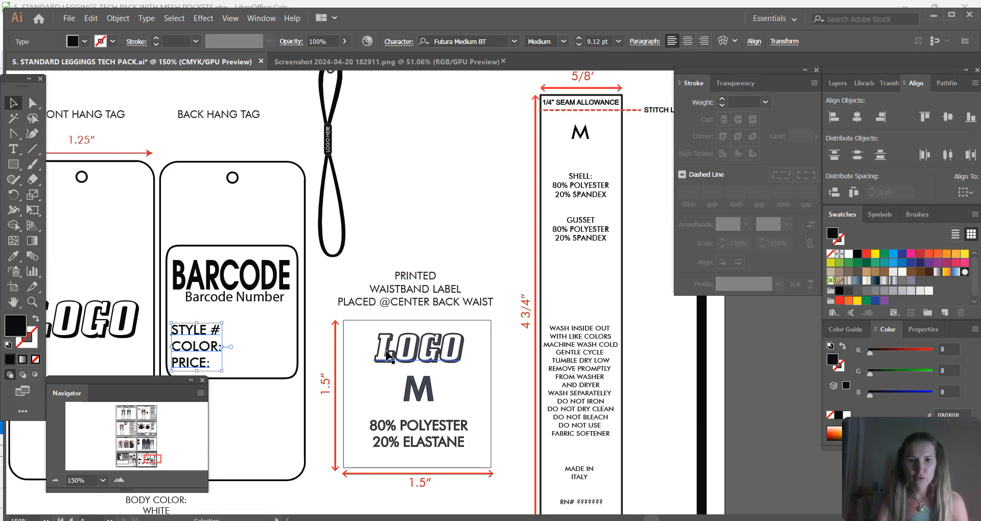
{"action": "scroll", "coordinate": [452, 353], "scroll_direction": "up", "scroll_amount": 1}
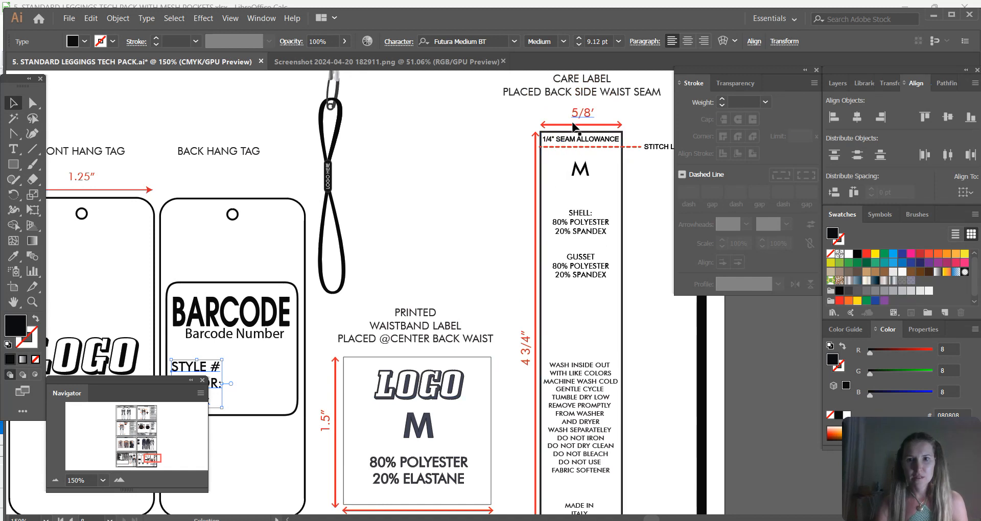
{"action": "scroll", "coordinate": [576, 128], "scroll_direction": "down", "scroll_amount": 3}
{"action": "scroll", "coordinate": [574, 172], "scroll_direction": "down", "scroll_amount": 4}
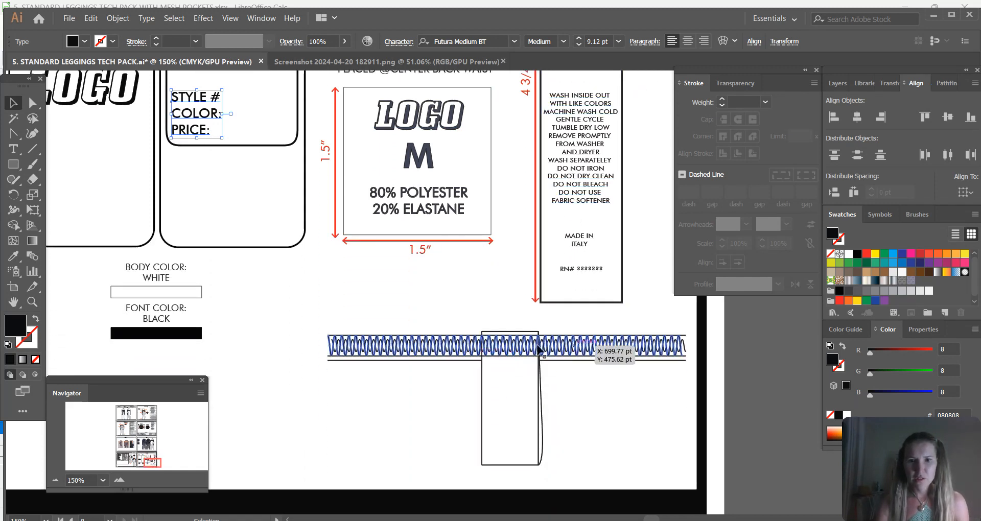
{"action": "scroll", "coordinate": [552, 307], "scroll_direction": "up", "scroll_amount": 2}
{"action": "scroll", "coordinate": [551, 297], "scroll_direction": "up", "scroll_amount": 6}
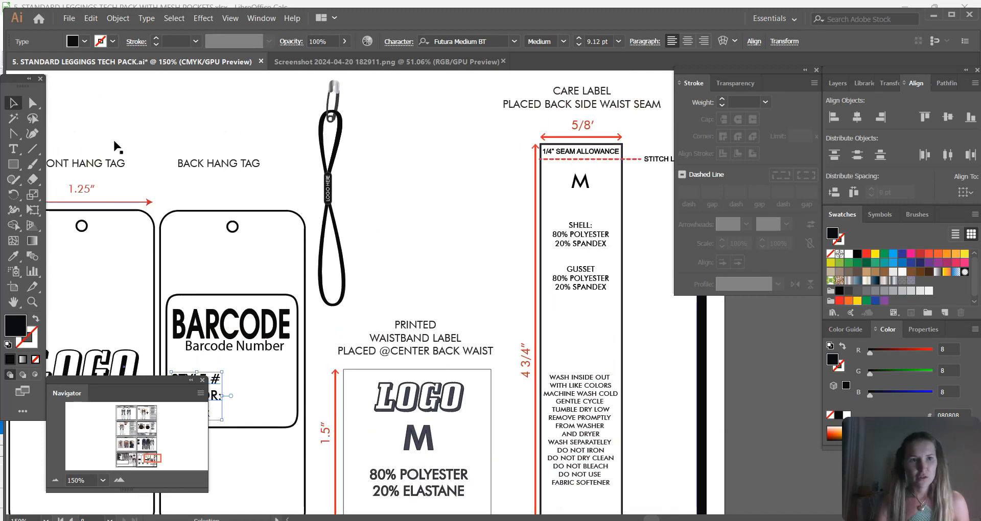
Step: Change the gusset entry on the care label to POCKET MESH with 90% NYLON and 10% SPANDEX
{"action": "left_click", "coordinate": [17, 151]}
{"action": "left_click_drag", "start_coordinate": [567, 269], "coordinate": [625, 276]}
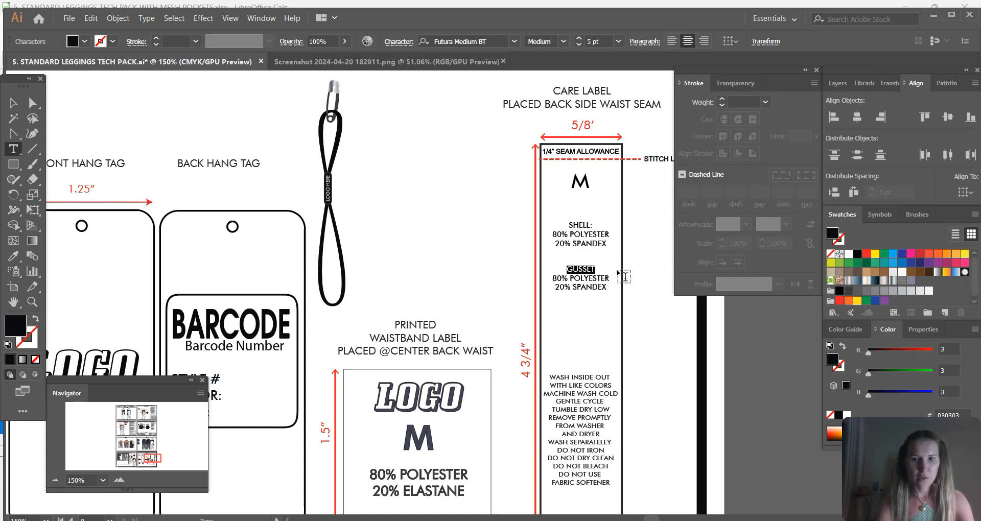
{"action": "type", "text": "SIDE POCKETS"}
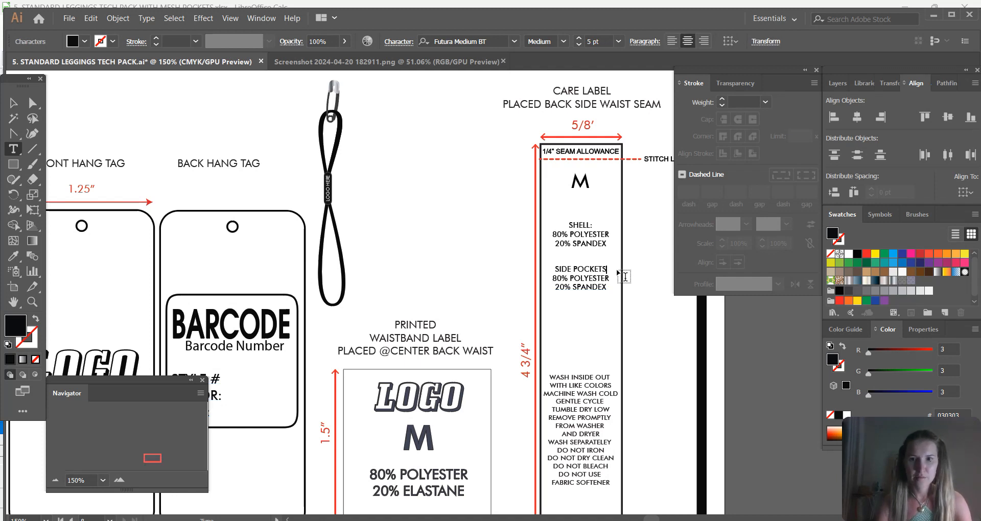
{"action": "key", "text": "BackSpace"}
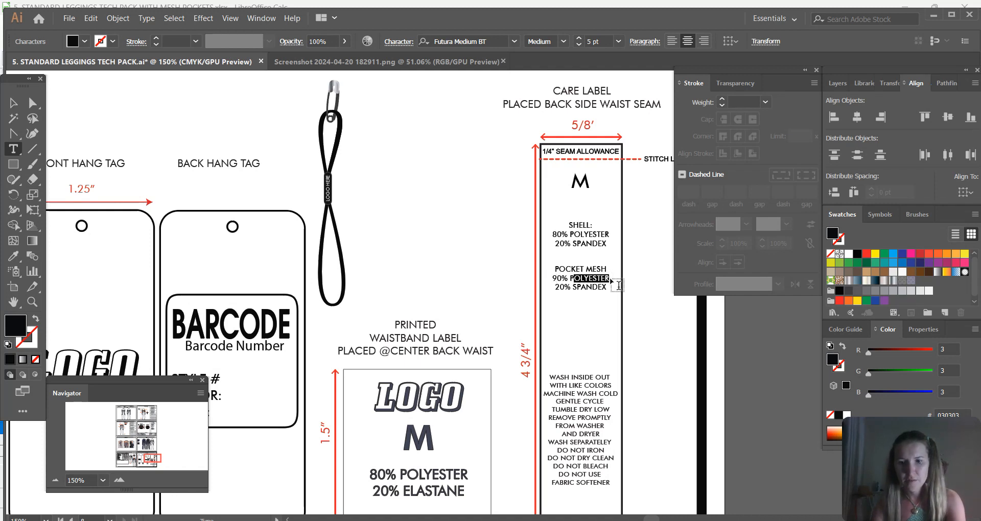
{"action": "key", "text": "BackSpace"}
{"action": "type", "text": "NYLO"}
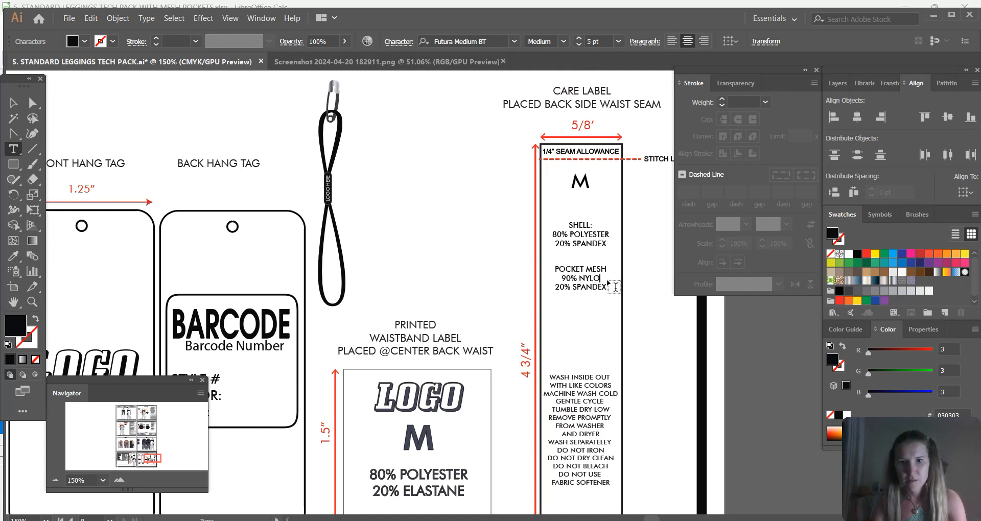
{"action": "type", "text": "N"}
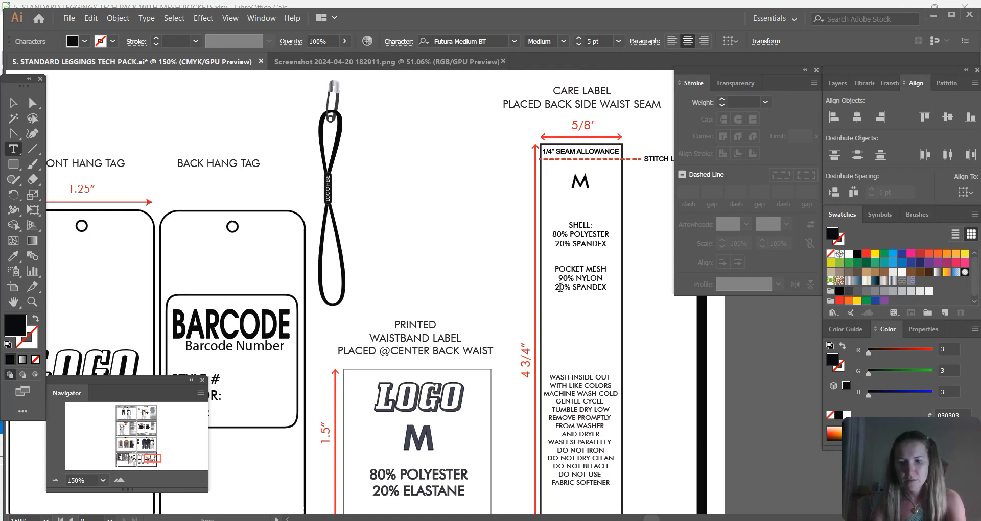
{"action": "key", "text": "Escape"}
Step: Nudge the shell and pocket mesh fabric content texts slightly down together on the care label
{"action": "left_click", "coordinate": [328, 188]}
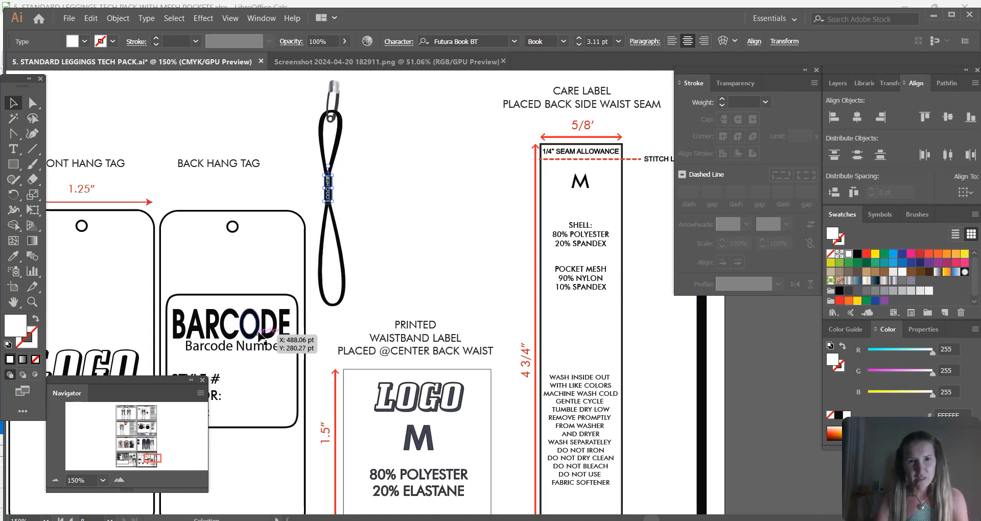
{"action": "left_click", "coordinate": [59, 482]}
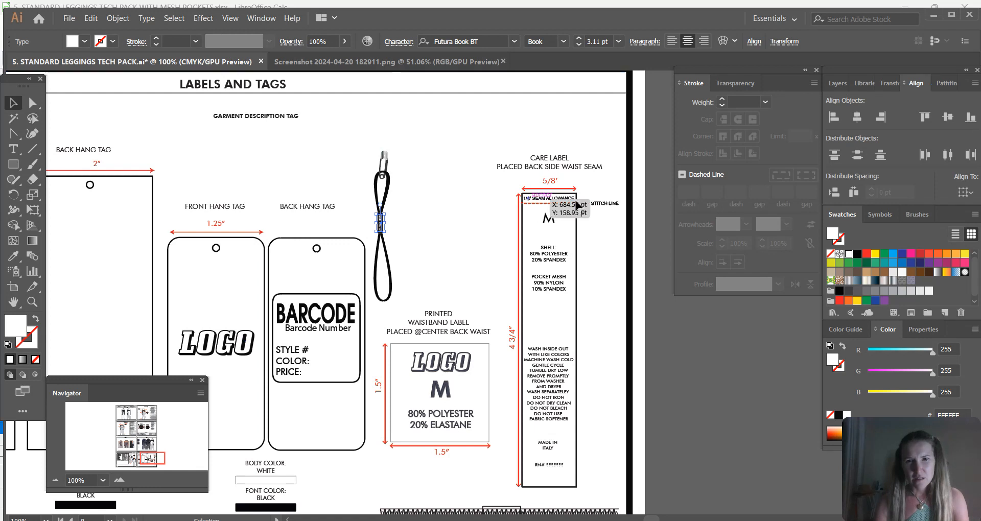
{"action": "left_click", "coordinate": [646, 207]}
{"action": "left_click", "coordinate": [560, 260]}
{"action": "left_click", "coordinate": [554, 284], "text": "shift"}
{"action": "key", "text": "Down"}
{"action": "key", "text": "Down"}
{"action": "key", "text": "Down"}
{"action": "left_click", "coordinate": [640, 357]}
Step: Return to the cover sheet and review the first pages of the tech pack
{"action": "left_click", "coordinate": [55, 481]}
{"action": "left_click", "coordinate": [55, 480]}
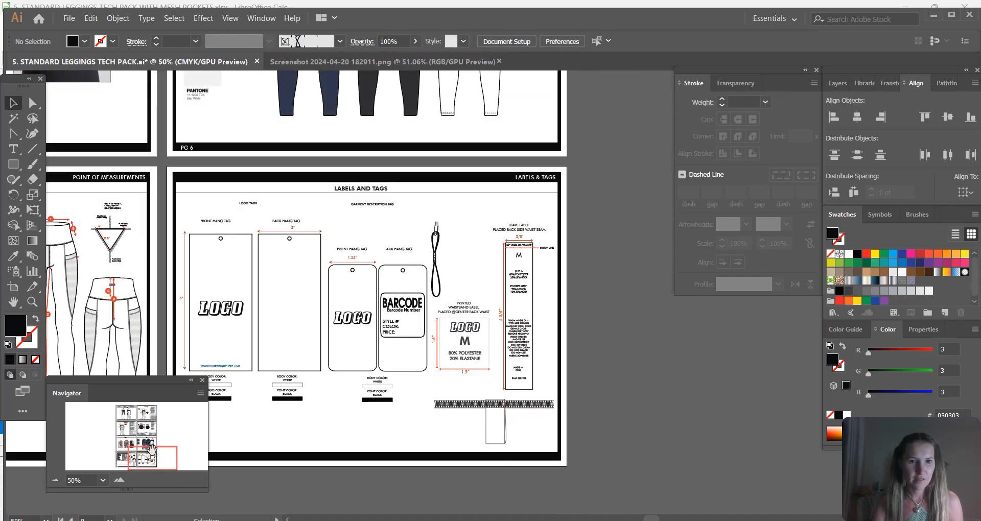
{"action": "left_click_drag", "start_coordinate": [141, 452], "coordinate": [122, 409]}
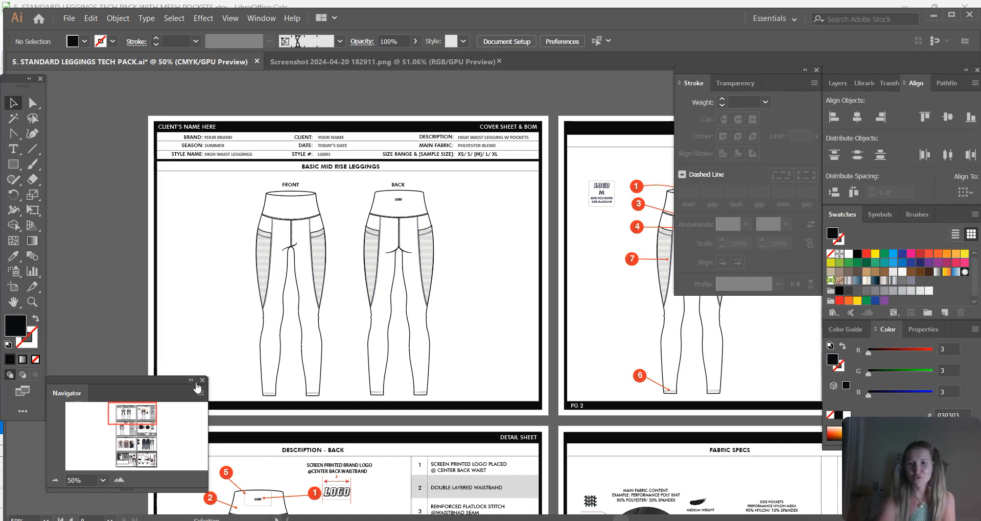